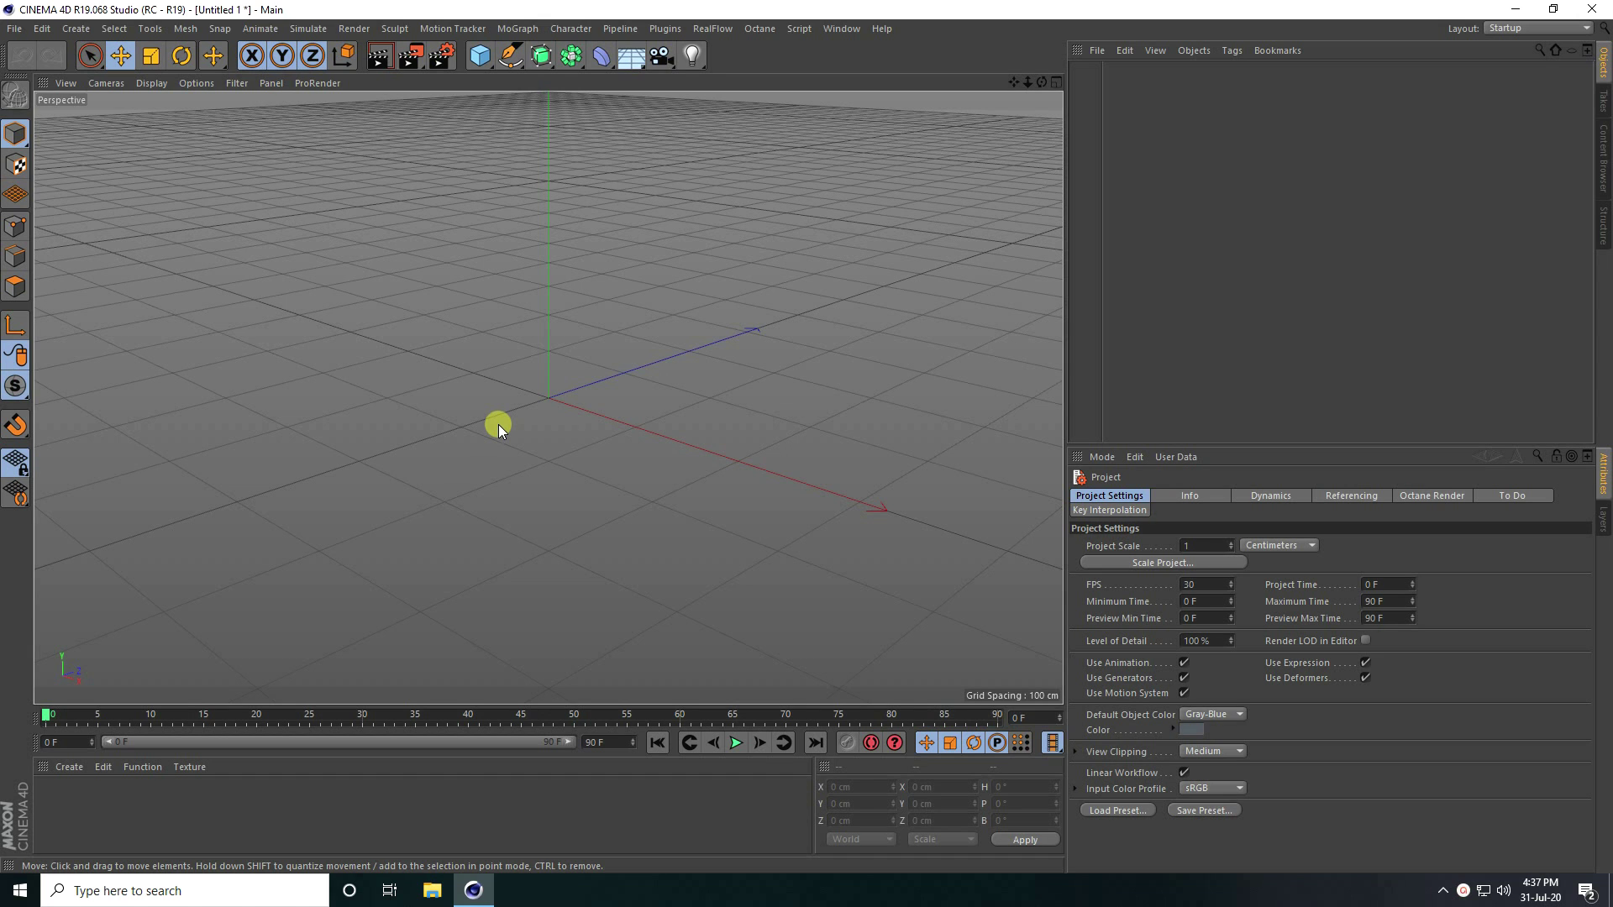
Step: Add a particle Emitter to the empty scene from Simulate > Particles
left_click(299, 32)
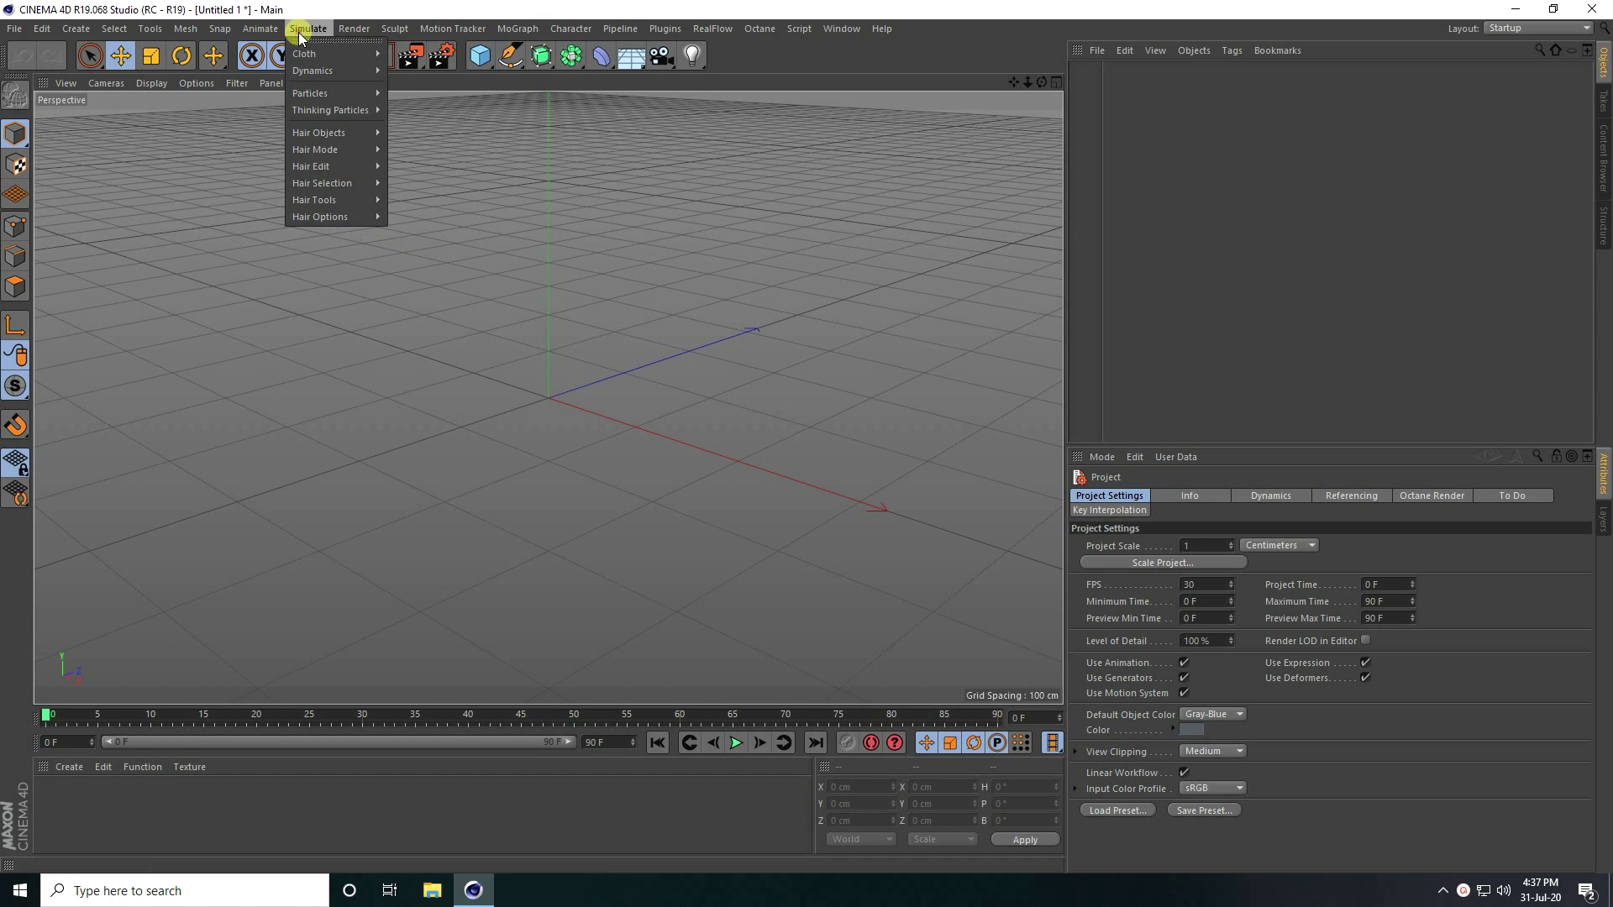
mouse_move(311, 94)
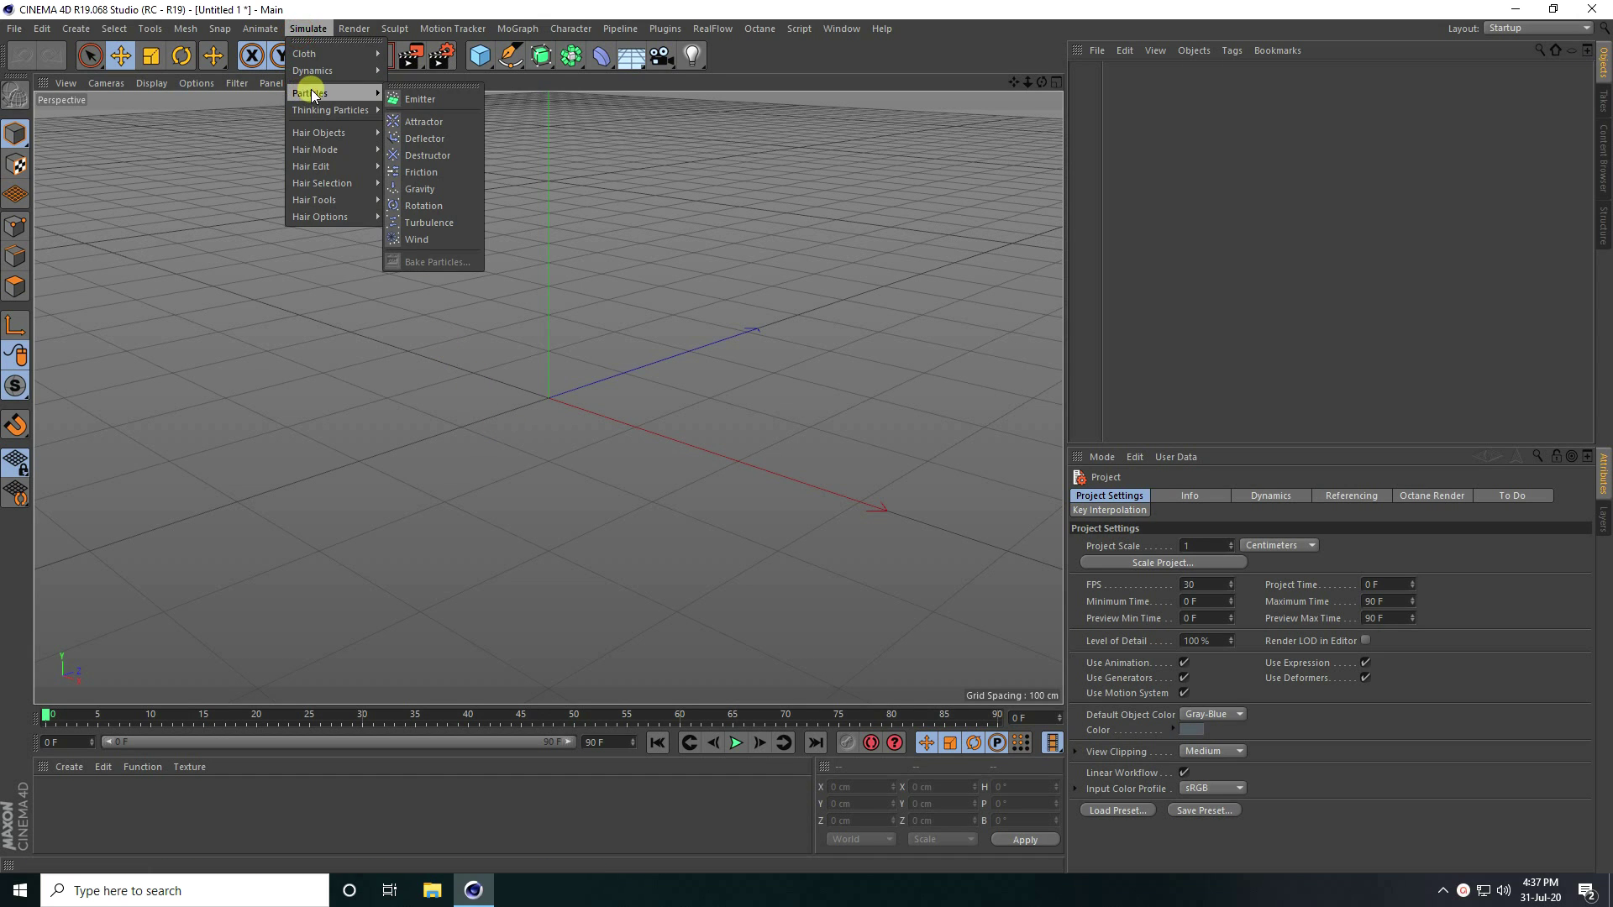
left_click(423, 99)
Step: Rotate the emitter to 90° pitch so it points upward and select it
left_click(176, 53)
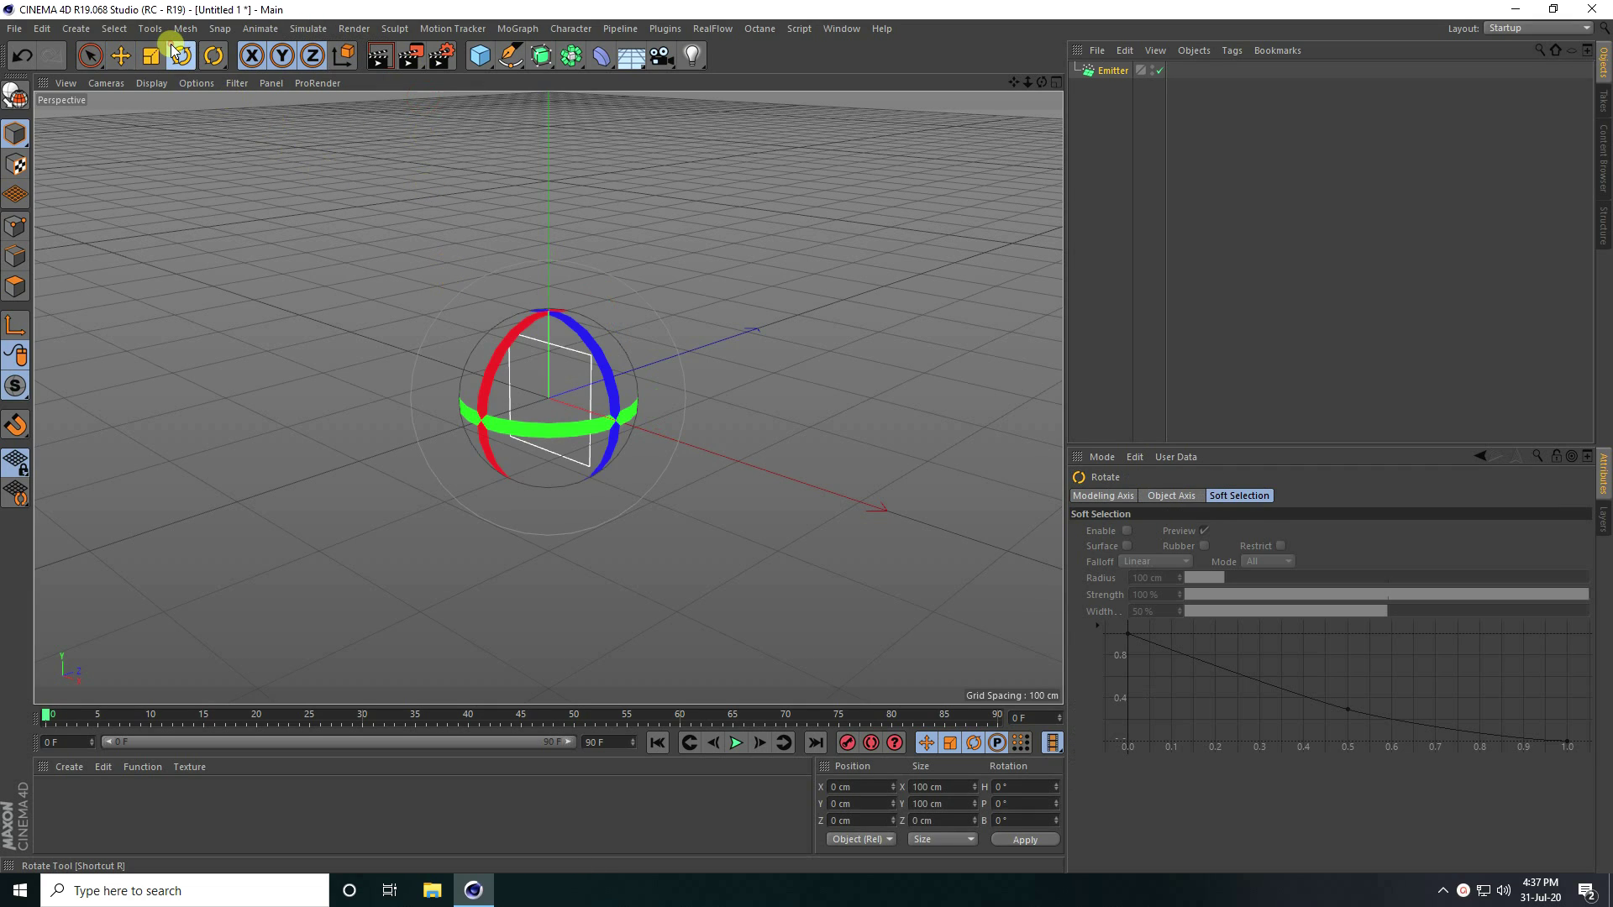
left_click_drag(522, 327, 602, 472)
left_click(122, 55)
left_click(1100, 68)
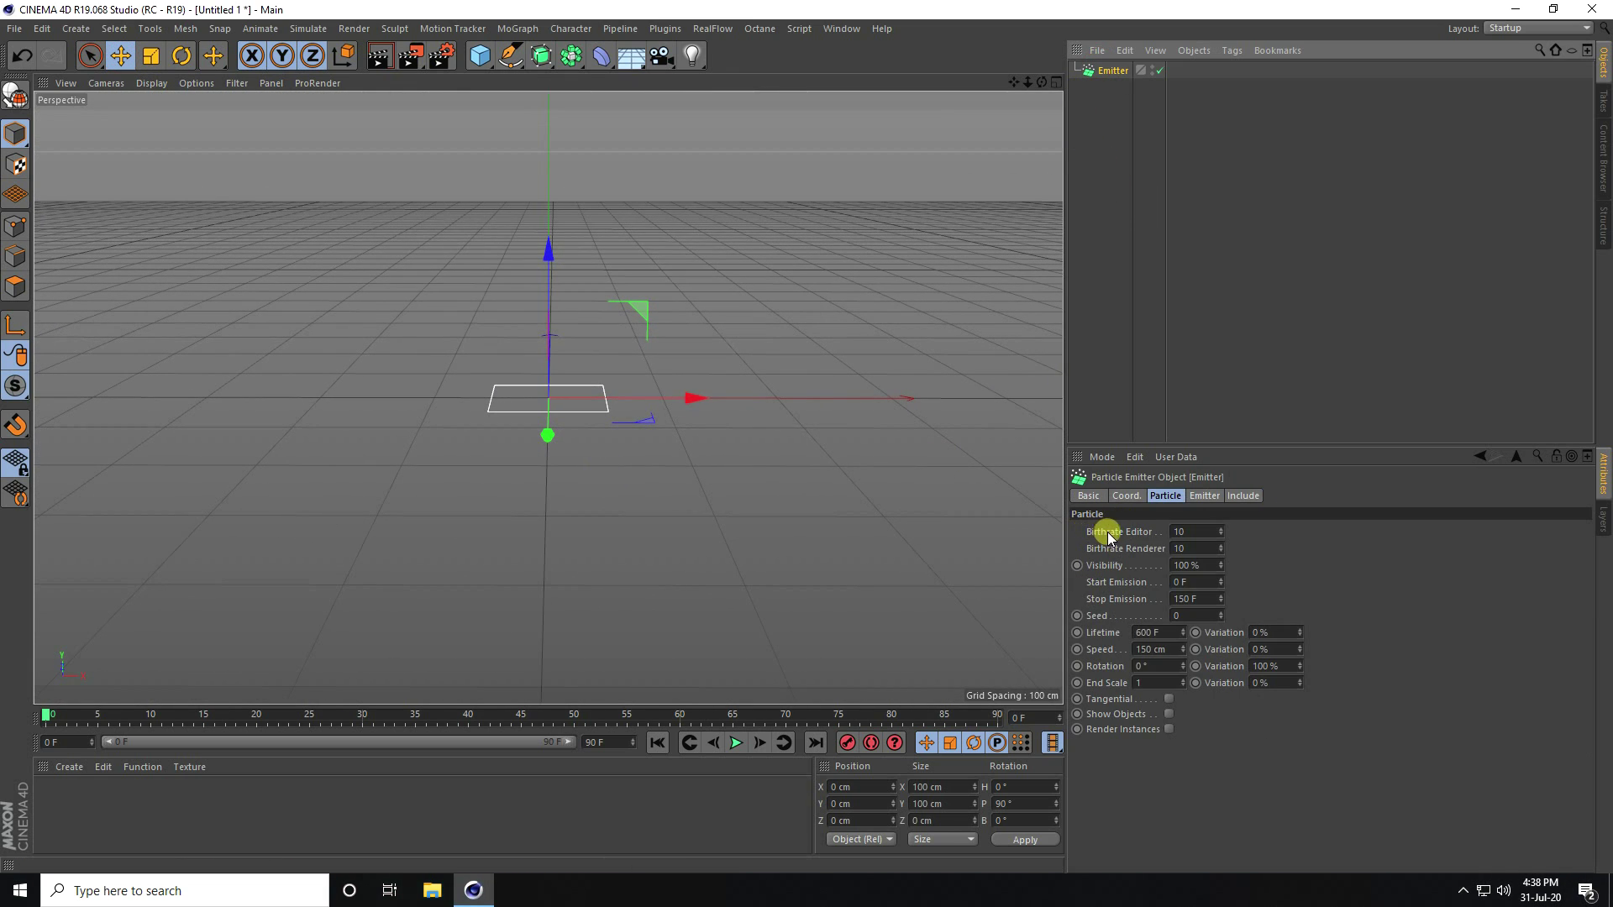
Step: Raise the emitter's editor and renderer birthrate to 1500 and preview the particles
left_click(1197, 531)
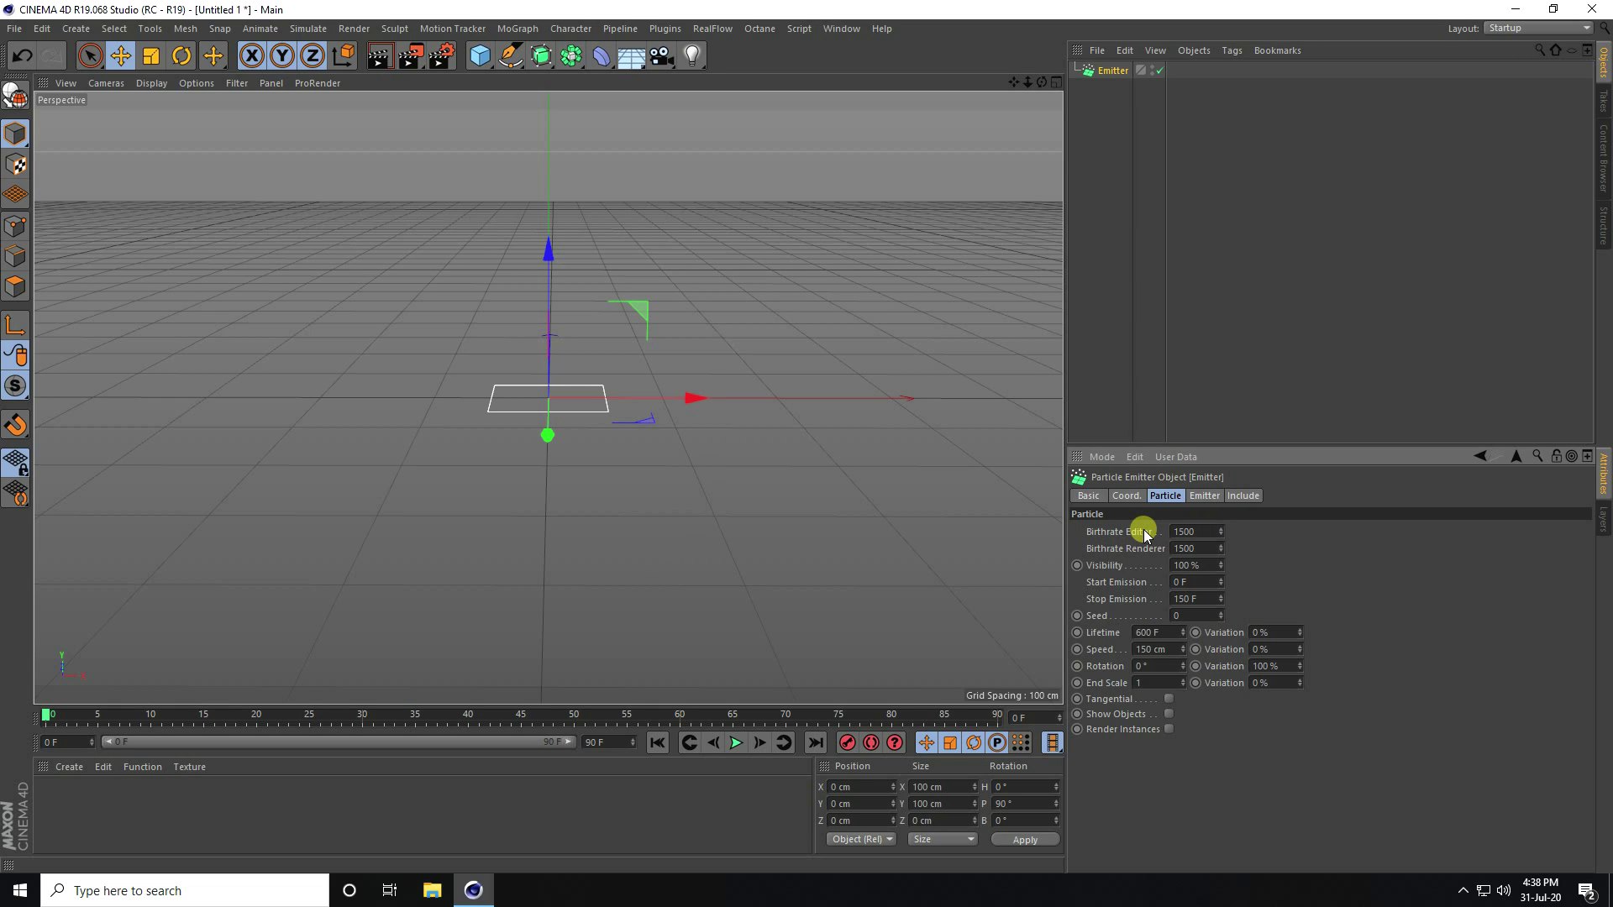
left_click(735, 743)
left_click(620, 743)
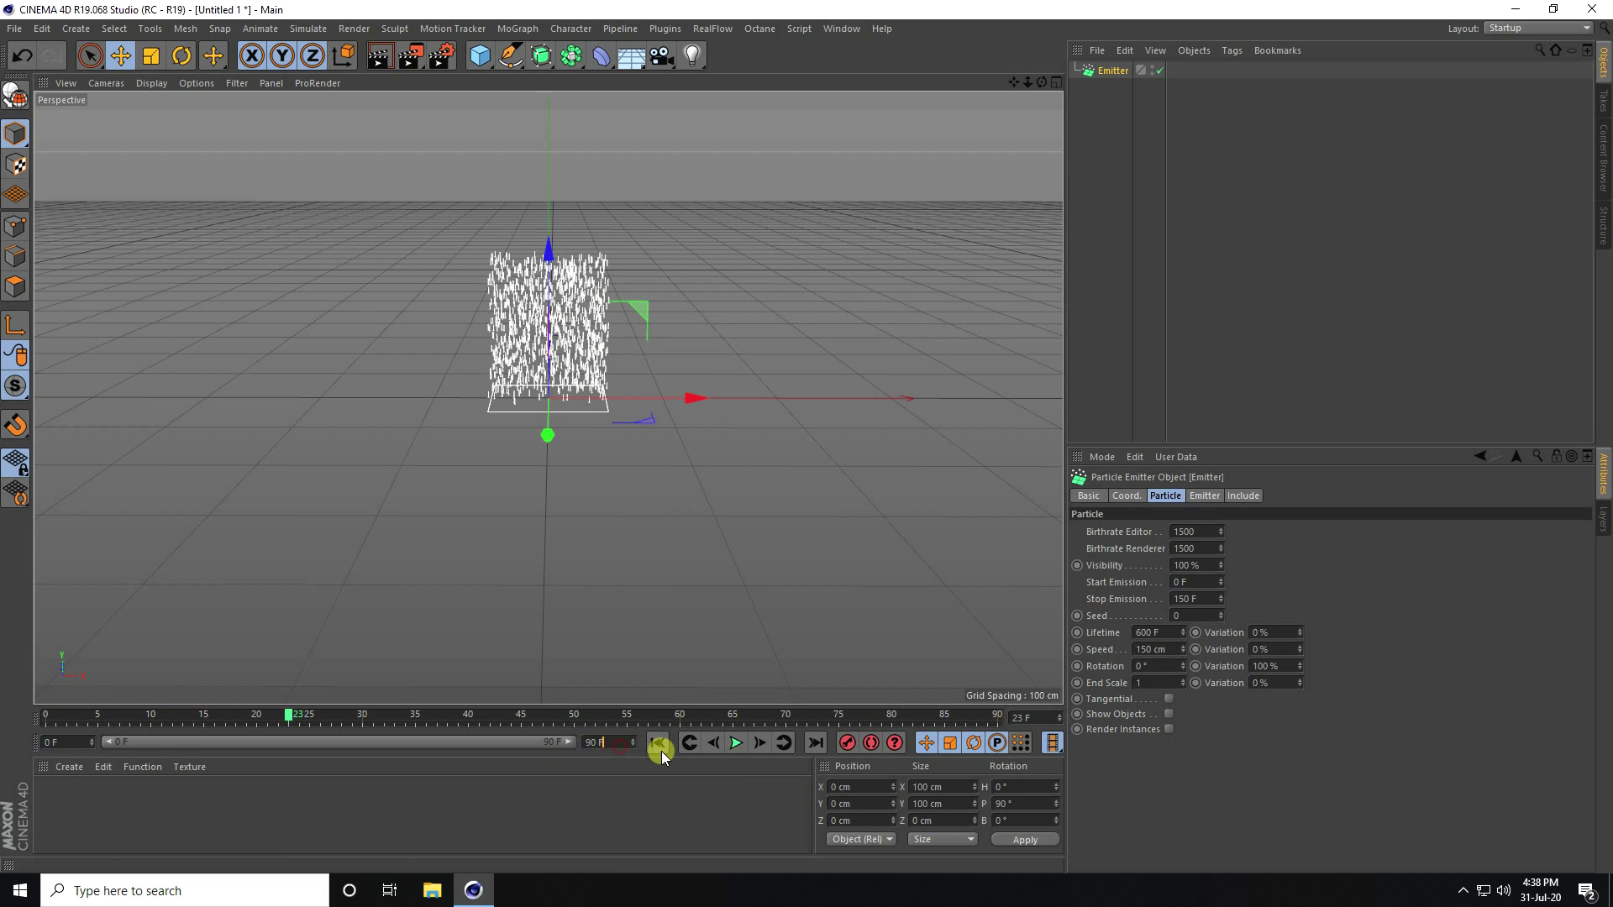
left_click(658, 744)
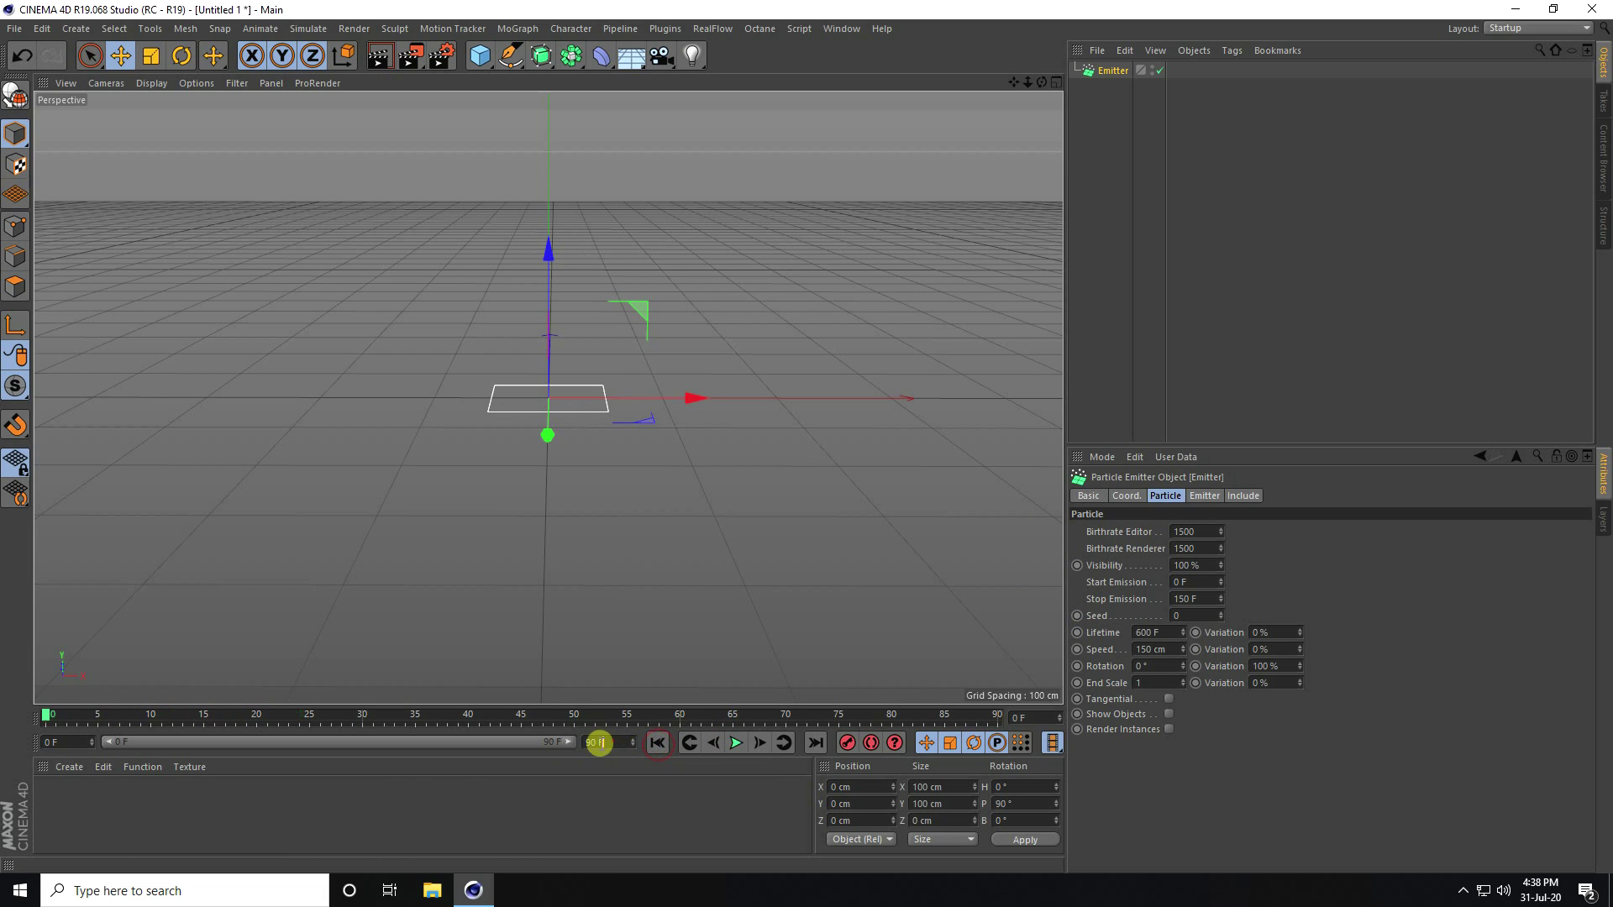
Step: Extend the animation and preview range to 200 F and test playback from frame 0
left_click(612, 743)
type("200")
key("Return")
left_click_drag(325, 742, 605, 746)
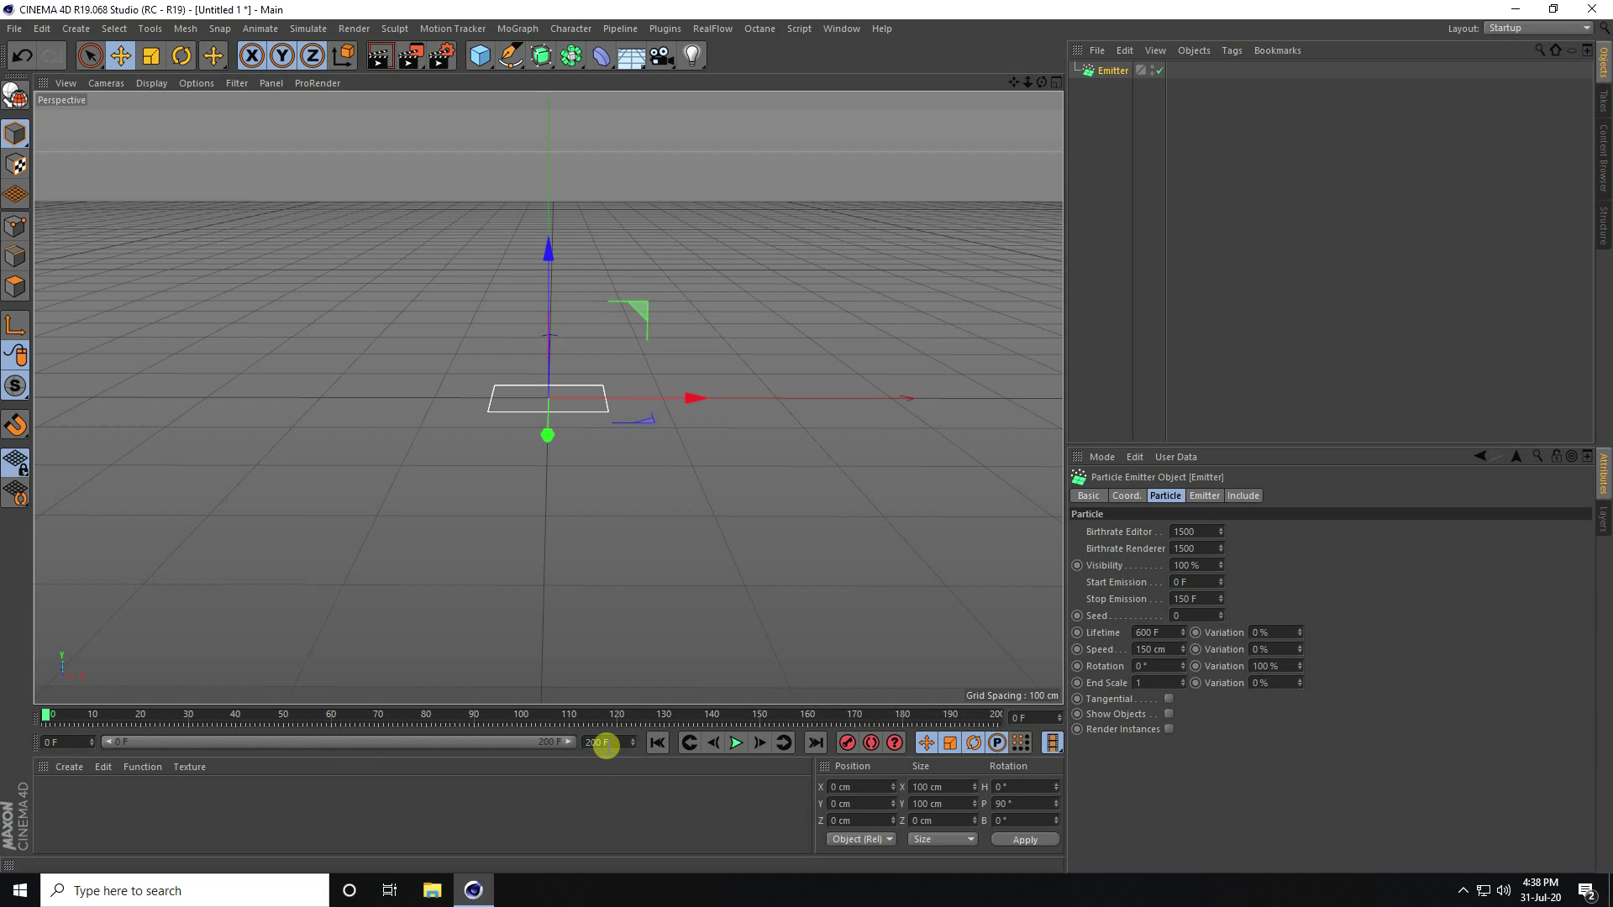
left_click(658, 743)
left_click(732, 745)
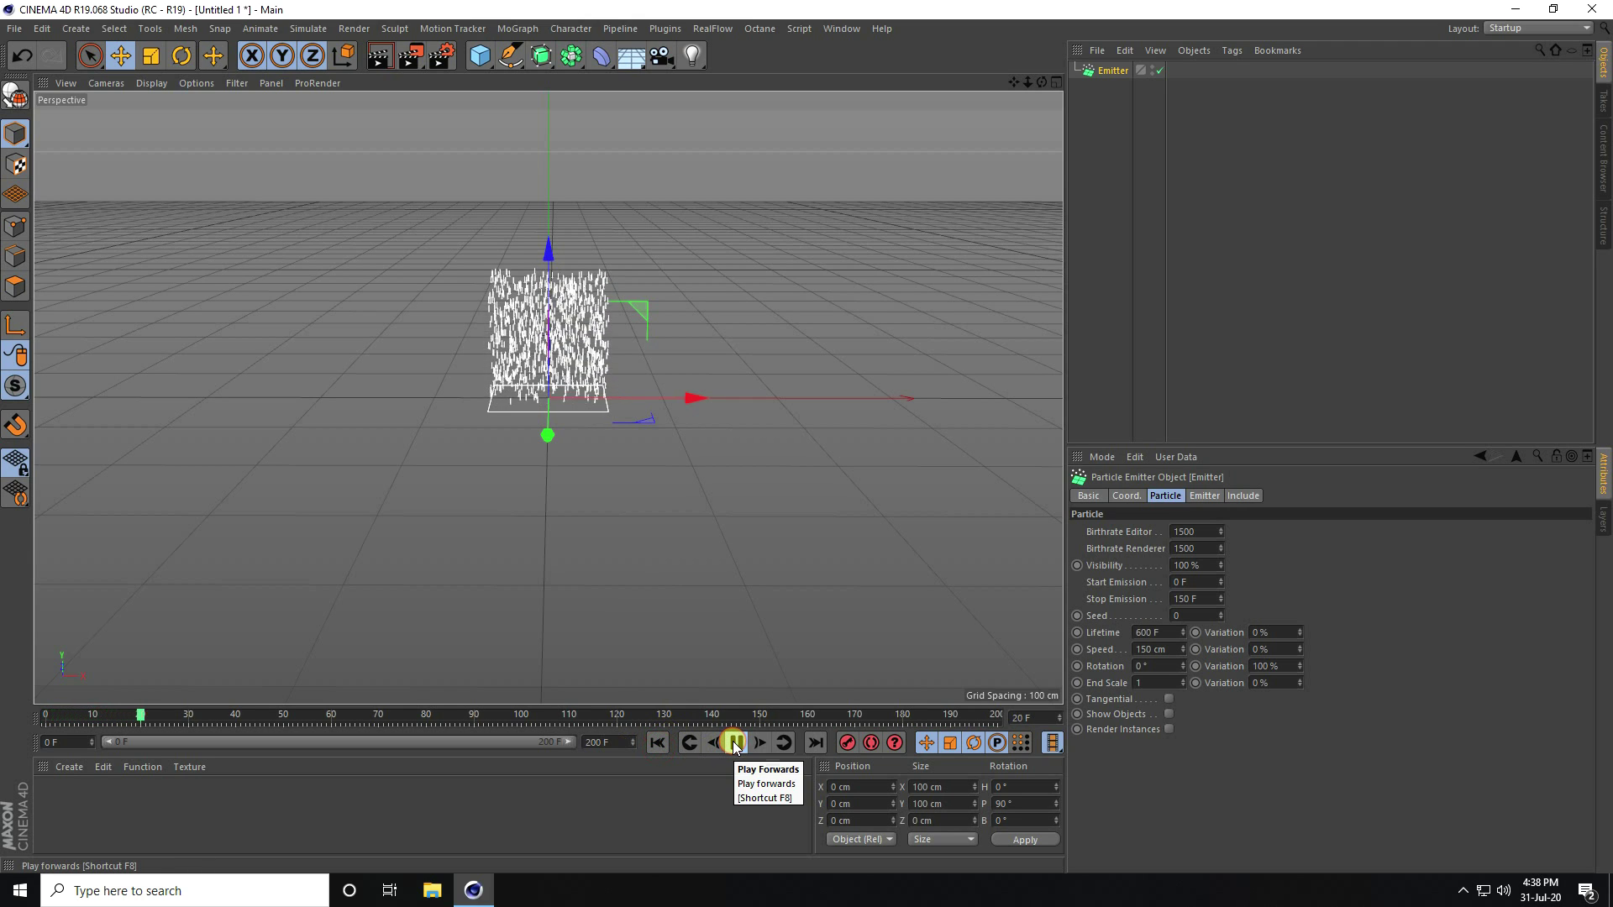
left_click(657, 743)
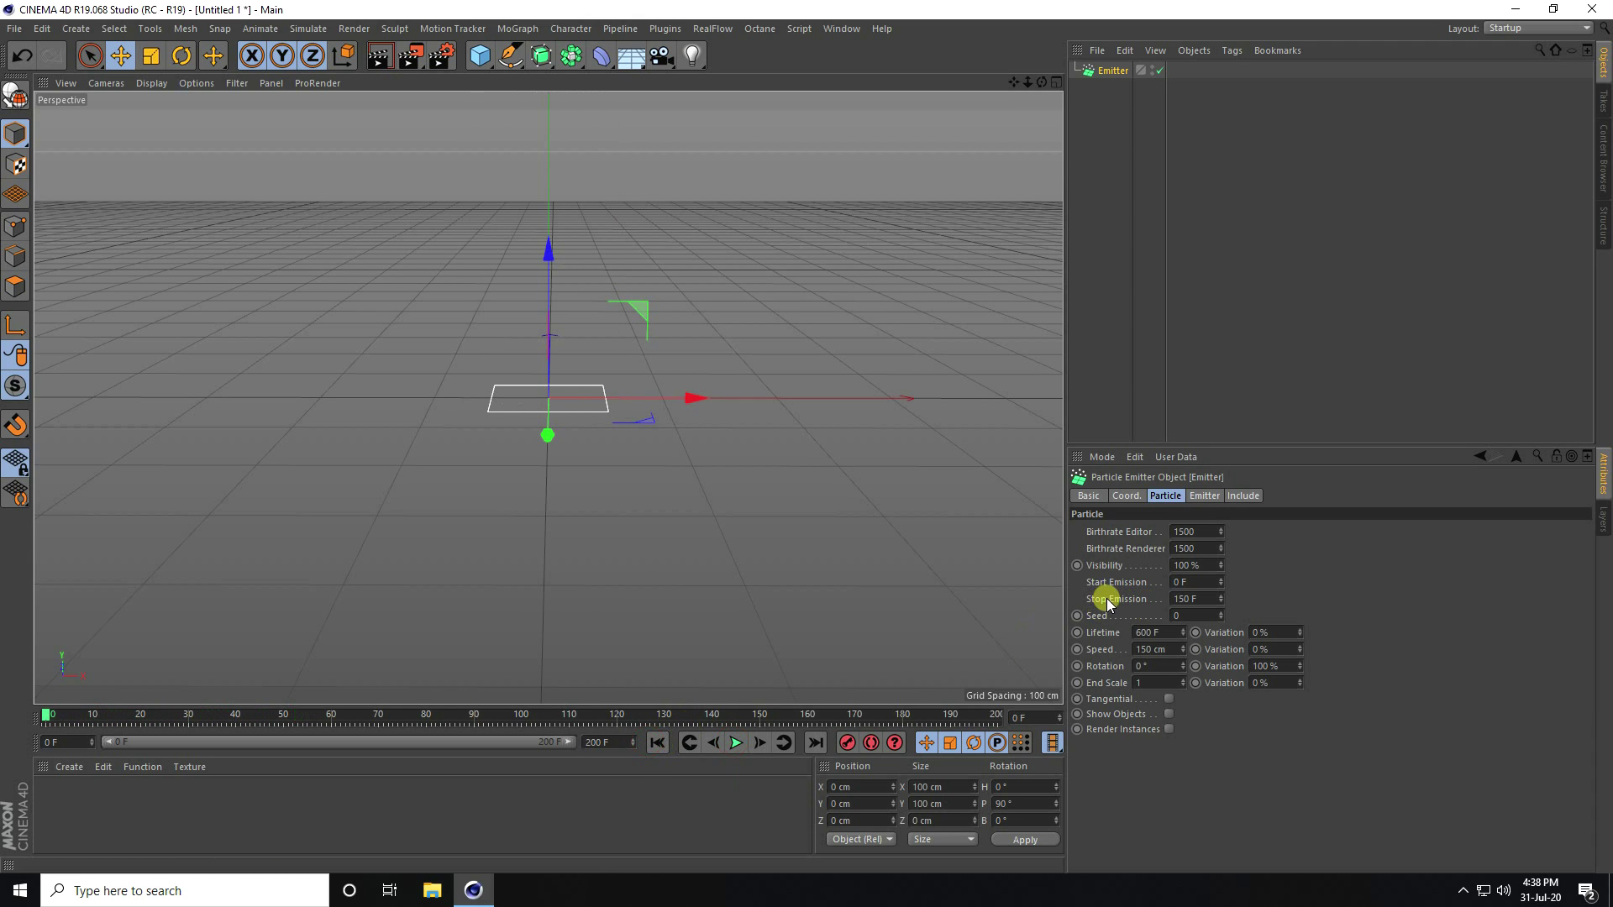
Step: Set Stop Emission to 20 F and Lifetime to 10 F, then preview the shorter emission
left_click(1195, 598)
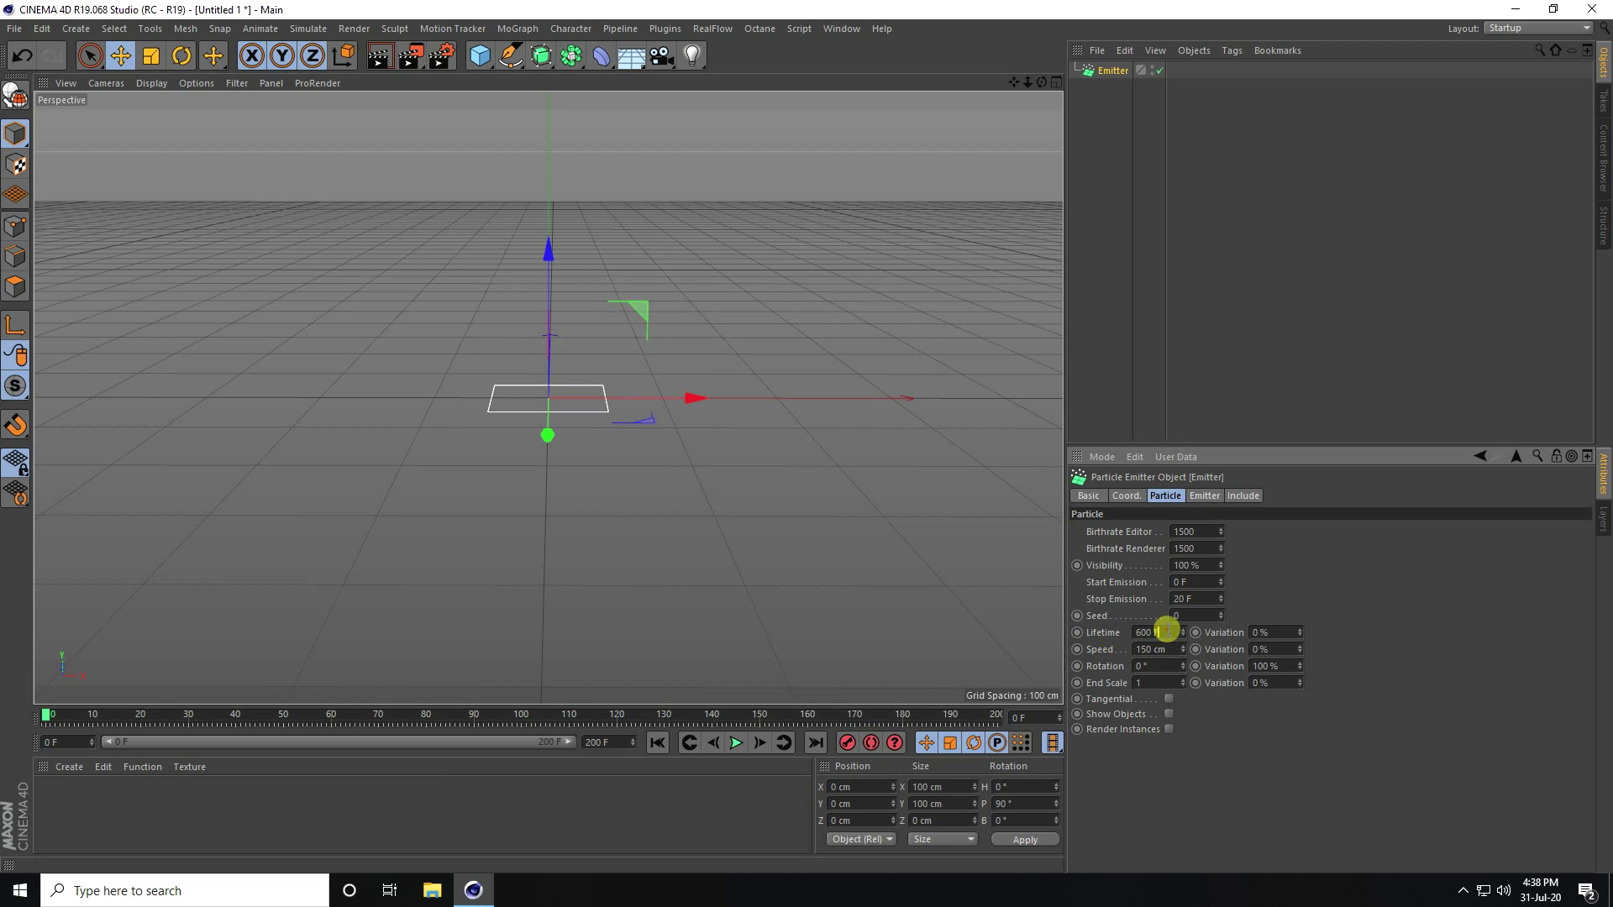
left_click_drag(1166, 631, 1125, 635)
left_click(736, 743)
left_click(736, 743)
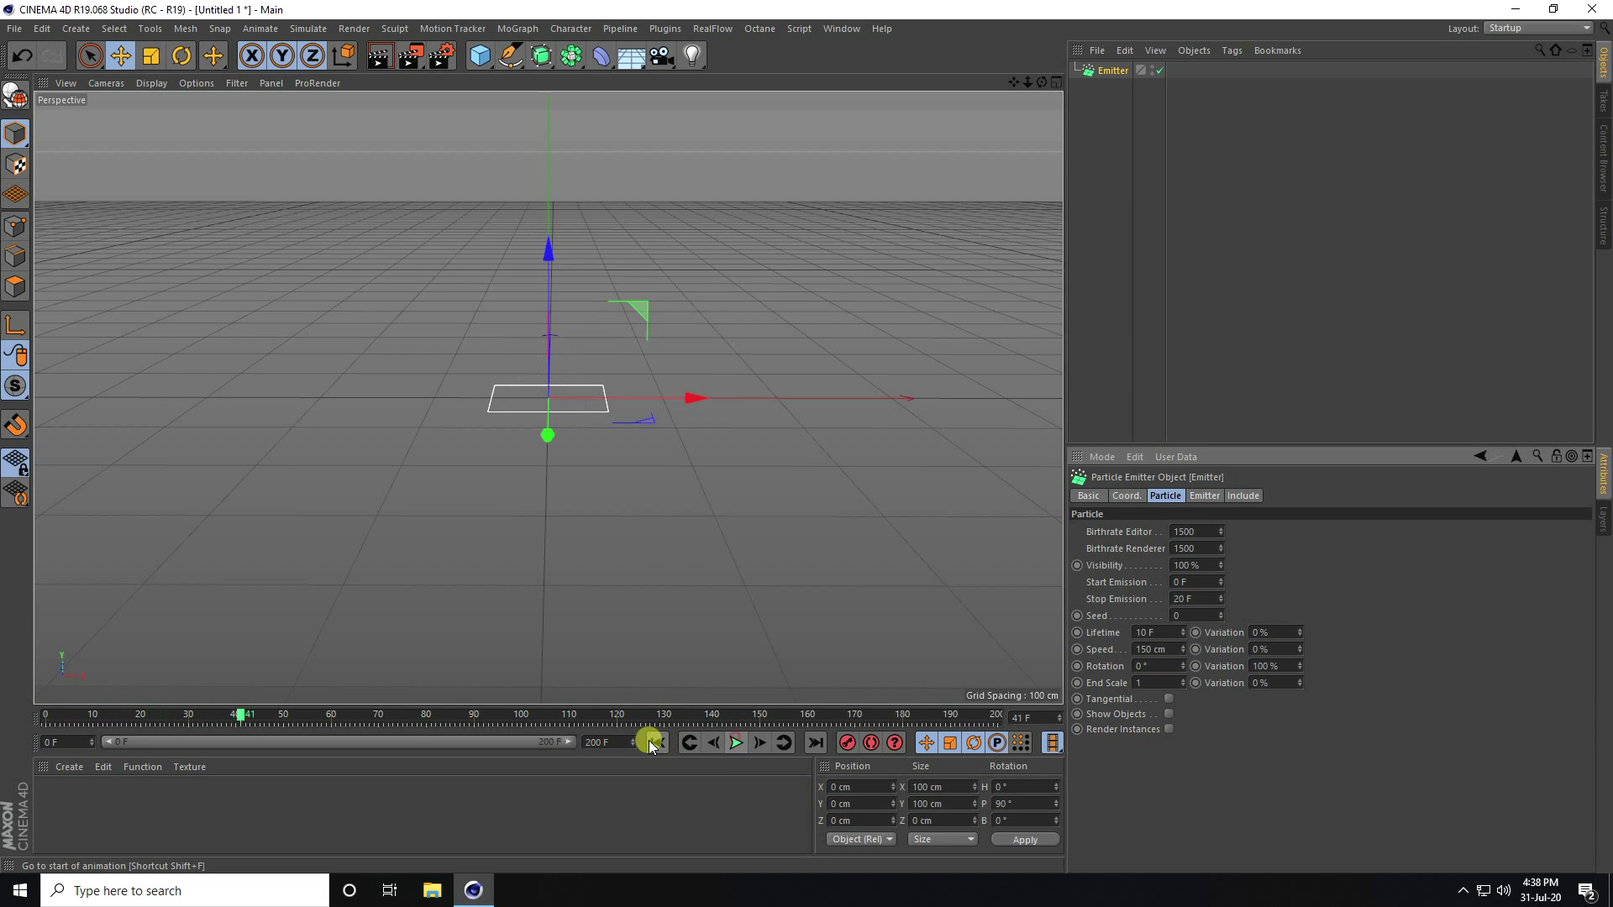
left_click(654, 743)
left_click(736, 743)
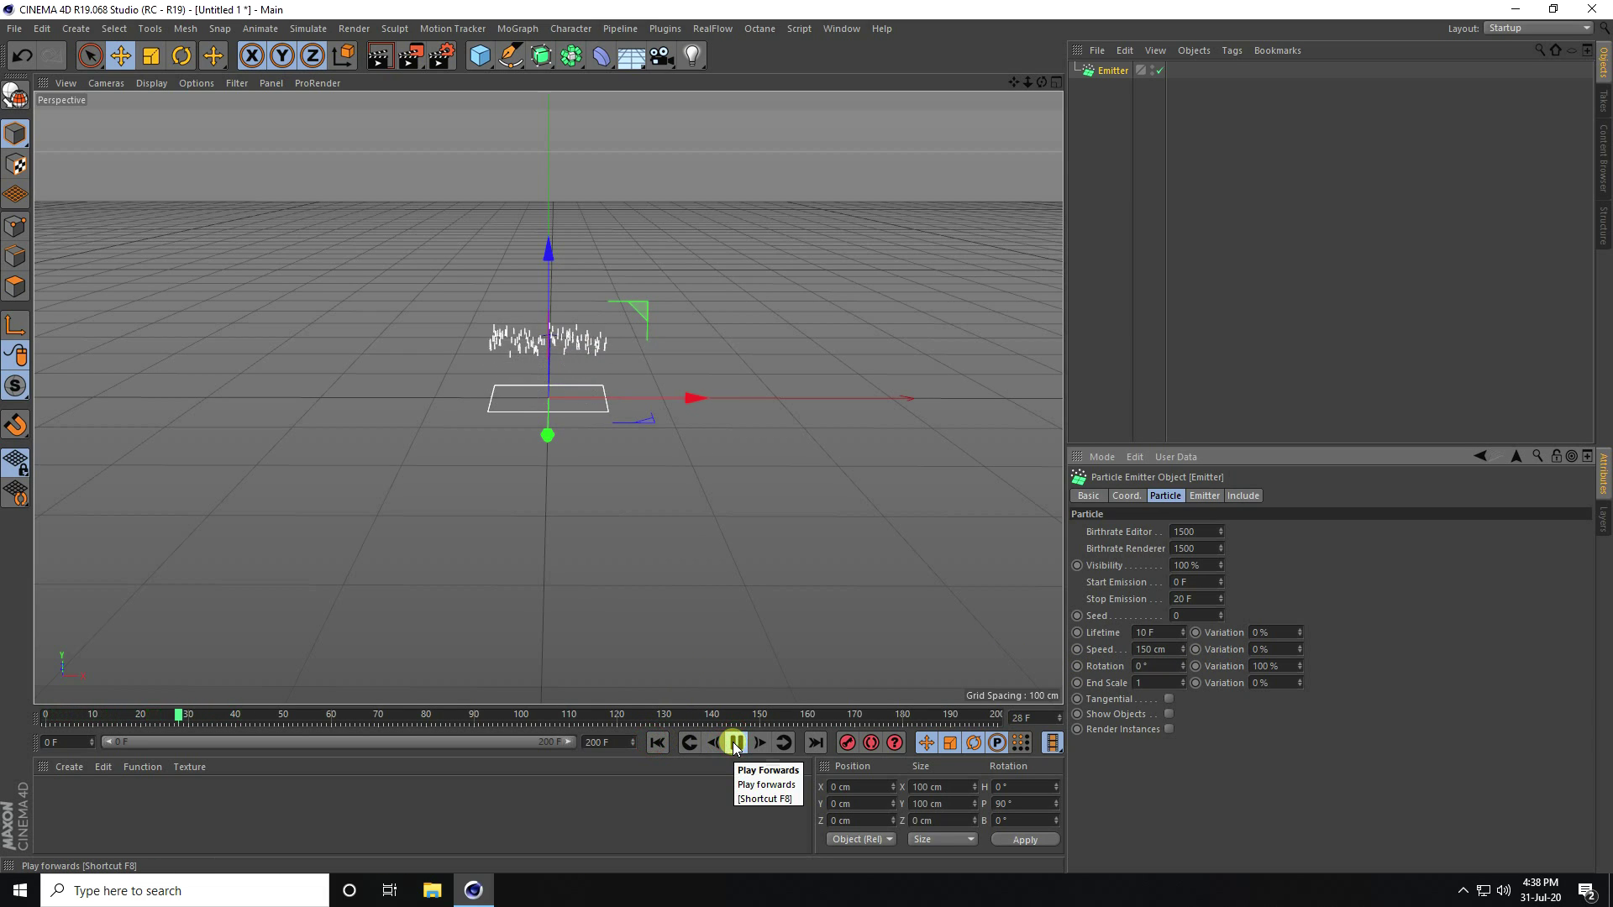
left_click(736, 742)
left_click(655, 743)
left_click(736, 742)
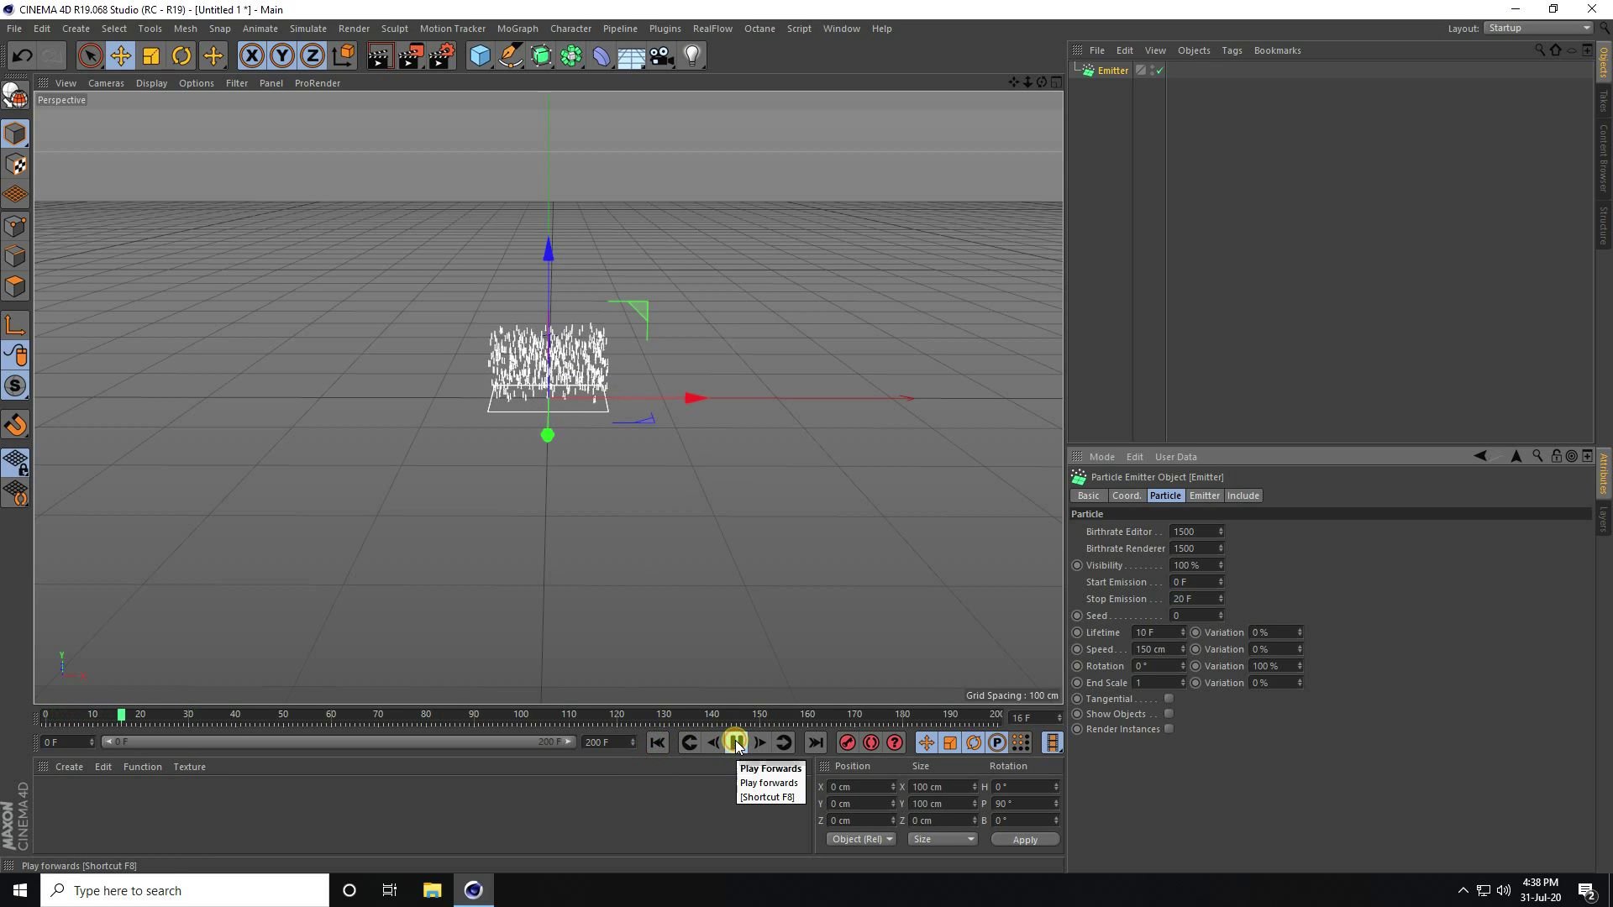
left_click(736, 743)
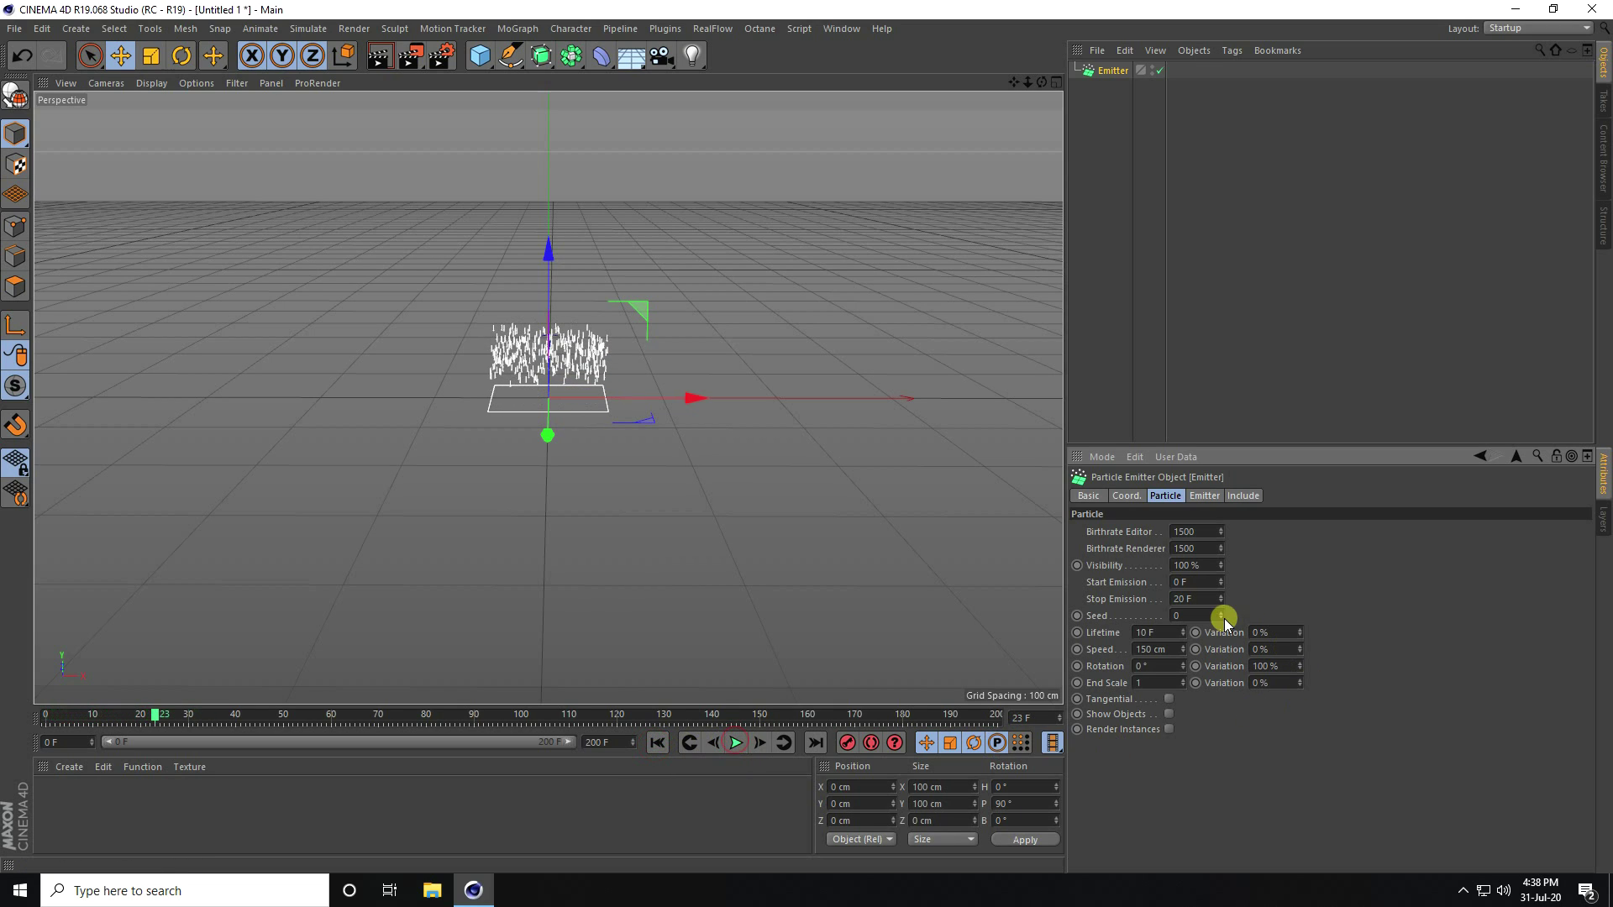
Step: Set Lifetime Variation to 57 % and Speed Variation to 49 %
left_click(1275, 633)
type("55")
key("Tab")
key("Tab")
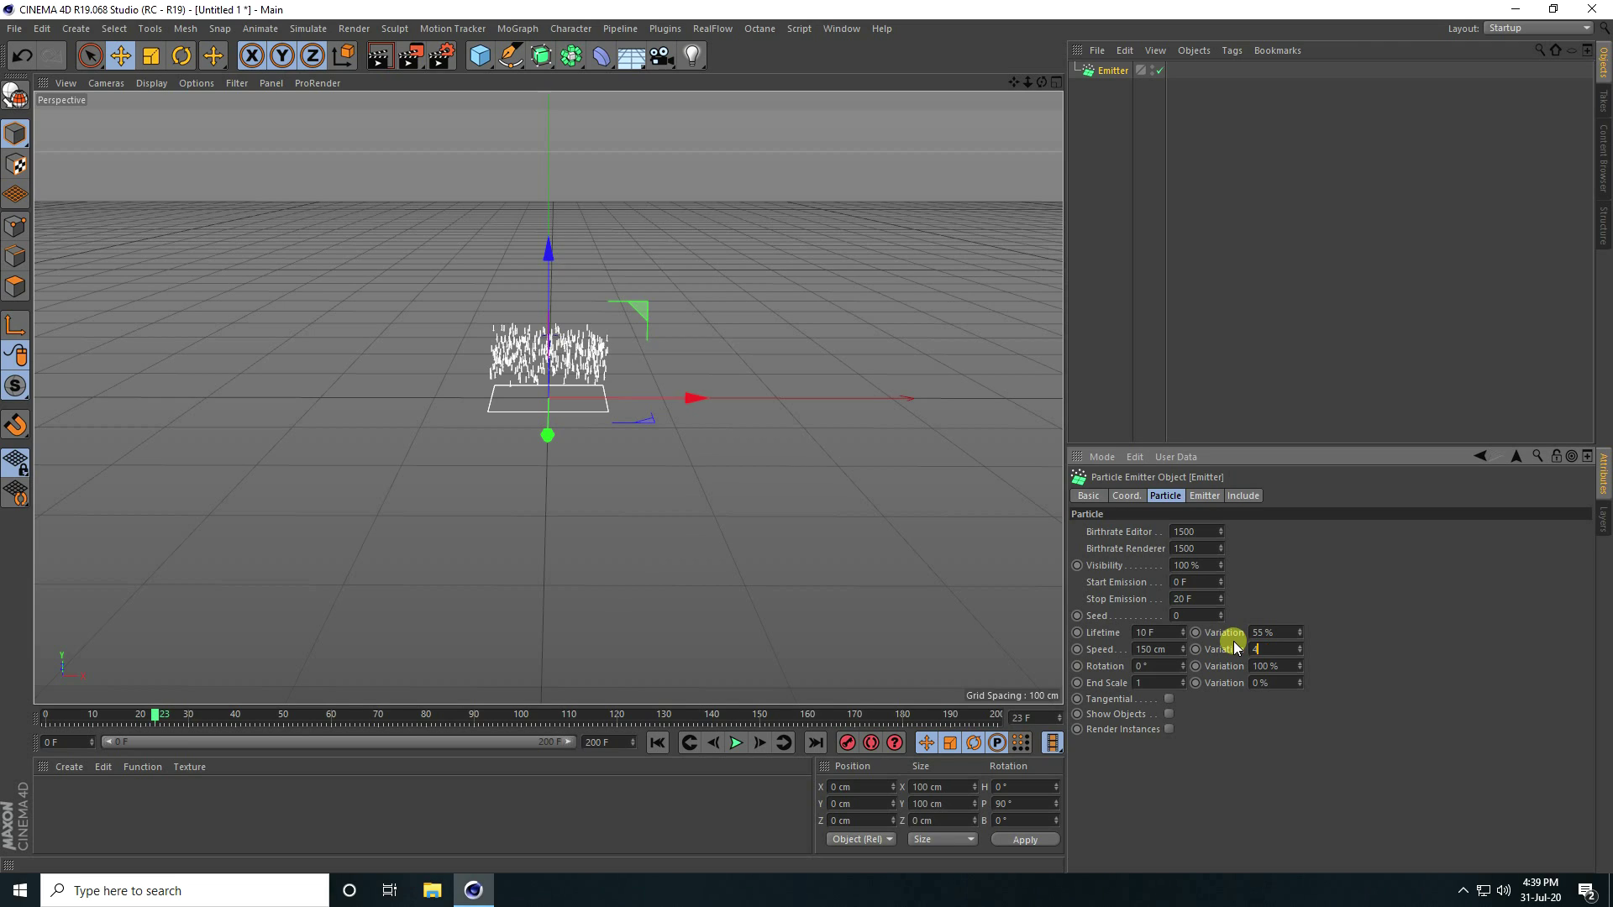
left_click_drag(1297, 628, 1240, 624)
left_click(661, 744)
Step: Replay the emission with the new variations, orbiting over the emitter, and rewind to frame 0
left_click(733, 744)
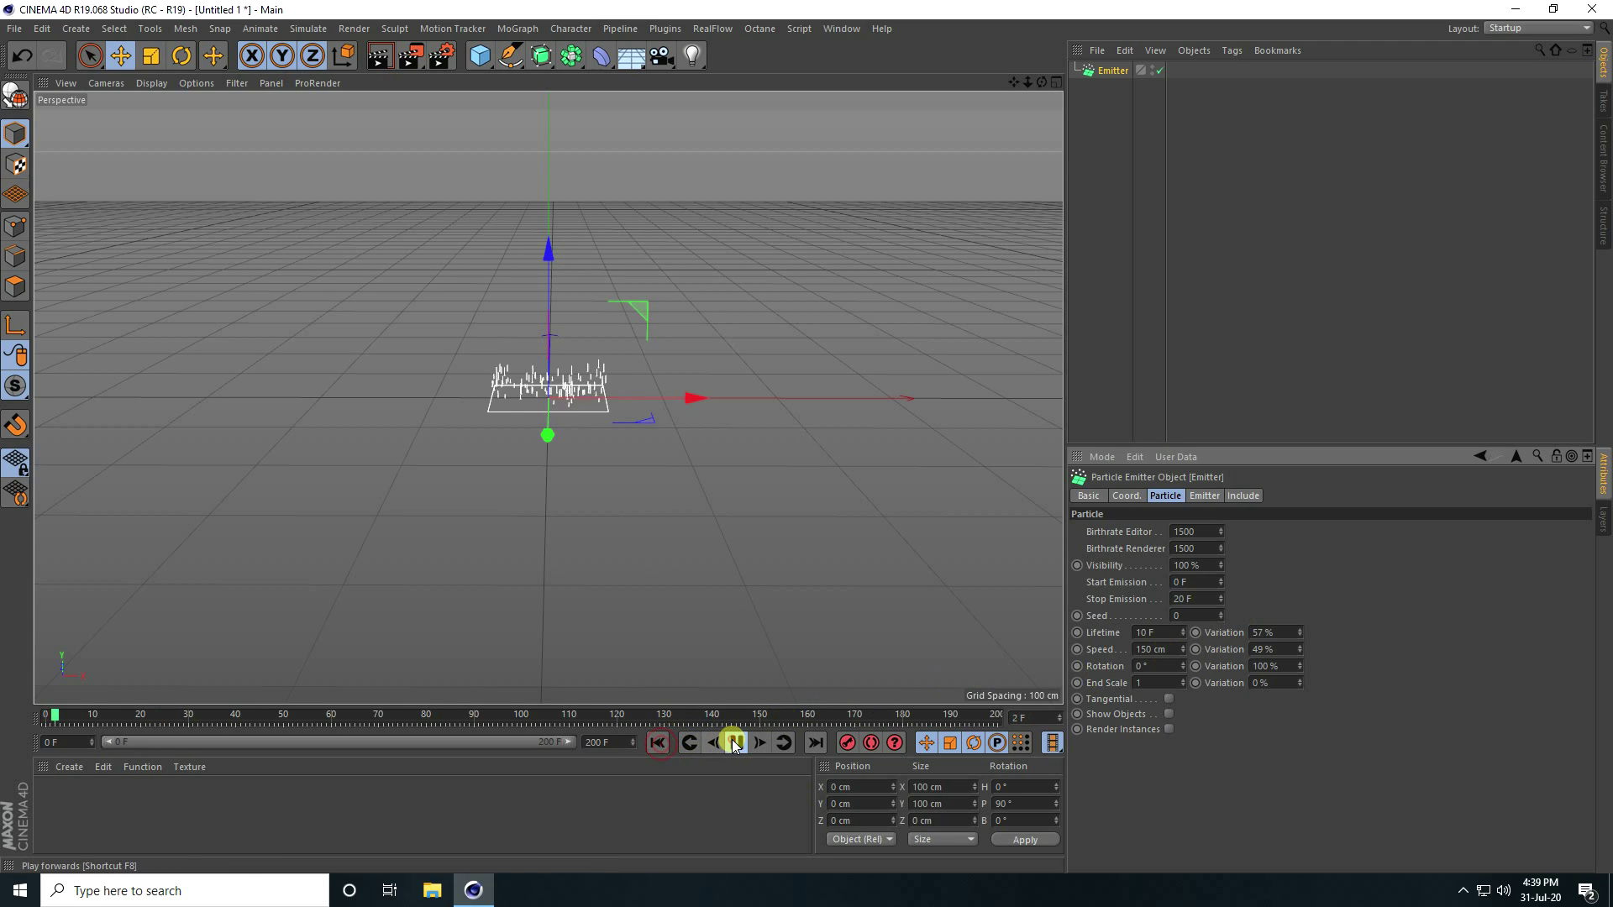
left_click(734, 744)
left_click(658, 744)
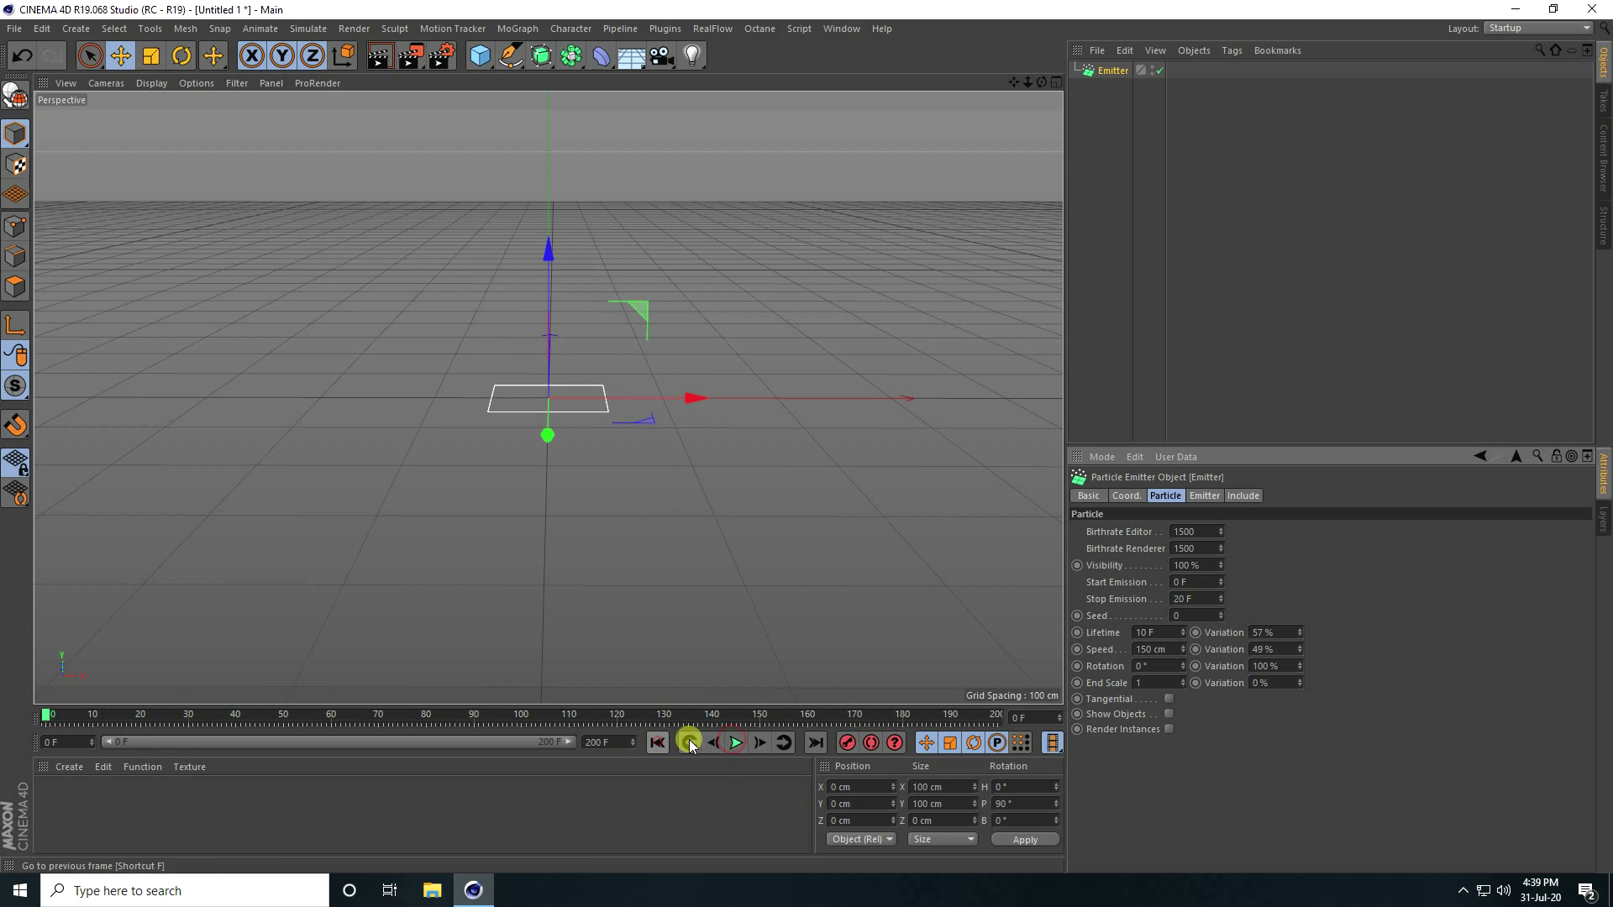
left_click(736, 744)
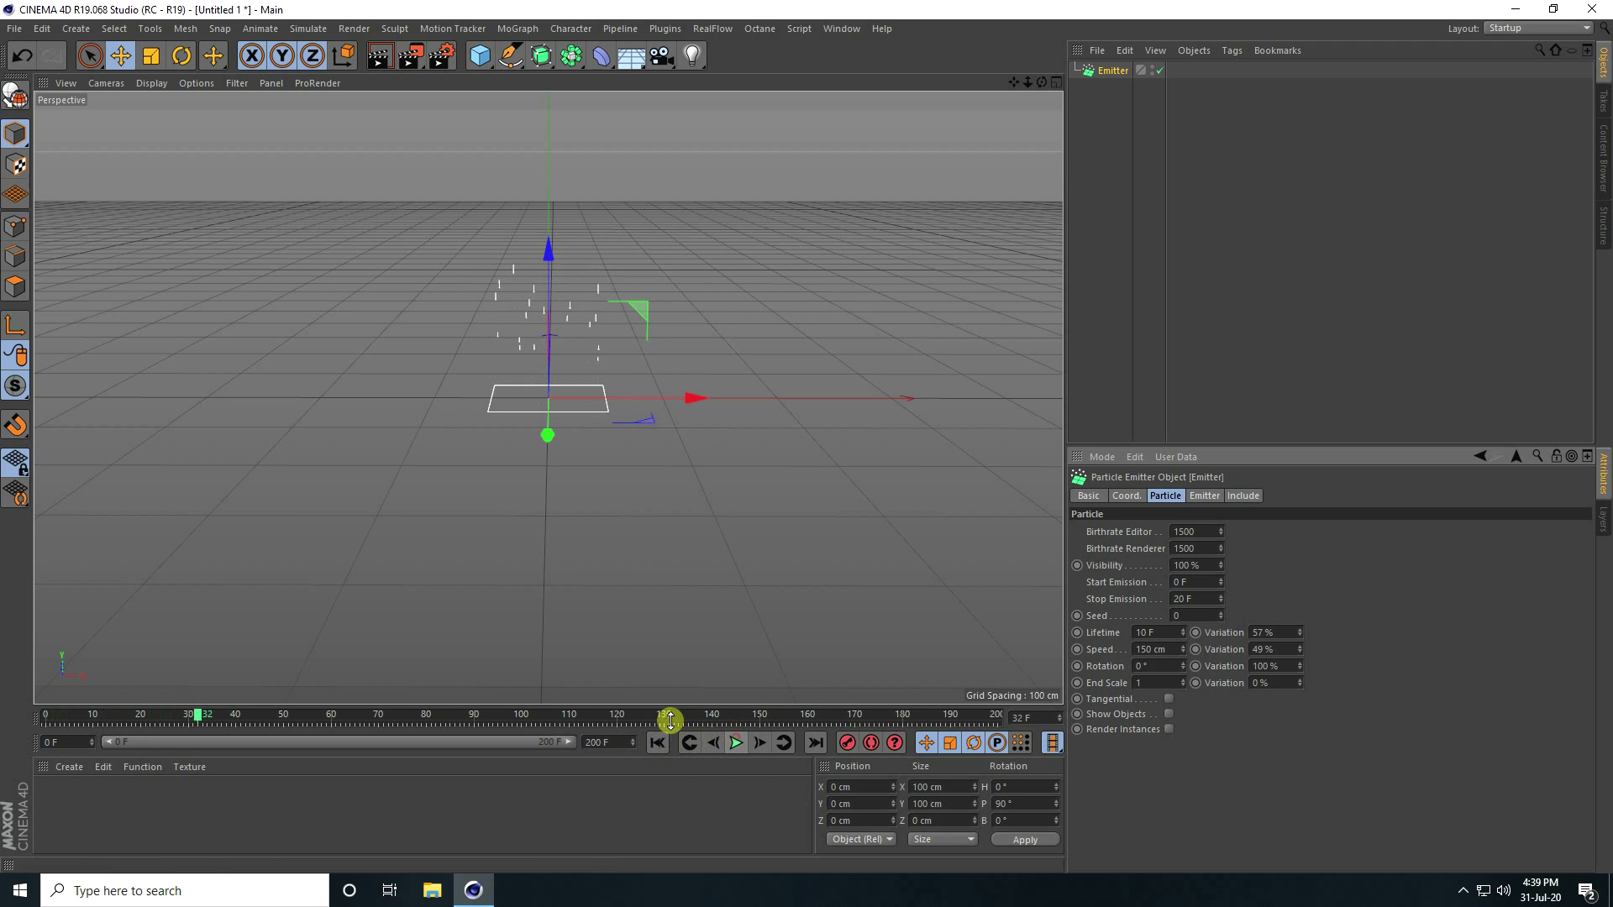
left_click_drag(607, 321, 612, 565, "alt")
left_click(657, 744)
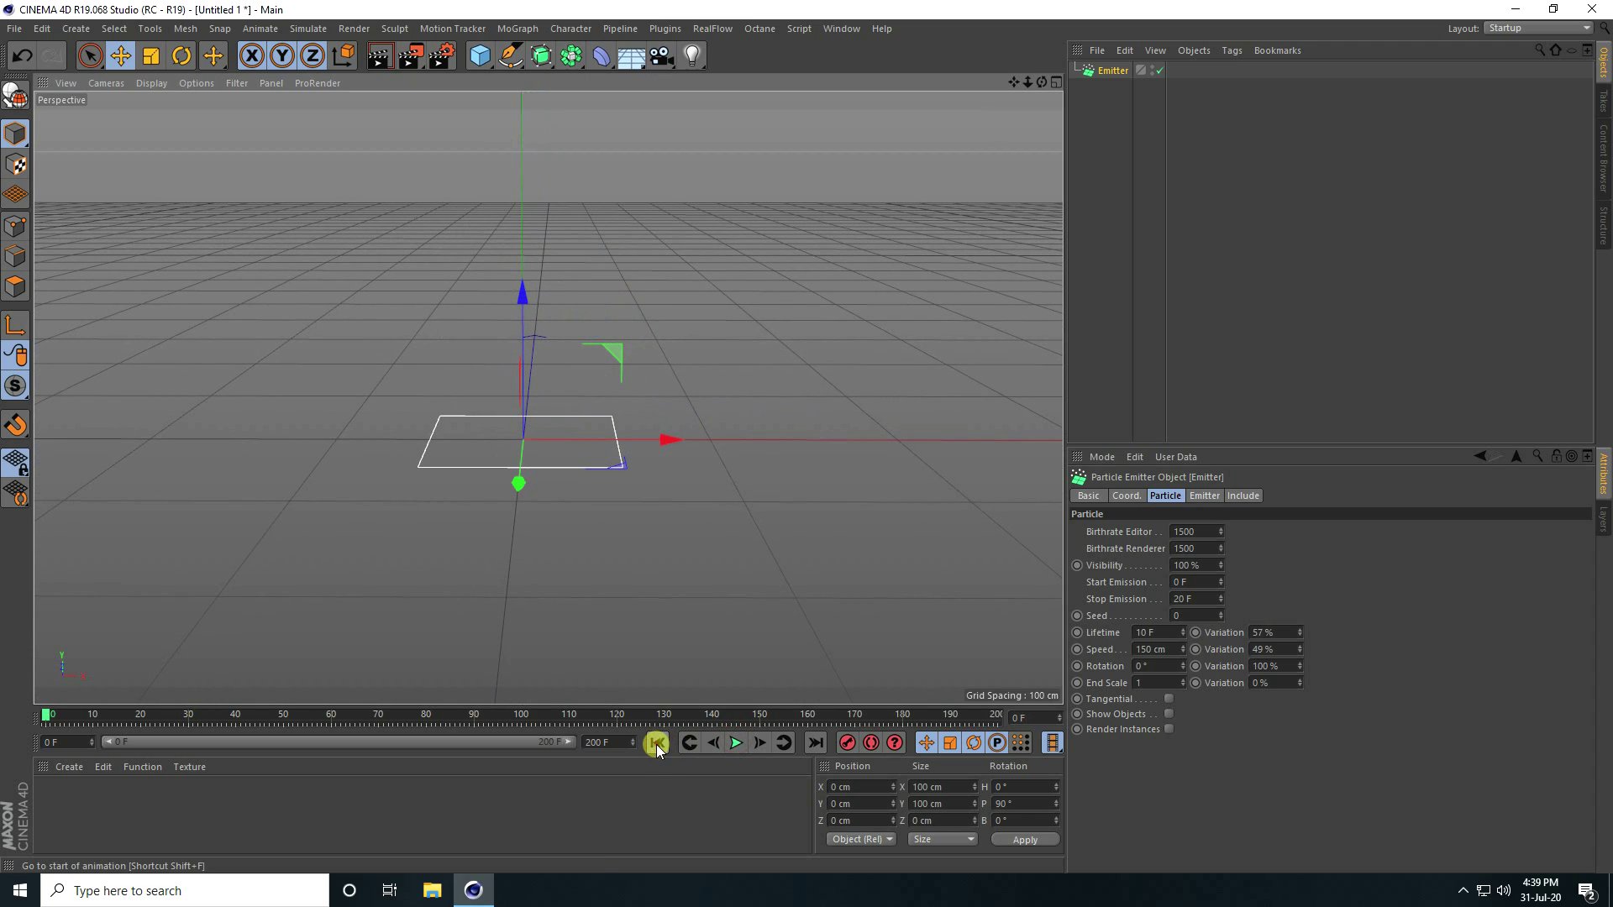
left_click(736, 743)
left_click(736, 744)
left_click(659, 744)
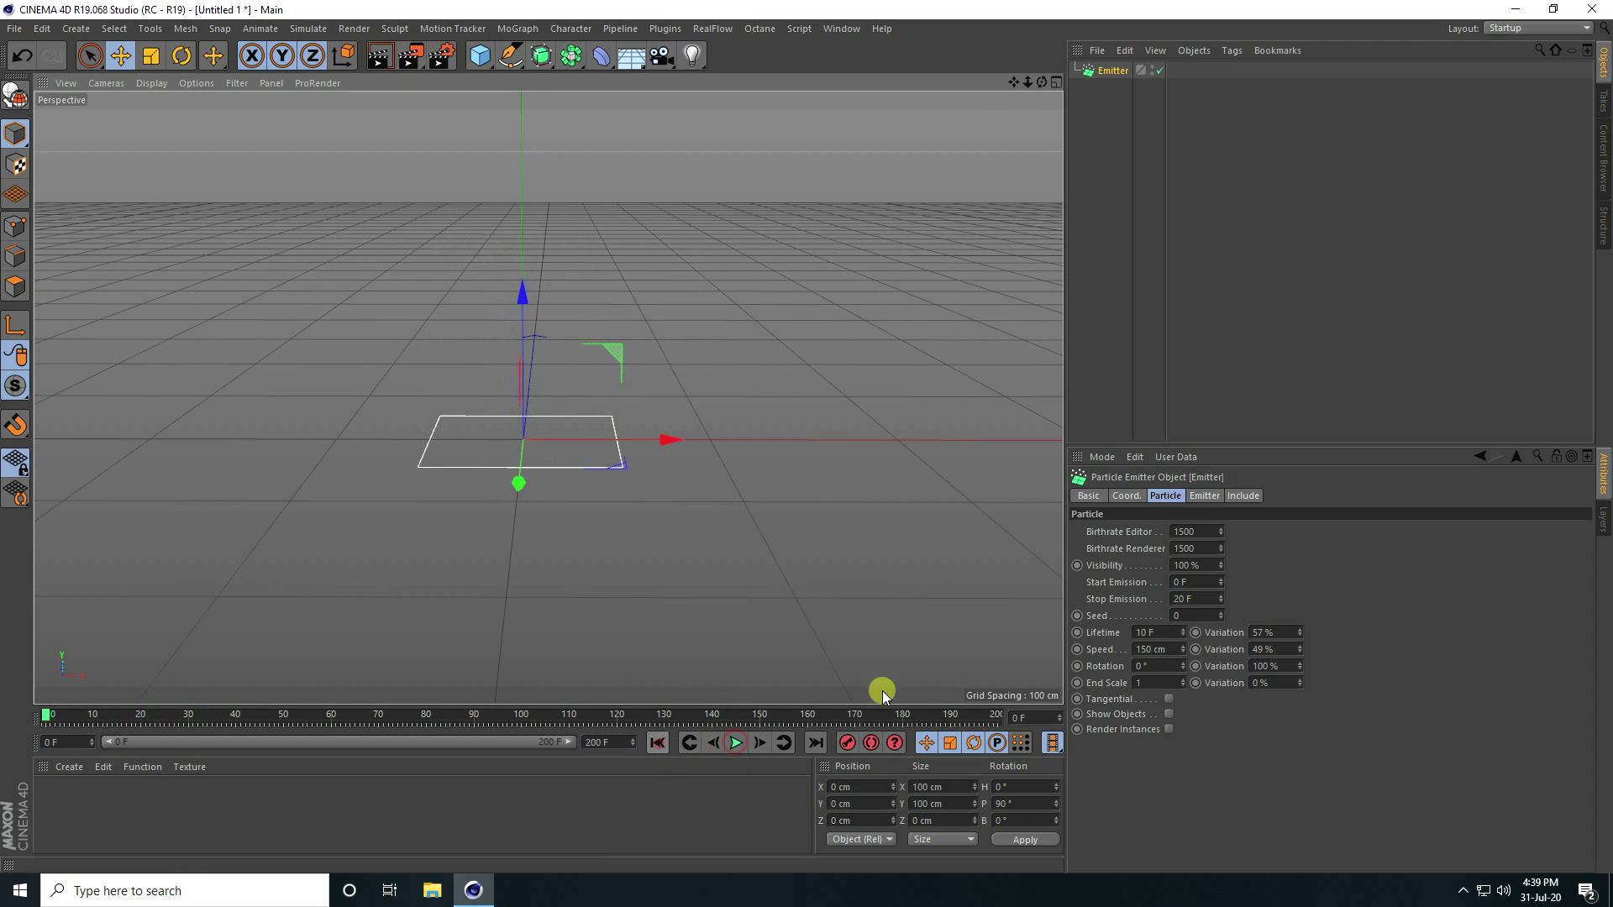
Step: Change the emitter type to Cone with a 50 × 50 cm size
left_click(1202, 496)
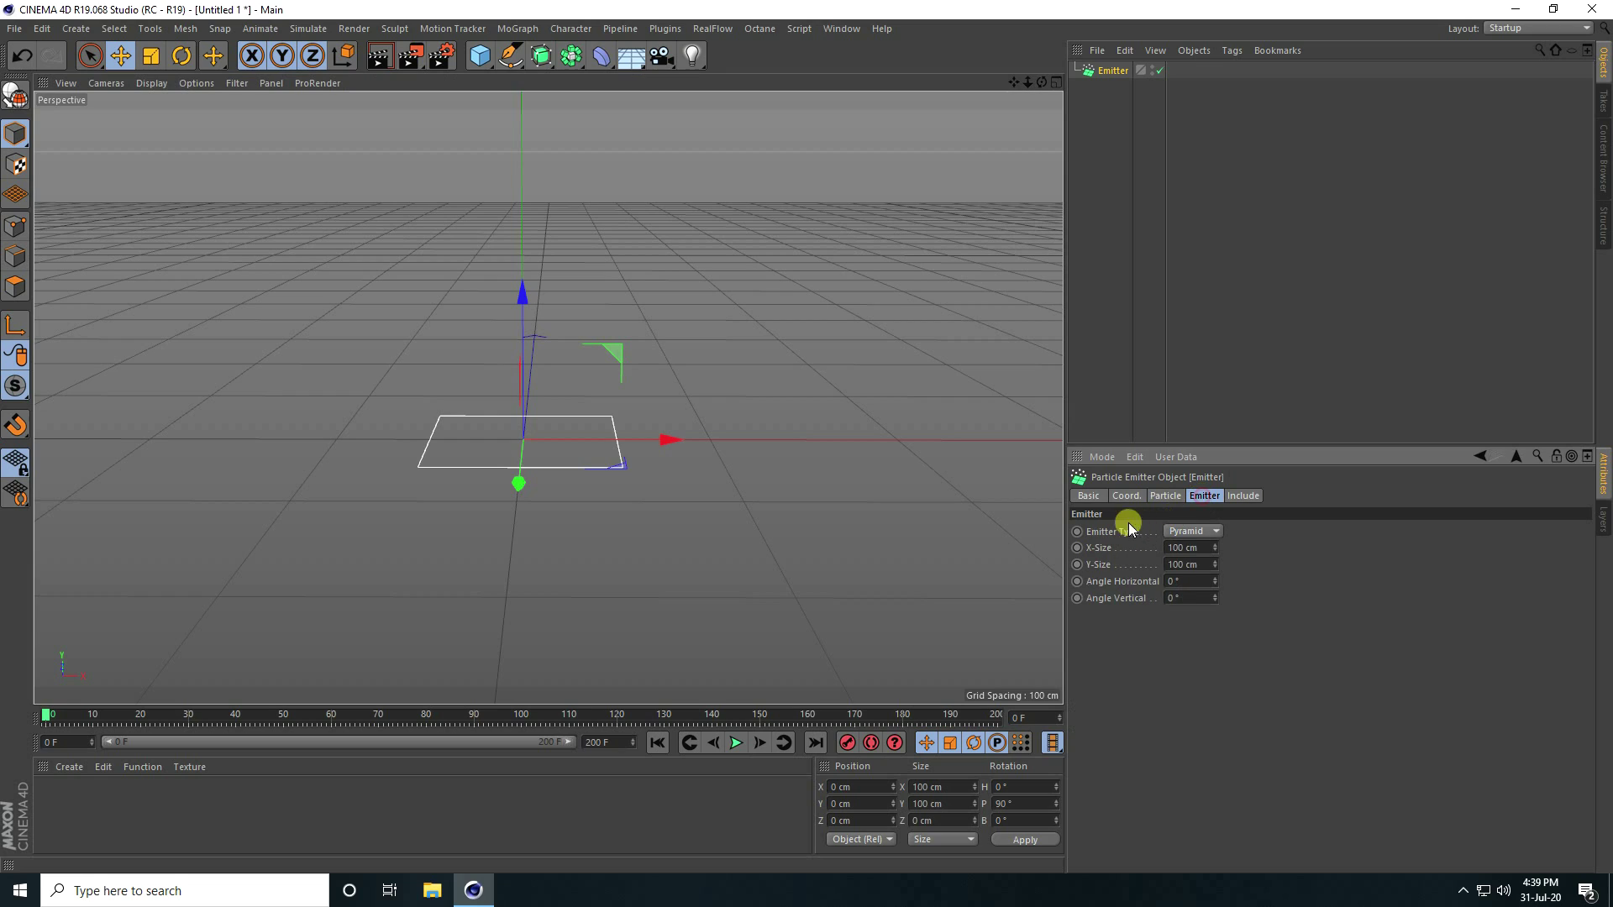
left_click(1191, 538)
left_click(1184, 553)
left_click(1200, 550)
type("50")
key("Tab")
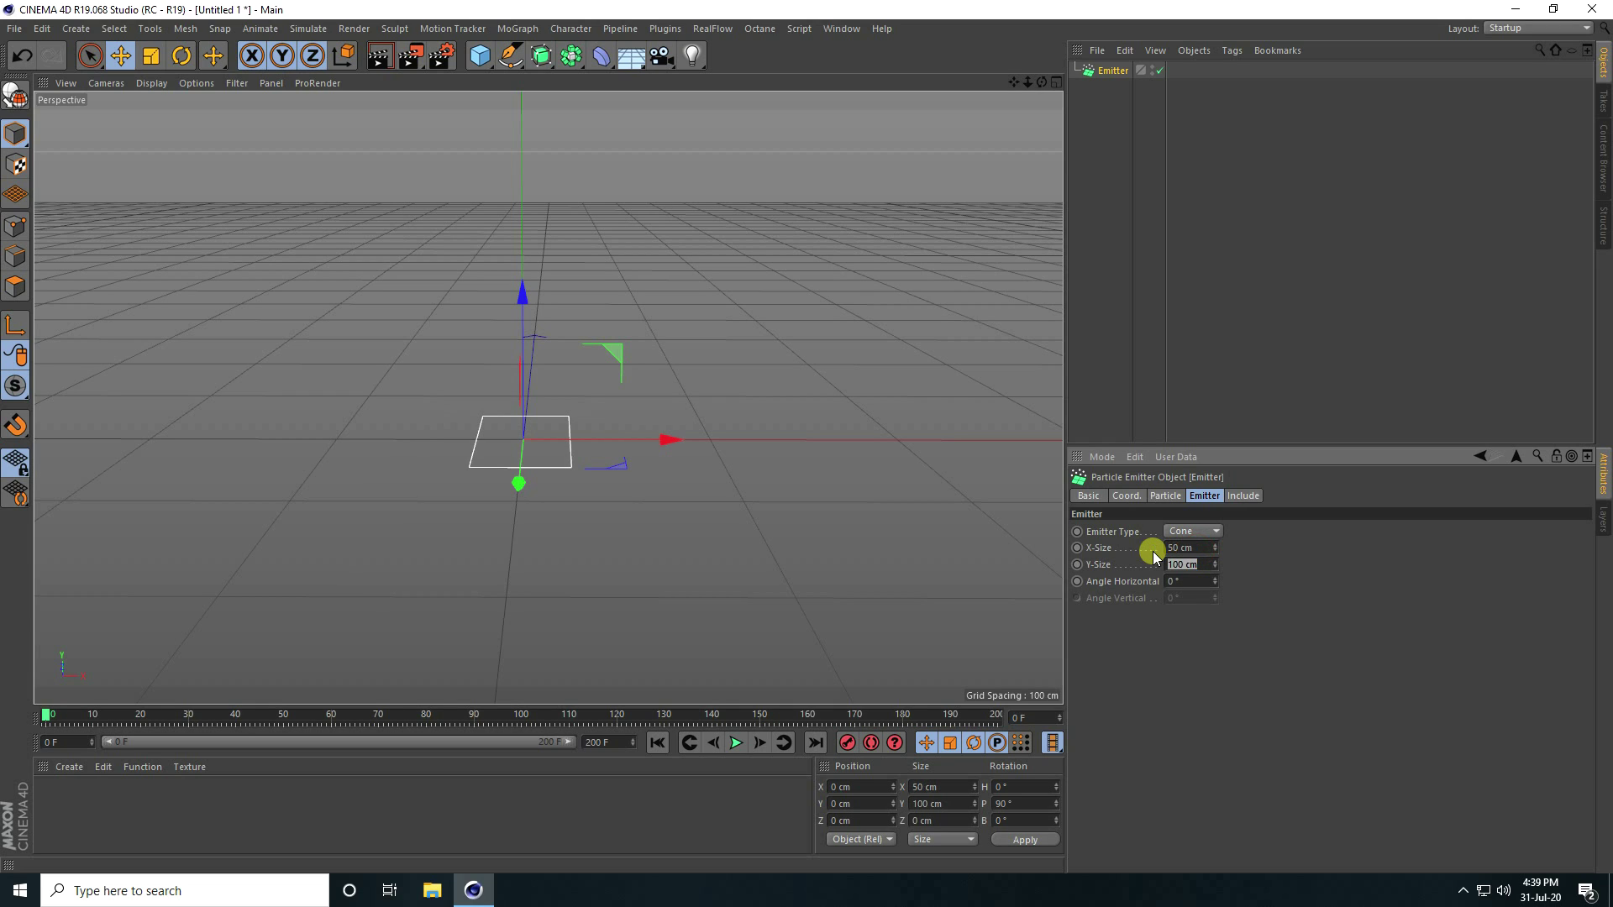
type("50")
key("Return")
Step: Replay the cone emitter's upward particle burst several times, ending rewound at frame 0
left_click(736, 743)
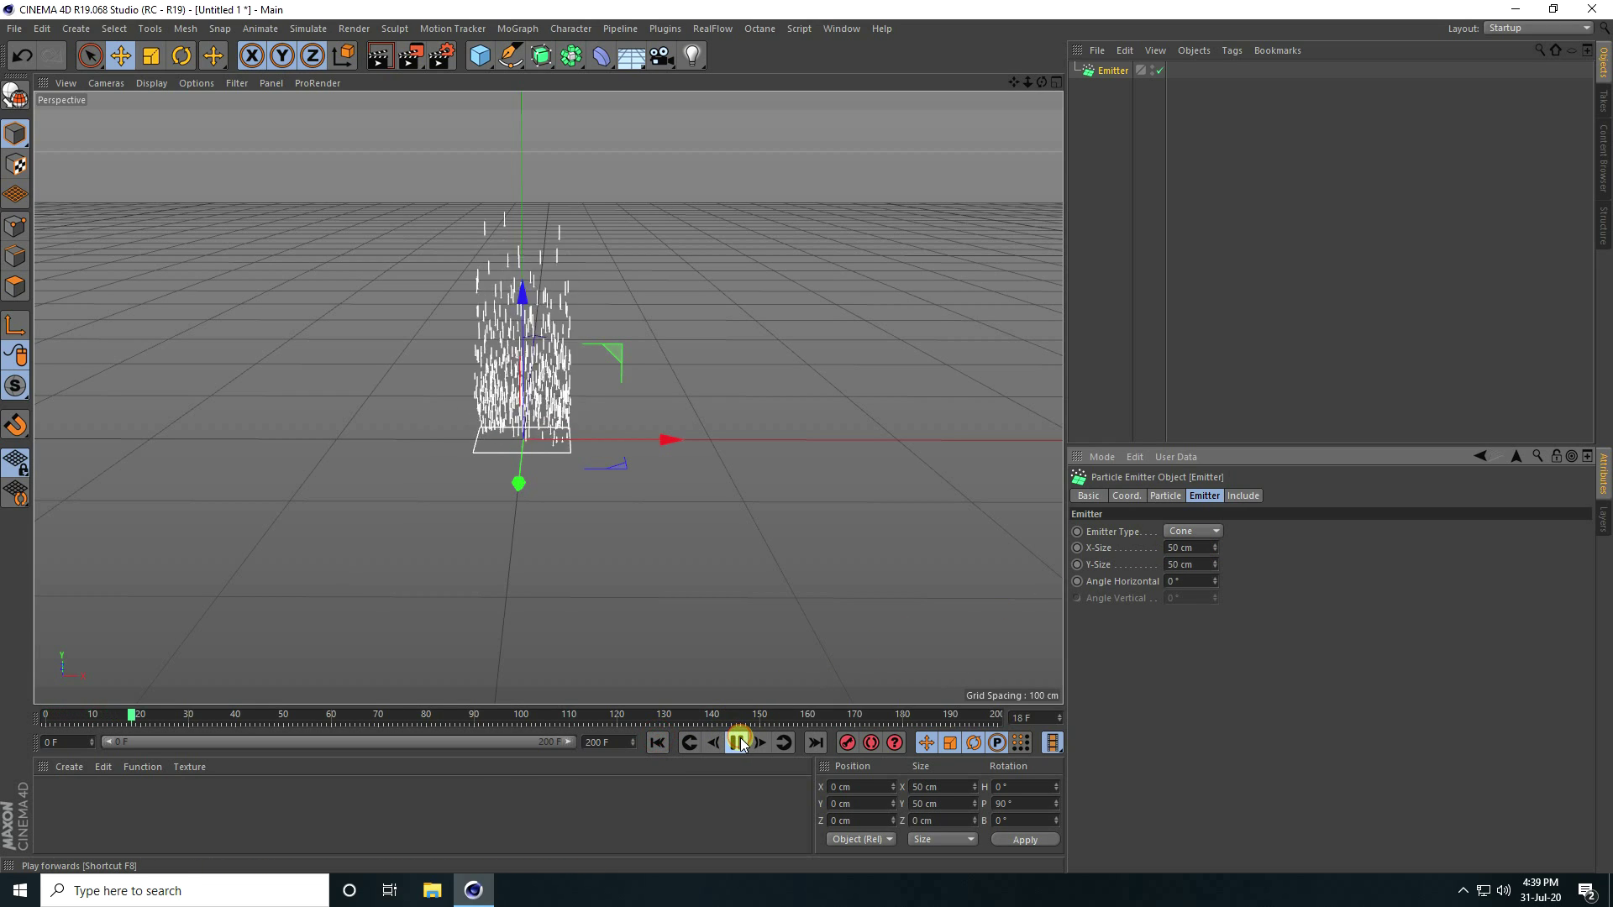
left_click(737, 743)
left_click(656, 742)
left_click(736, 742)
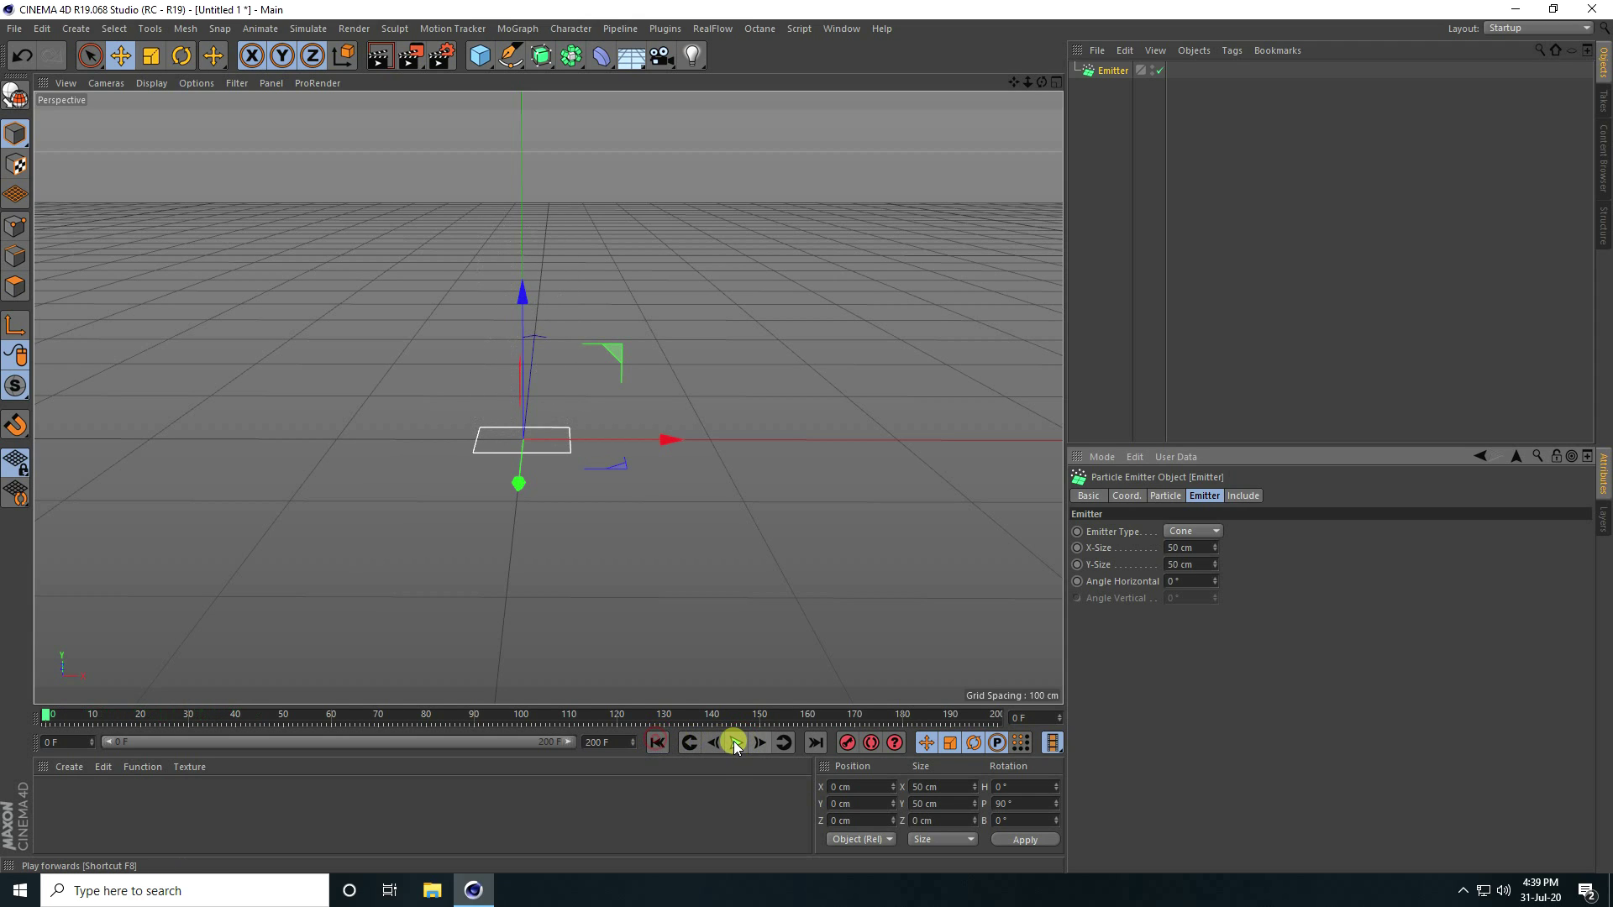
left_click(735, 744)
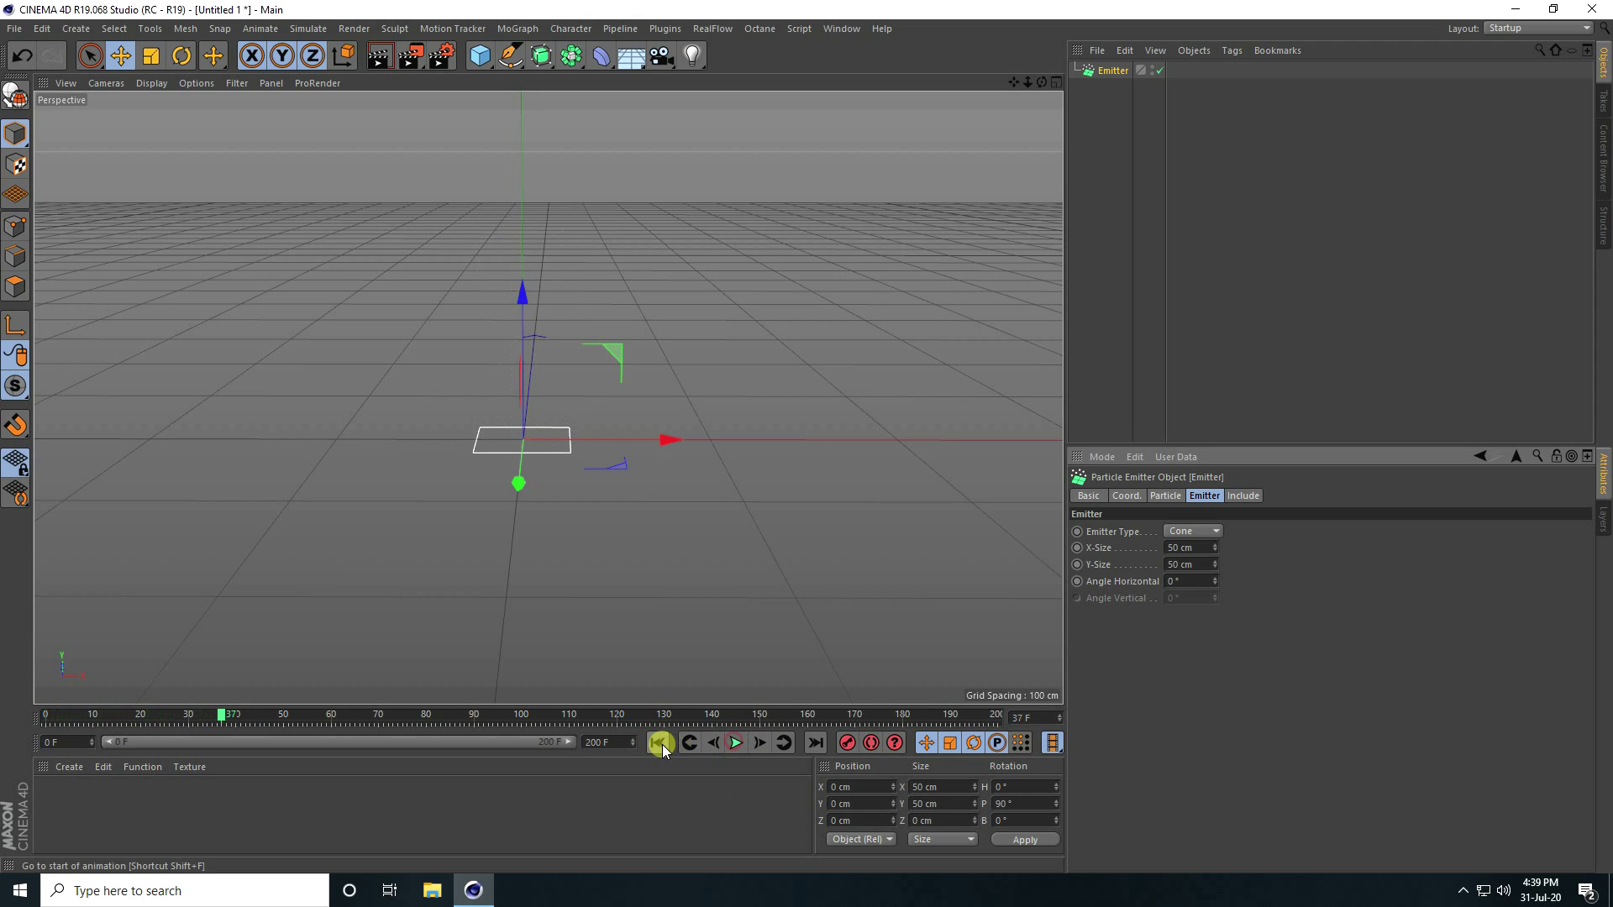
left_click(657, 743)
left_click(733, 743)
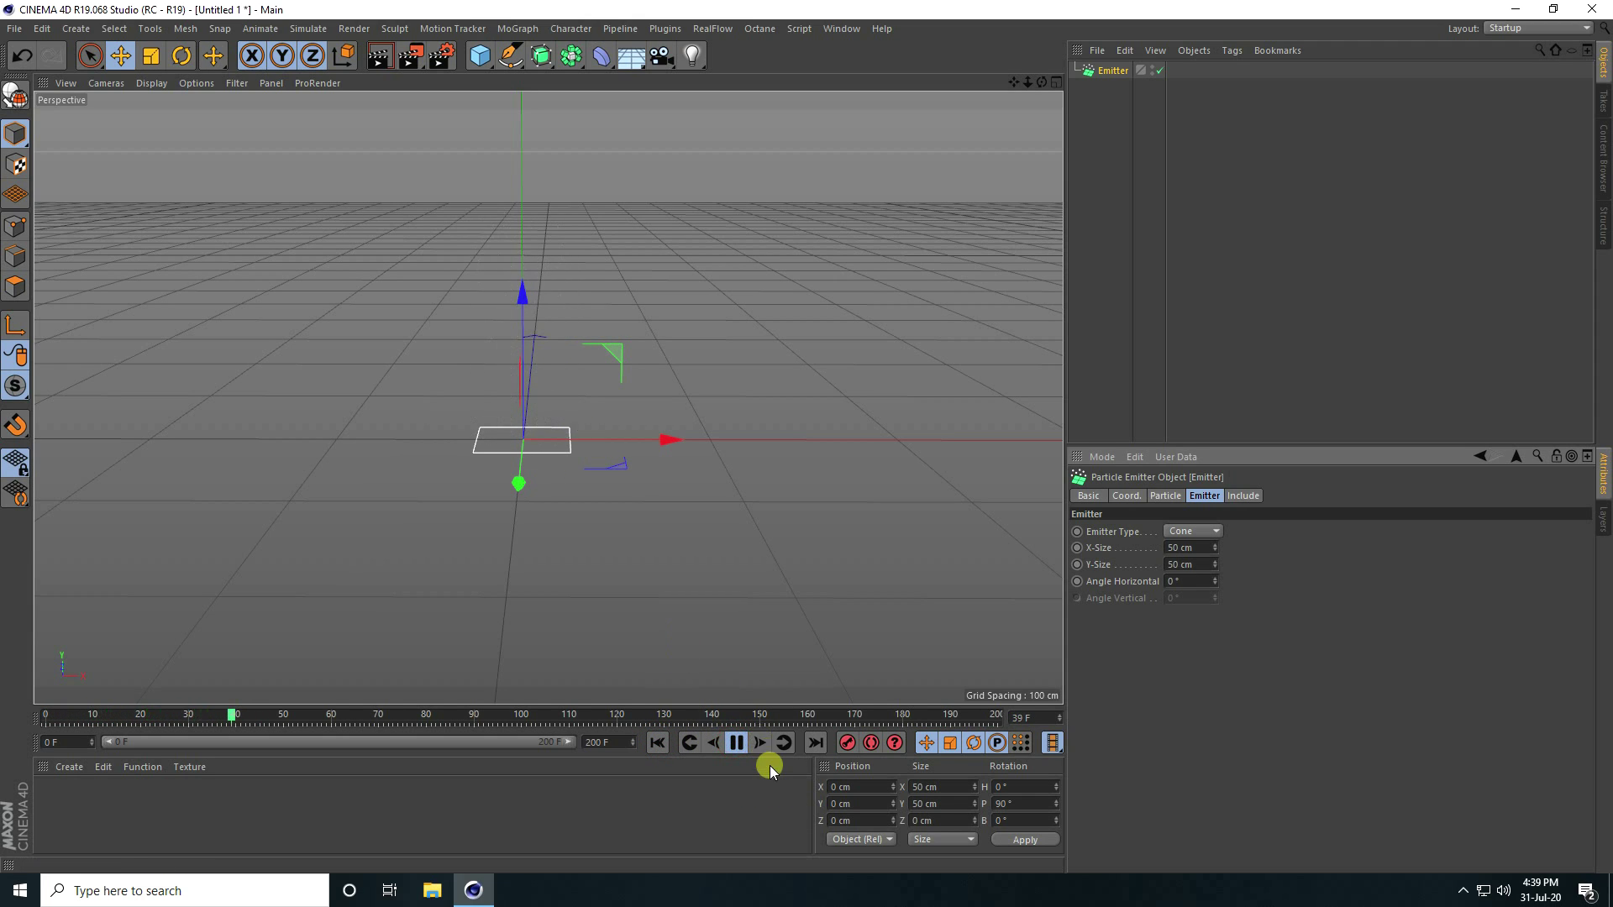
left_click(736, 743)
left_click(656, 743)
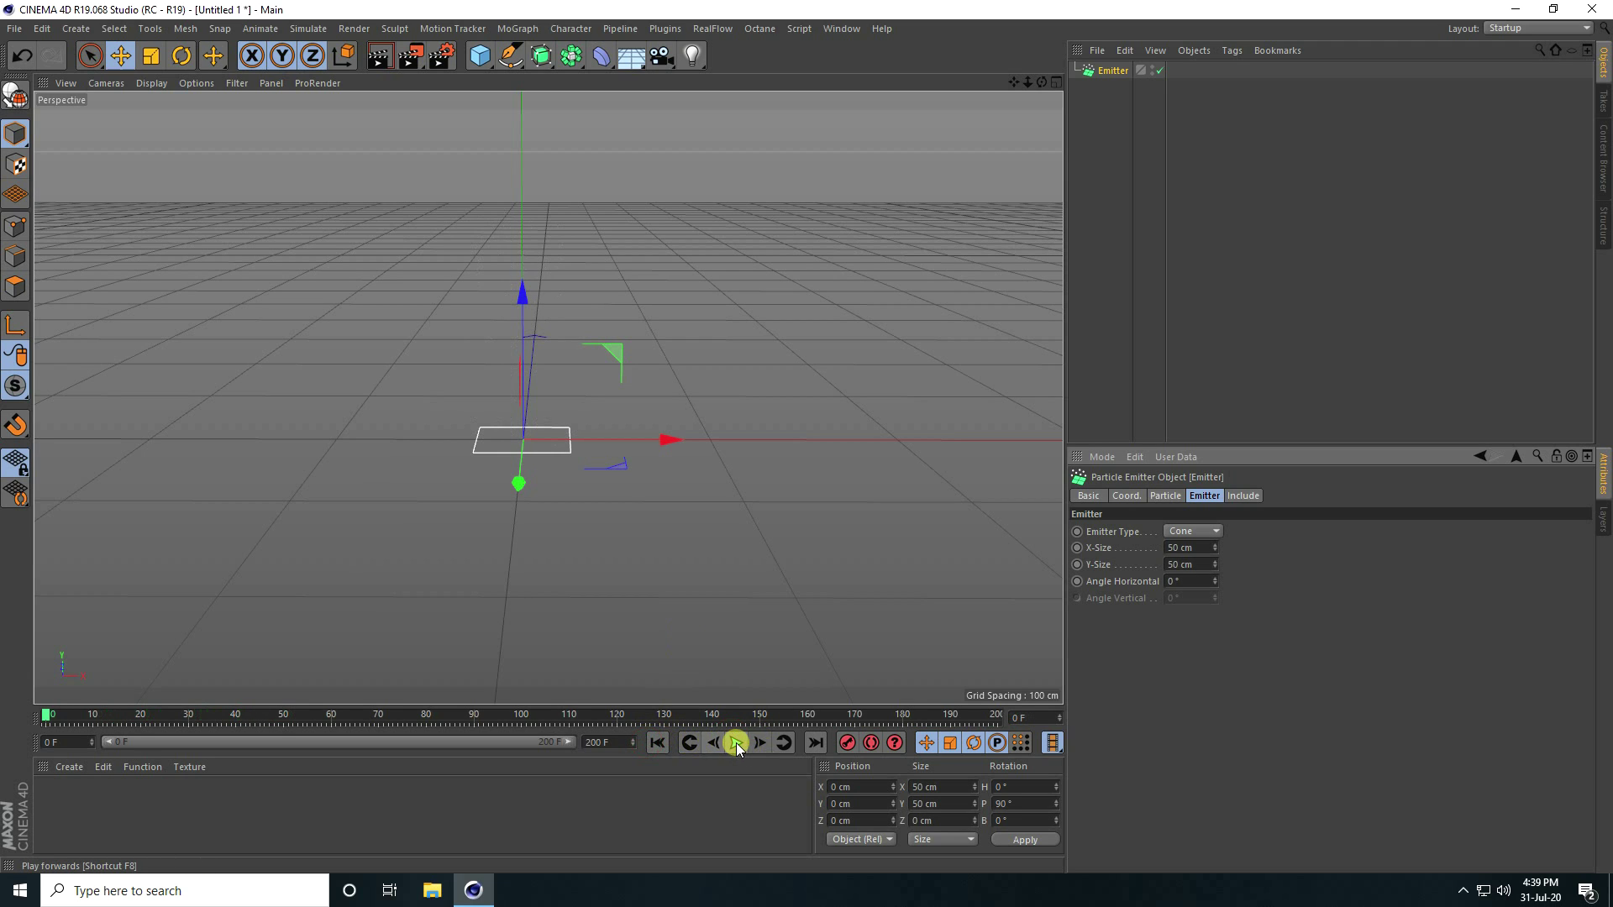
left_click(736, 742)
left_click(656, 744)
left_click(736, 743)
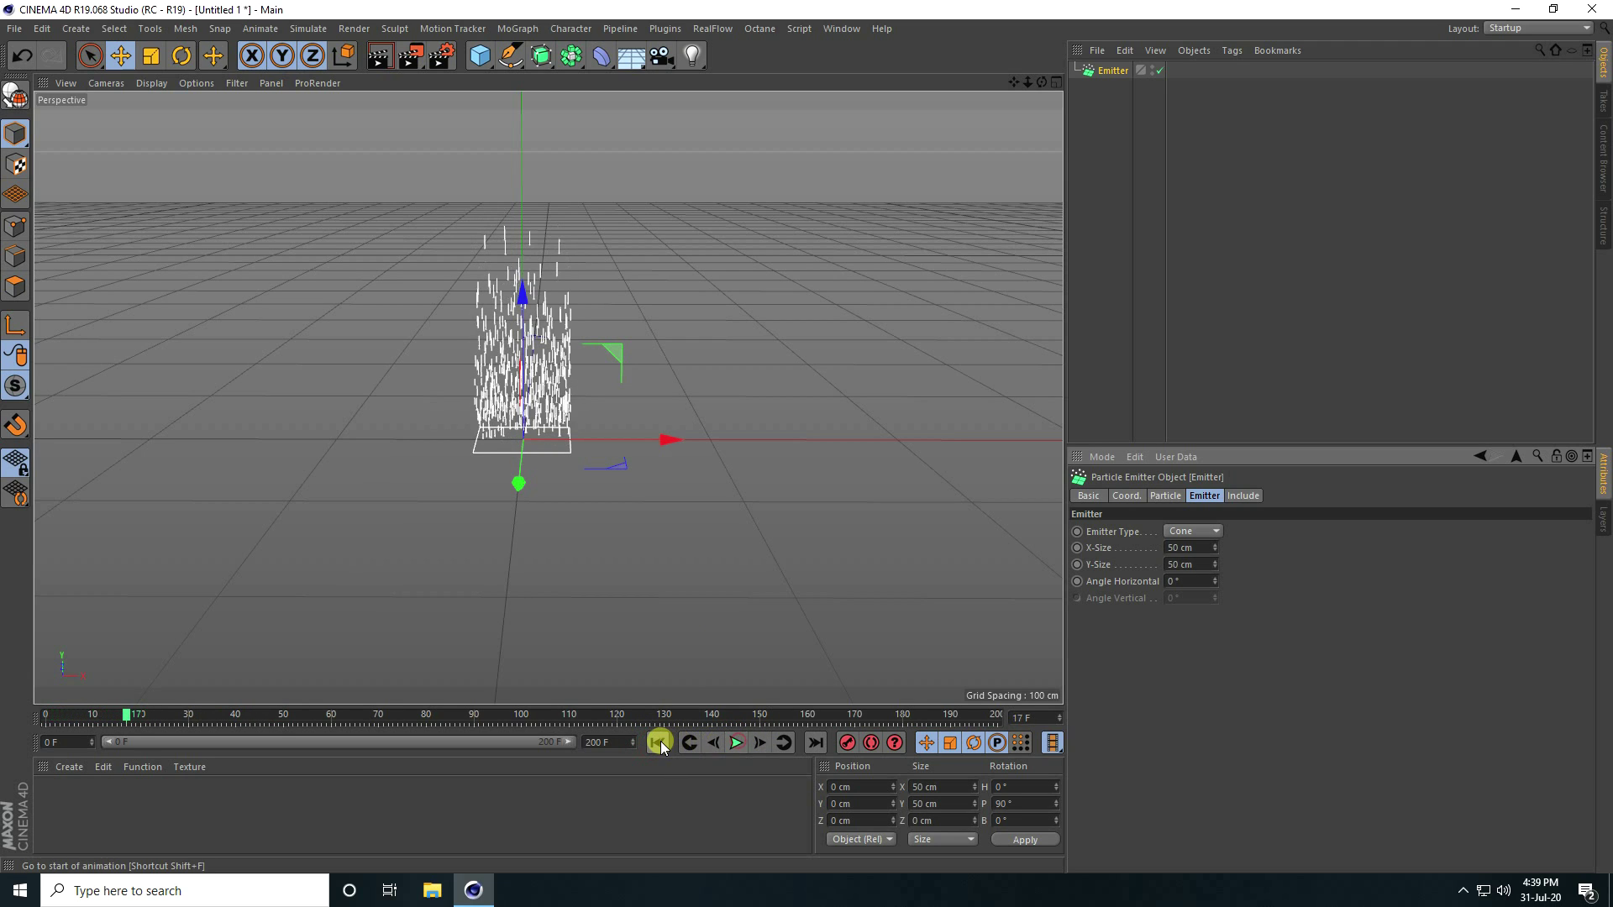
left_click(657, 743)
Step: Dock the TurbulenceFD Simulation Window in the right panel and enlarge it
left_click(662, 29)
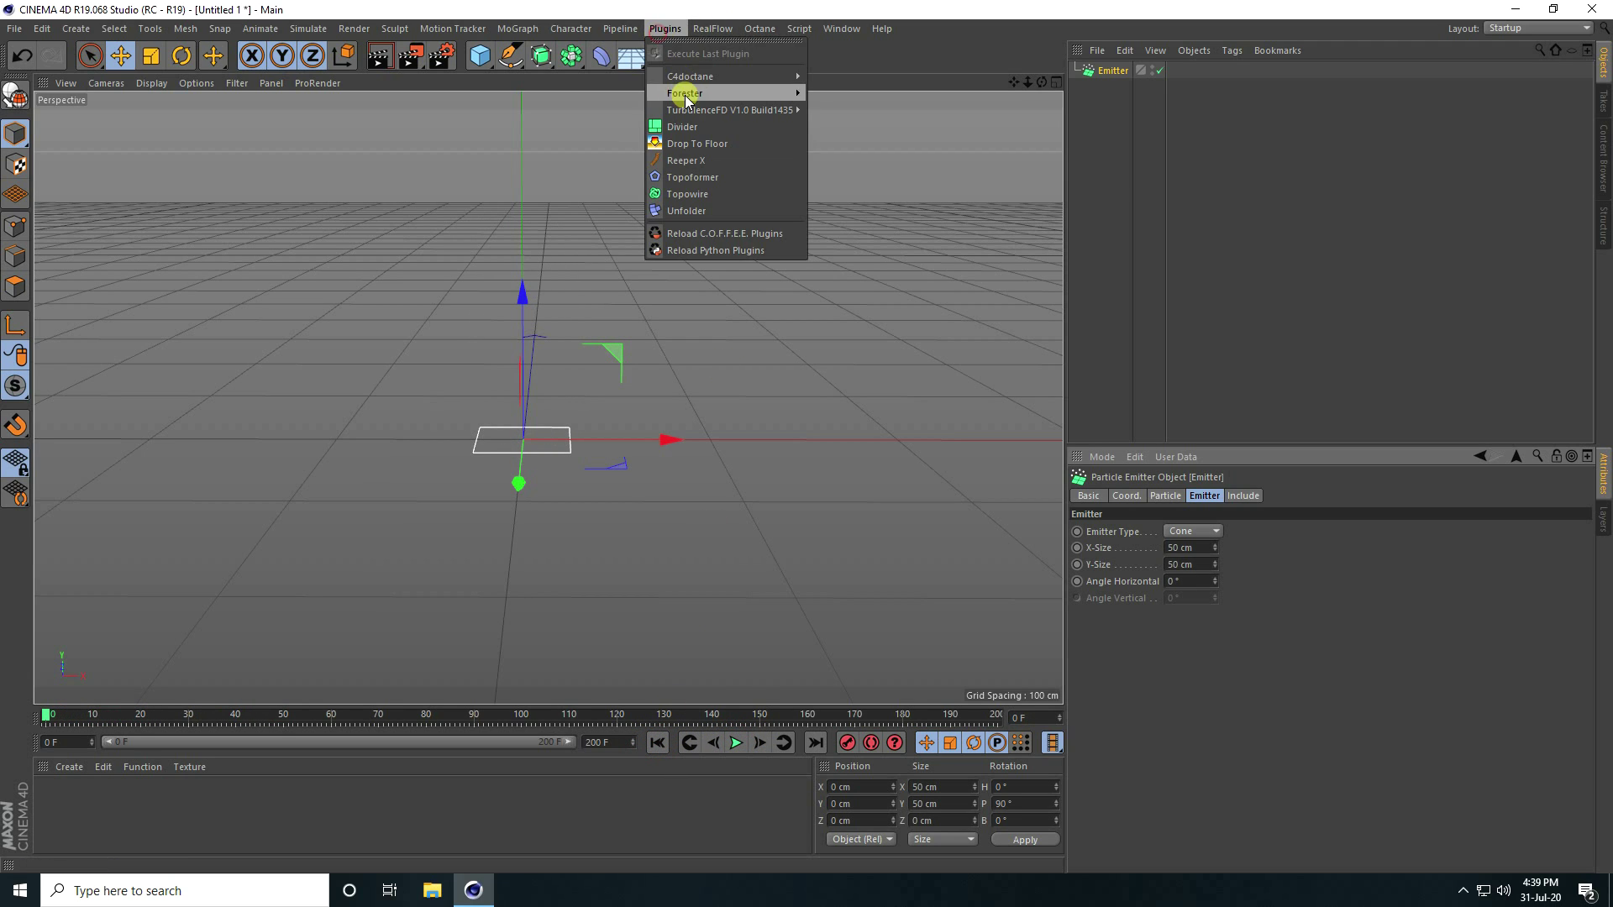
mouse_move(683, 114)
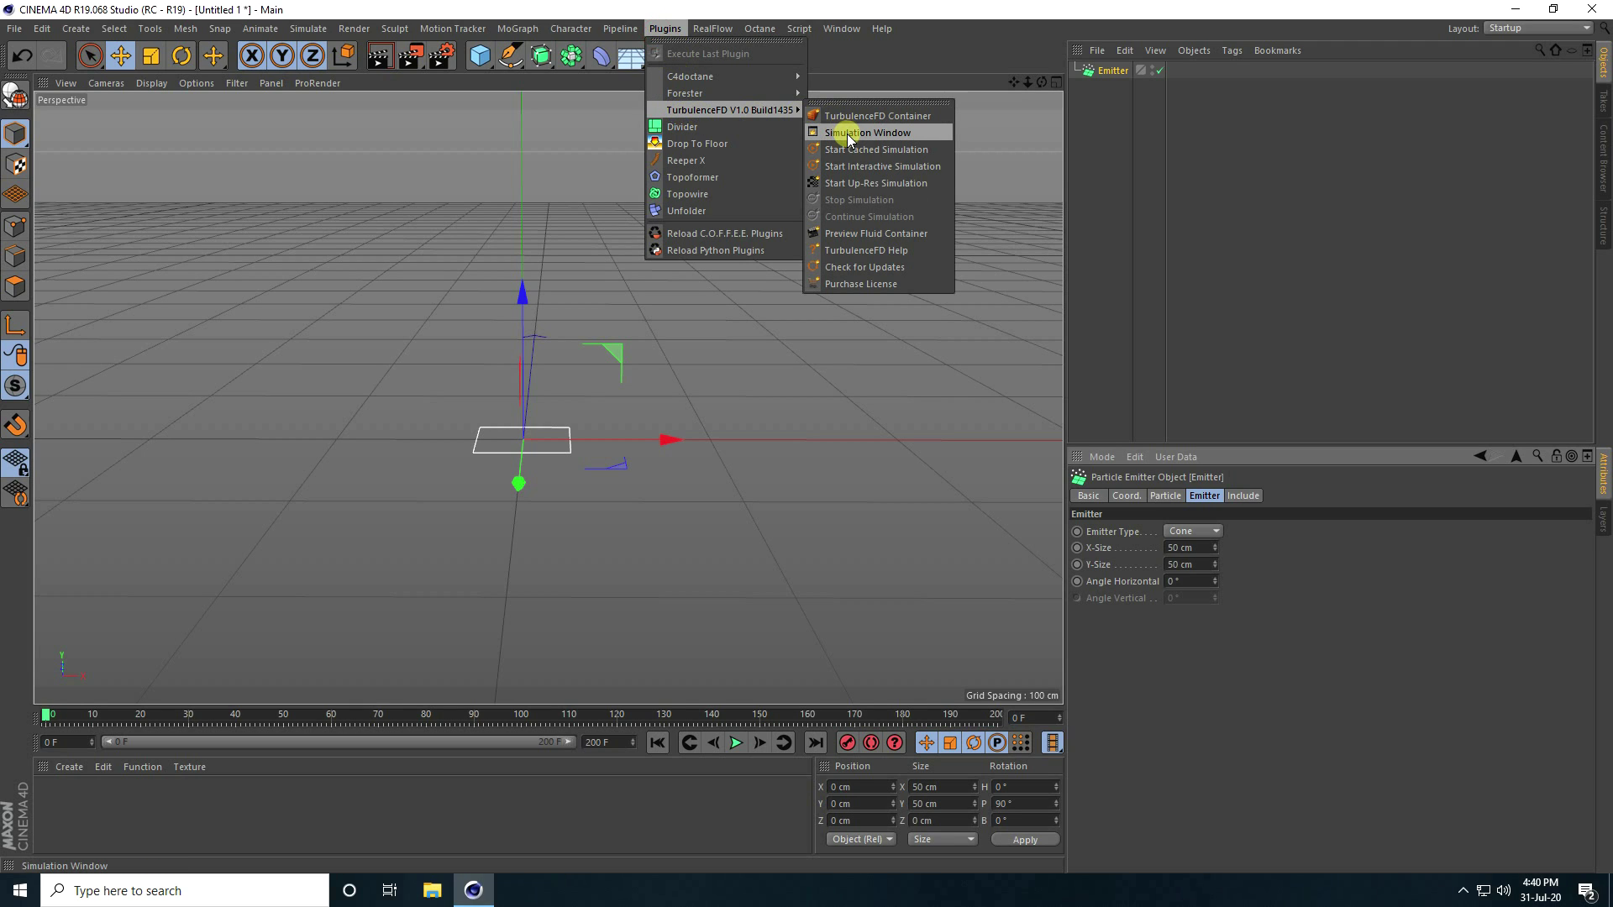
left_click(906, 139)
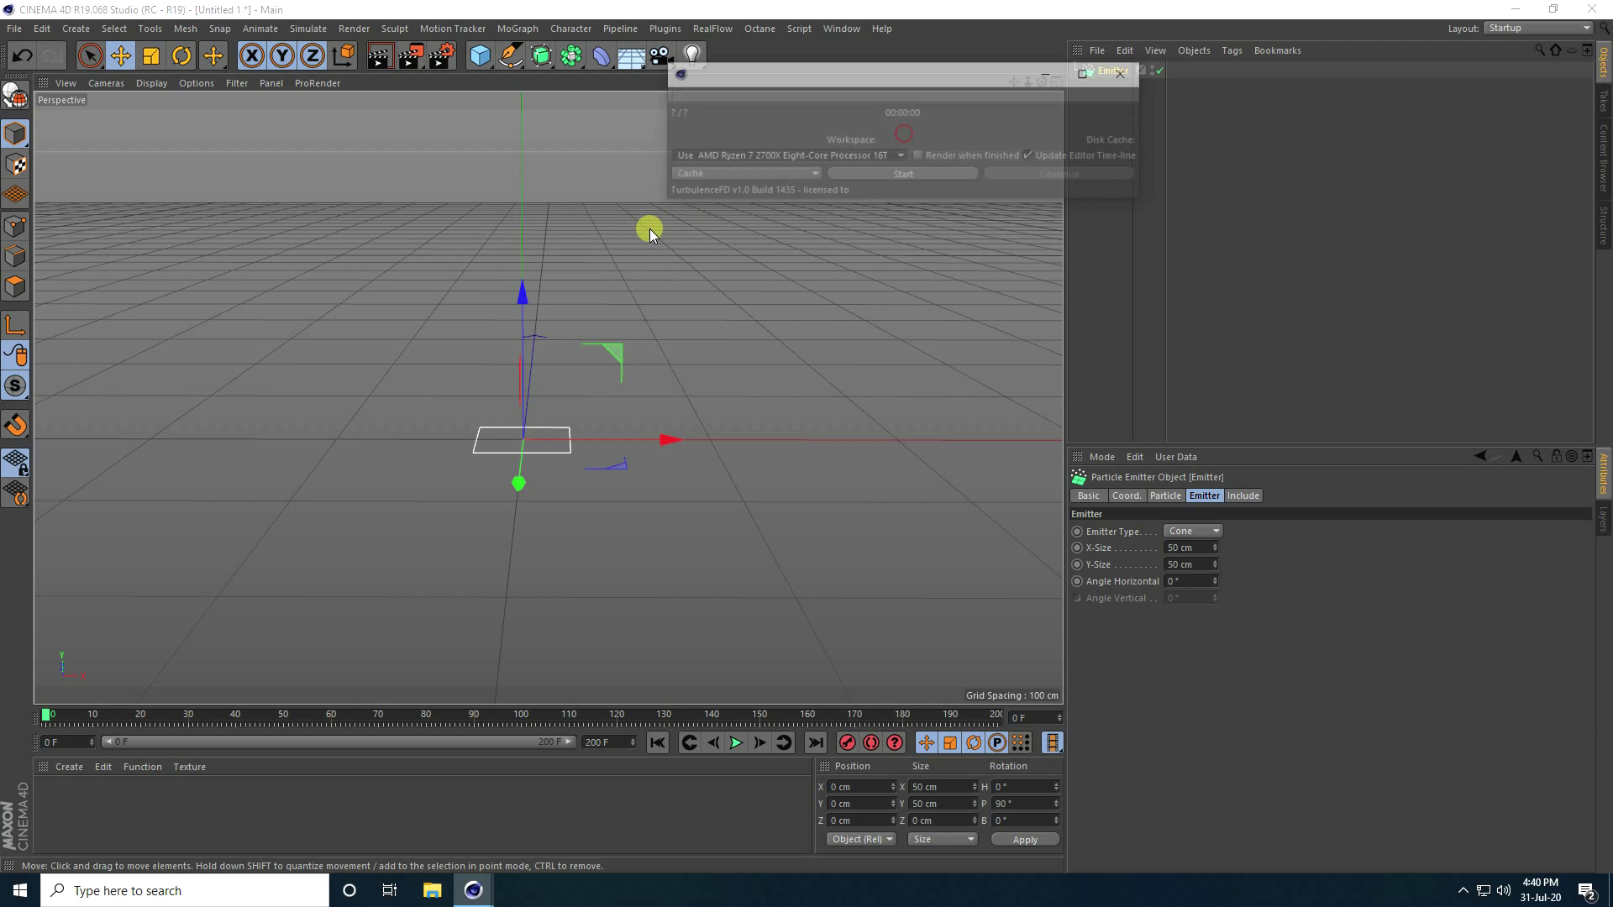
left_click_drag(673, 94, 1226, 345)
left_click_drag(1272, 599, 1268, 493)
Step: Add a TurbulenceFD Container to the scene around the emitter
left_click(622, 28)
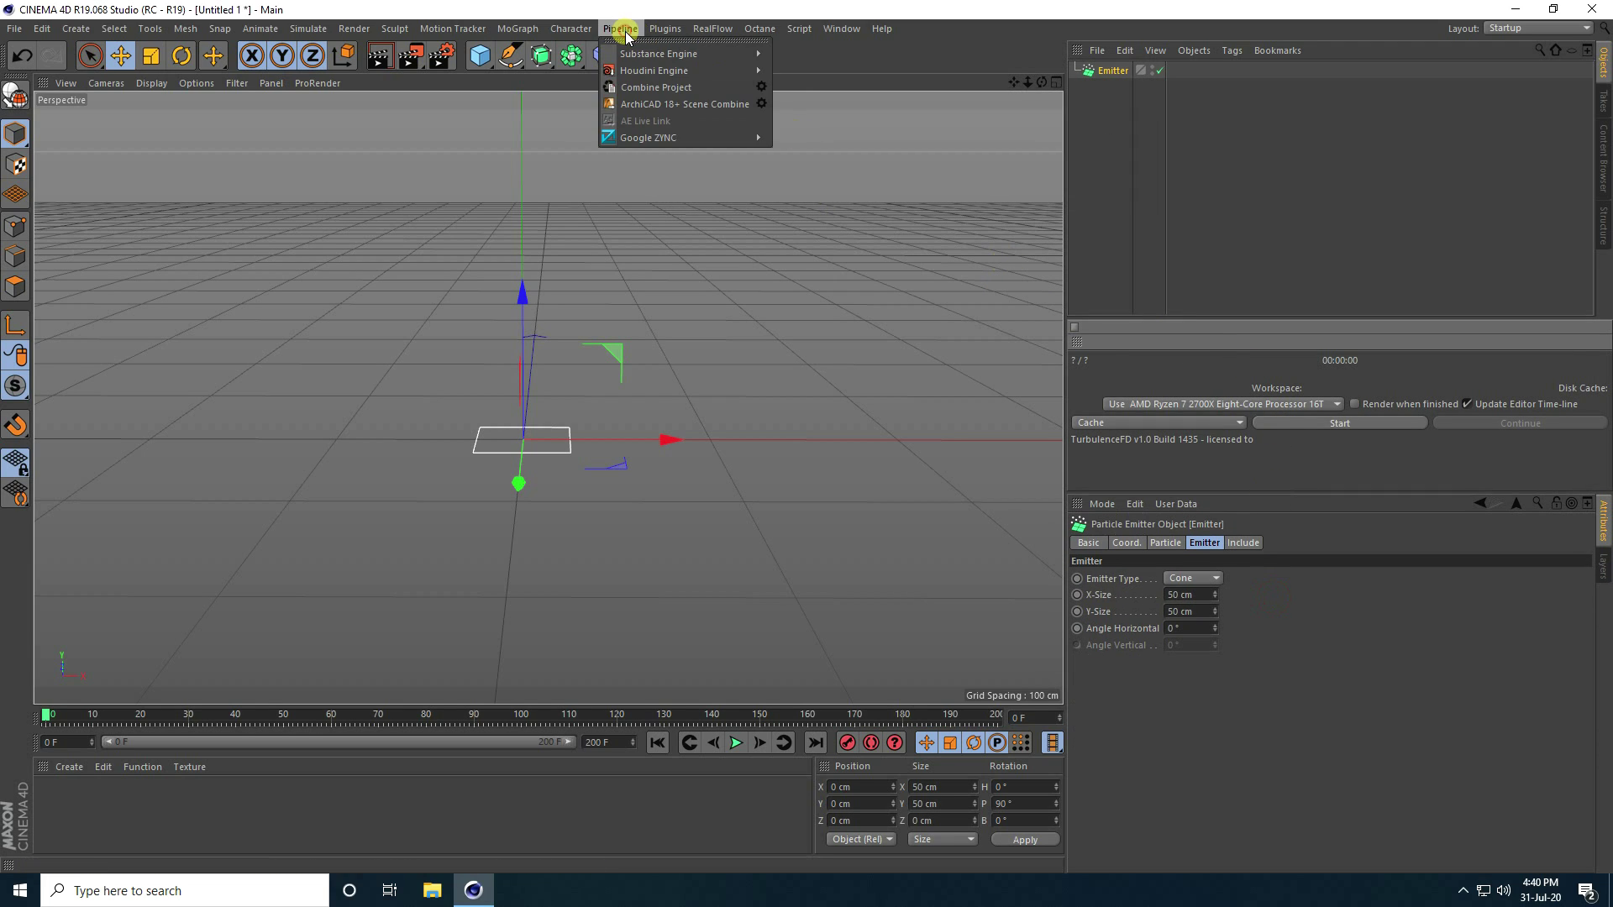
mouse_move(665, 29)
mouse_move(729, 110)
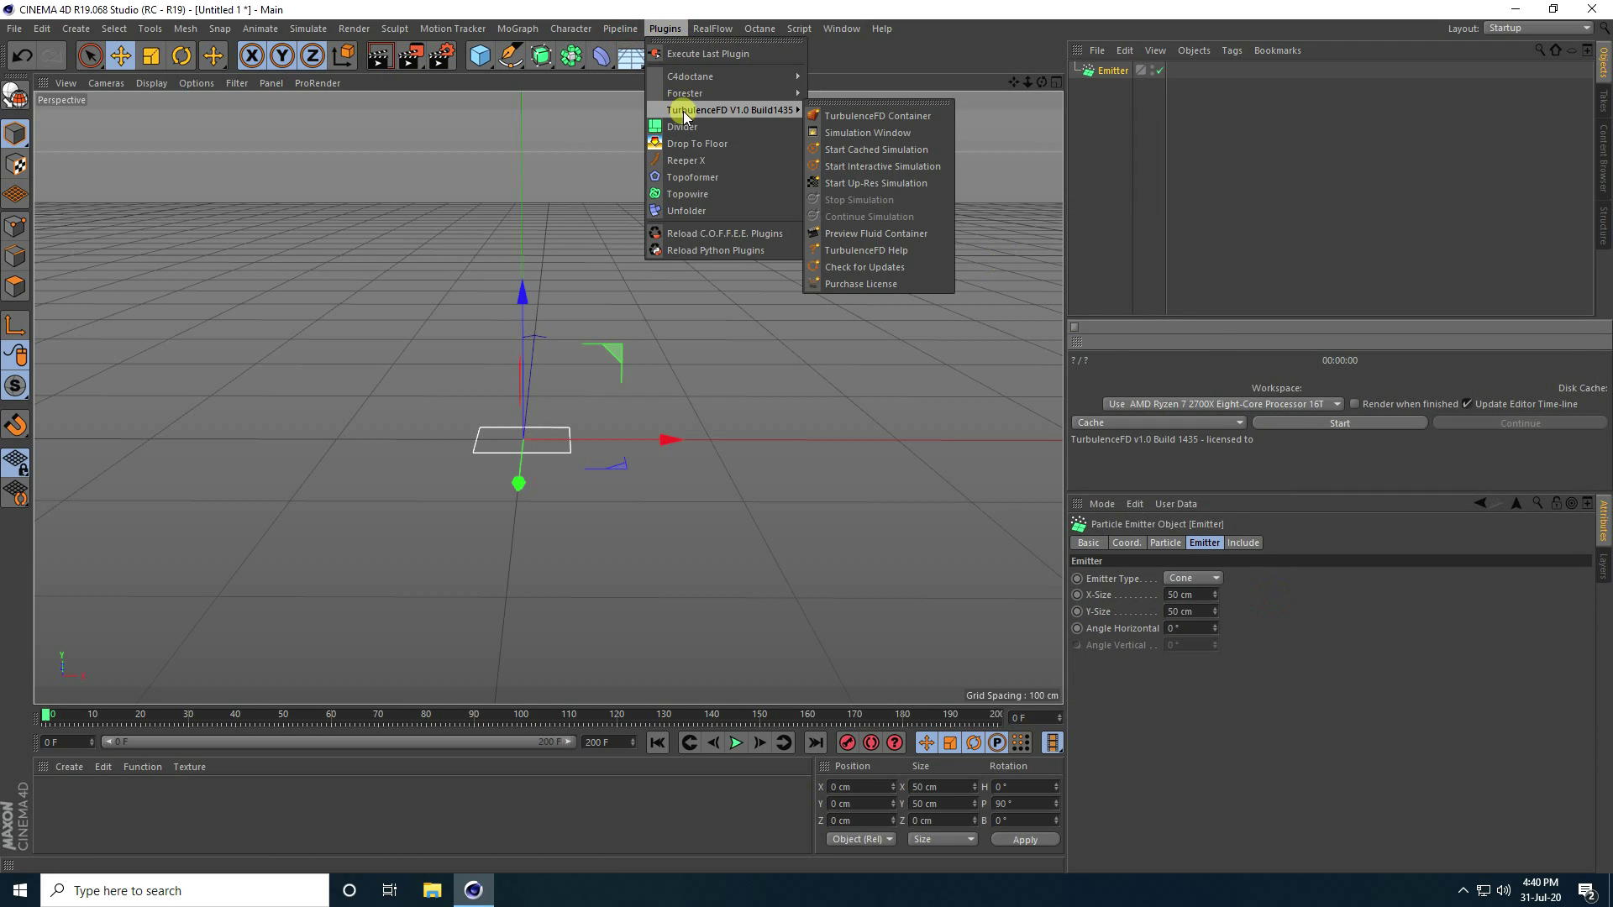
left_click(886, 118)
mouse_move(508, 422)
left_mouse_down("alt")
mouse_move(505, 472)
mouse_move(511, 431)
left_mouse_up("alt")
Step: Set the container's Grid Size to 500 × 1000 × 500 cm
left_click(1170, 594)
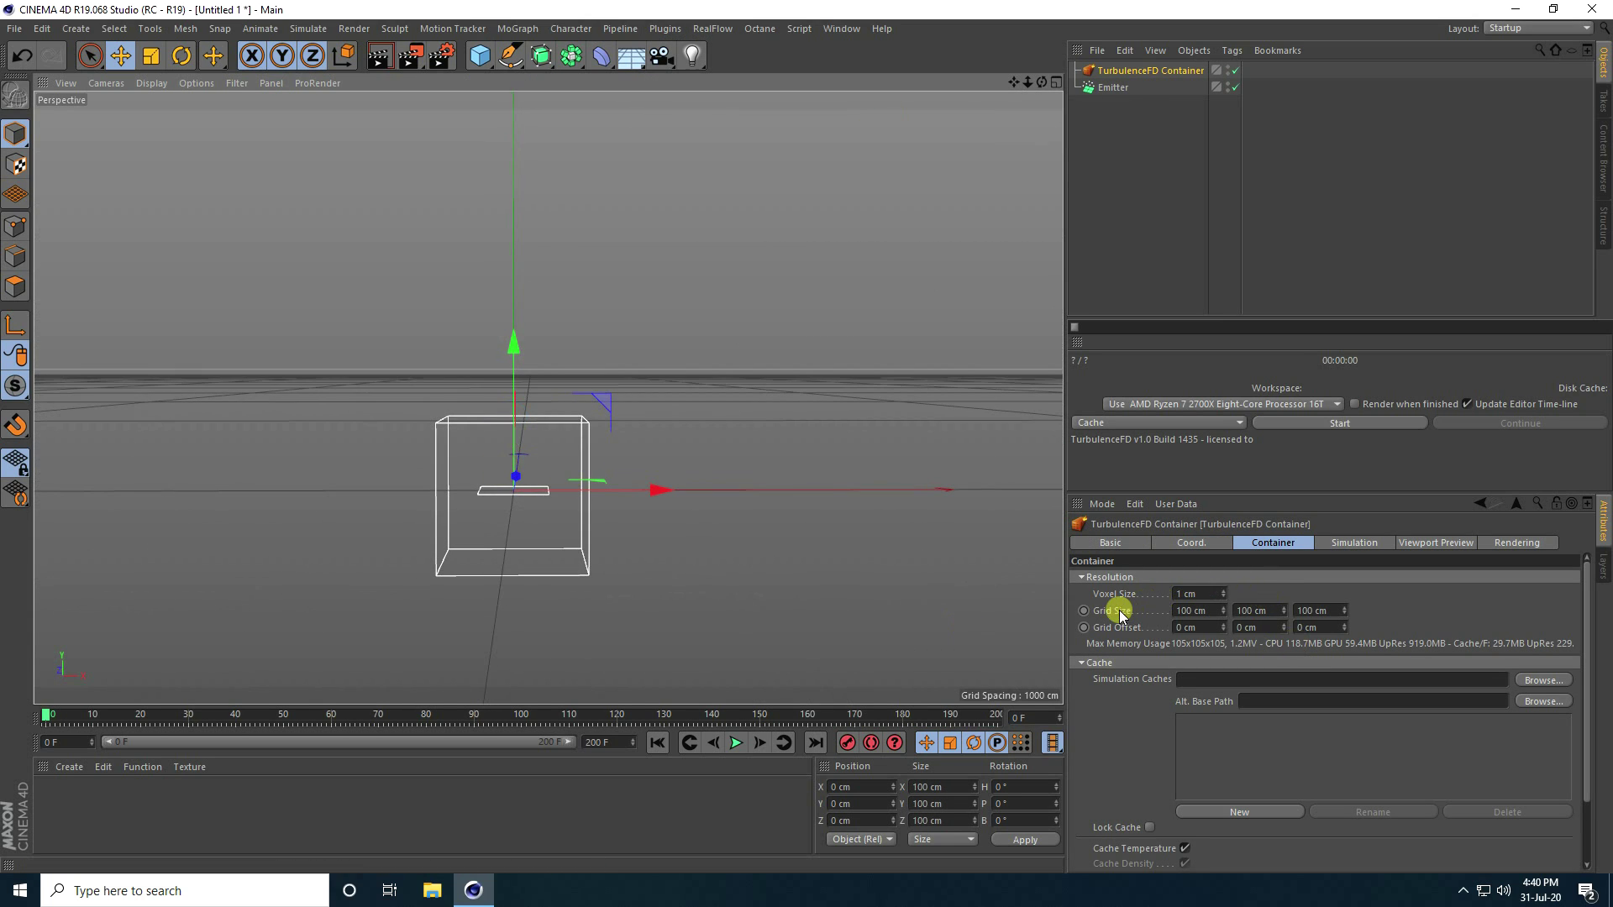
left_click_drag(1213, 605, 1168, 603)
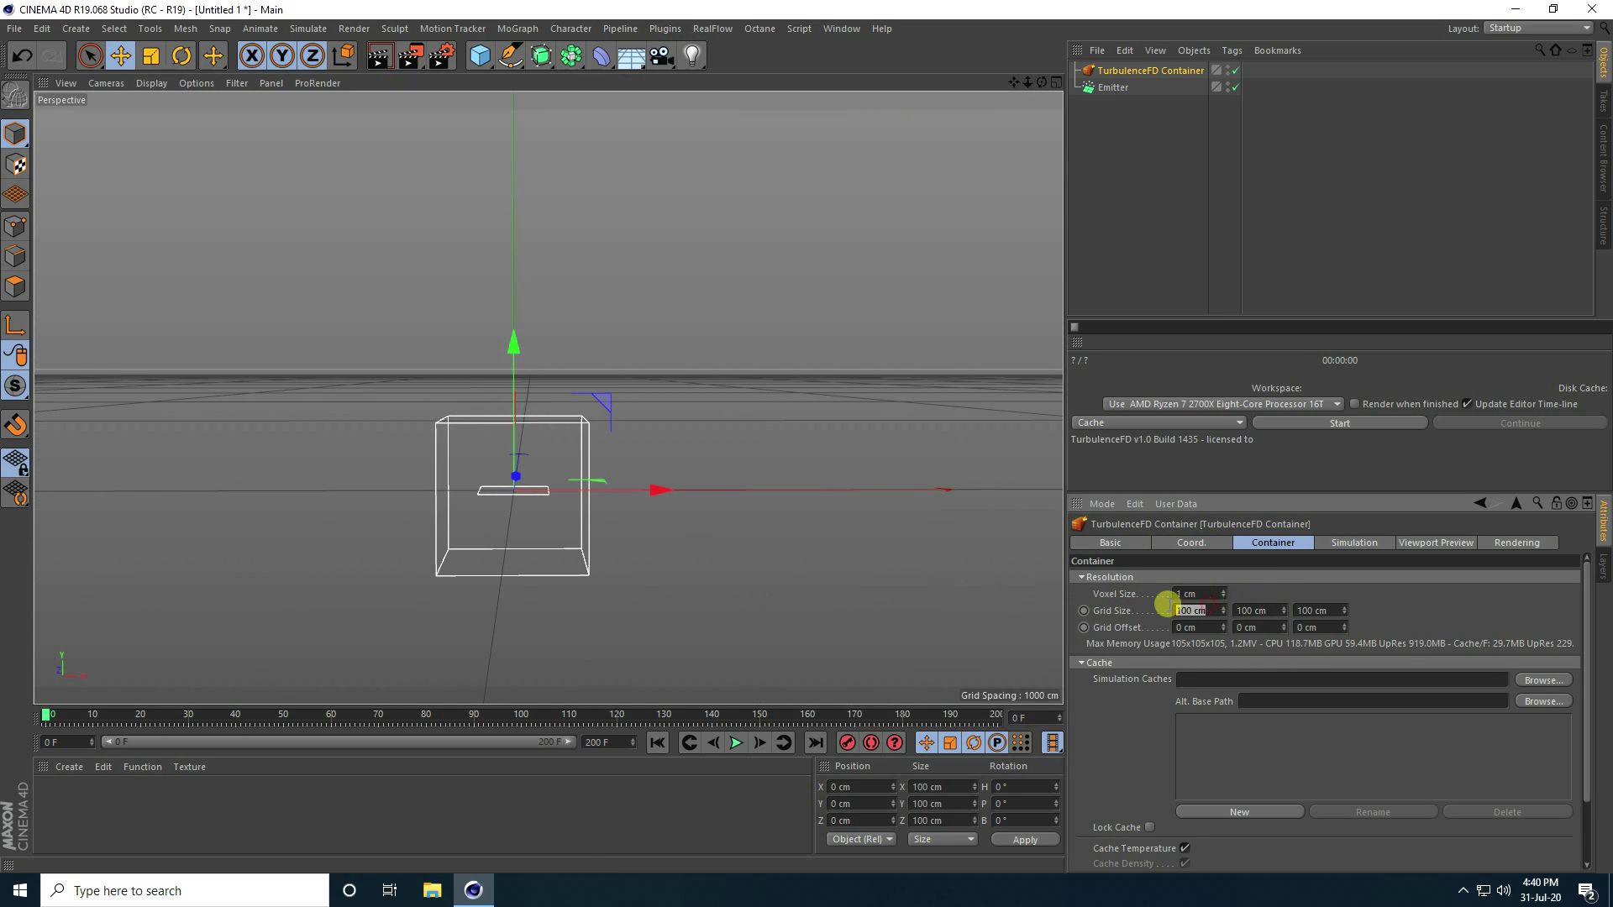
type("500")
key("Tab")
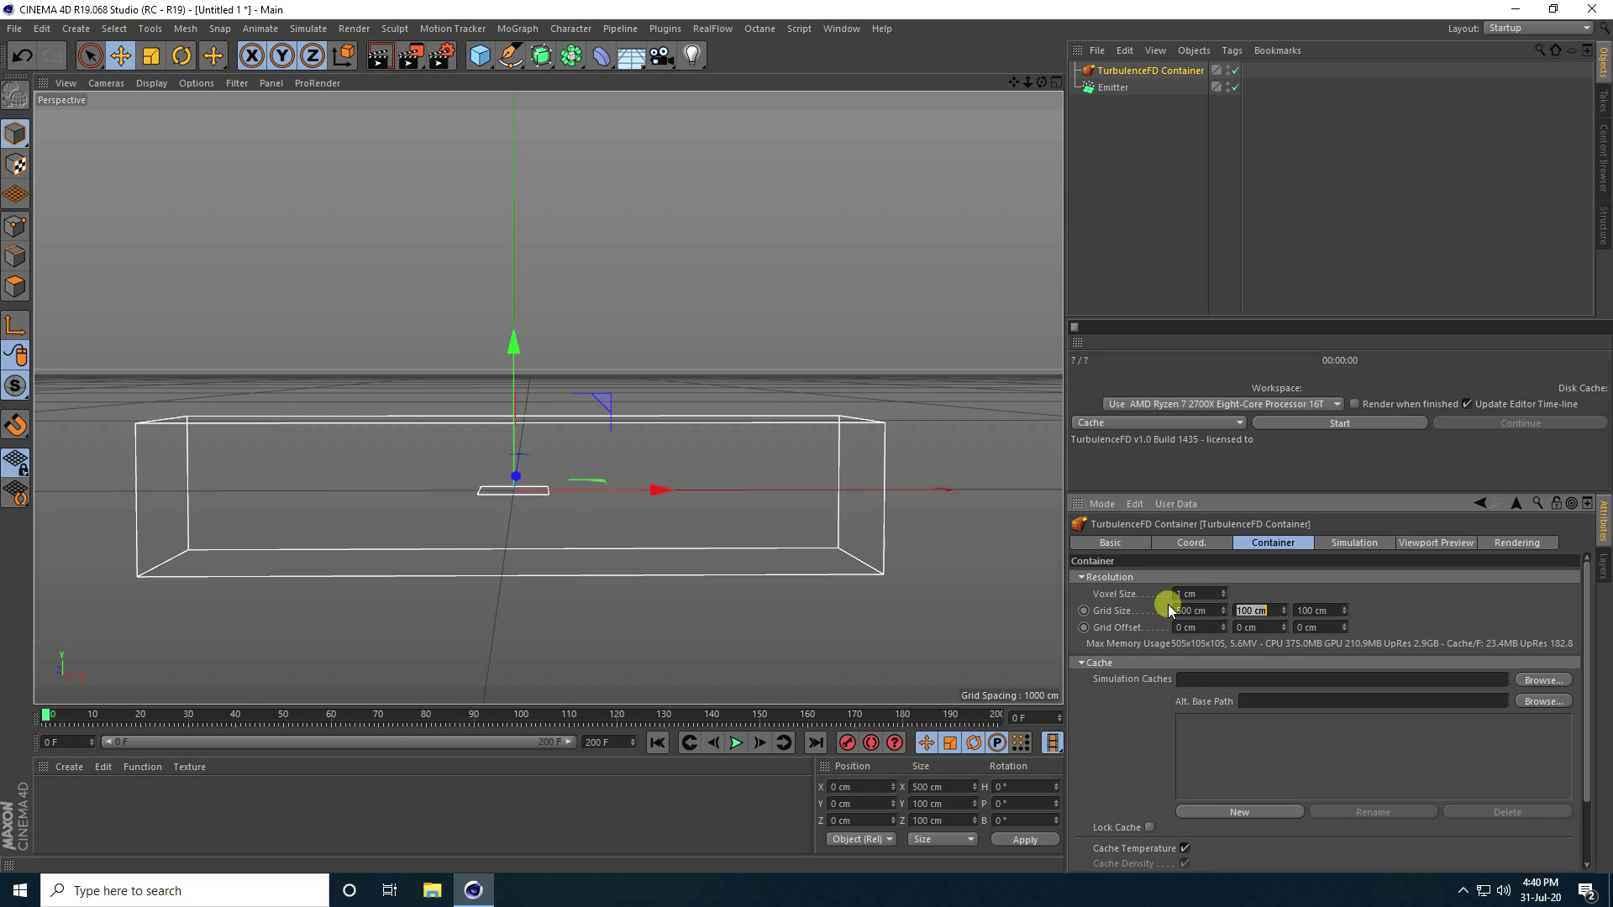
type("1000")
key("Tab")
type("500")
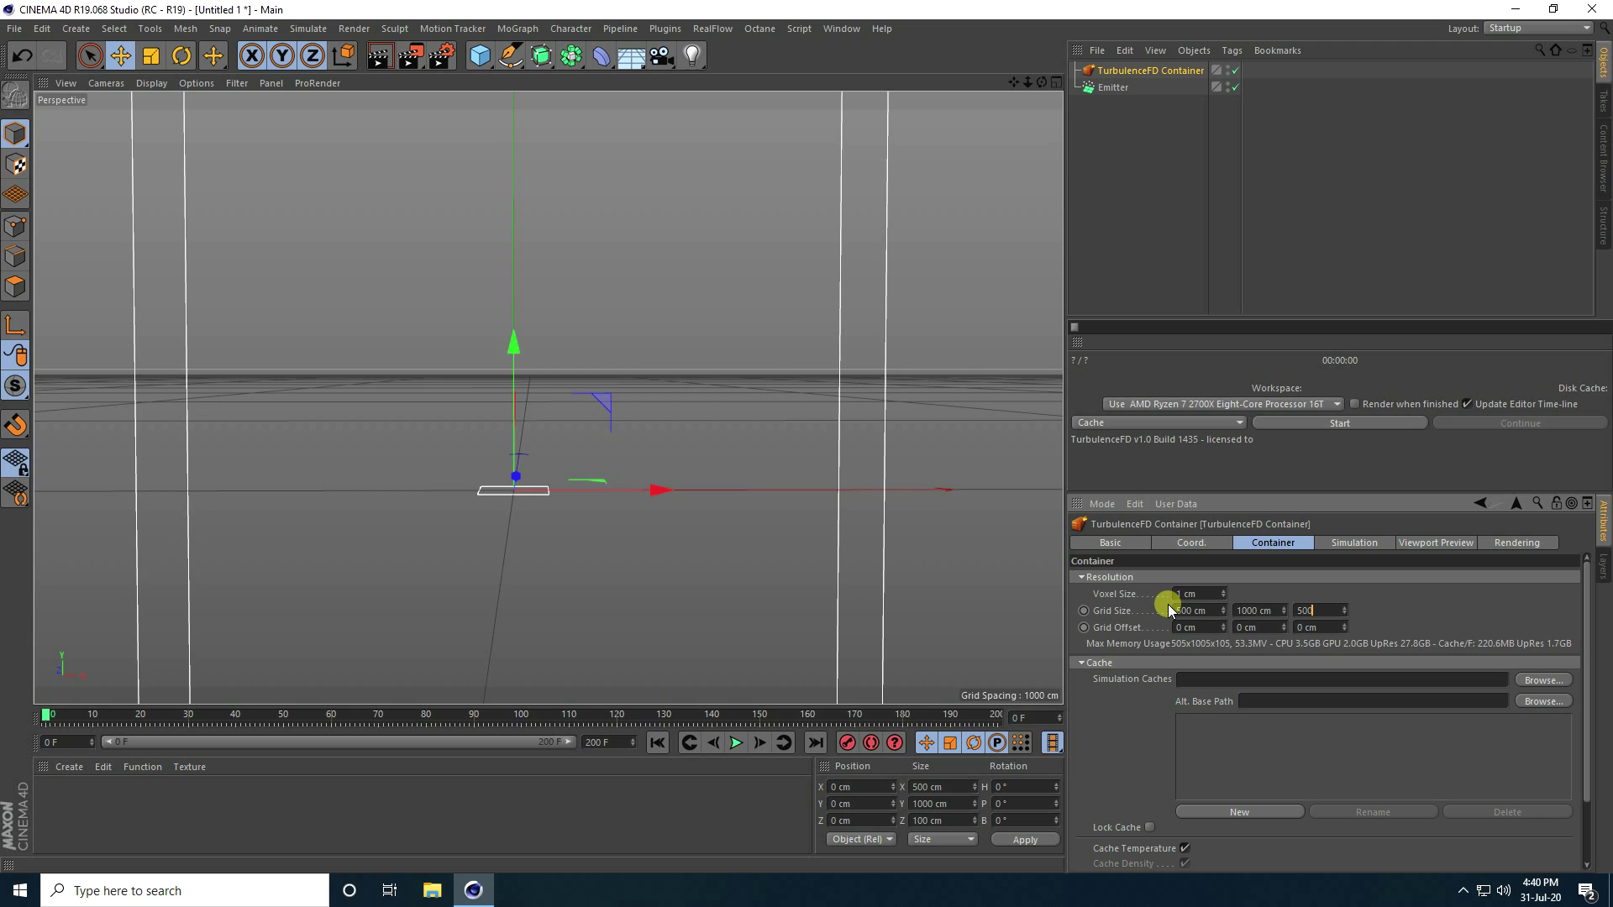
key("Return")
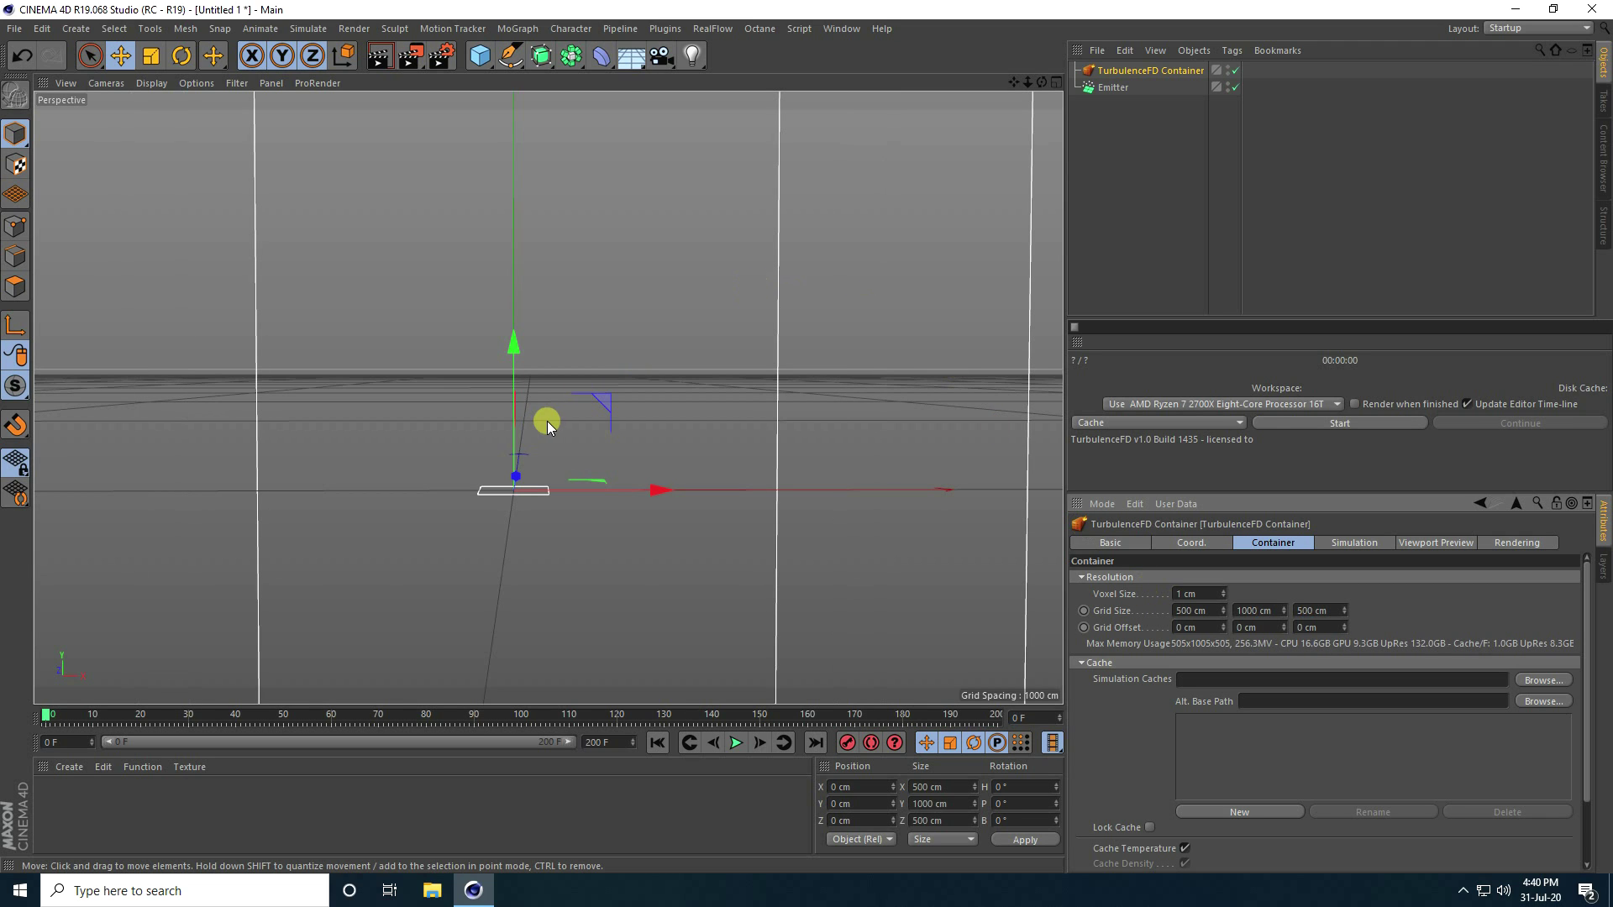
Step: Raise the TurbulenceFD Container to Y 472.86 cm so its base sits at the emitter
right_click_drag(547, 421, 475, 547, "alt")
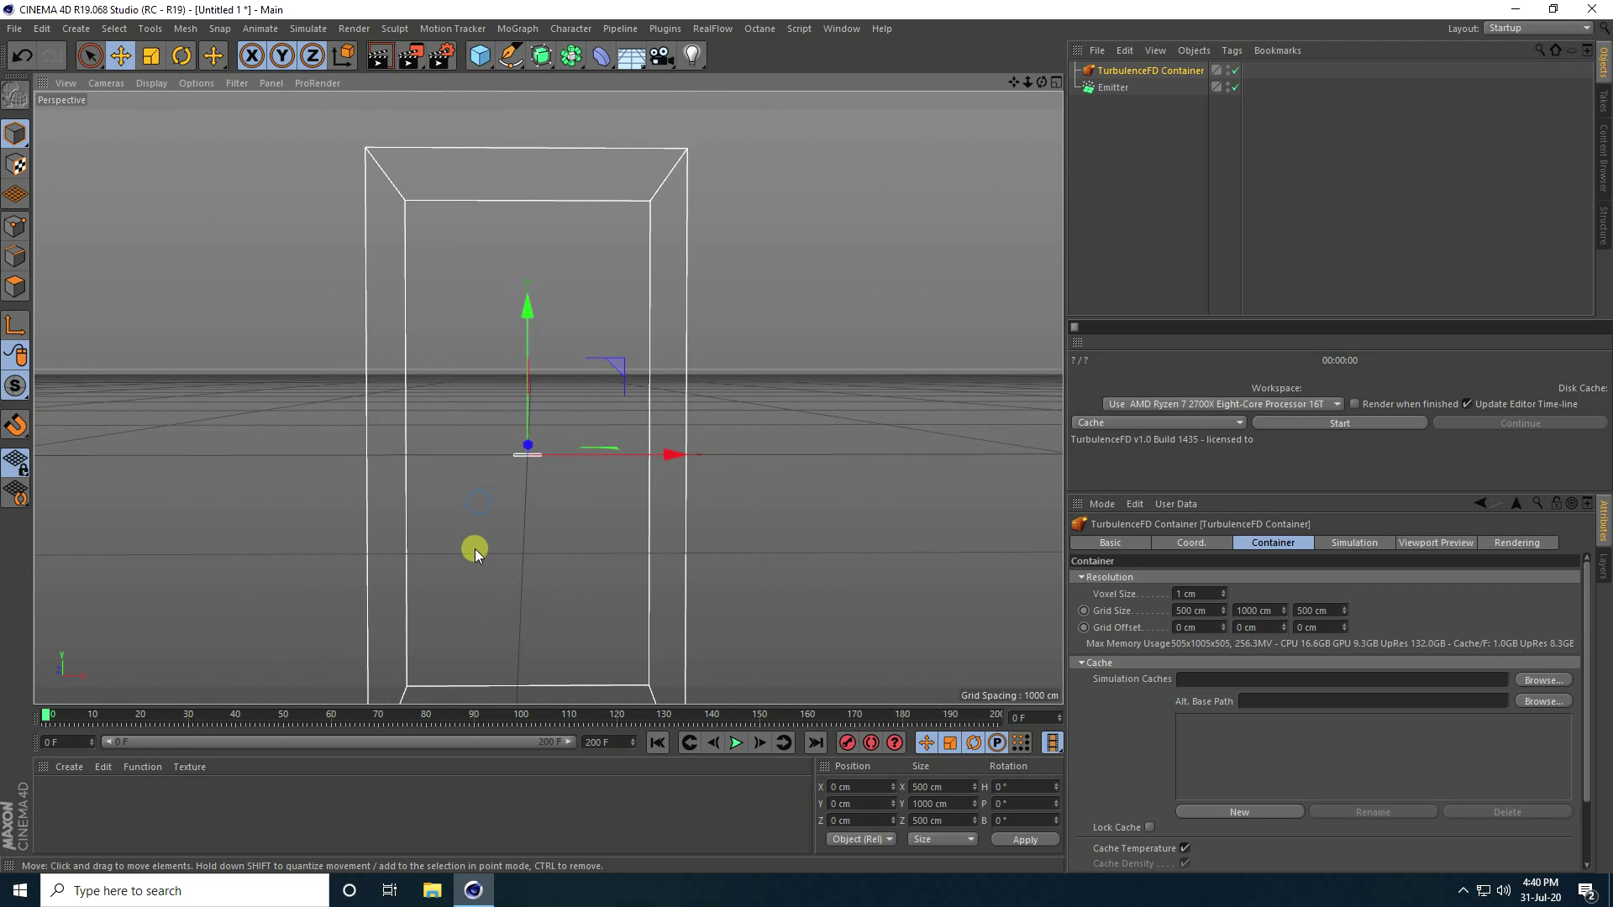
left_click(1118, 69)
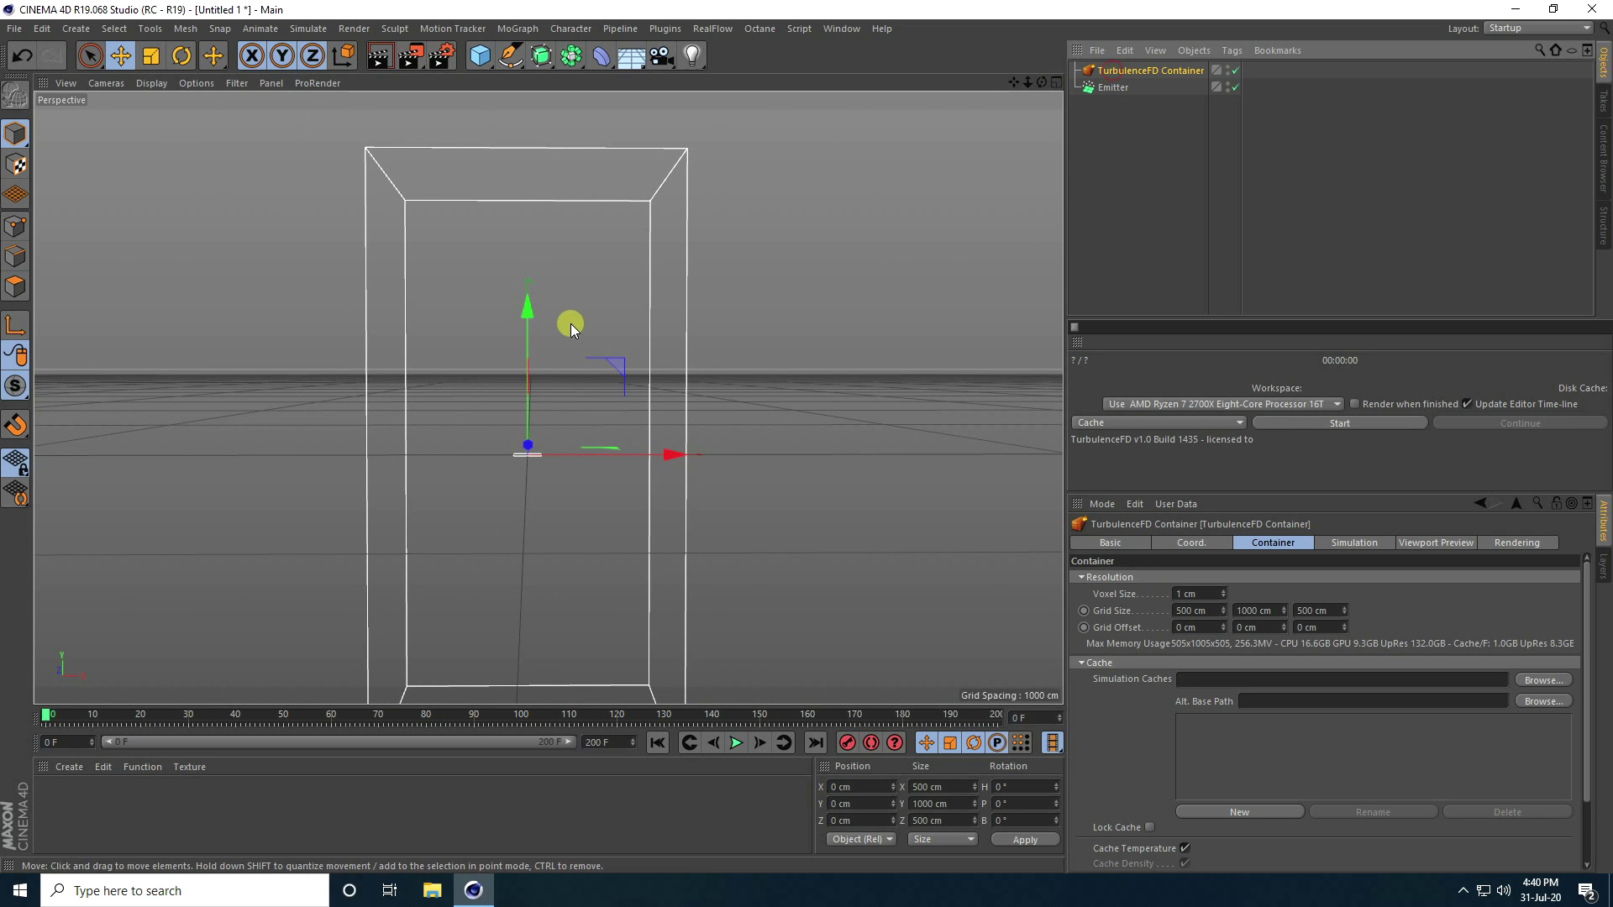
left_click_drag(536, 304, 529, 109)
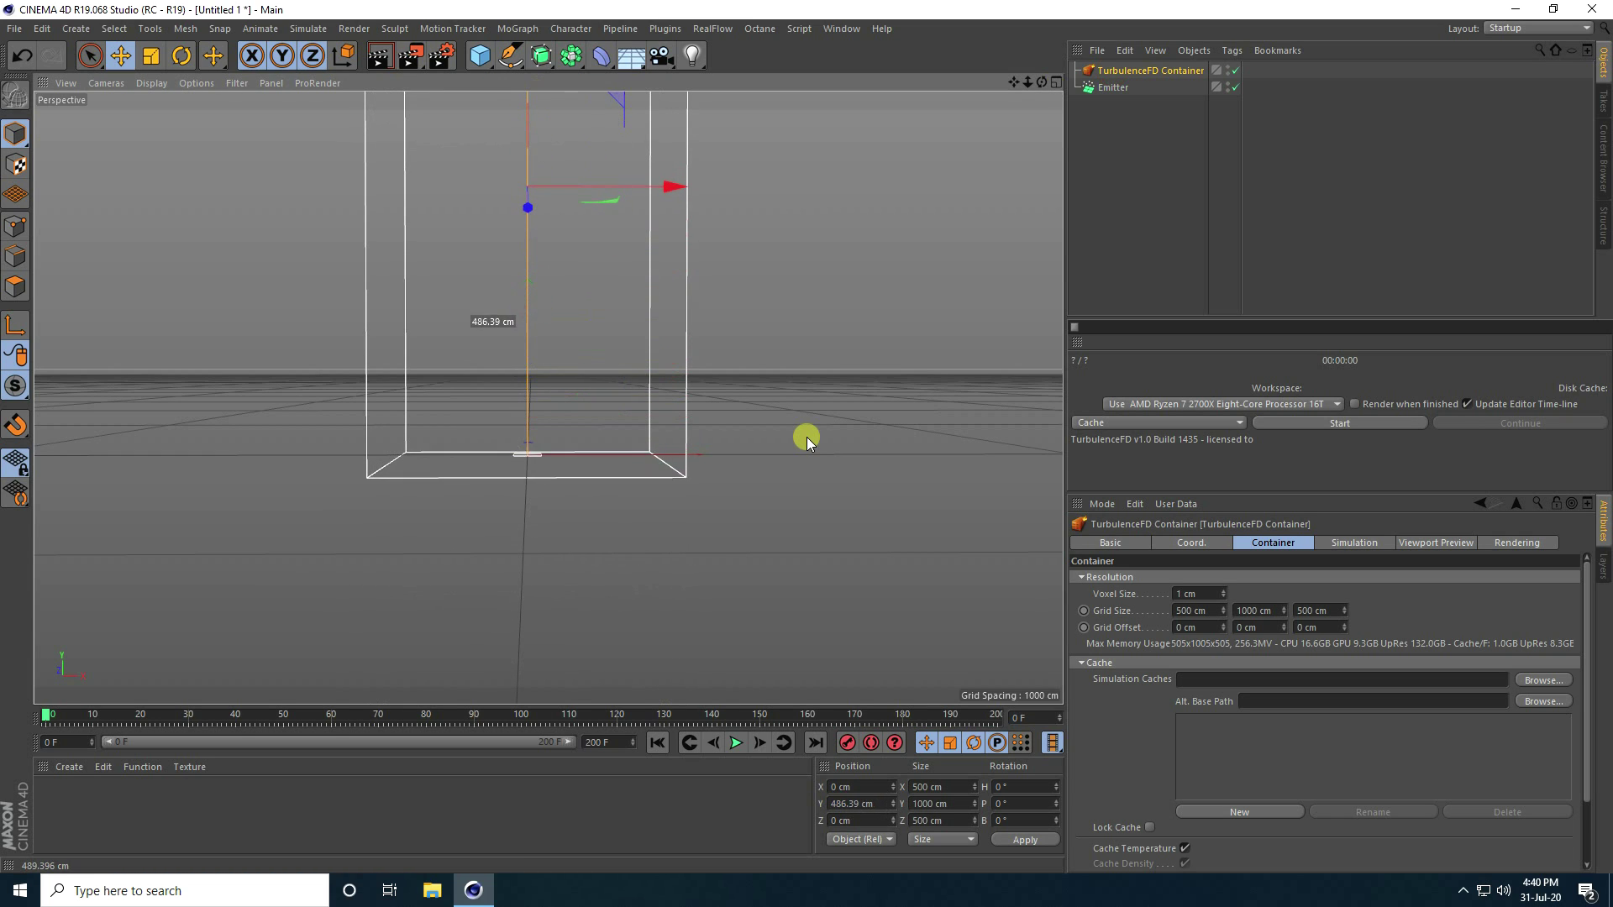
middle_click(533, 304)
middle_click(567, 545)
scroll(615, 497, "down", 4)
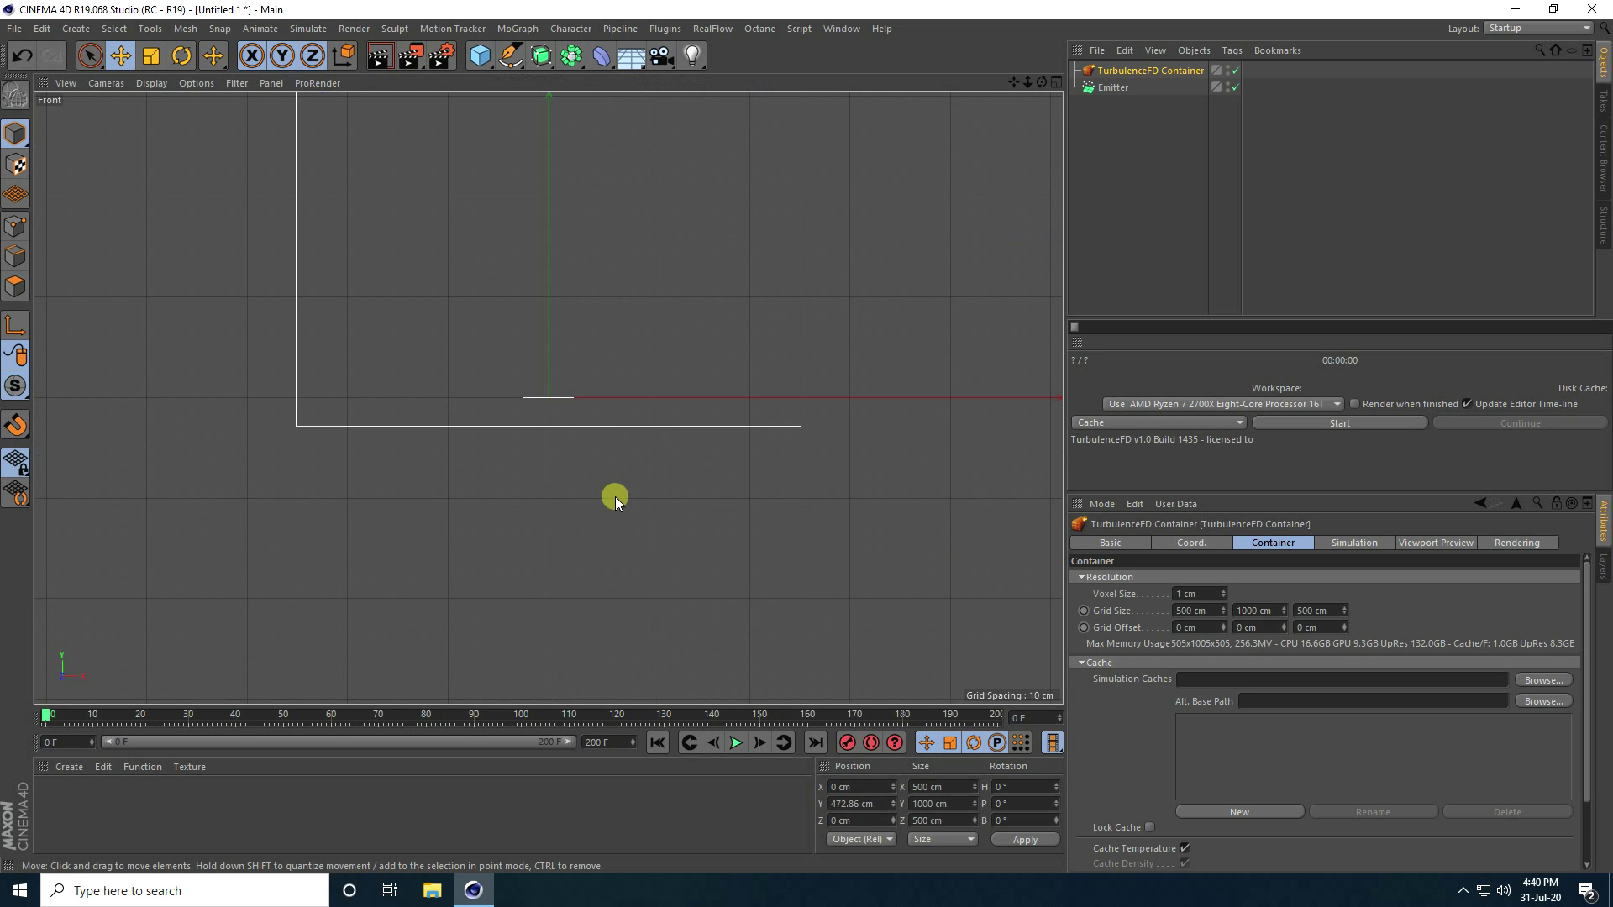
scroll(581, 538, "up", 3)
middle_click(577, 433)
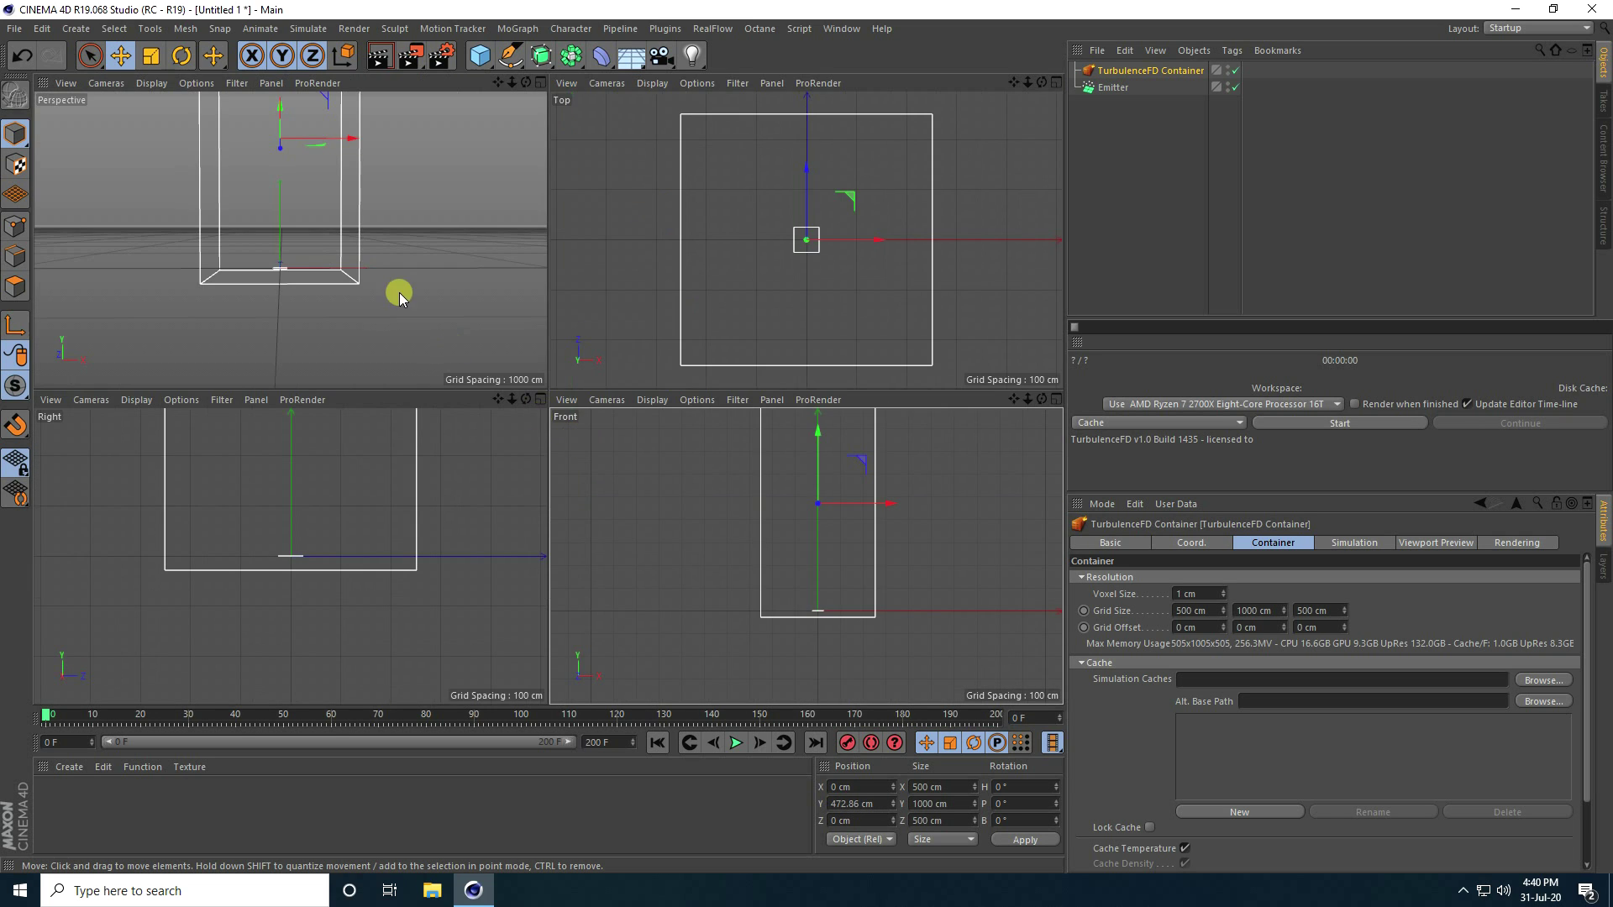
middle_click(396, 288)
left_click_drag(430, 426, 598, 516, "alt")
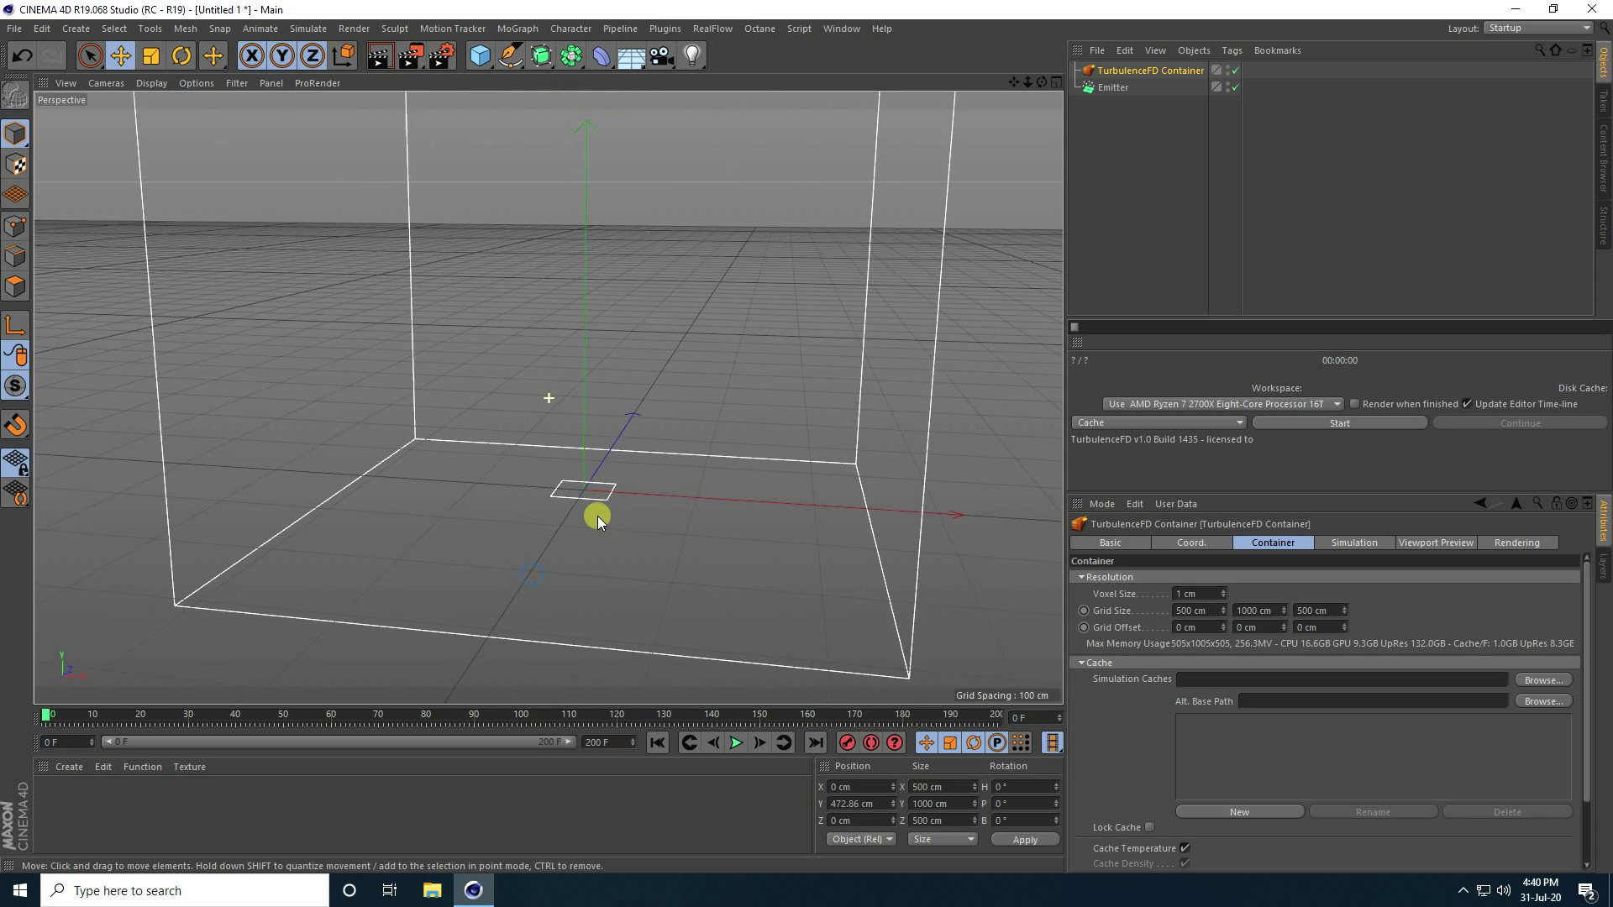
Step: Test-play the setup, rewind to frame 0, and select the Emitter object
left_click(736, 742)
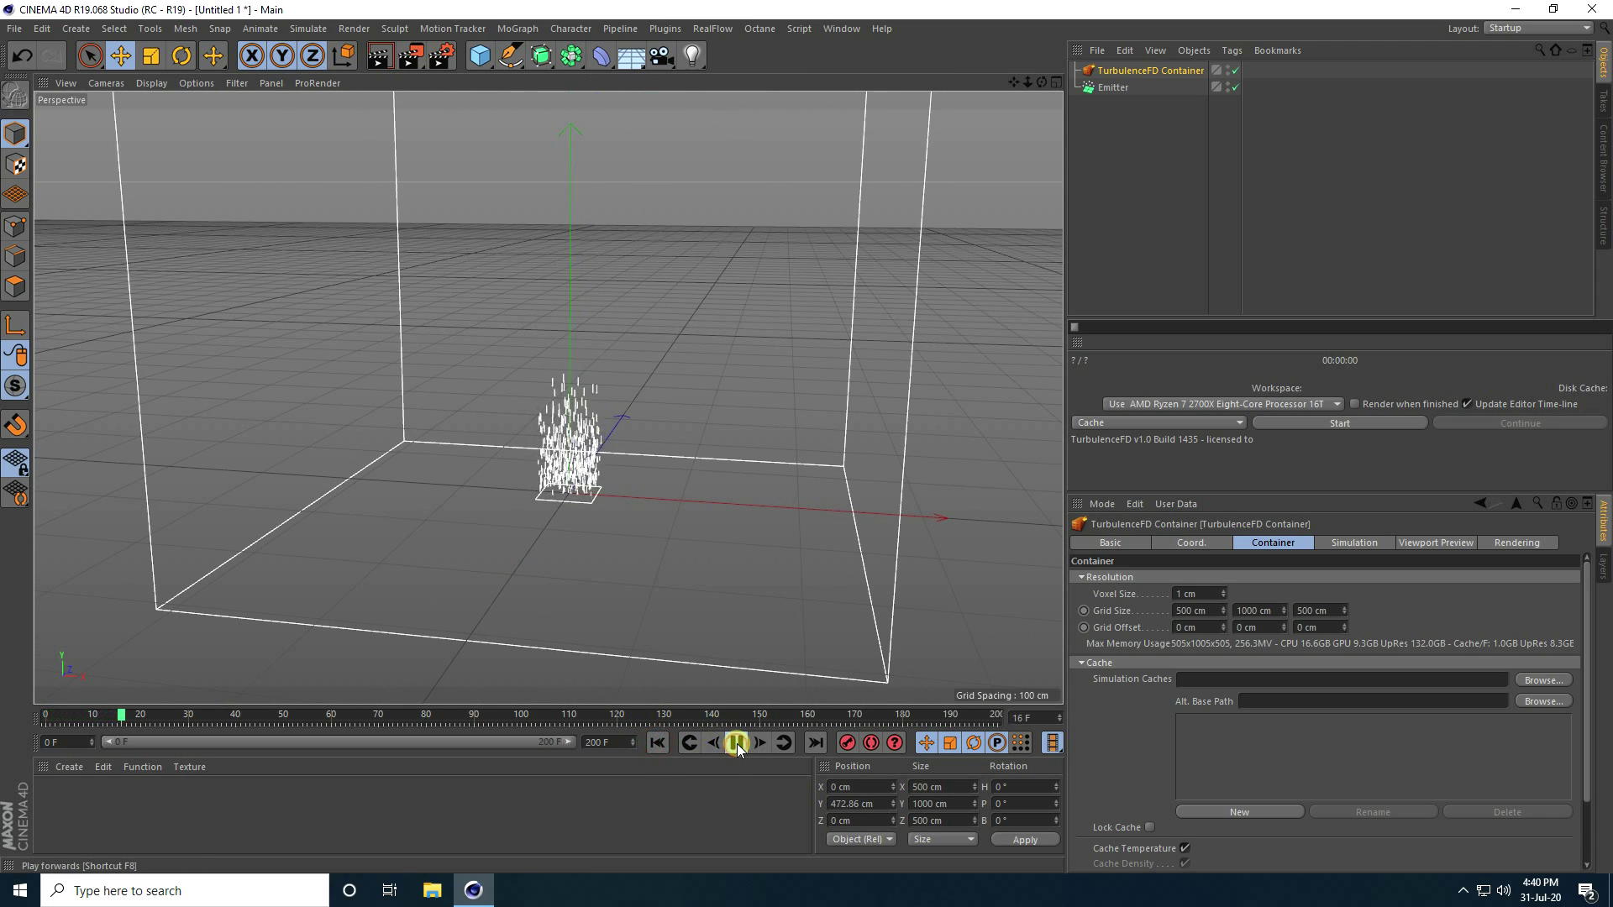
left_click(657, 742)
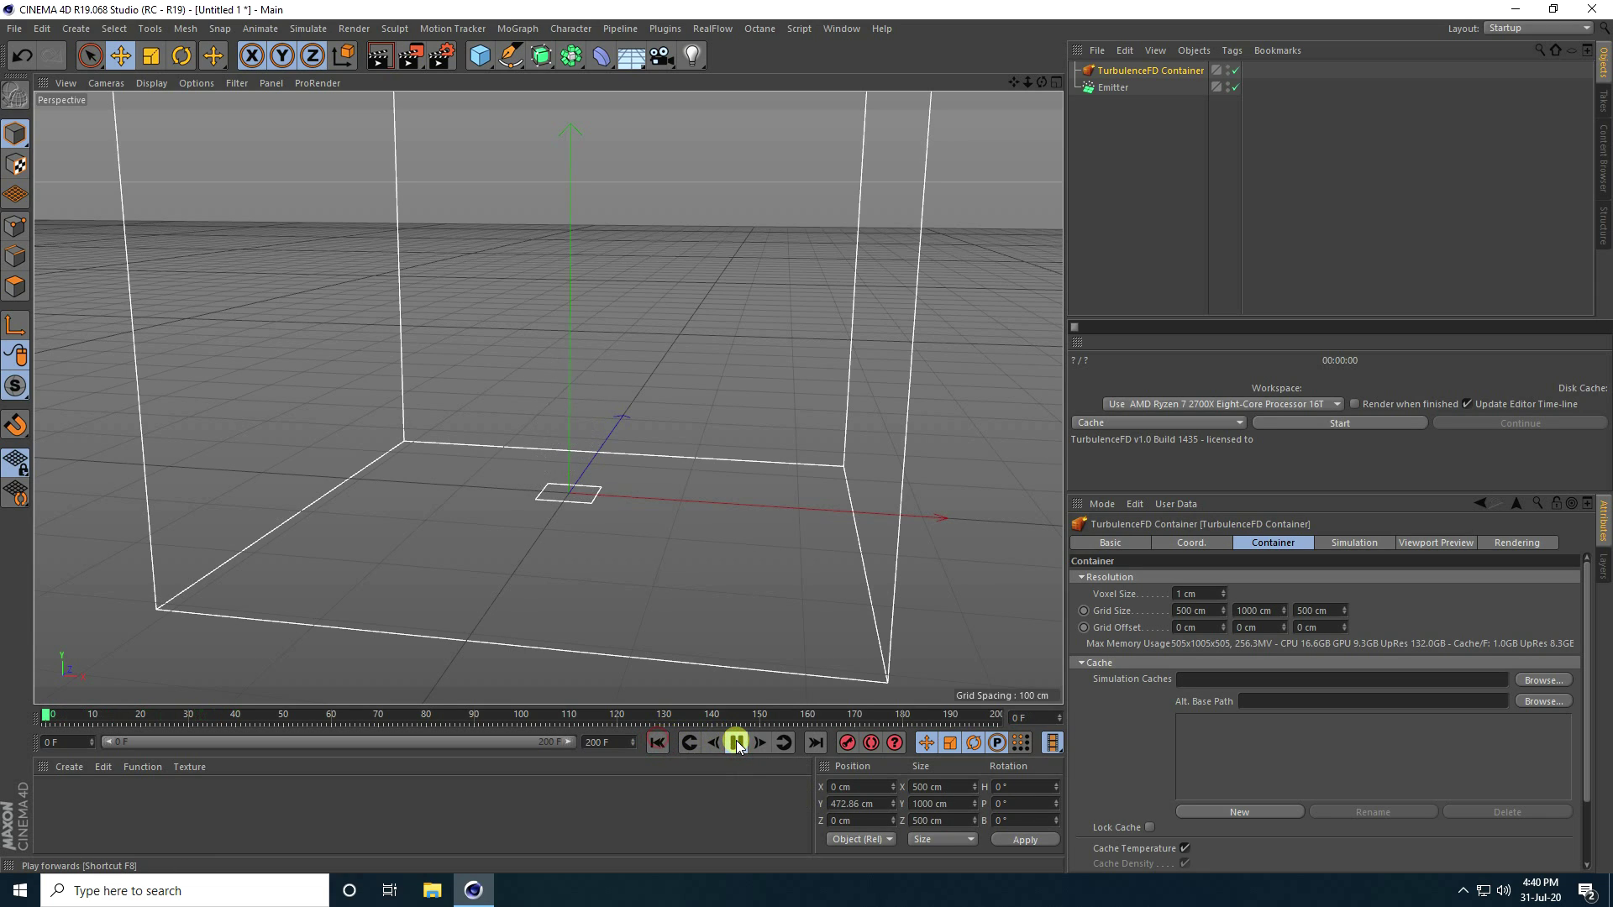
left_click(657, 743)
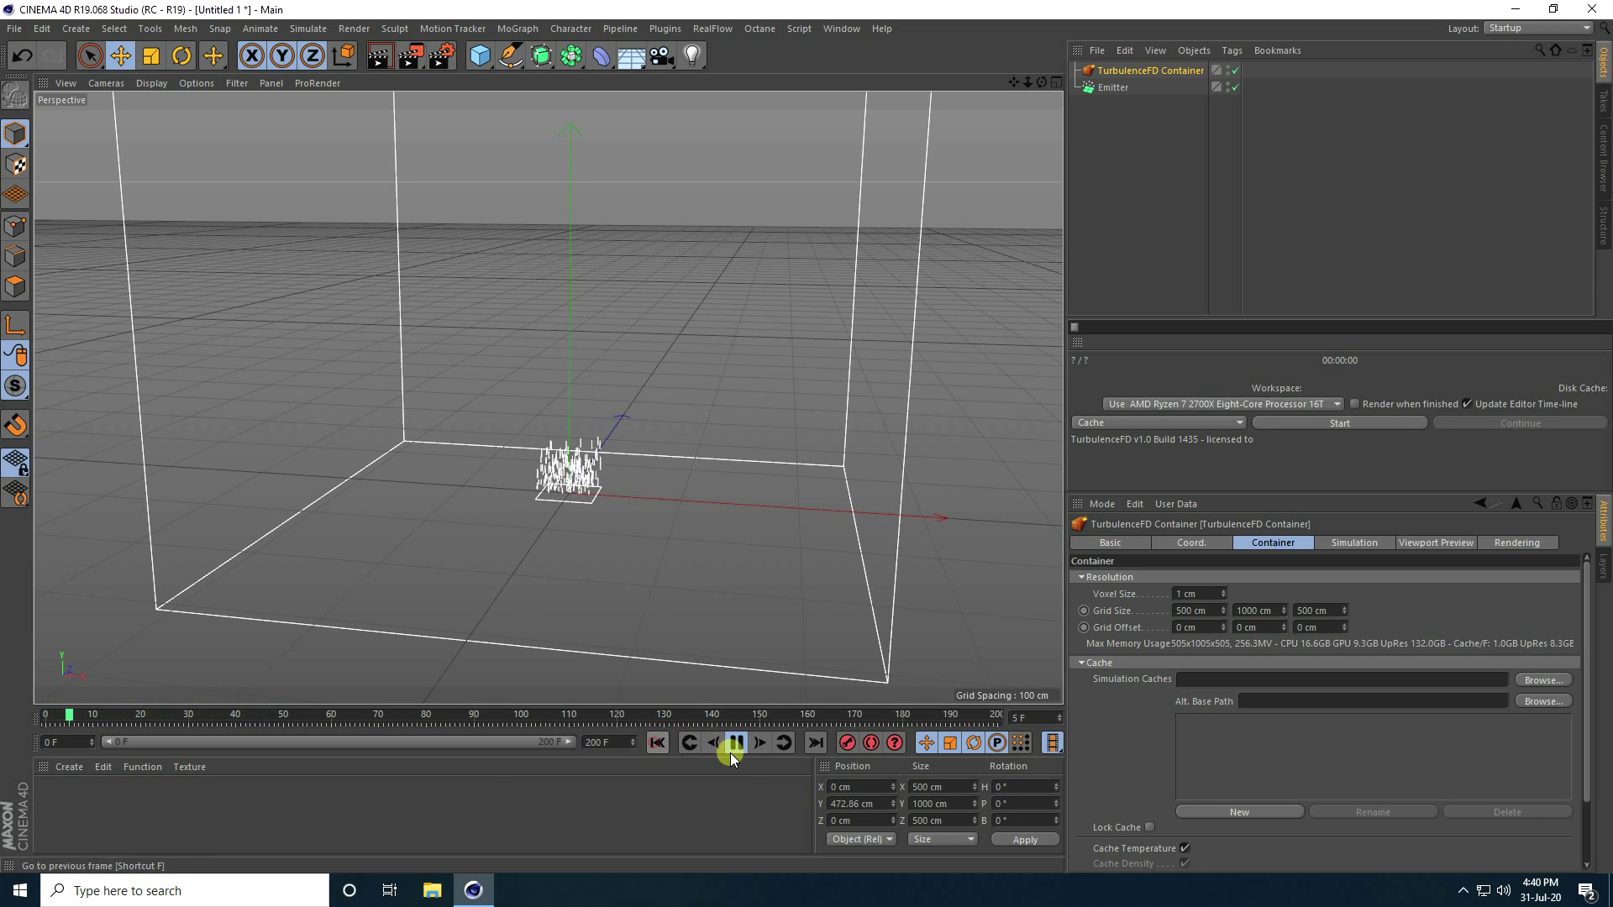
left_click(736, 743)
left_click(664, 741)
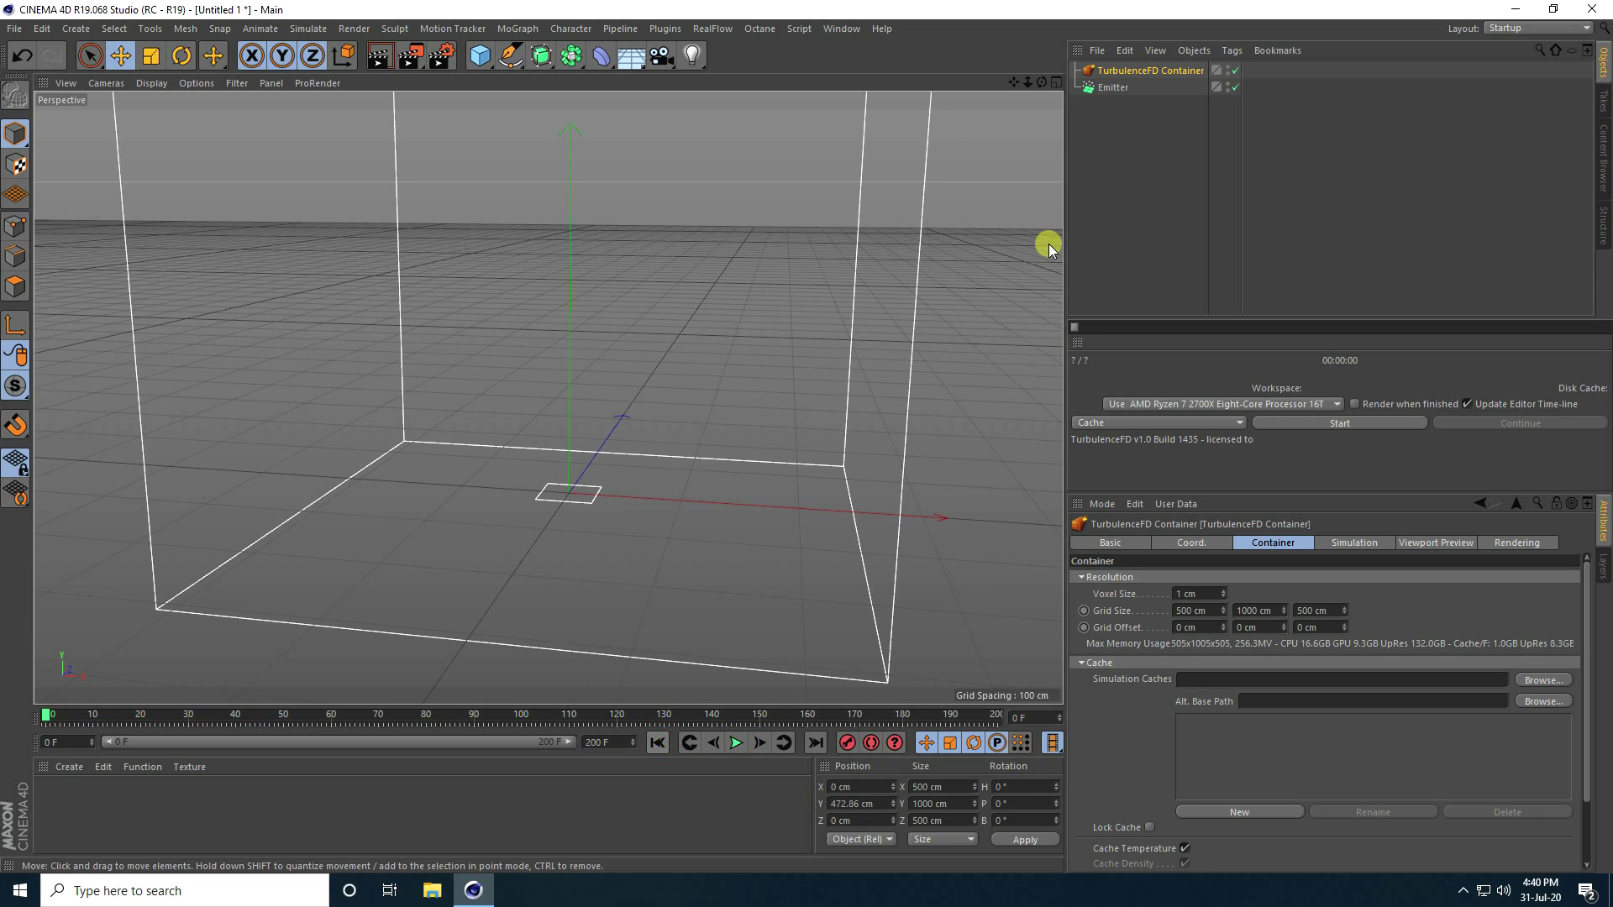
left_click(1109, 89)
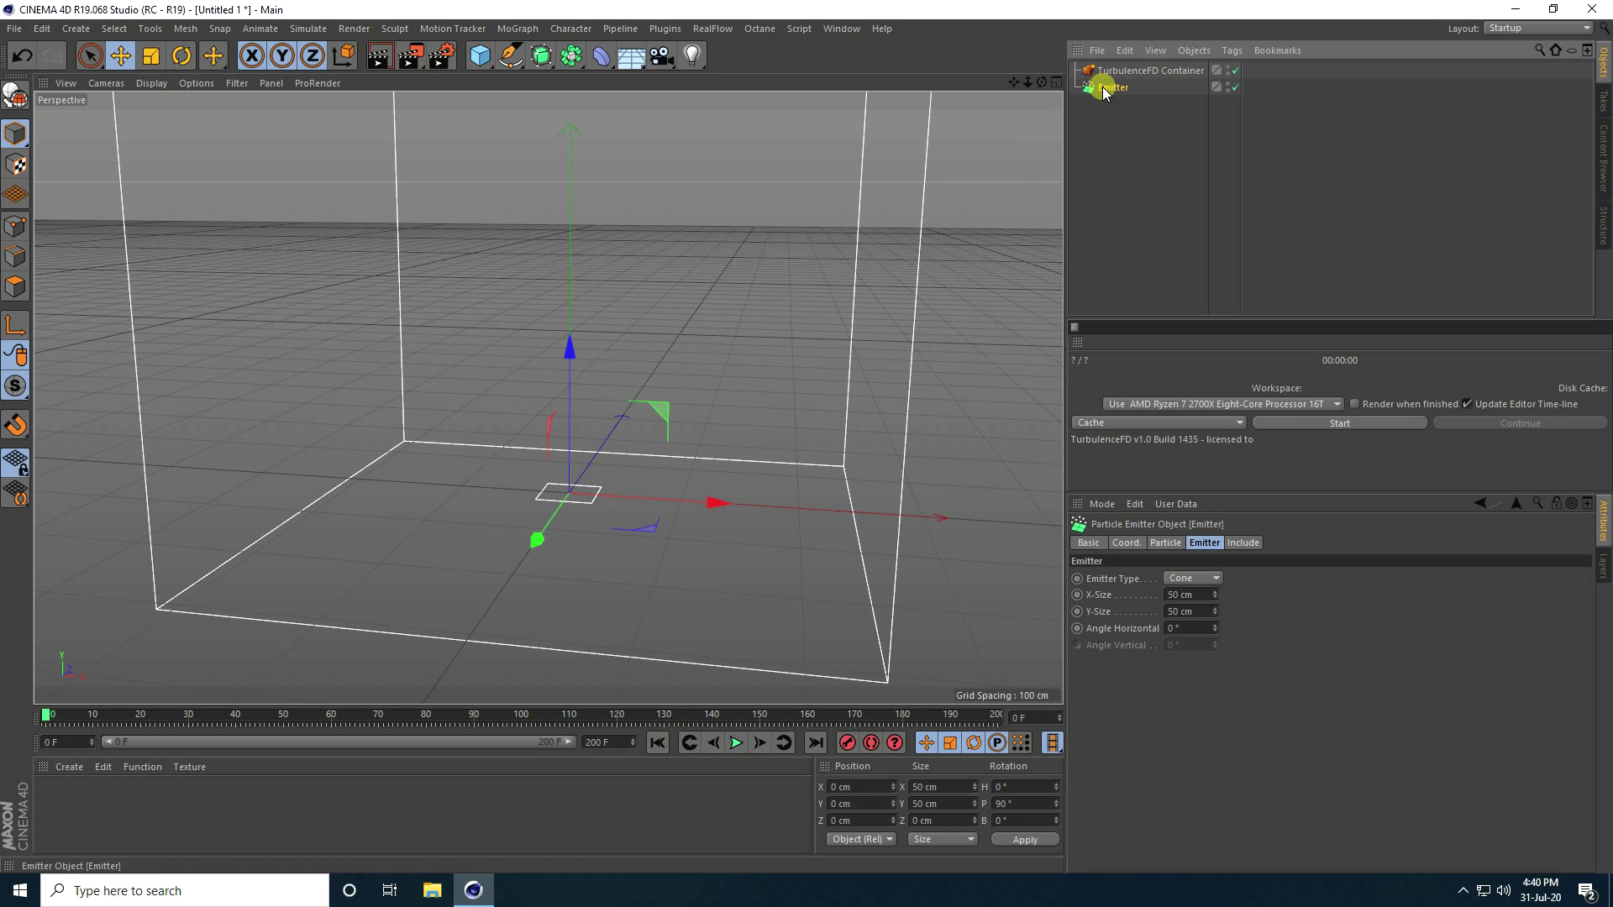
Step: Add a TurbulenceFD Emitter tag to the particle Emitter and preview the emission
right_click(1105, 92)
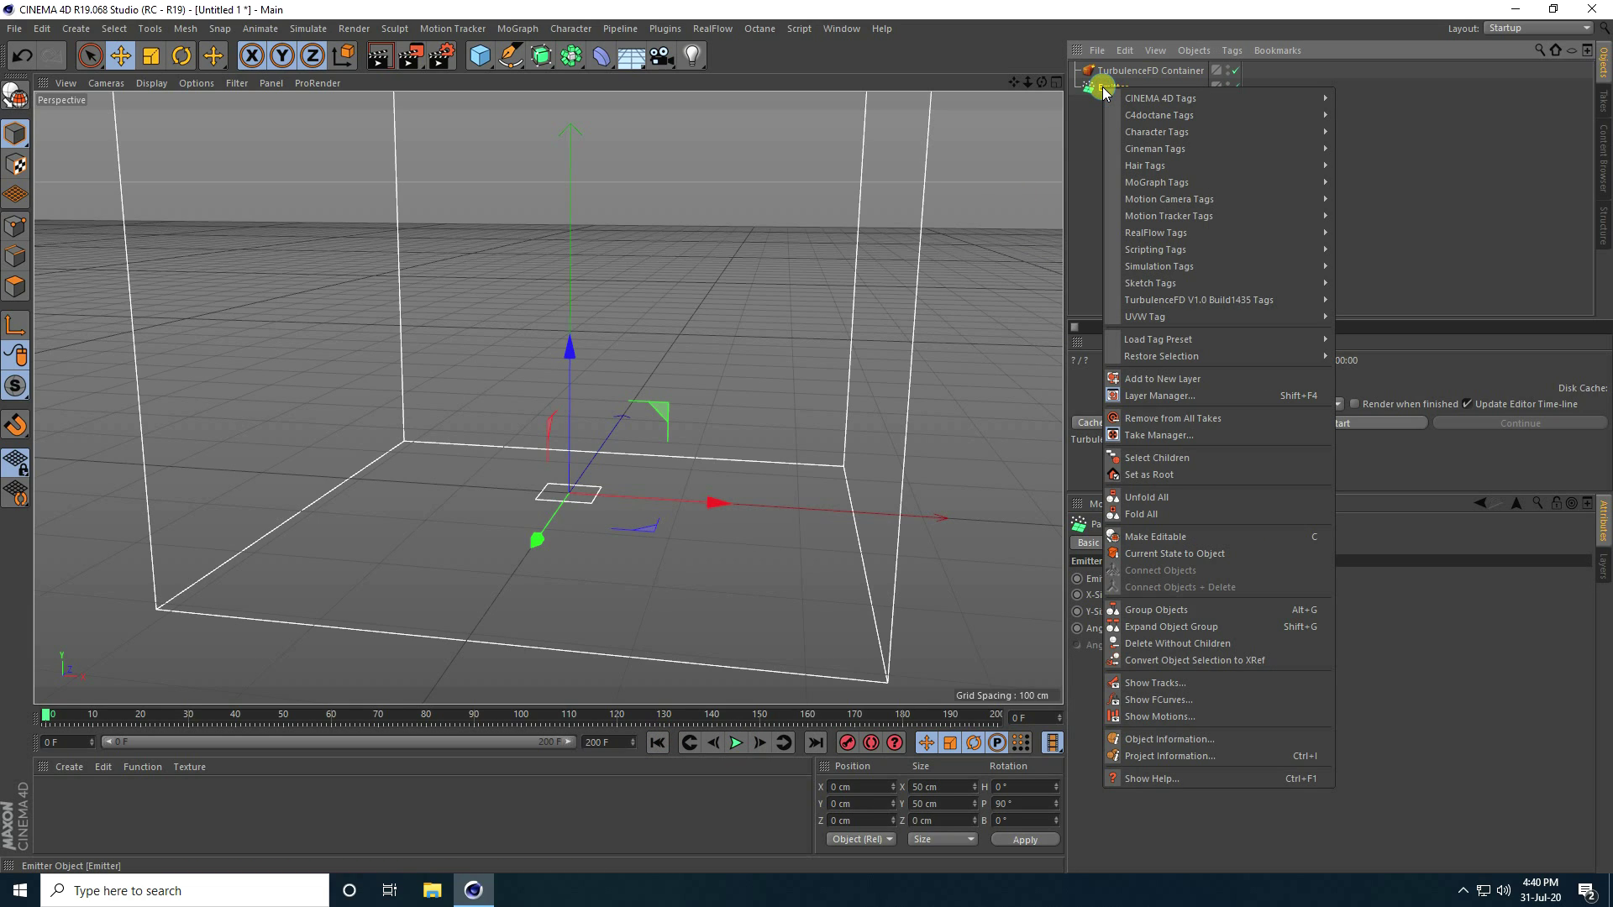
mouse_move(1163, 303)
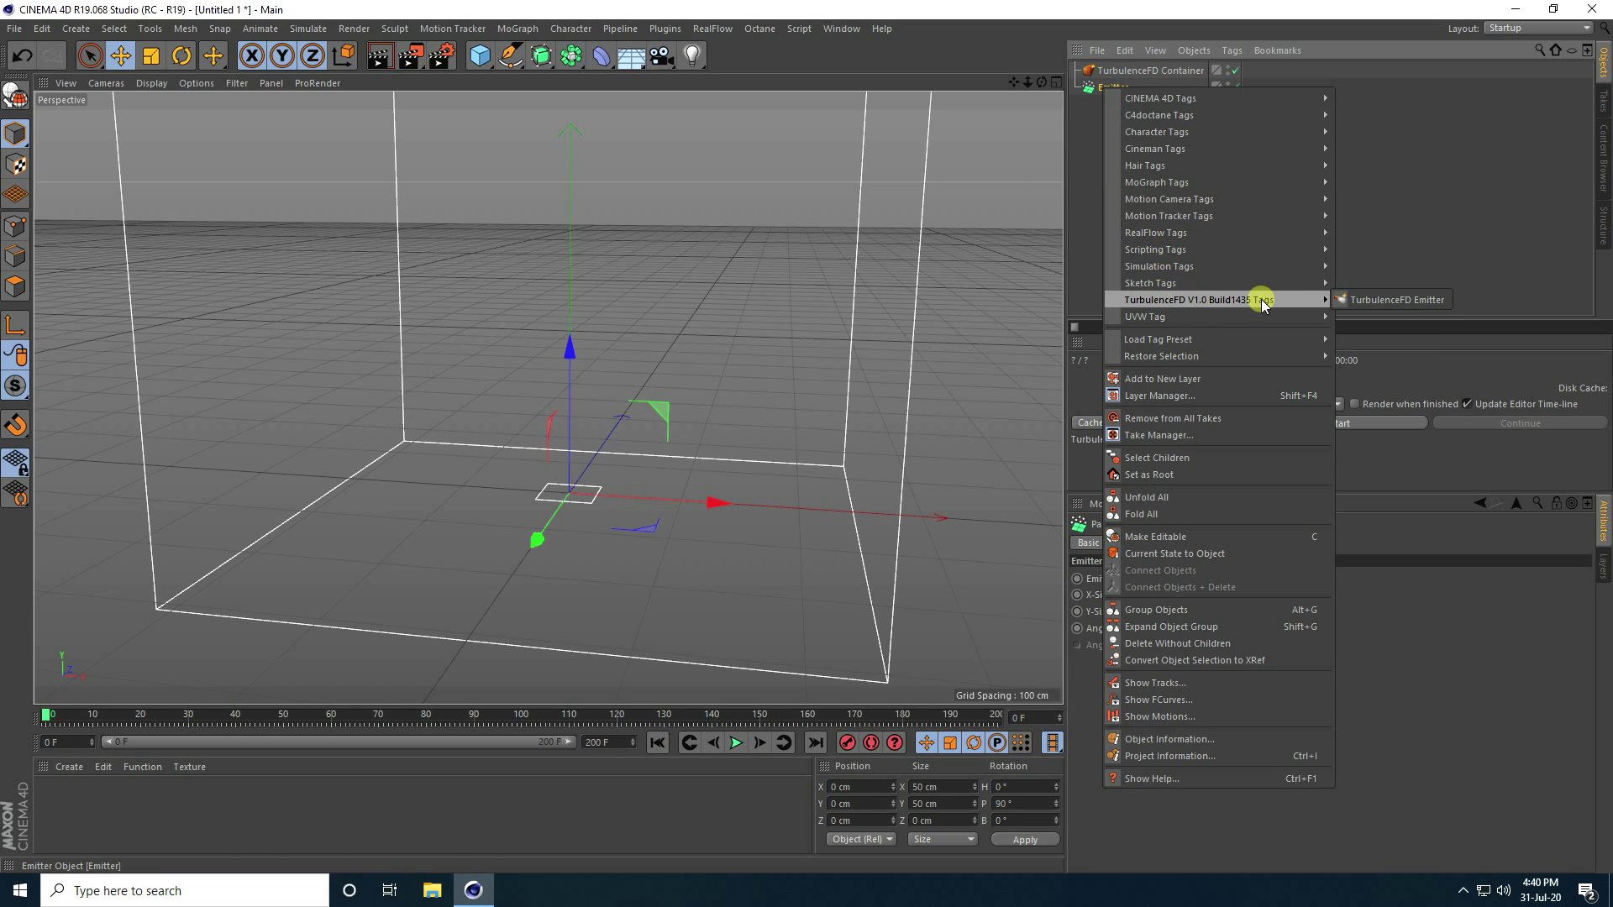
left_click(1366, 301)
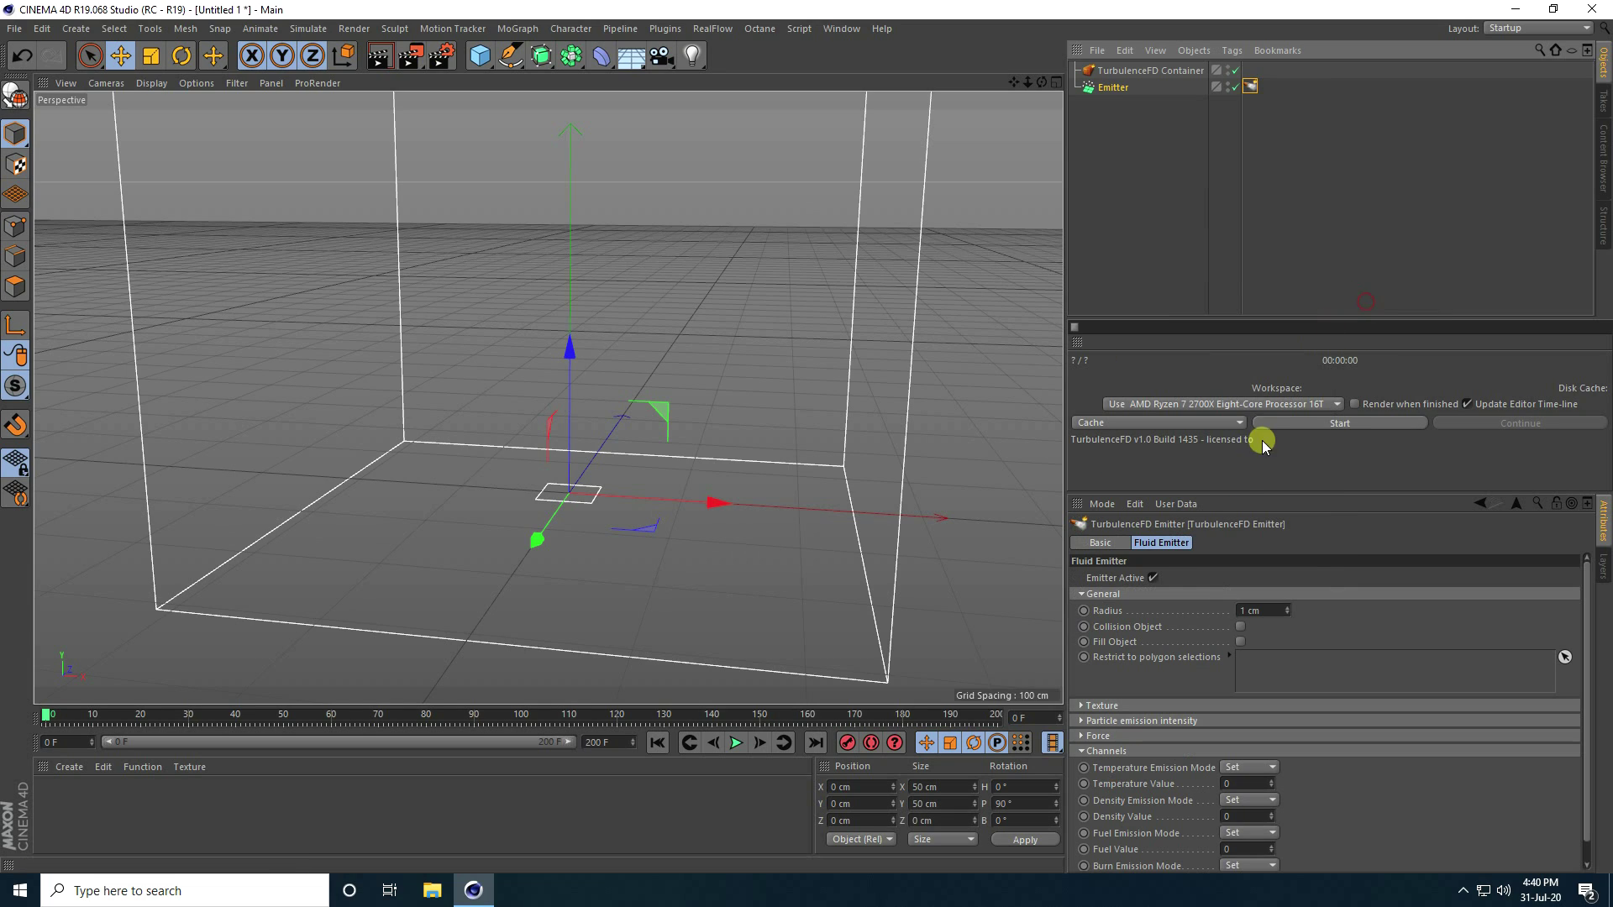
left_click(735, 742)
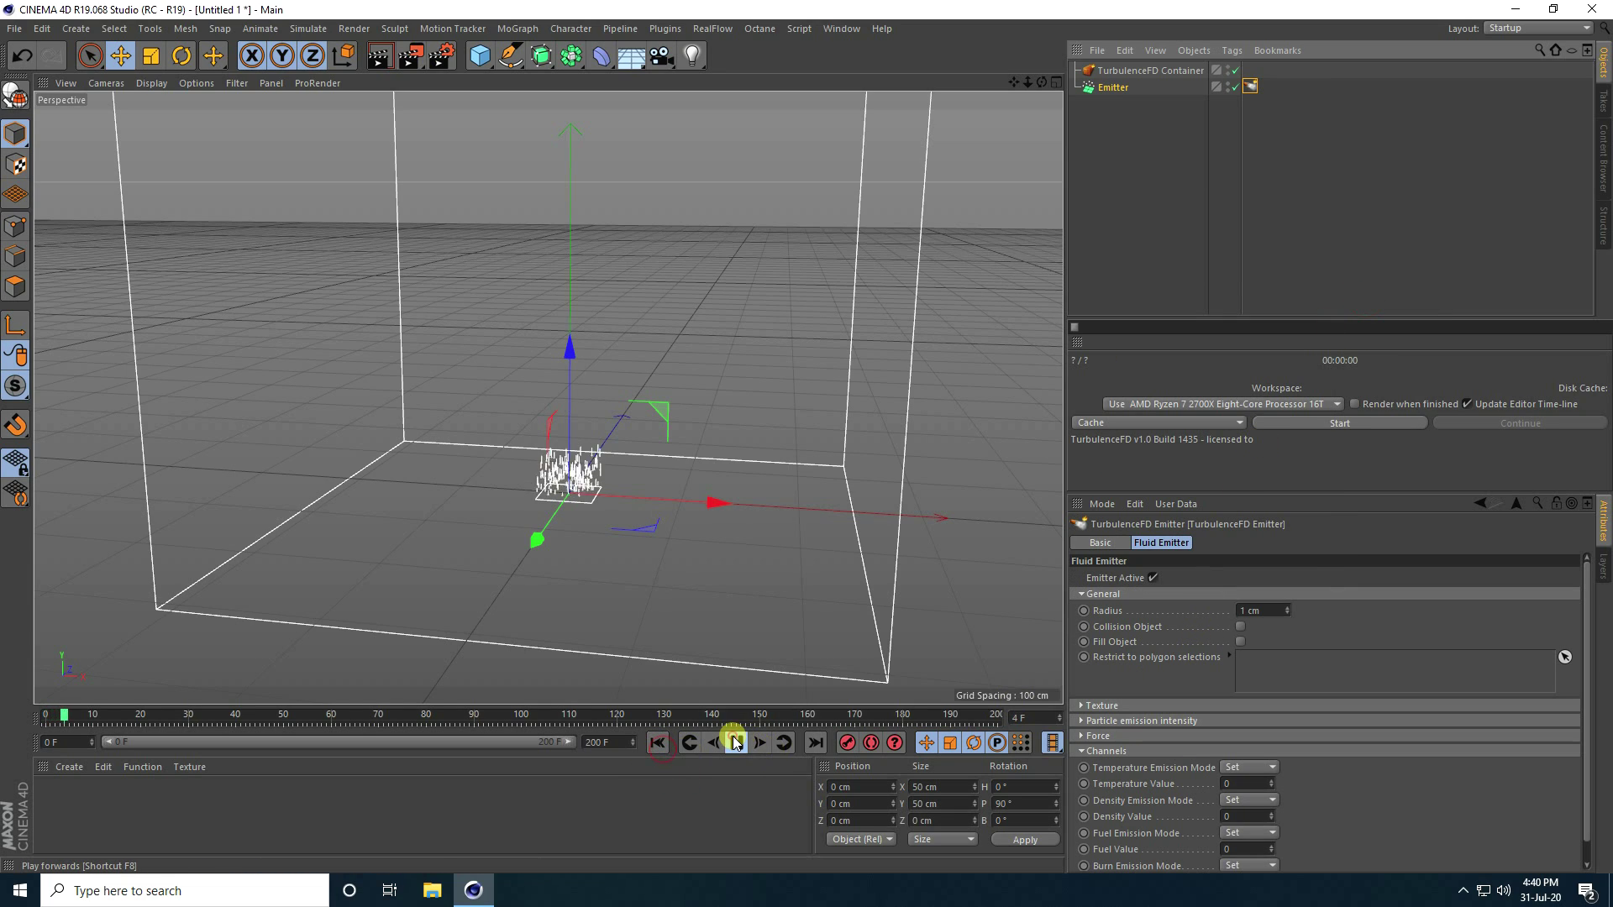
left_click(688, 744)
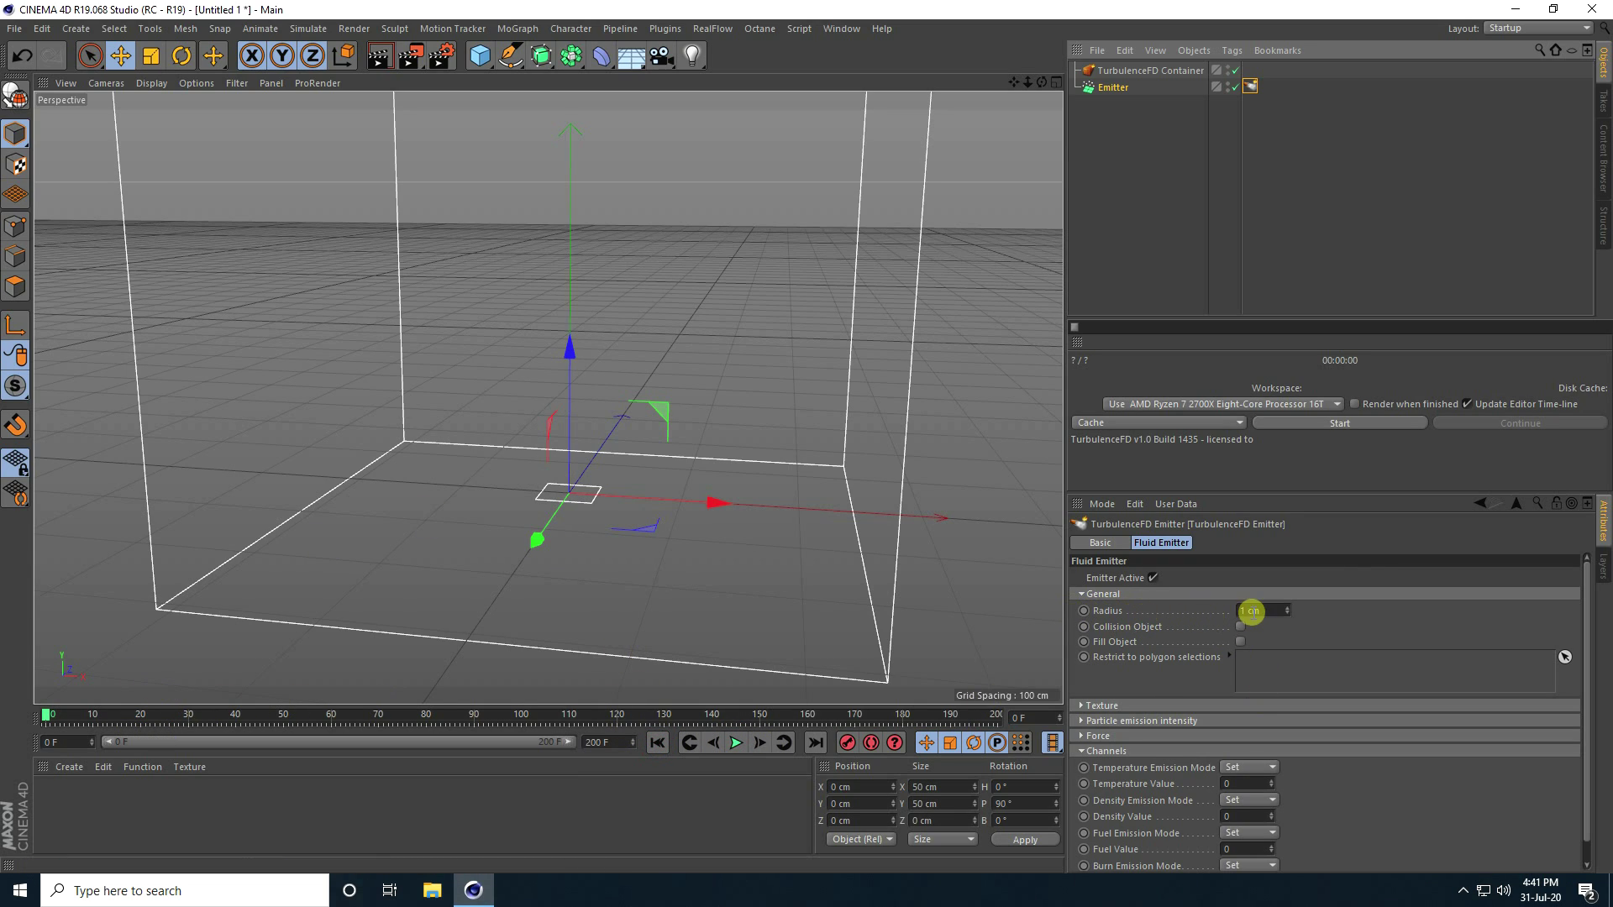
Step: Keyframe the emitter Radius at 10 cm on frame 0 and 1 cm on frame 10
left_click(1267, 611)
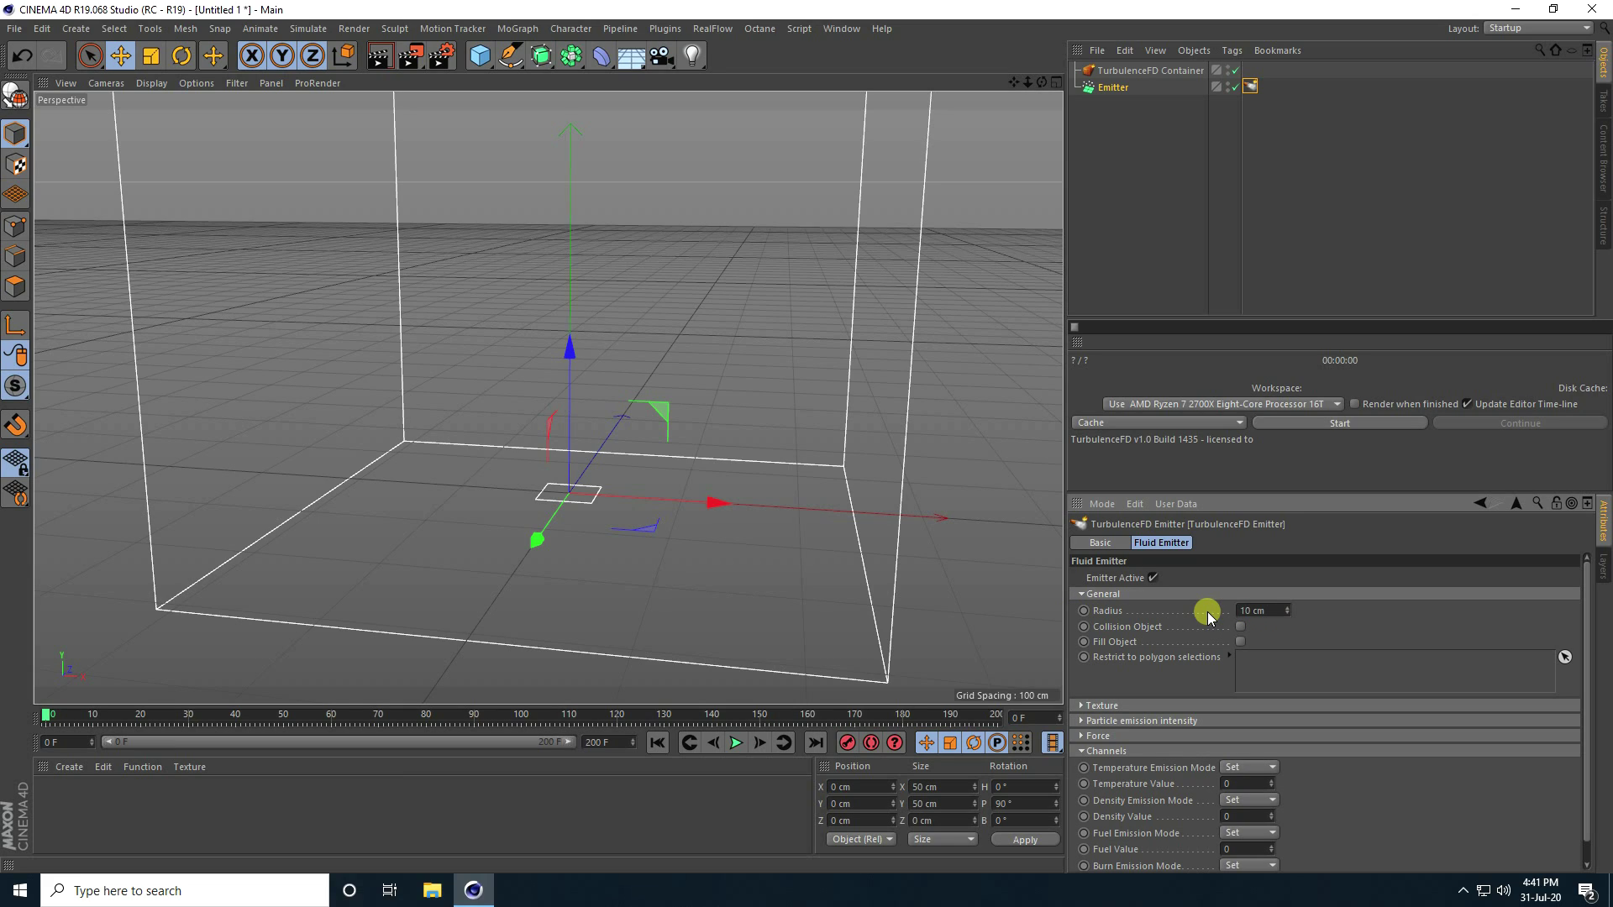
left_click(1084, 611, "ctrl")
left_click_drag(43, 720, 94, 721)
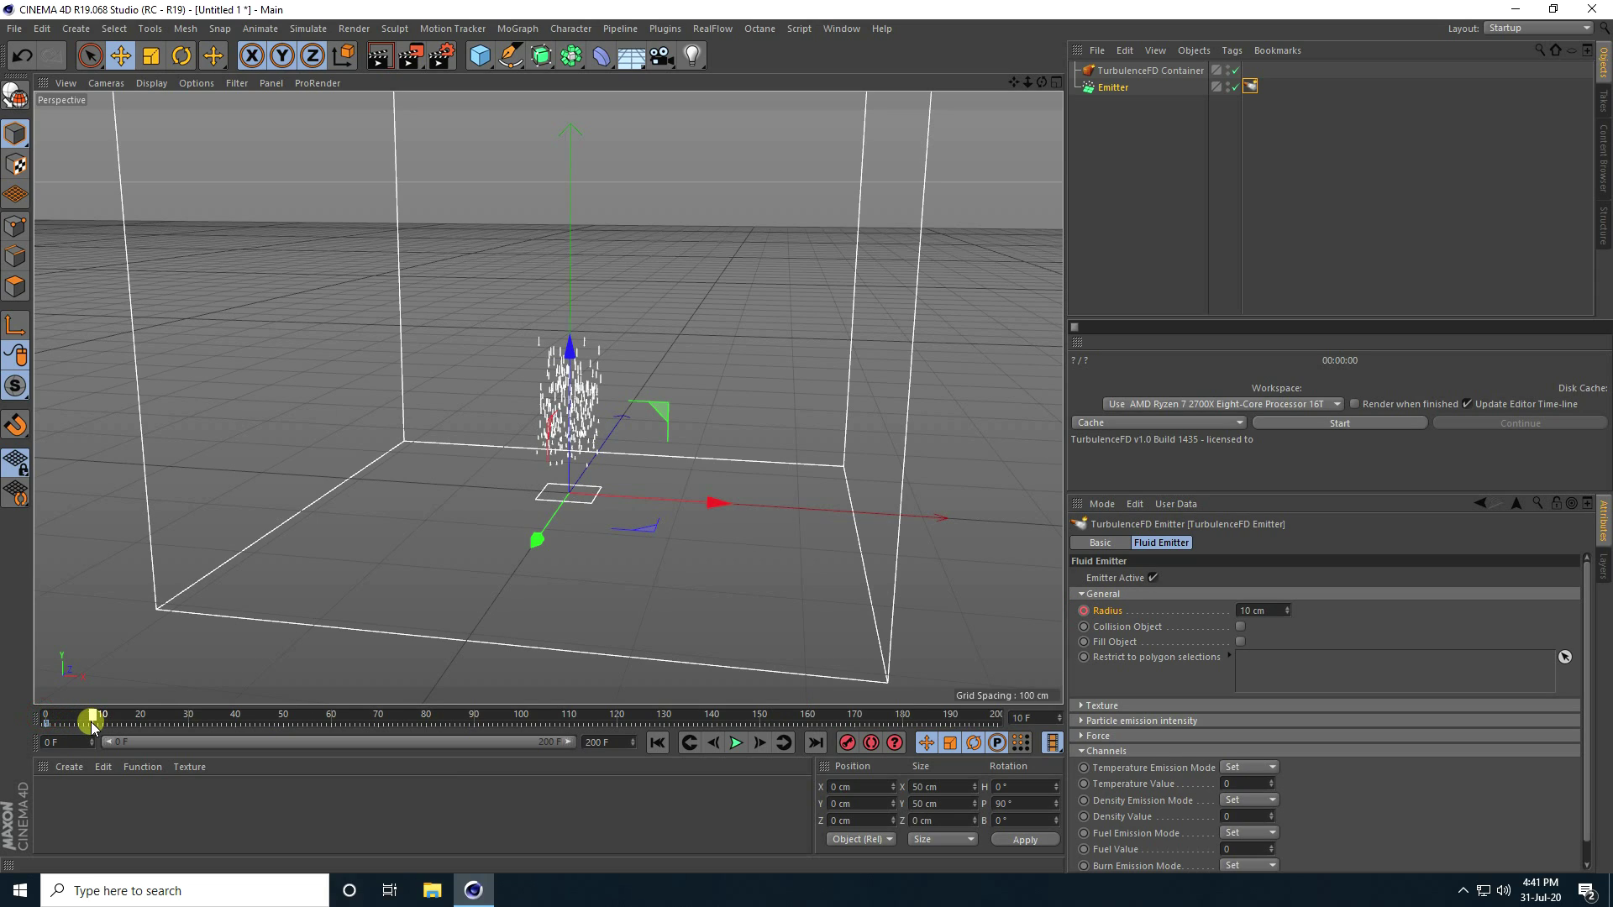
left_click(1260, 610)
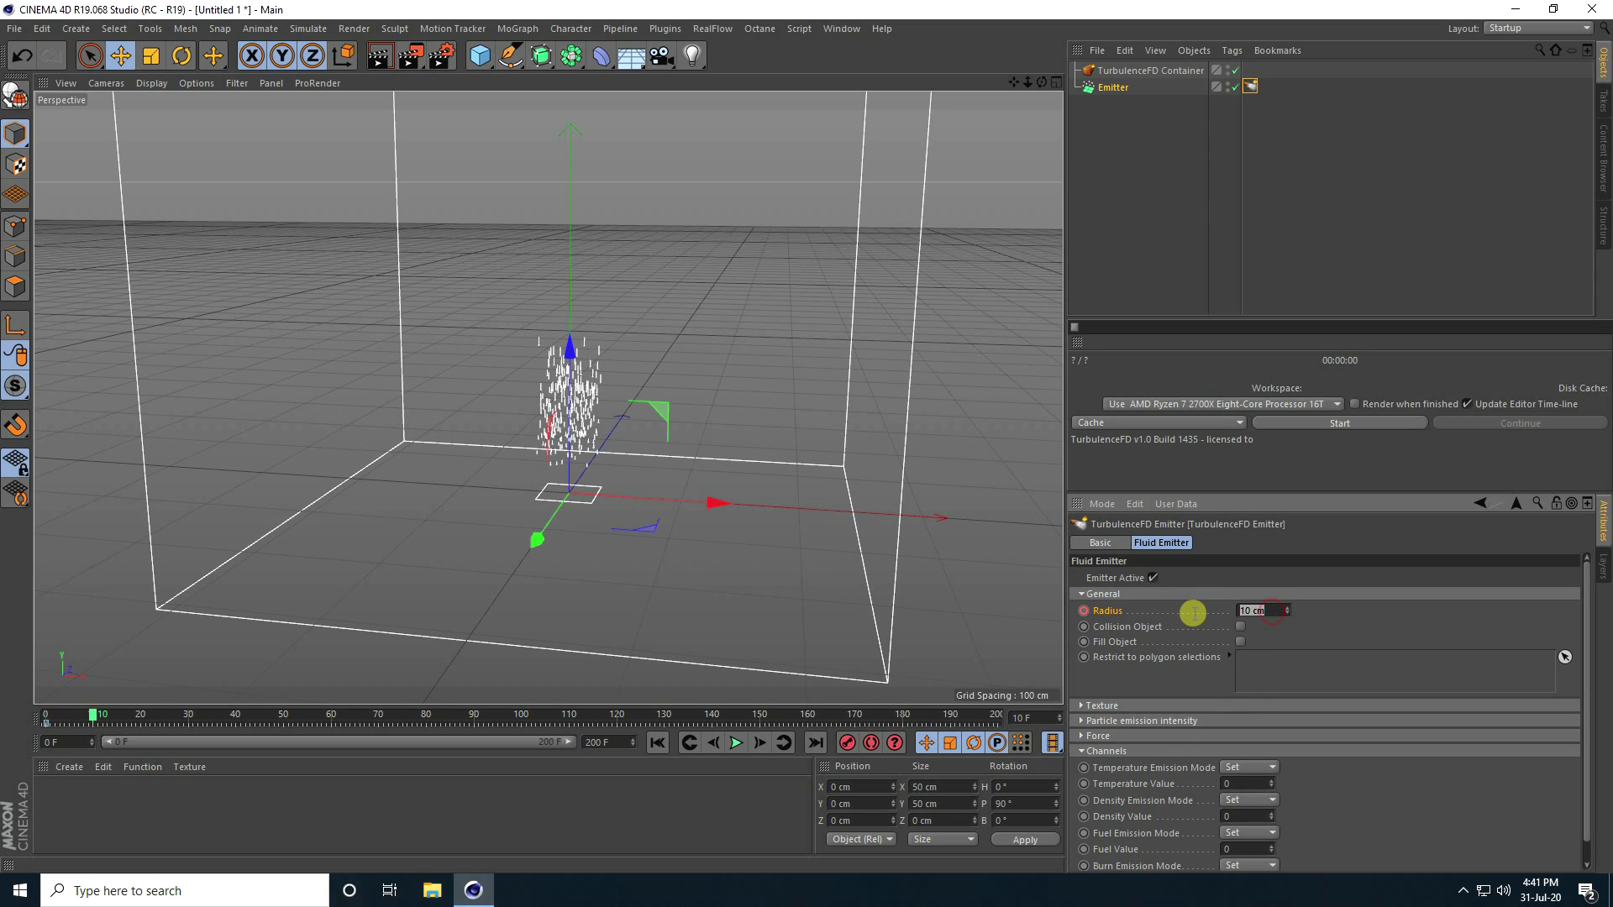
type("1")
key("Return")
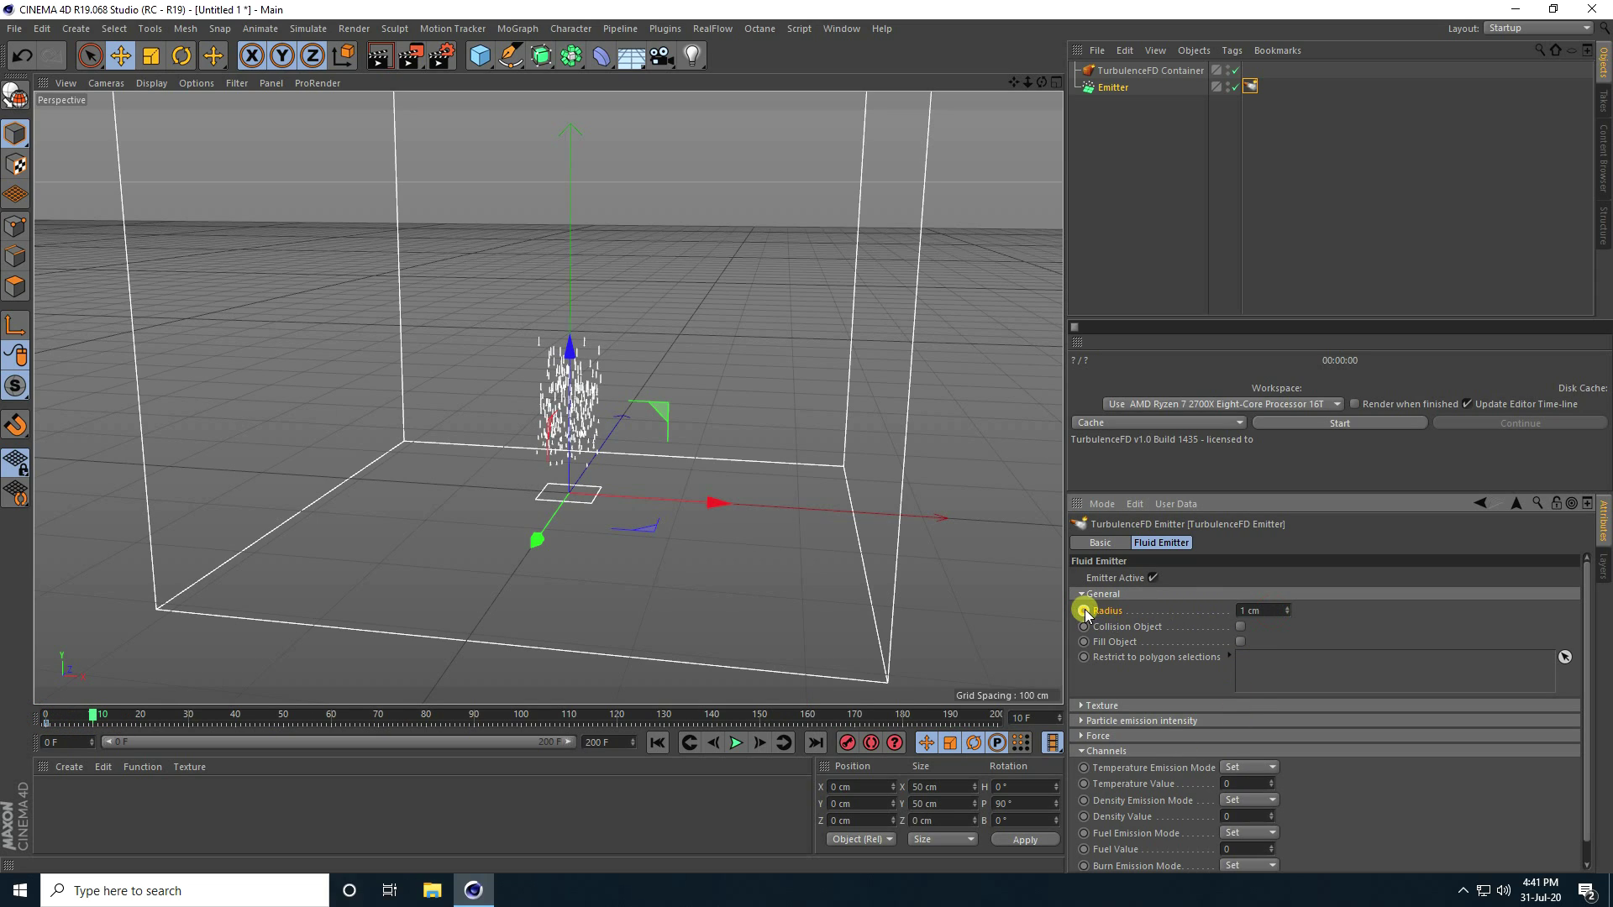
Step: Preview the animated-radius emission from the start, ending back at frame 0
left_click(657, 742)
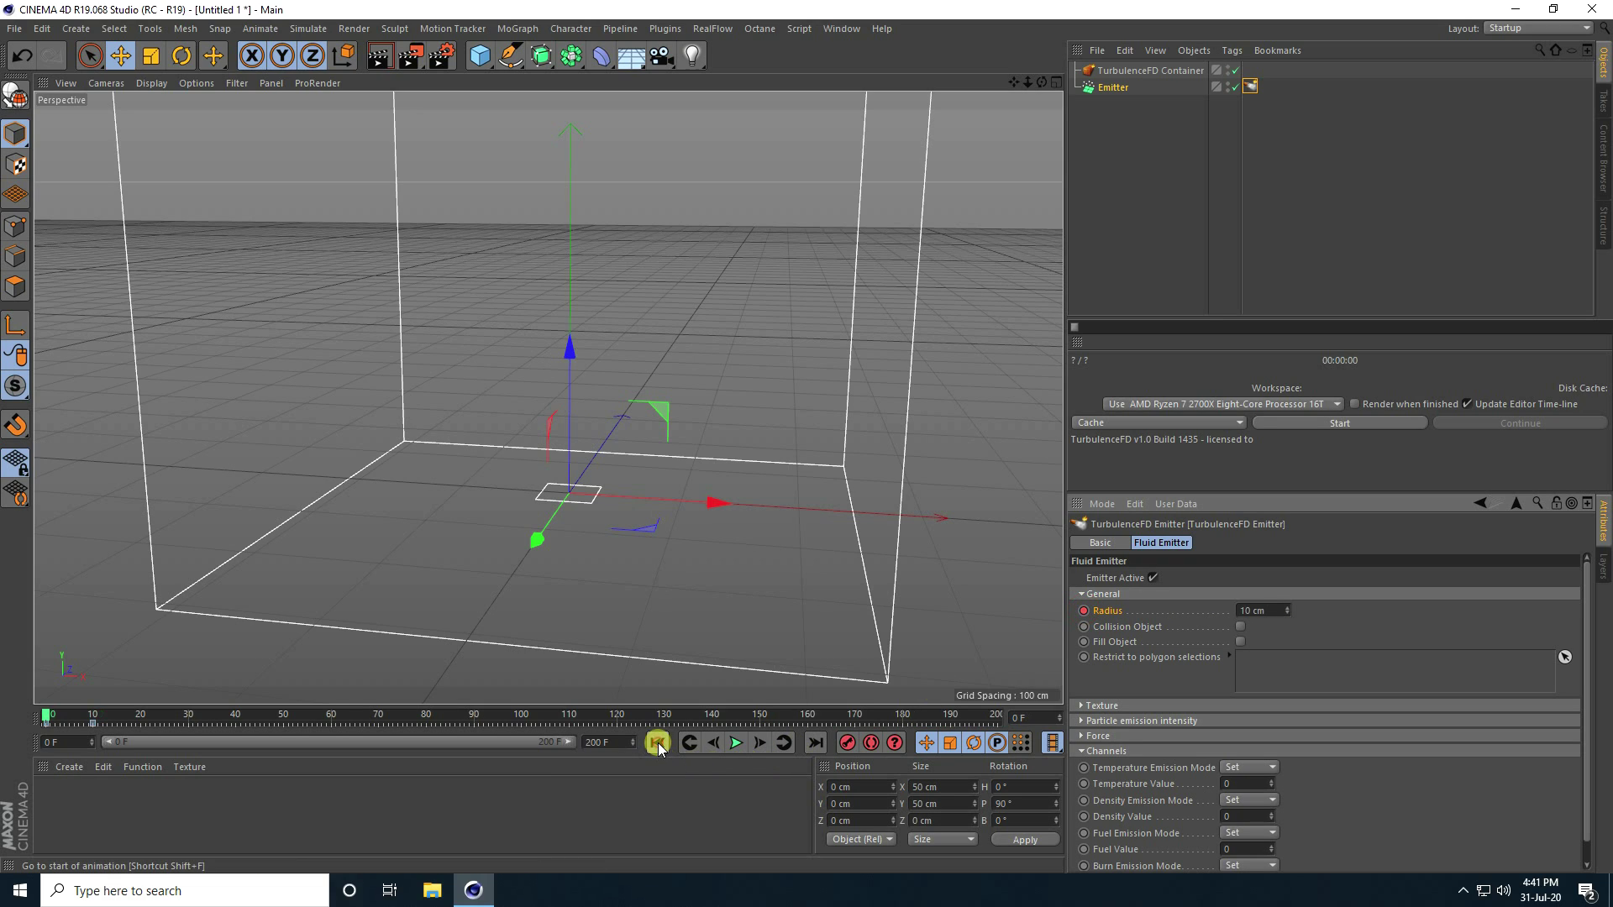
left_click(735, 743)
left_click(735, 743)
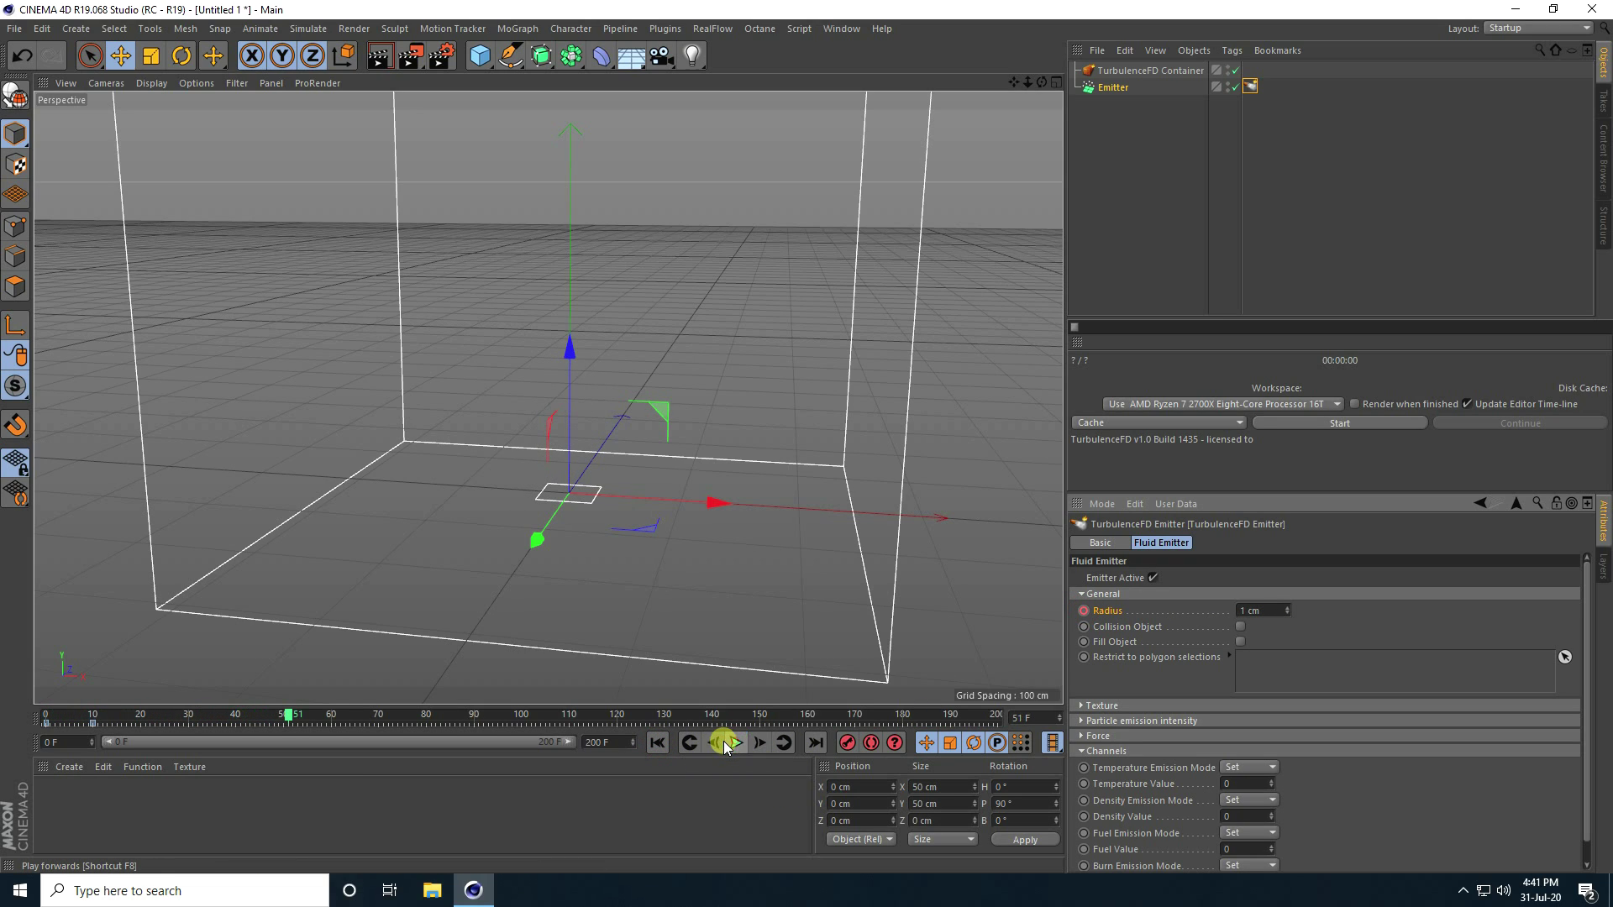
left_click(657, 743)
left_click(735, 742)
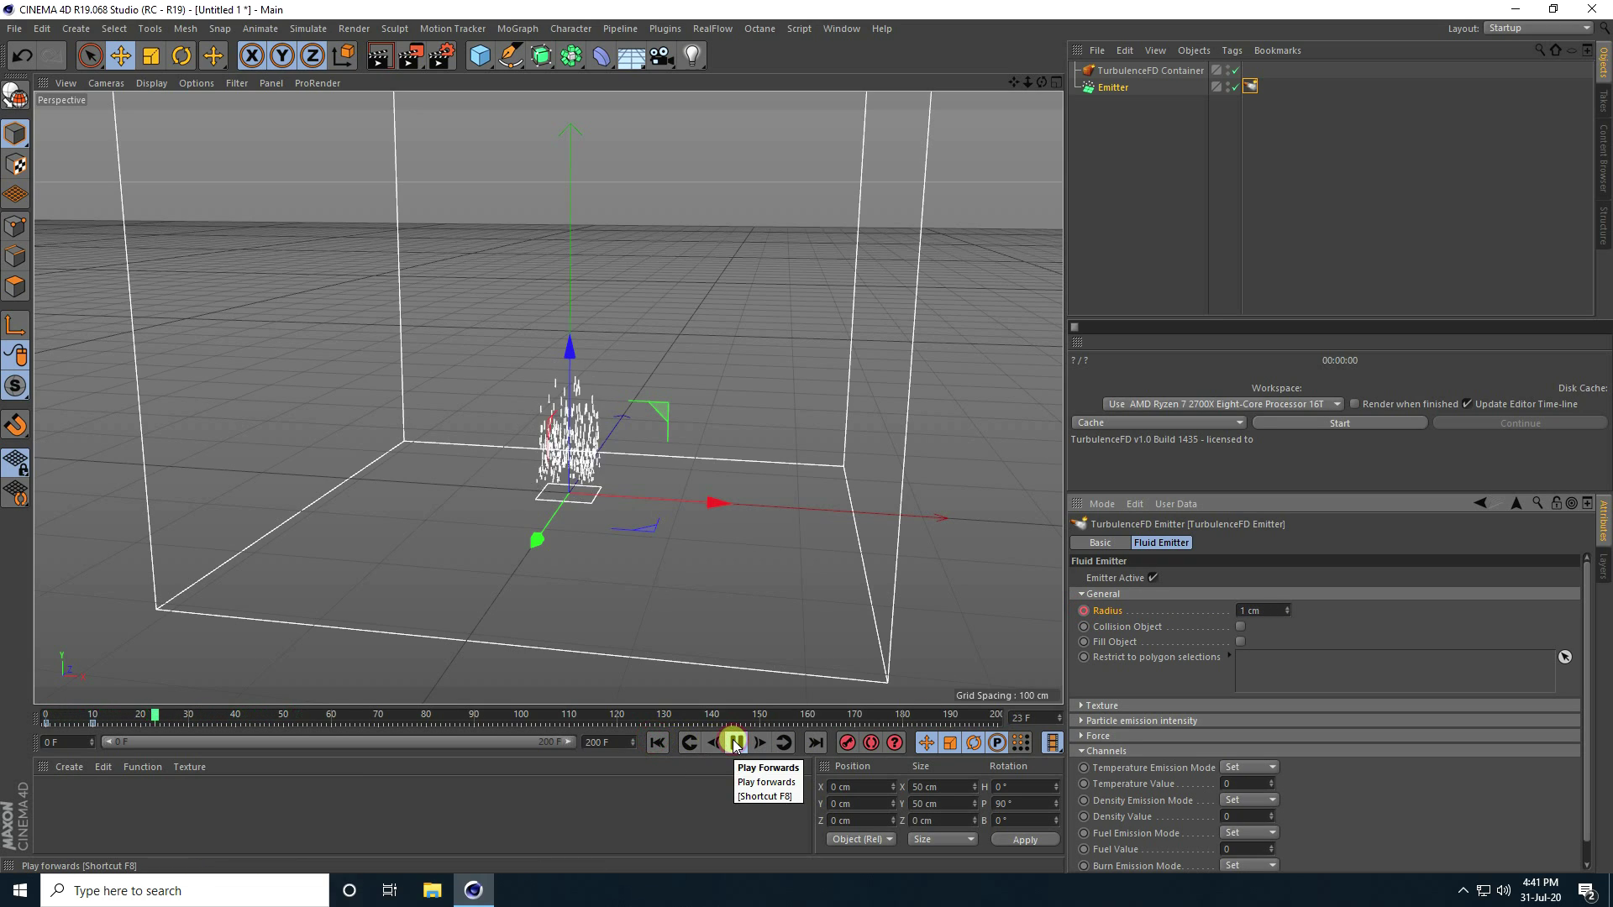
left_click(658, 744)
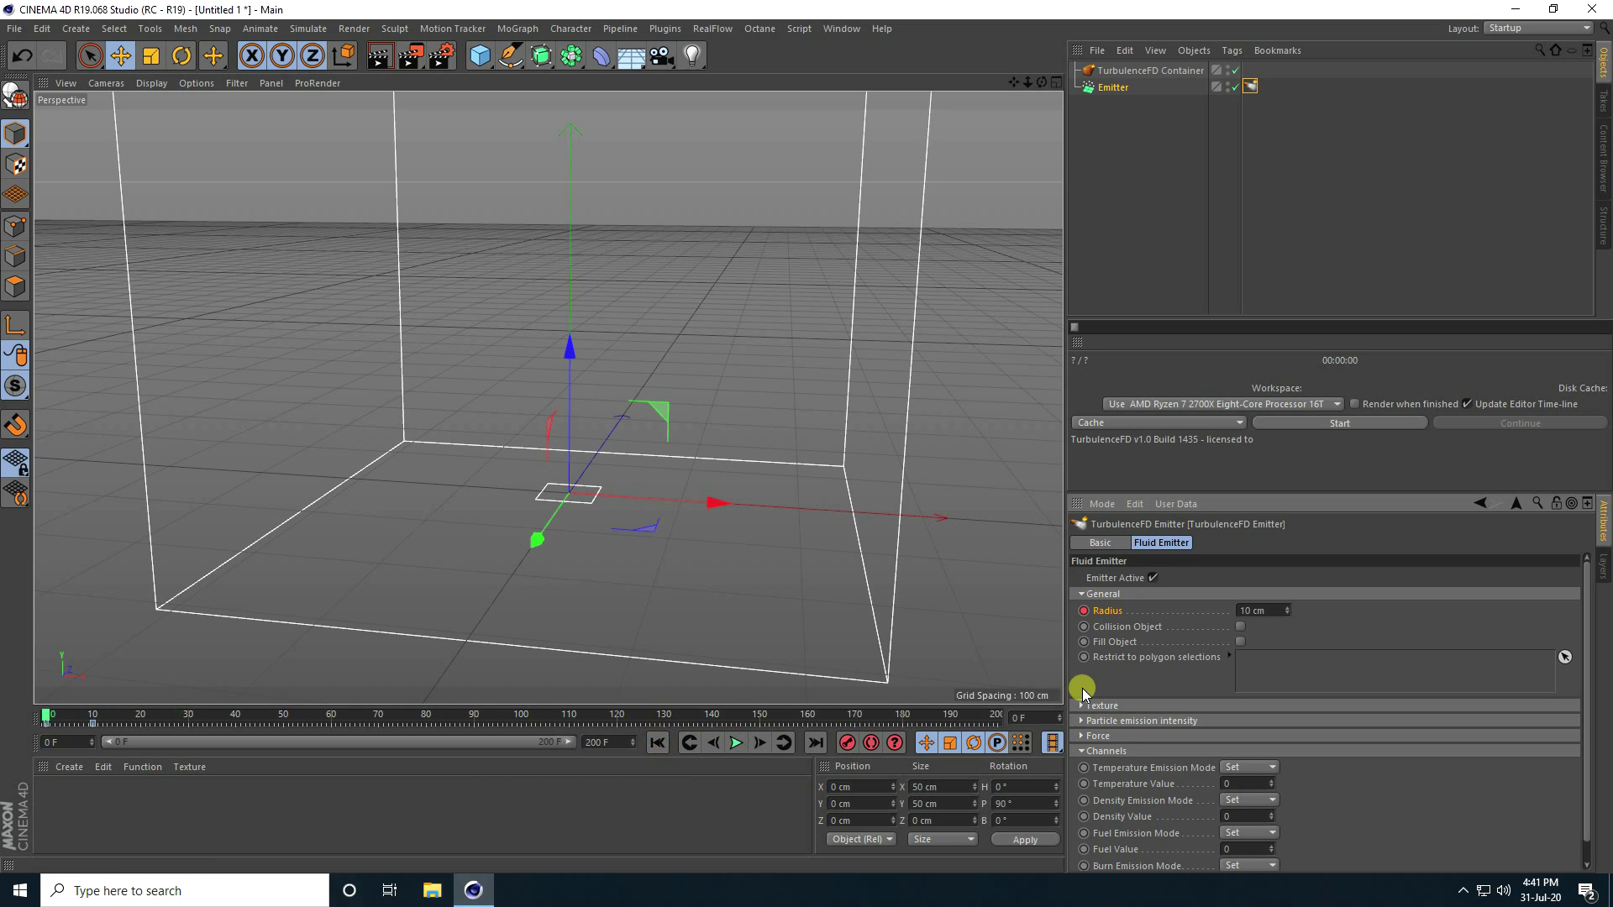
Step: Set the Fluid Emitter tag's Force Velocity Weight to 1
left_click(1083, 751)
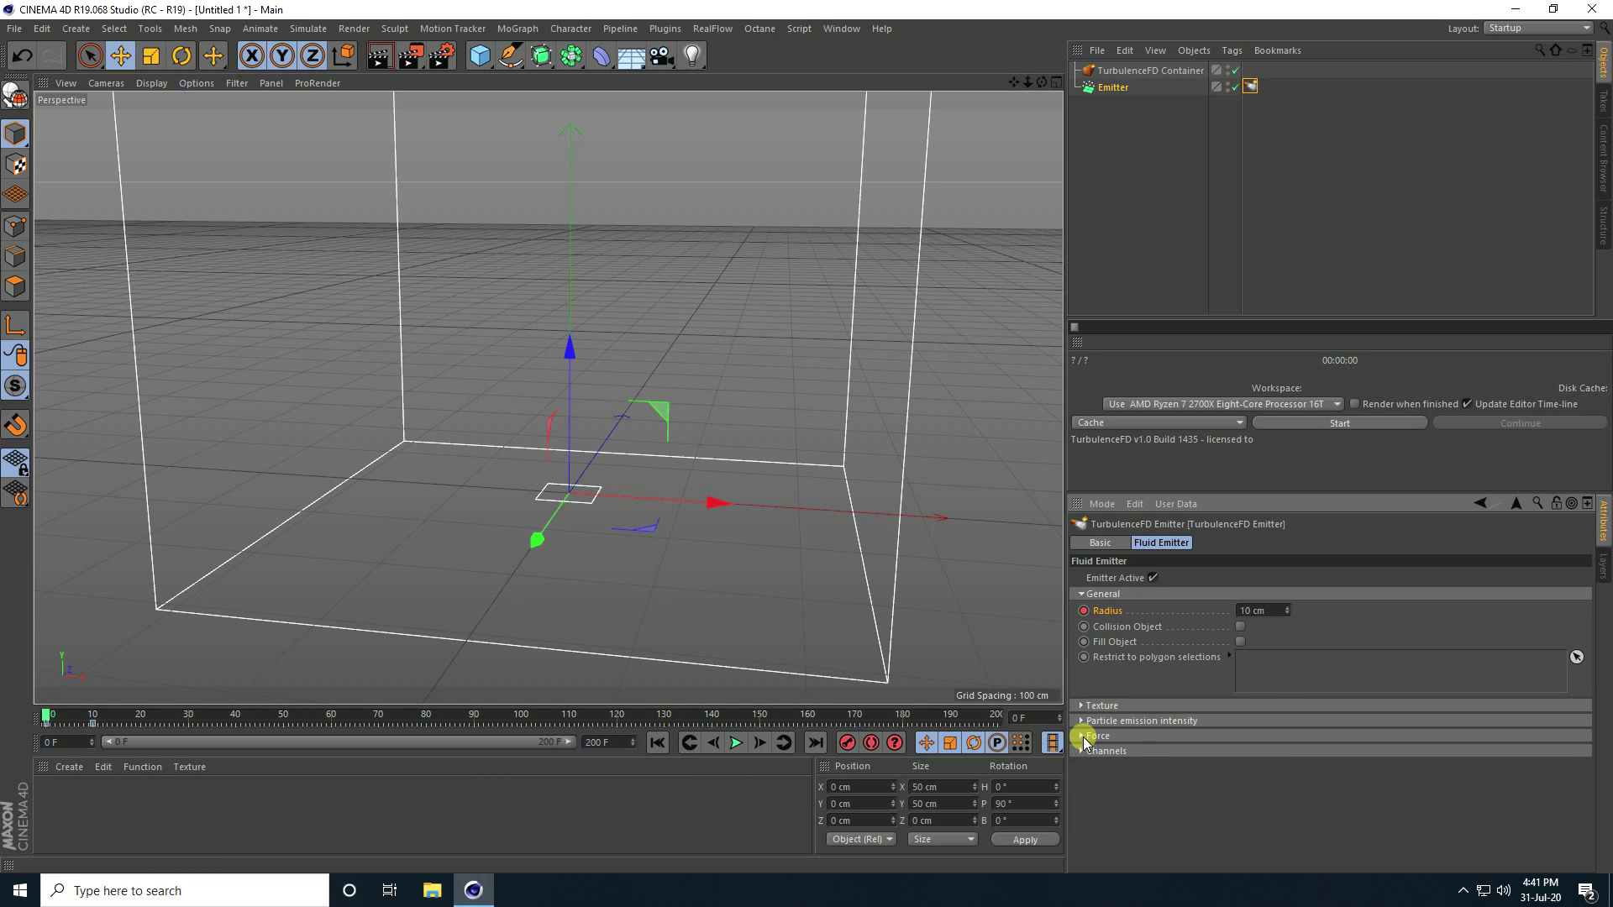
left_click(1083, 737)
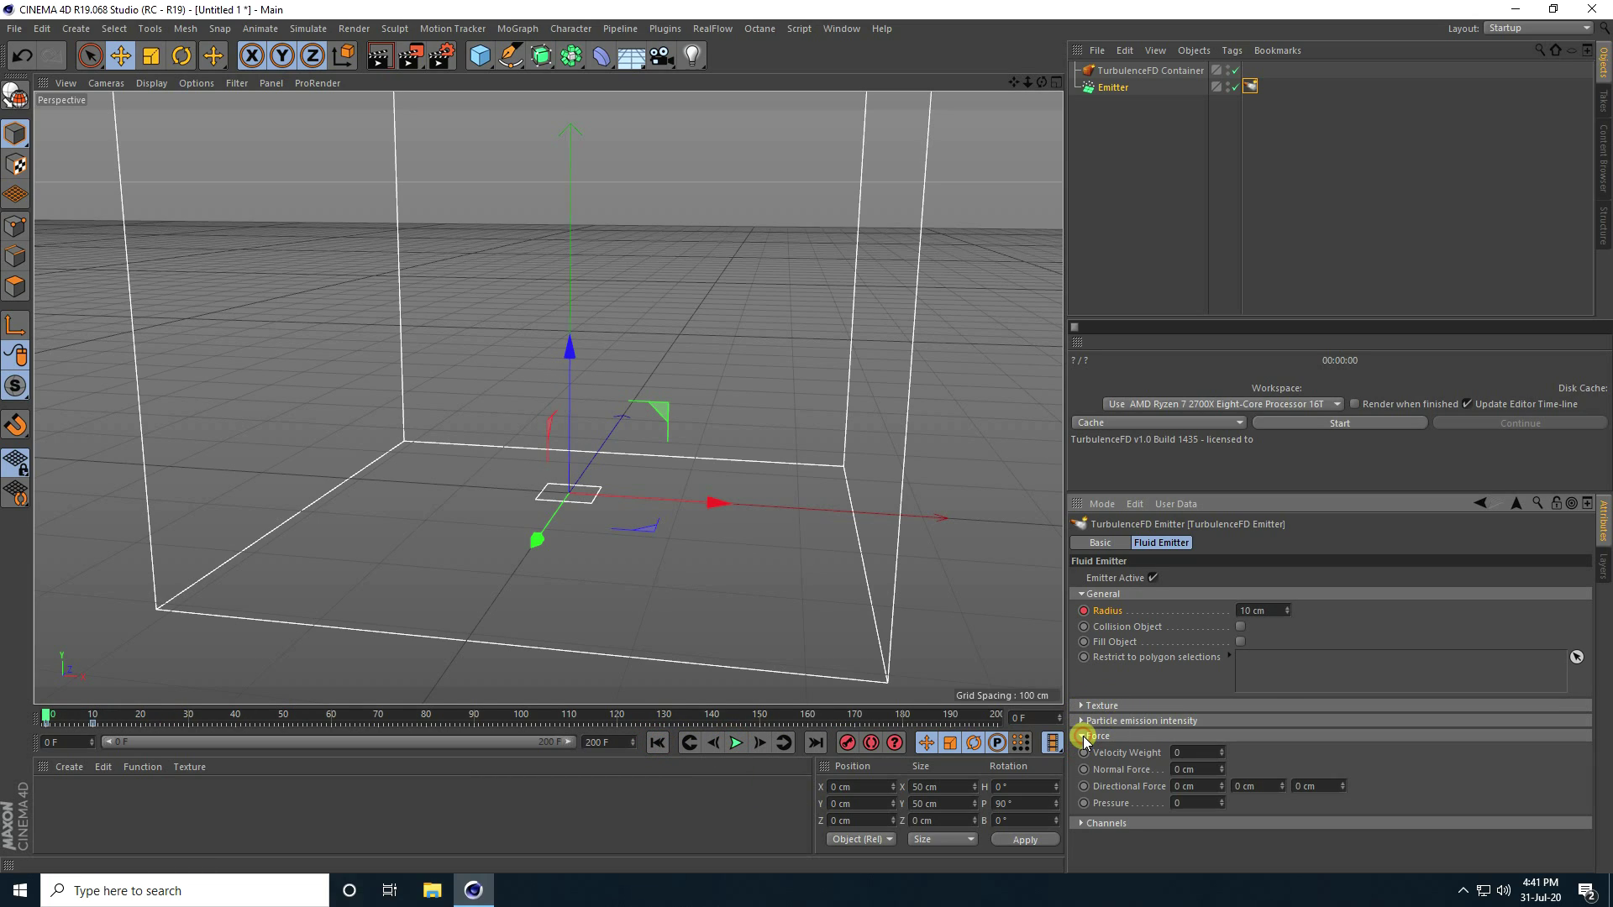
left_click(1193, 752)
type("1")
left_click(1082, 736)
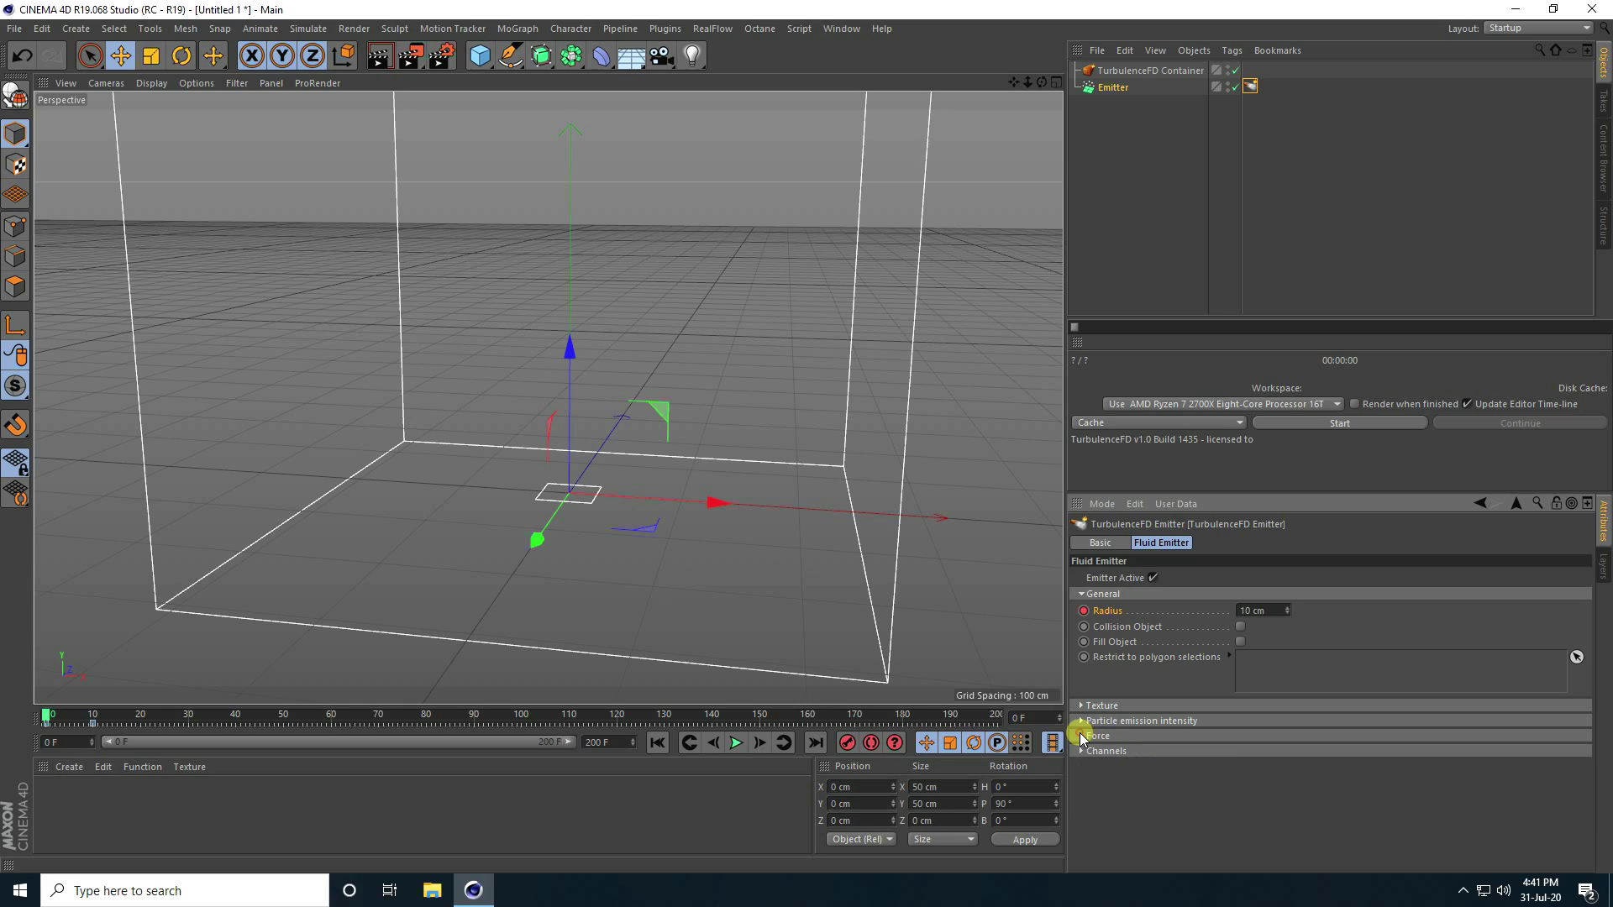
Step: Set the emitter's Burn channel to 2 with a Fuel Value of 1
left_click(1084, 751)
scroll(1362, 821, "down", 1)
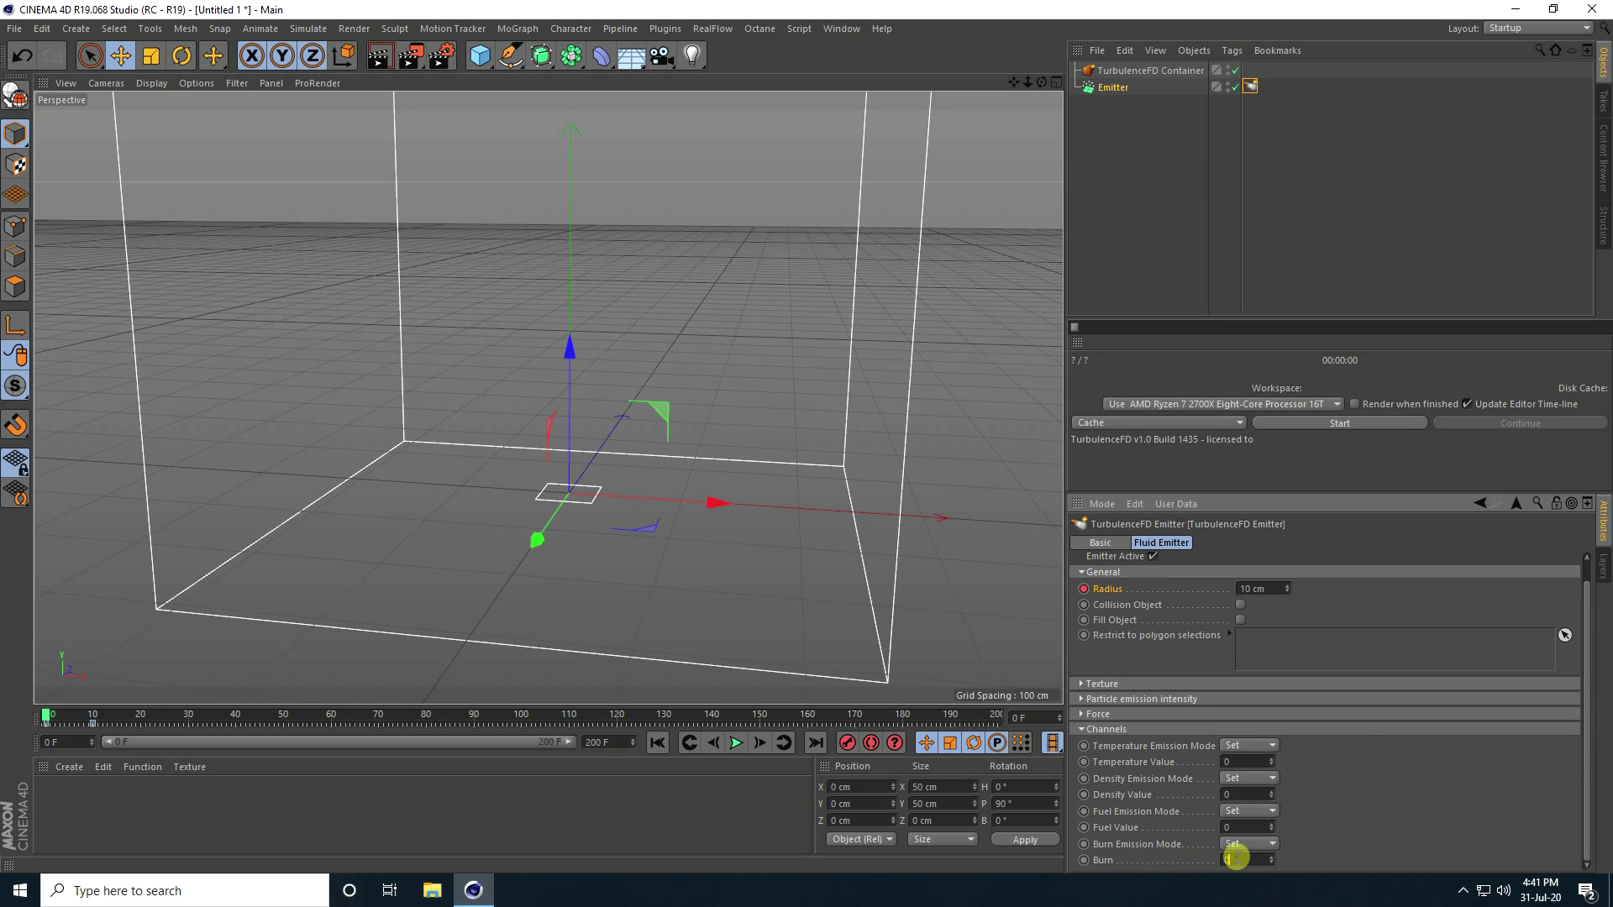
left_click(1232, 859)
type("2")
left_click(1242, 827)
left_click(1082, 728)
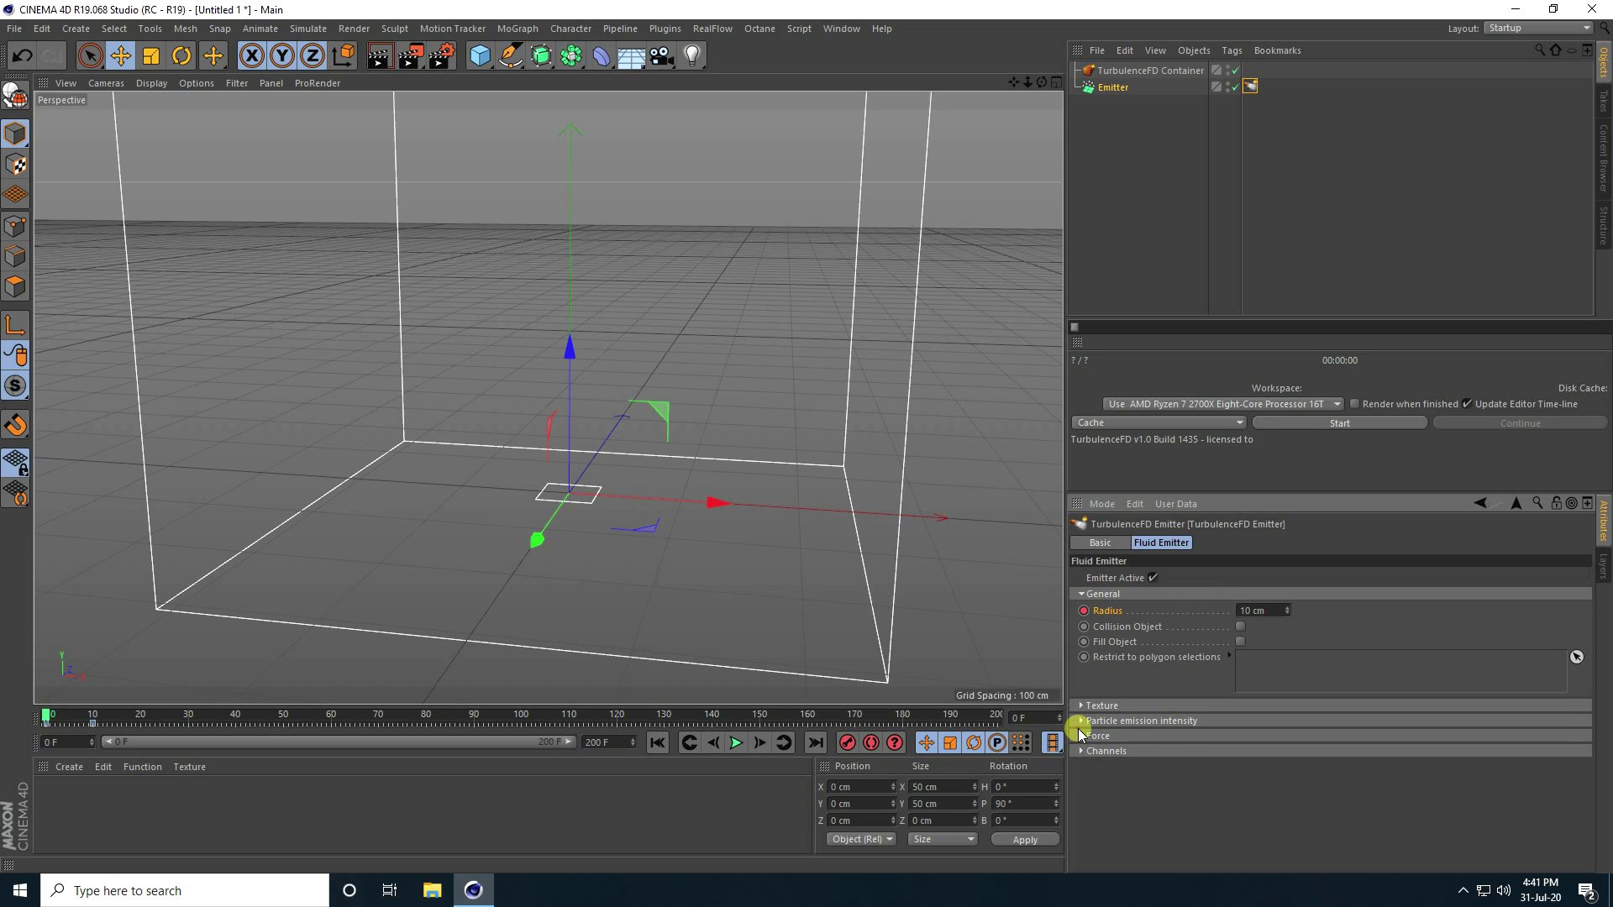
Step: Set the TurbulenceFD Container's Vorticity to 20, with Density as its intensity channel
left_click(1123, 71)
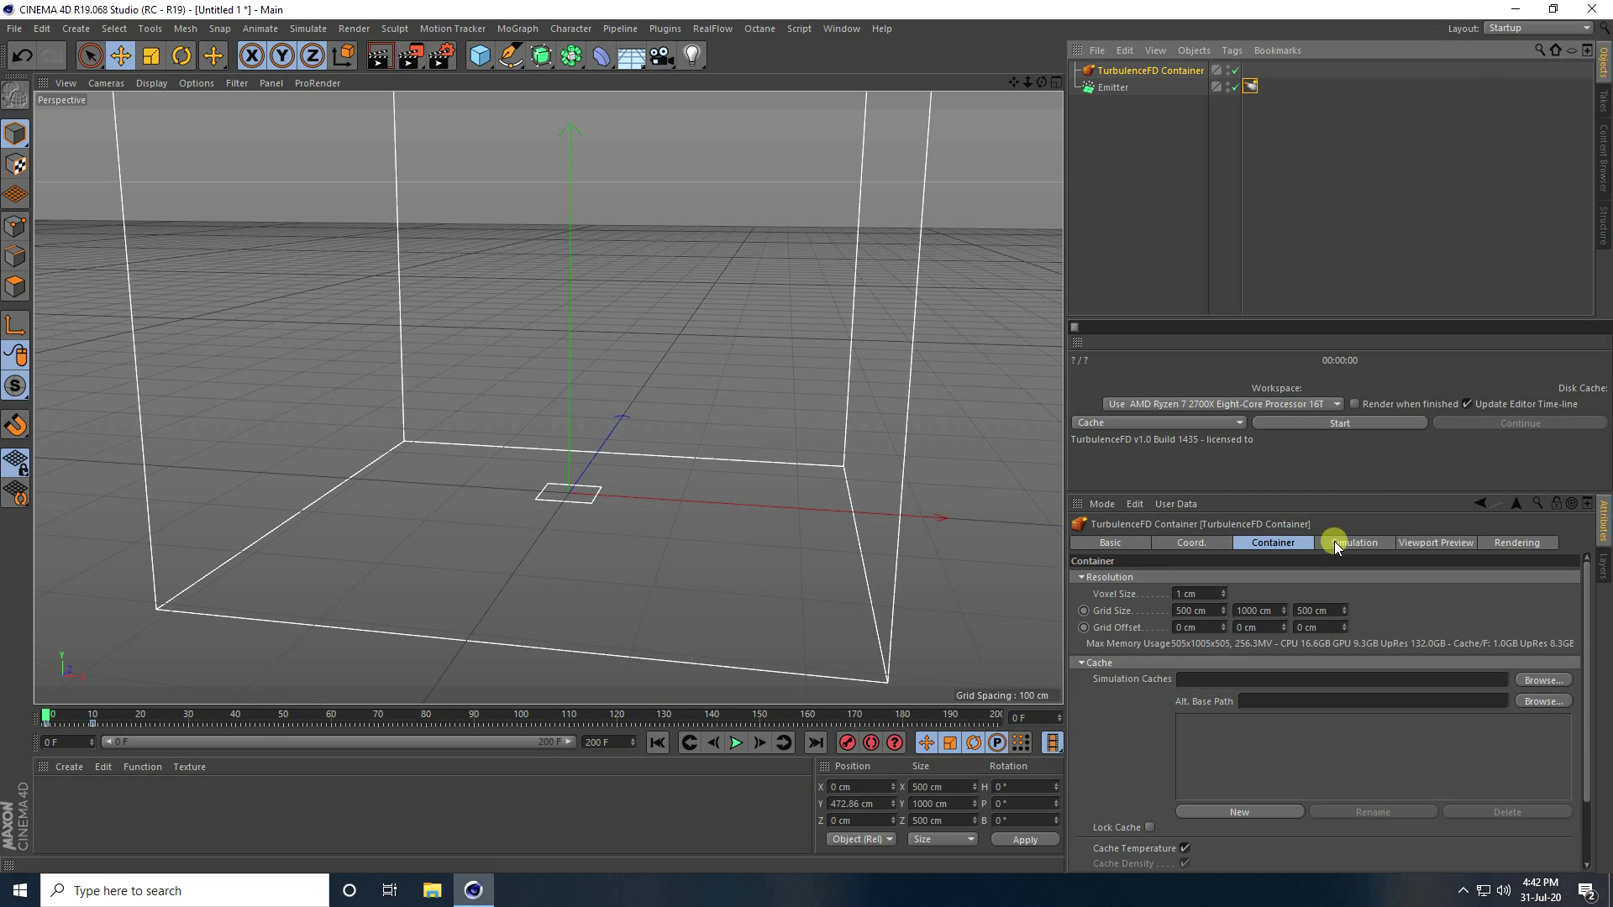
left_click(1336, 545)
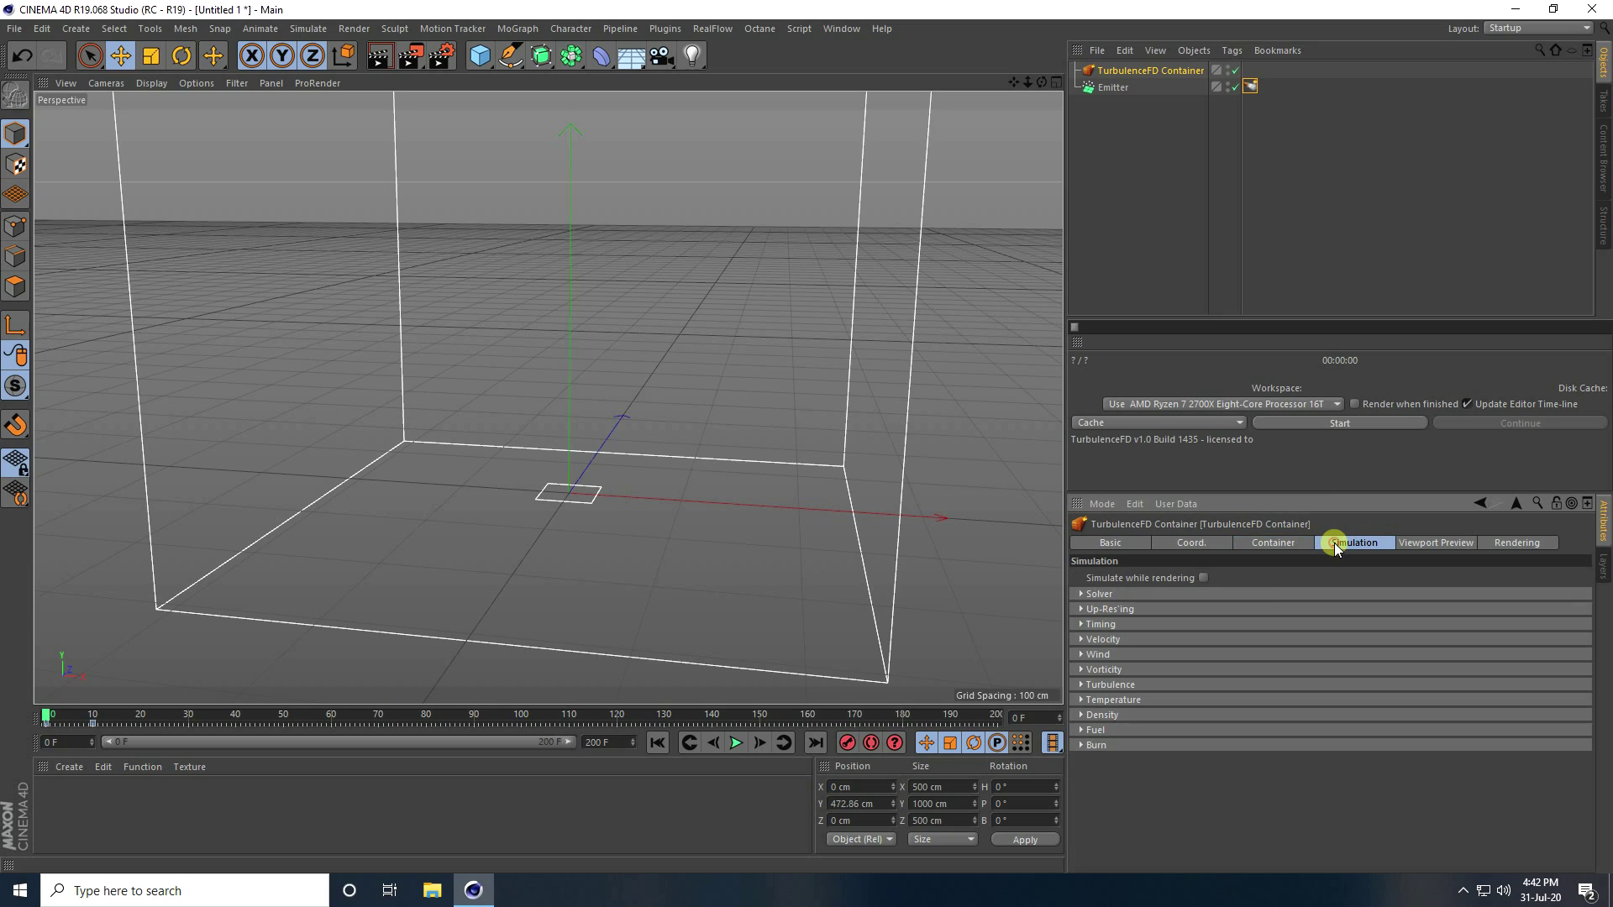
left_click(1083, 670)
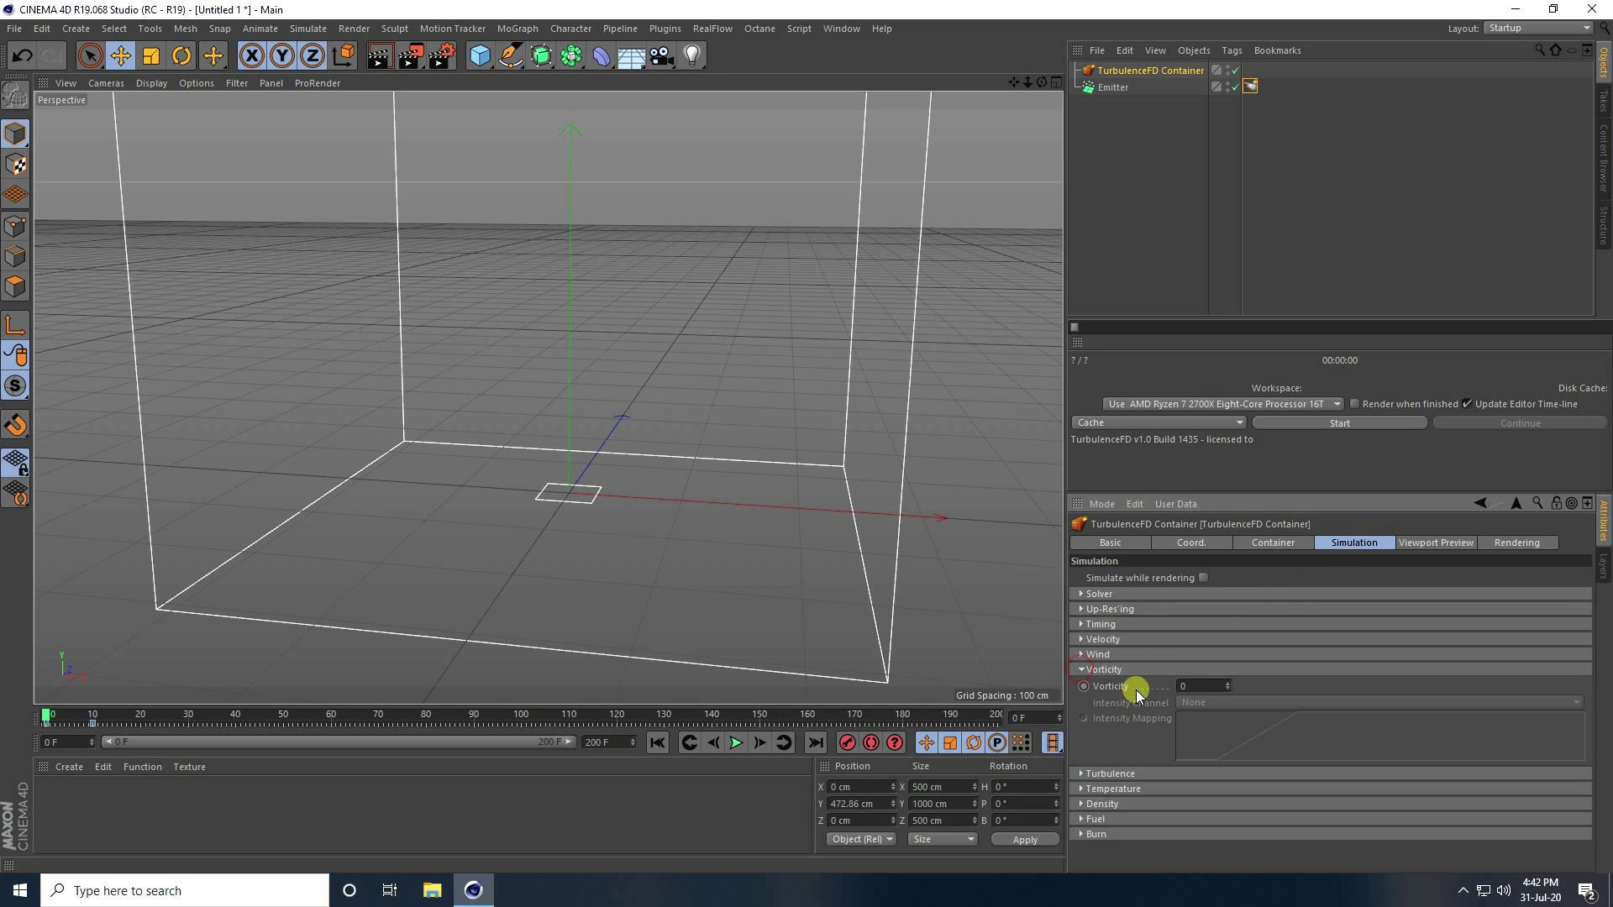
left_click(1204, 685)
type("20")
key("Return")
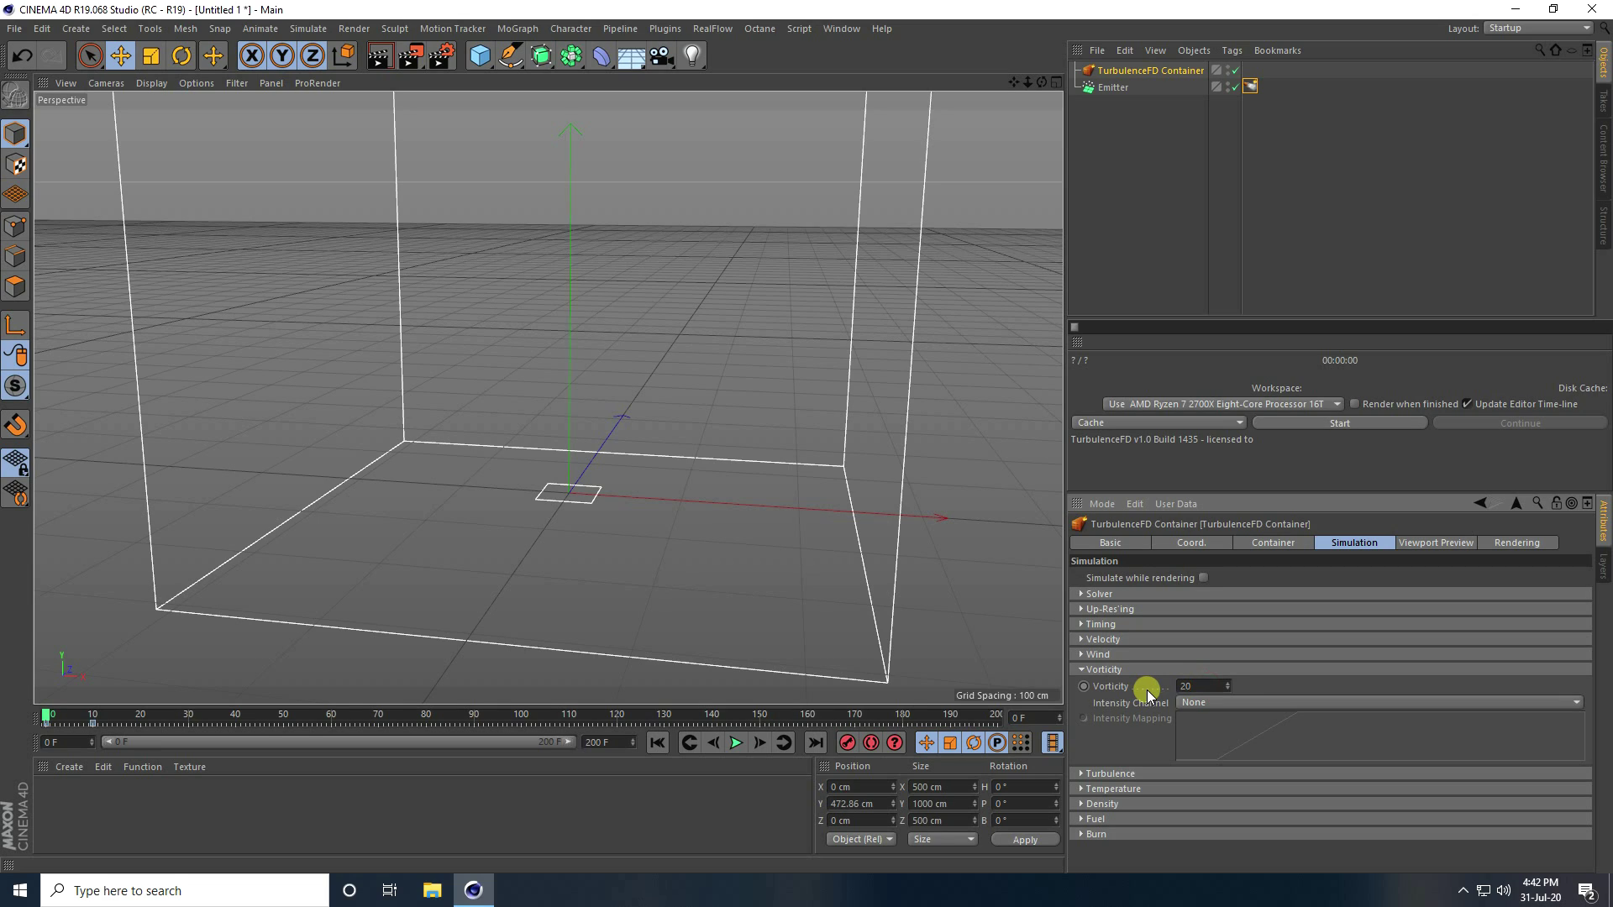
left_click(1193, 704)
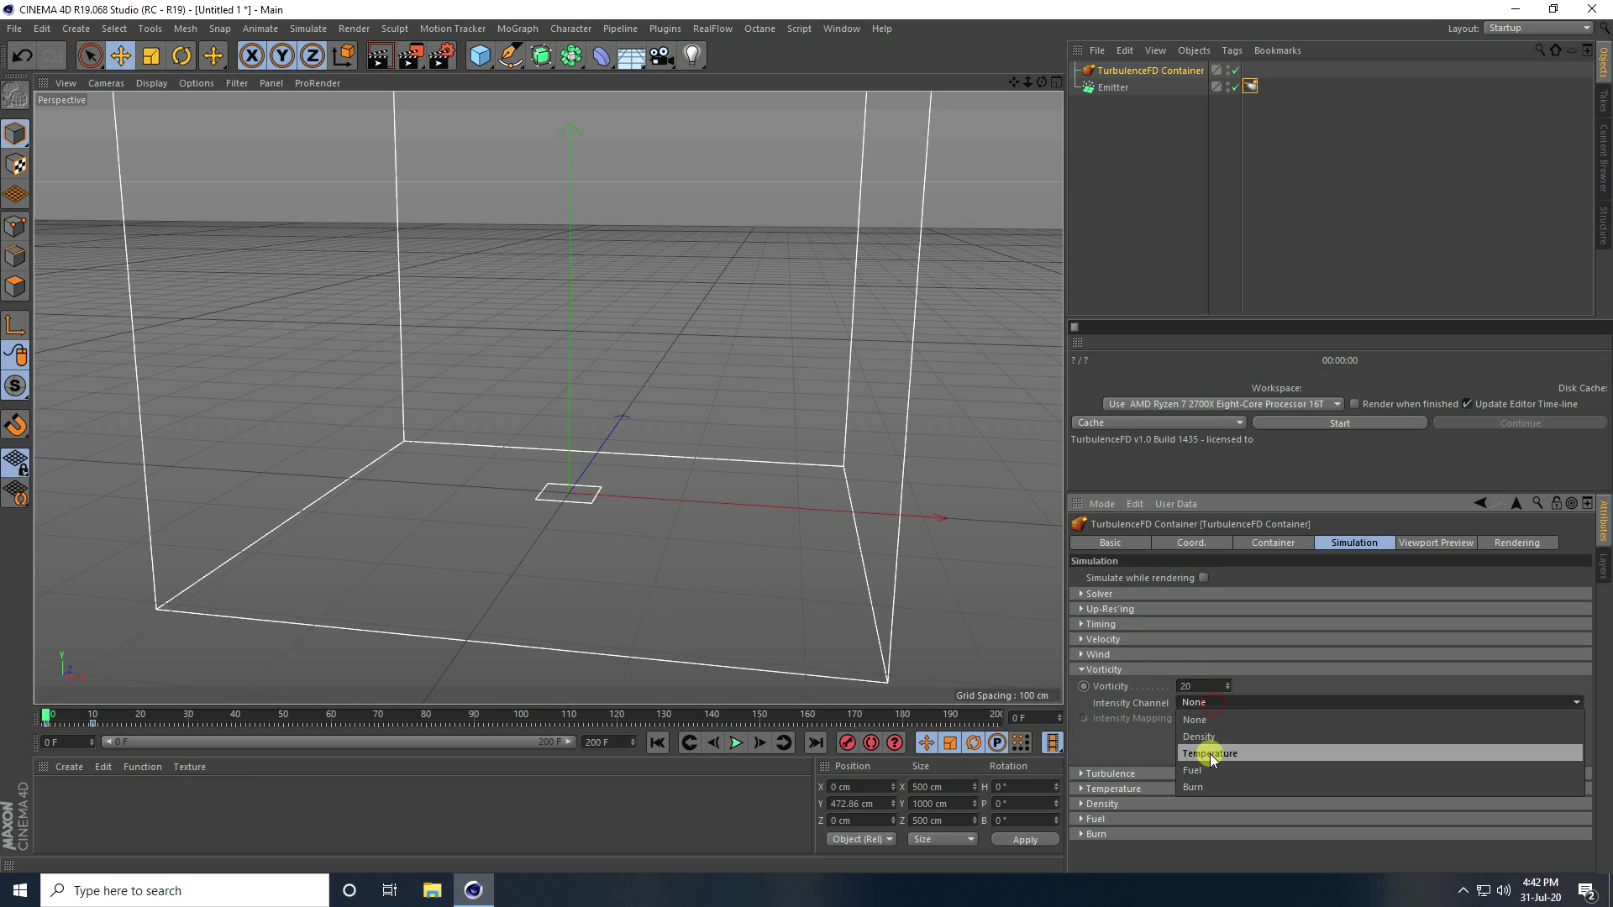
left_click(1203, 739)
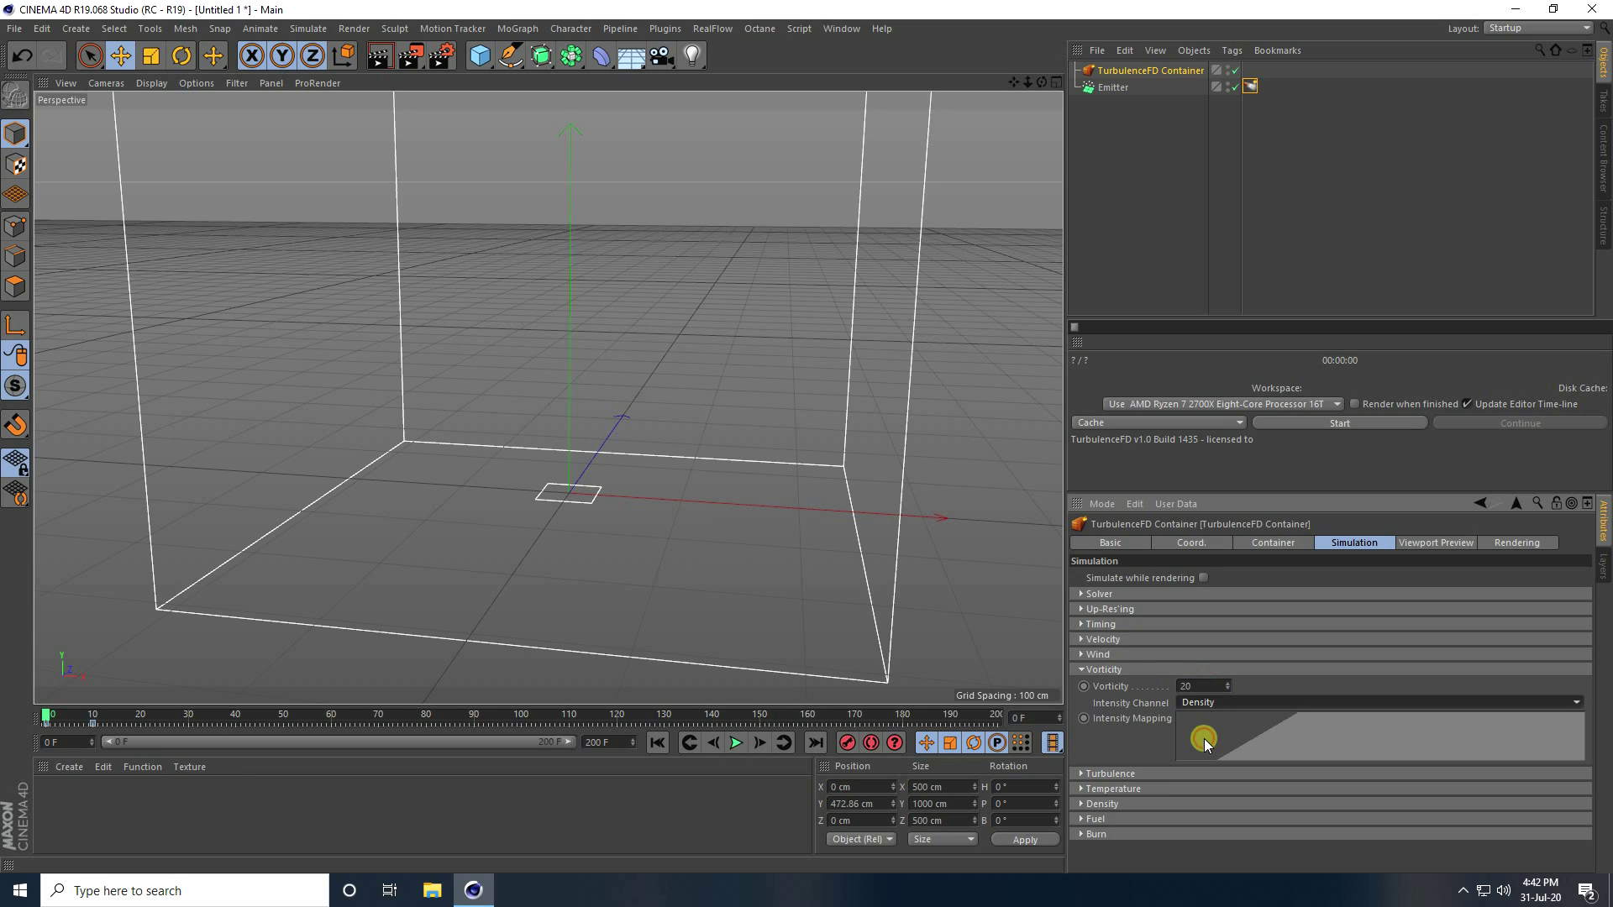
left_click(1081, 670)
Step: Set the Turb. Intensity to 15 cm
left_click(1082, 685)
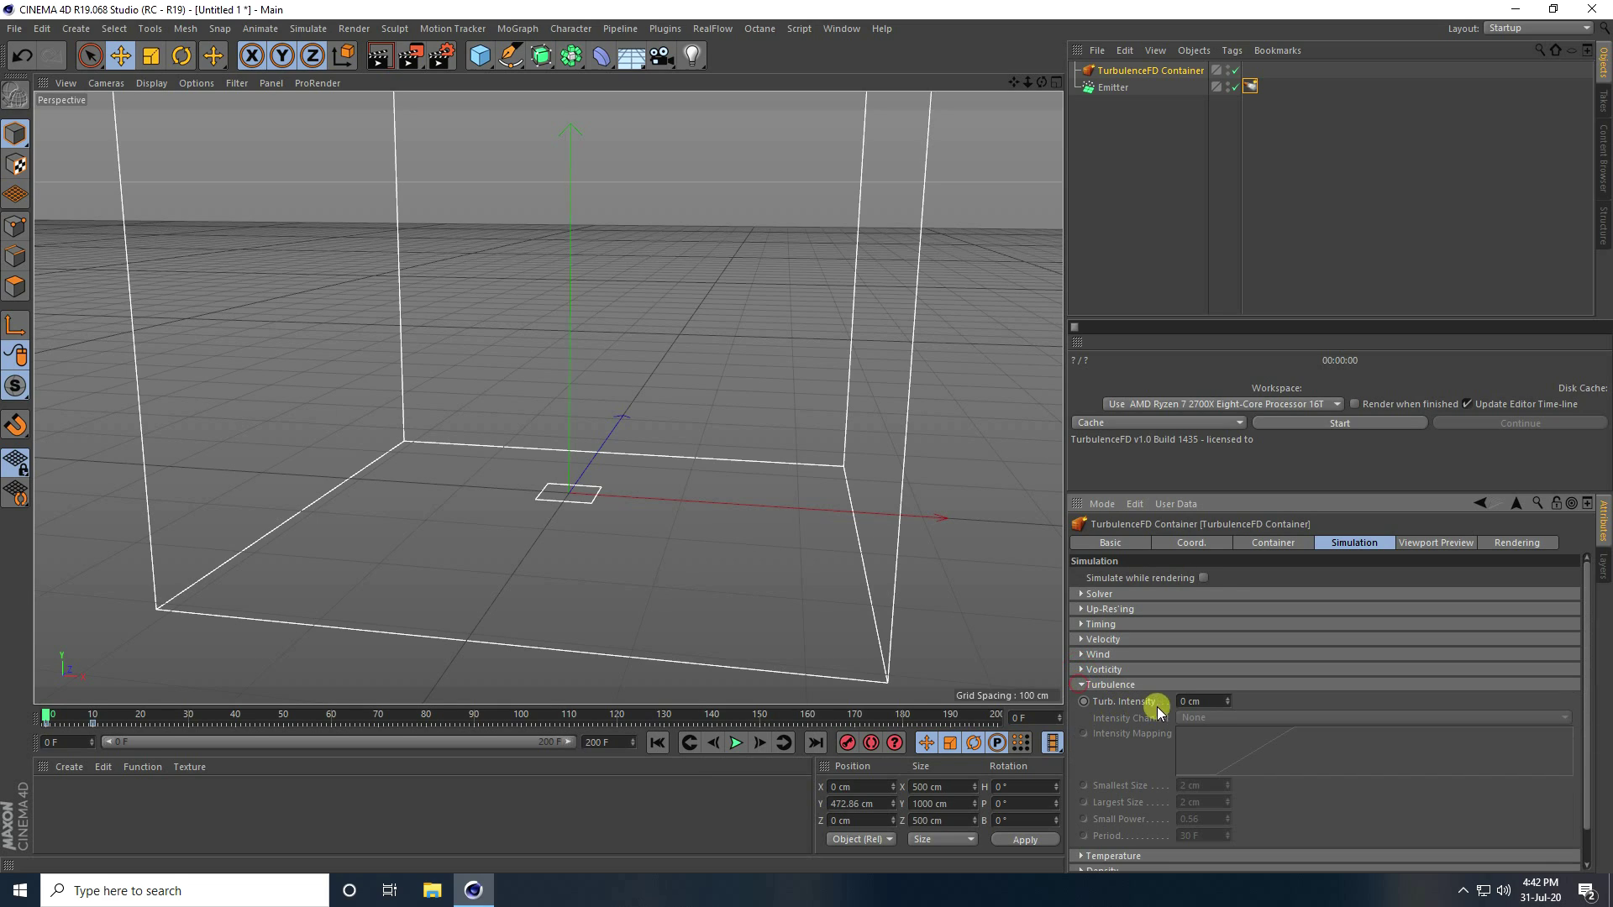
left_click(1203, 702)
type("15")
key("Return")
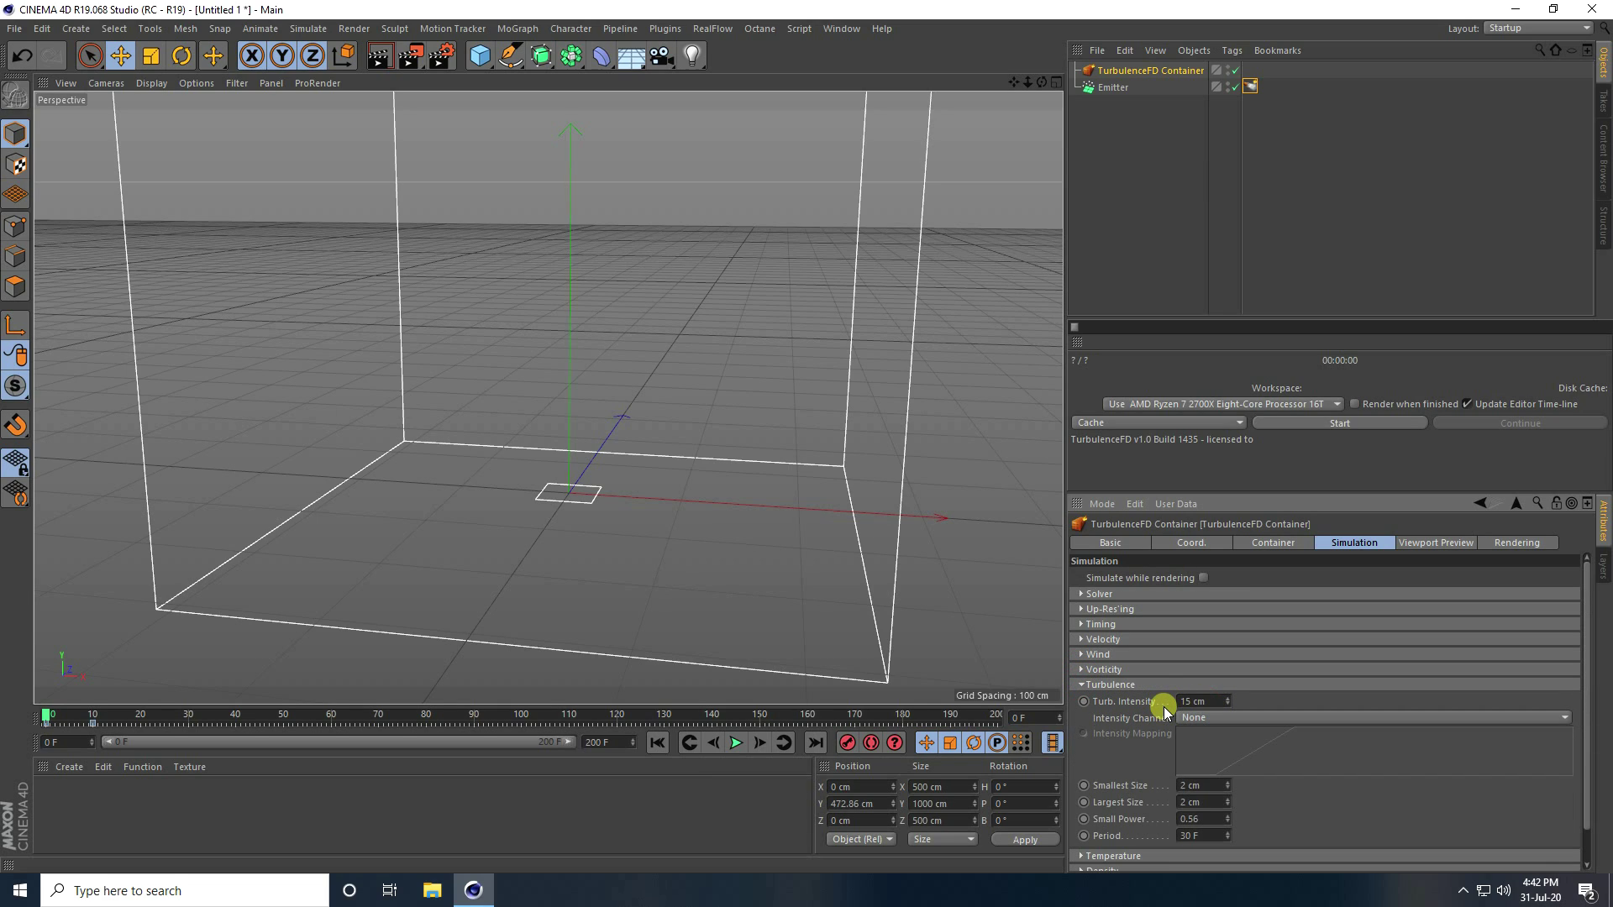
left_click(1081, 685)
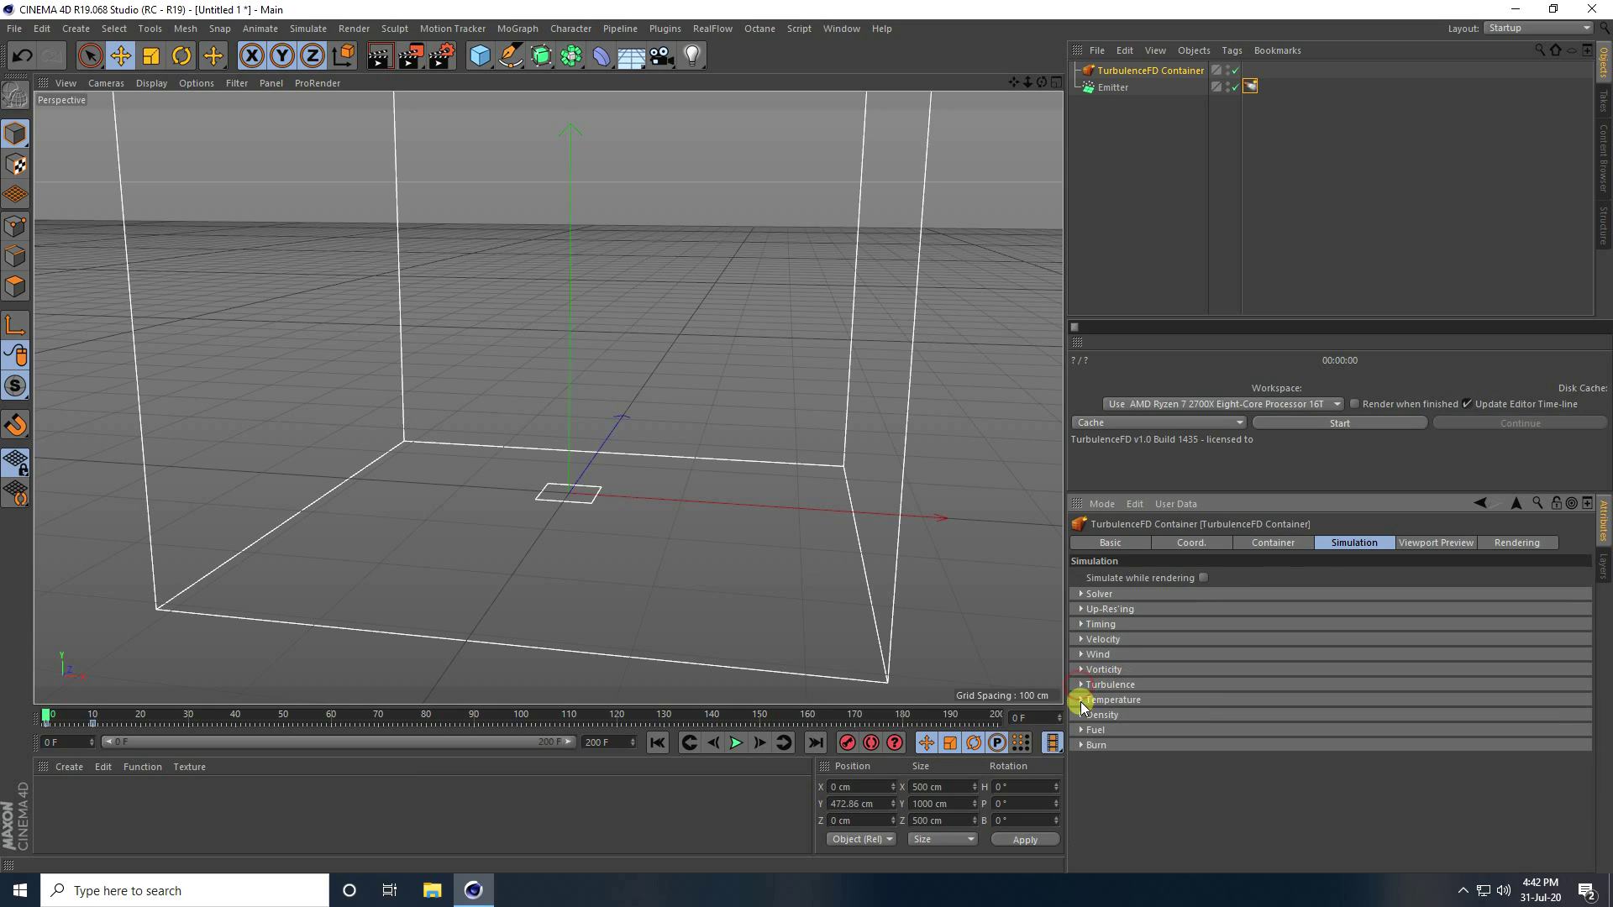
Step: Activate the Density simulation in the container's Density settings
left_click(1081, 700)
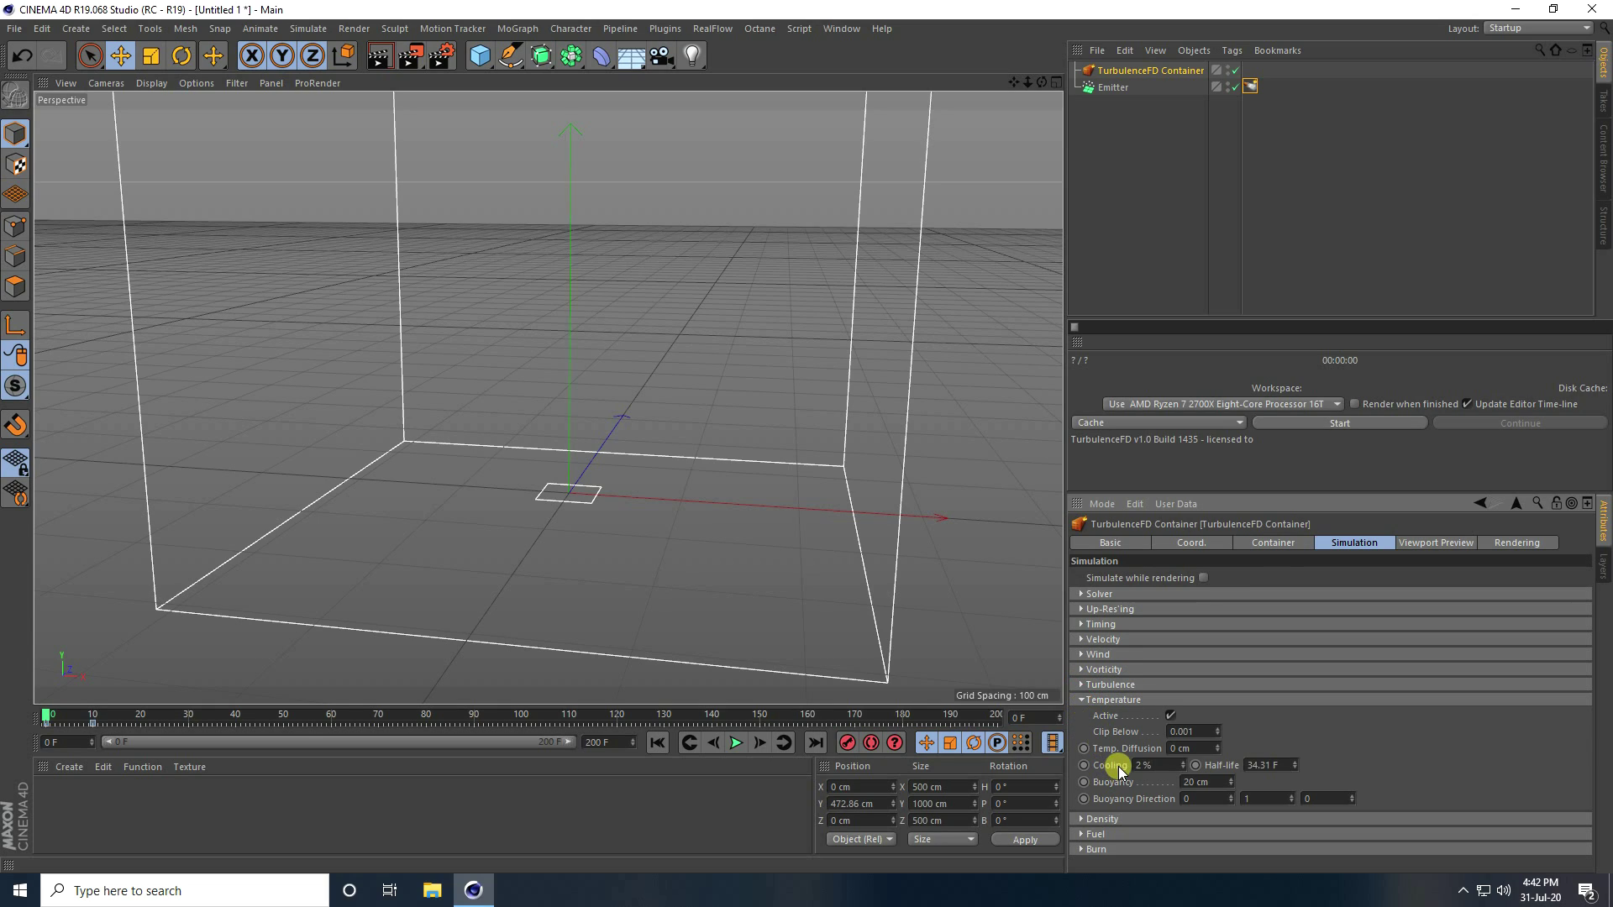
left_click(1083, 700)
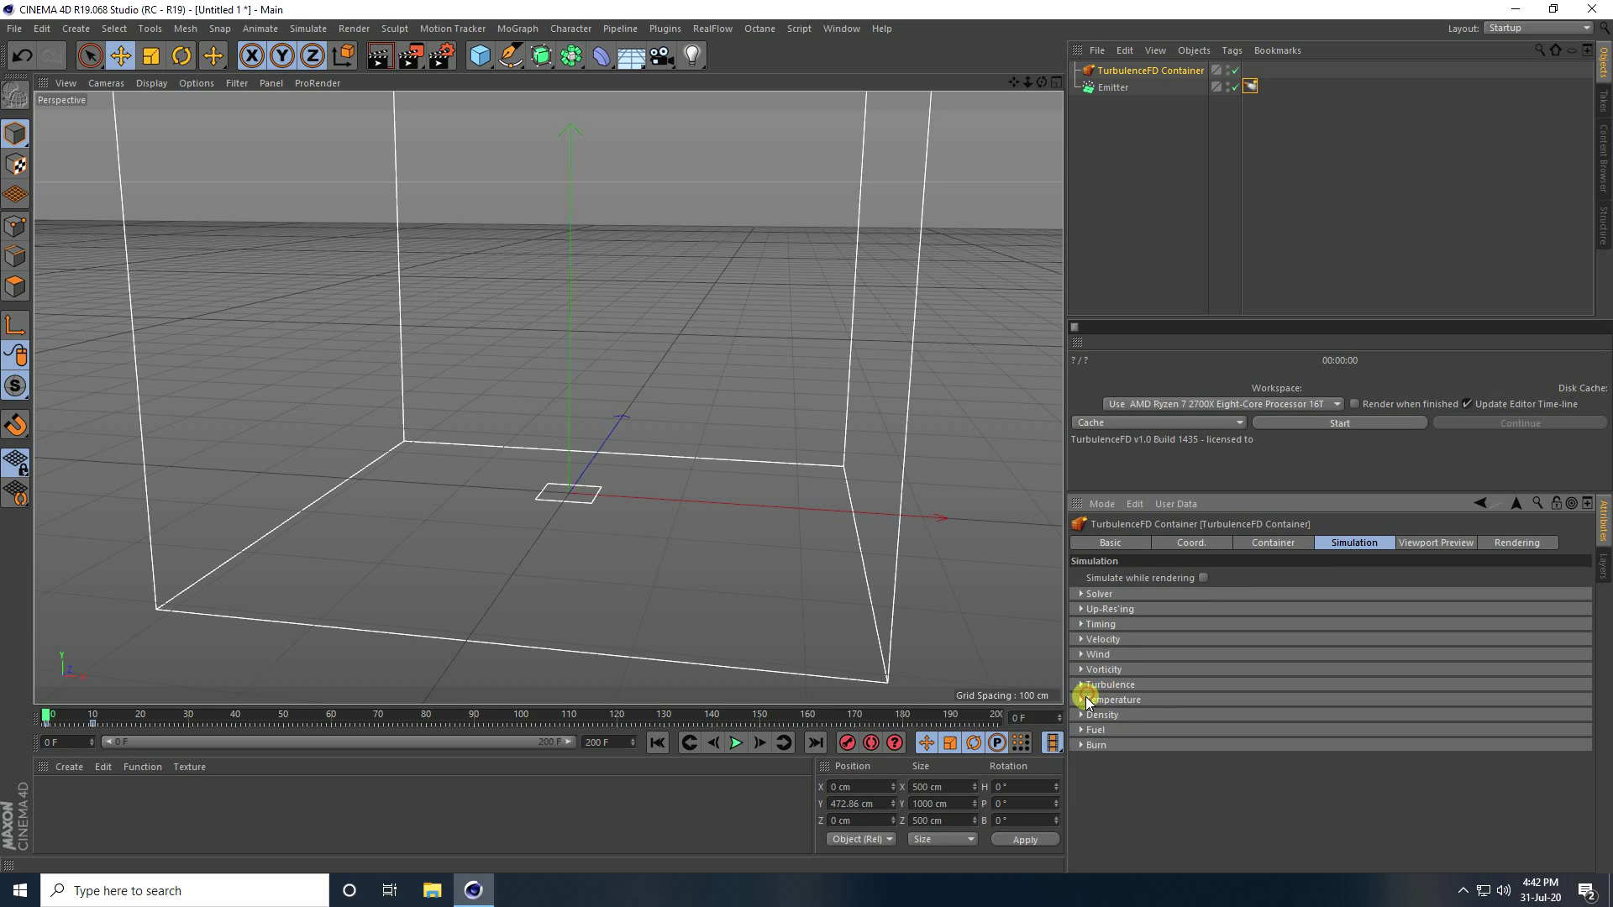
left_click(1082, 715)
left_click(1169, 731)
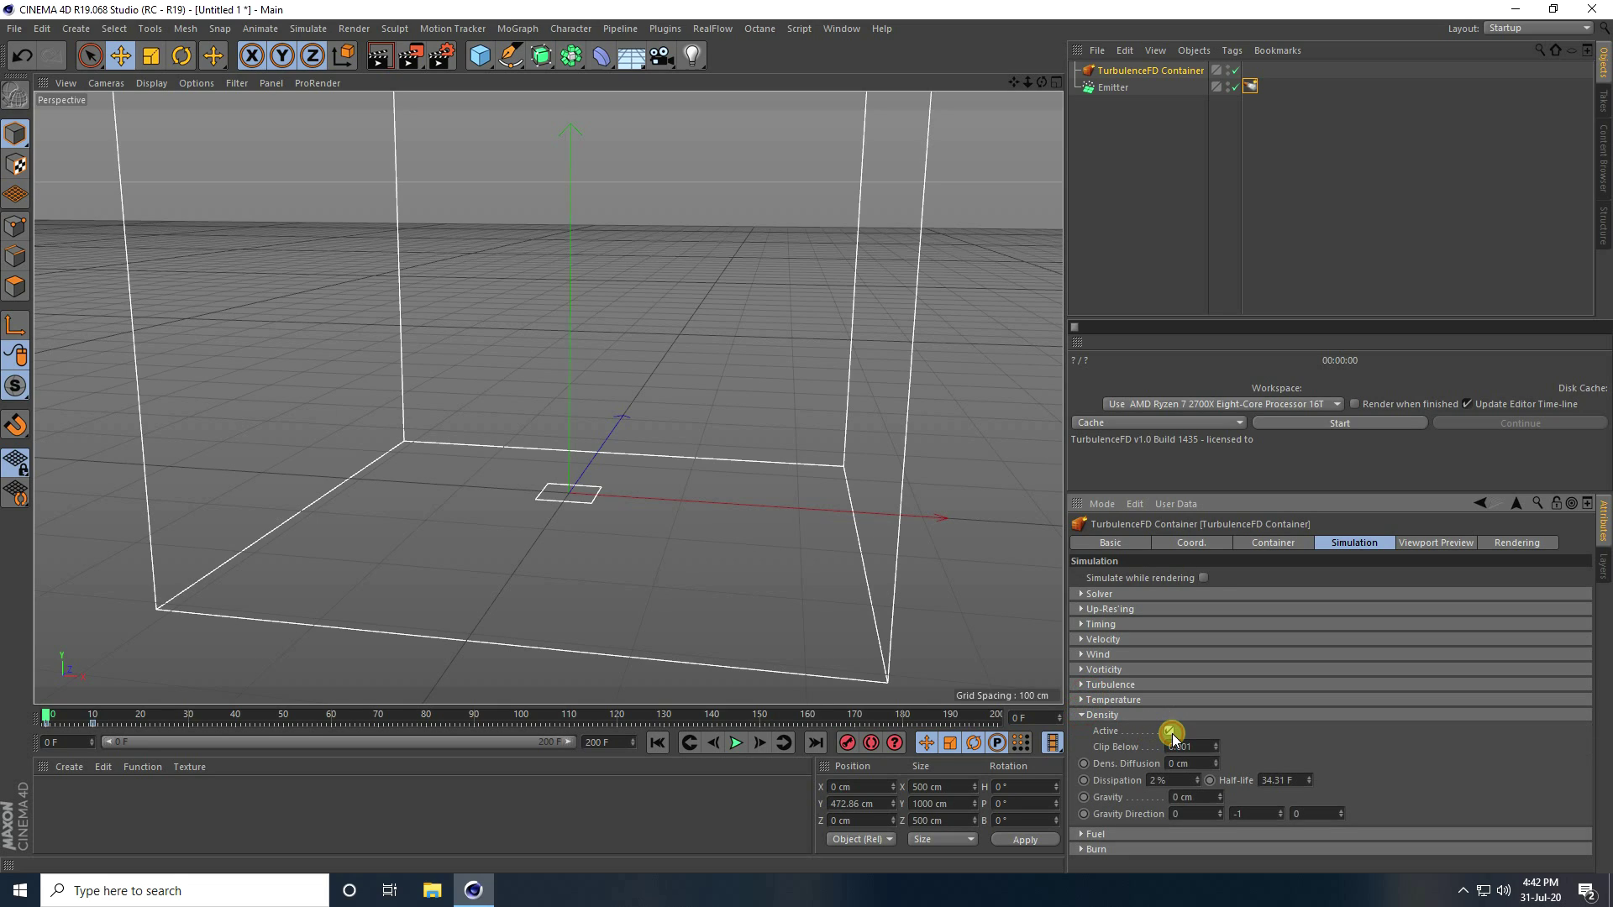
left_click(1081, 715)
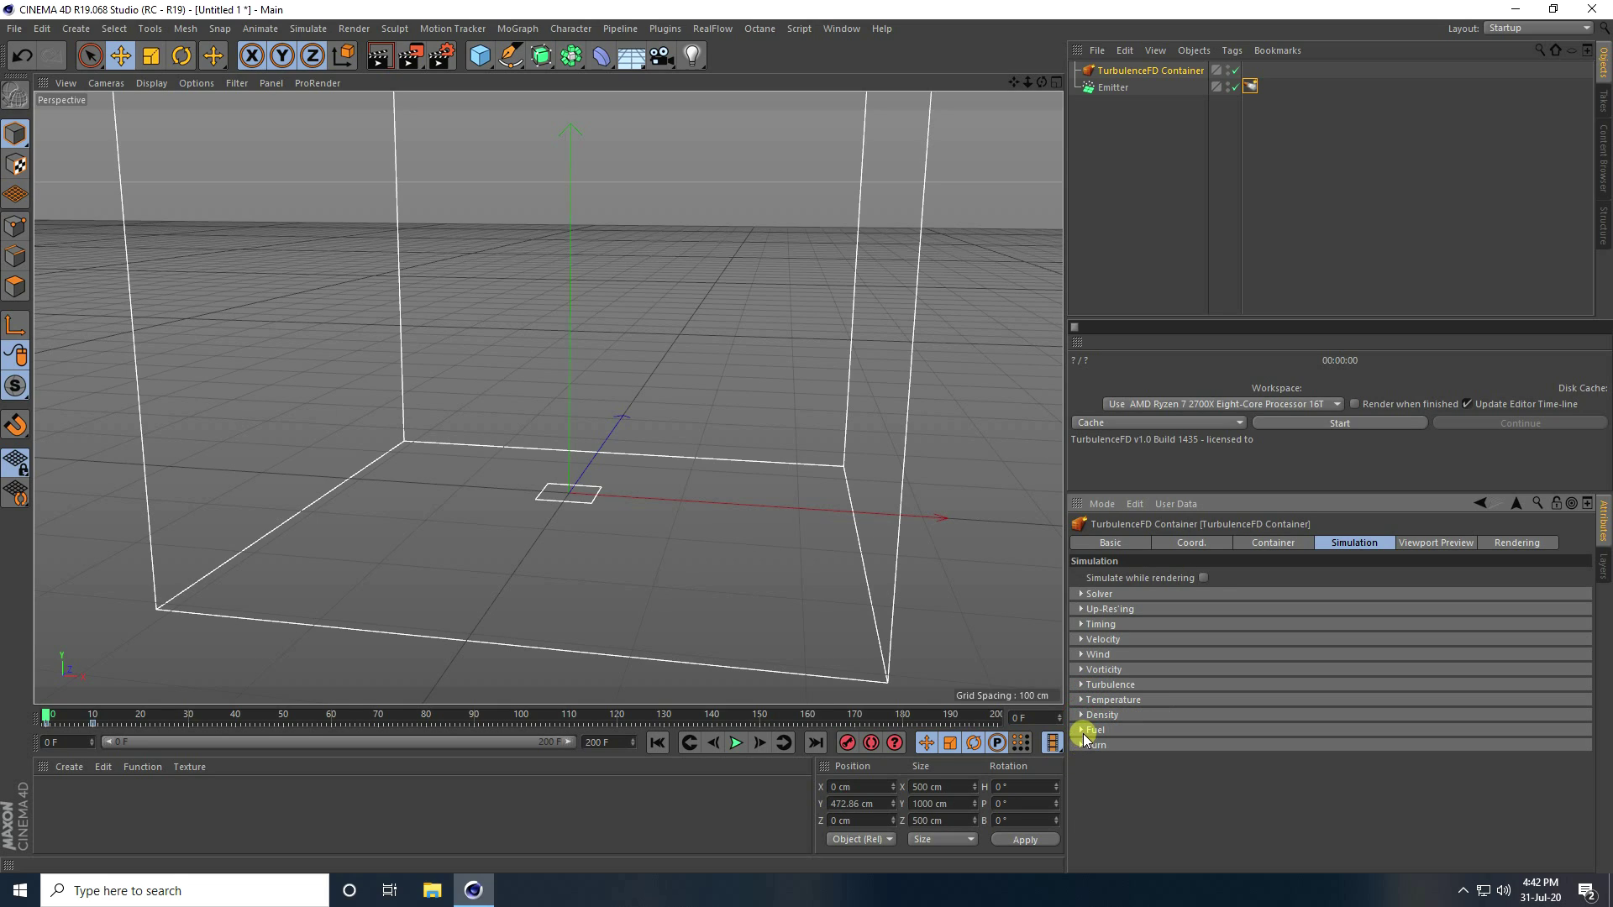
Step: Activate Fuel with Diffusion 0.3, Expansion 0.2, Temp. Emission 6 and Density Emission 13
left_click(1082, 730)
left_click(1196, 745)
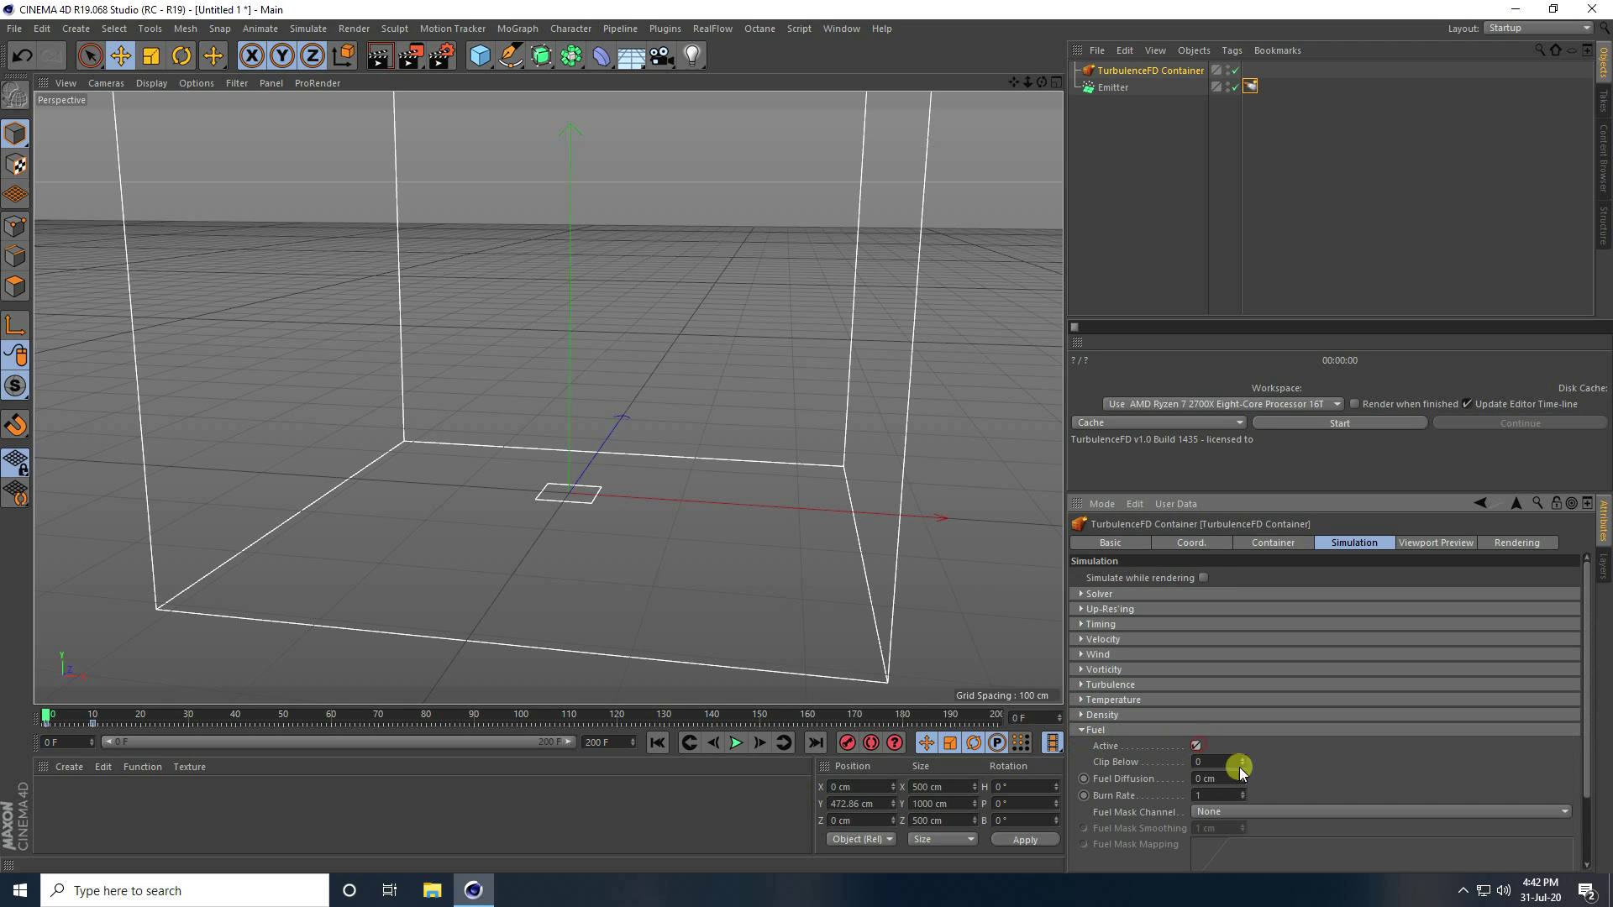
left_click_drag(1302, 775, 1315, 690)
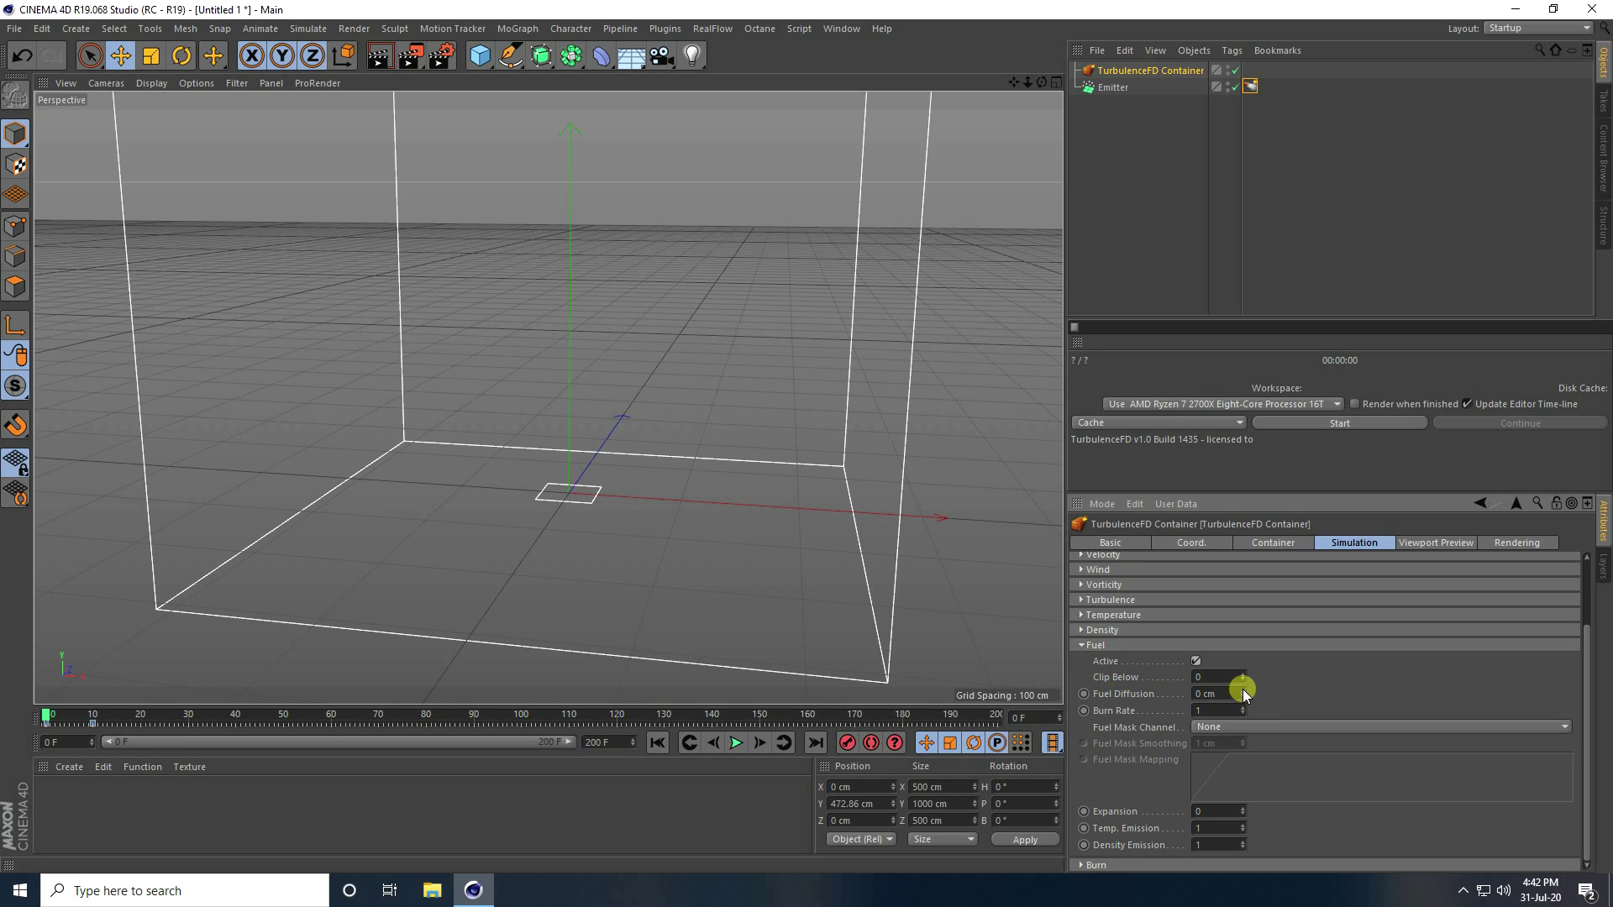
left_click(1210, 694)
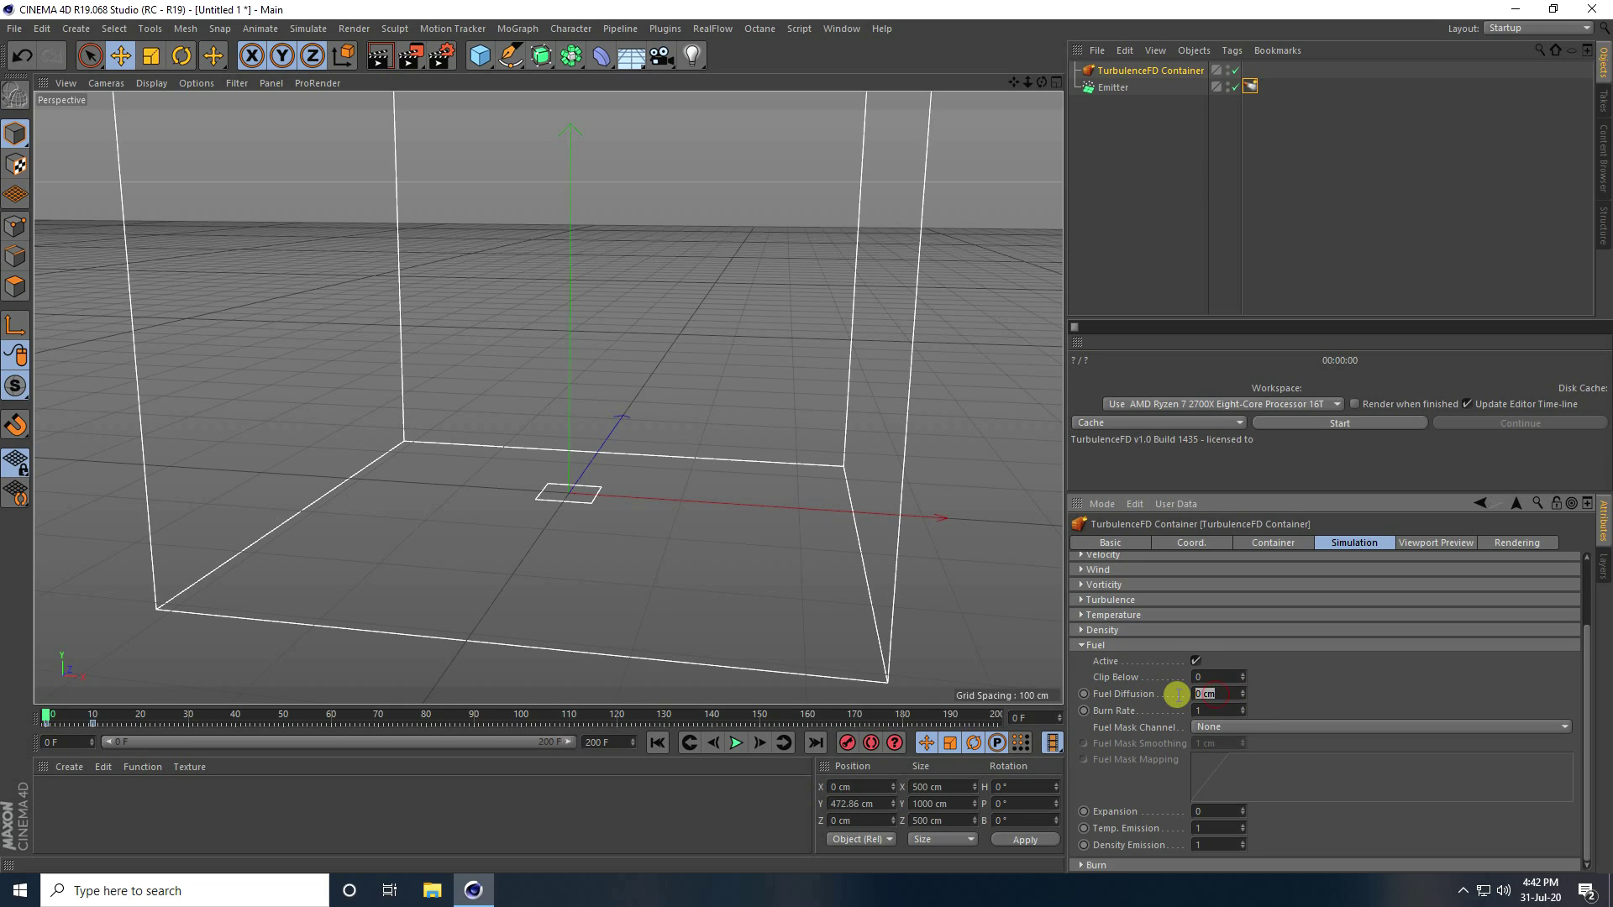
type("0.3")
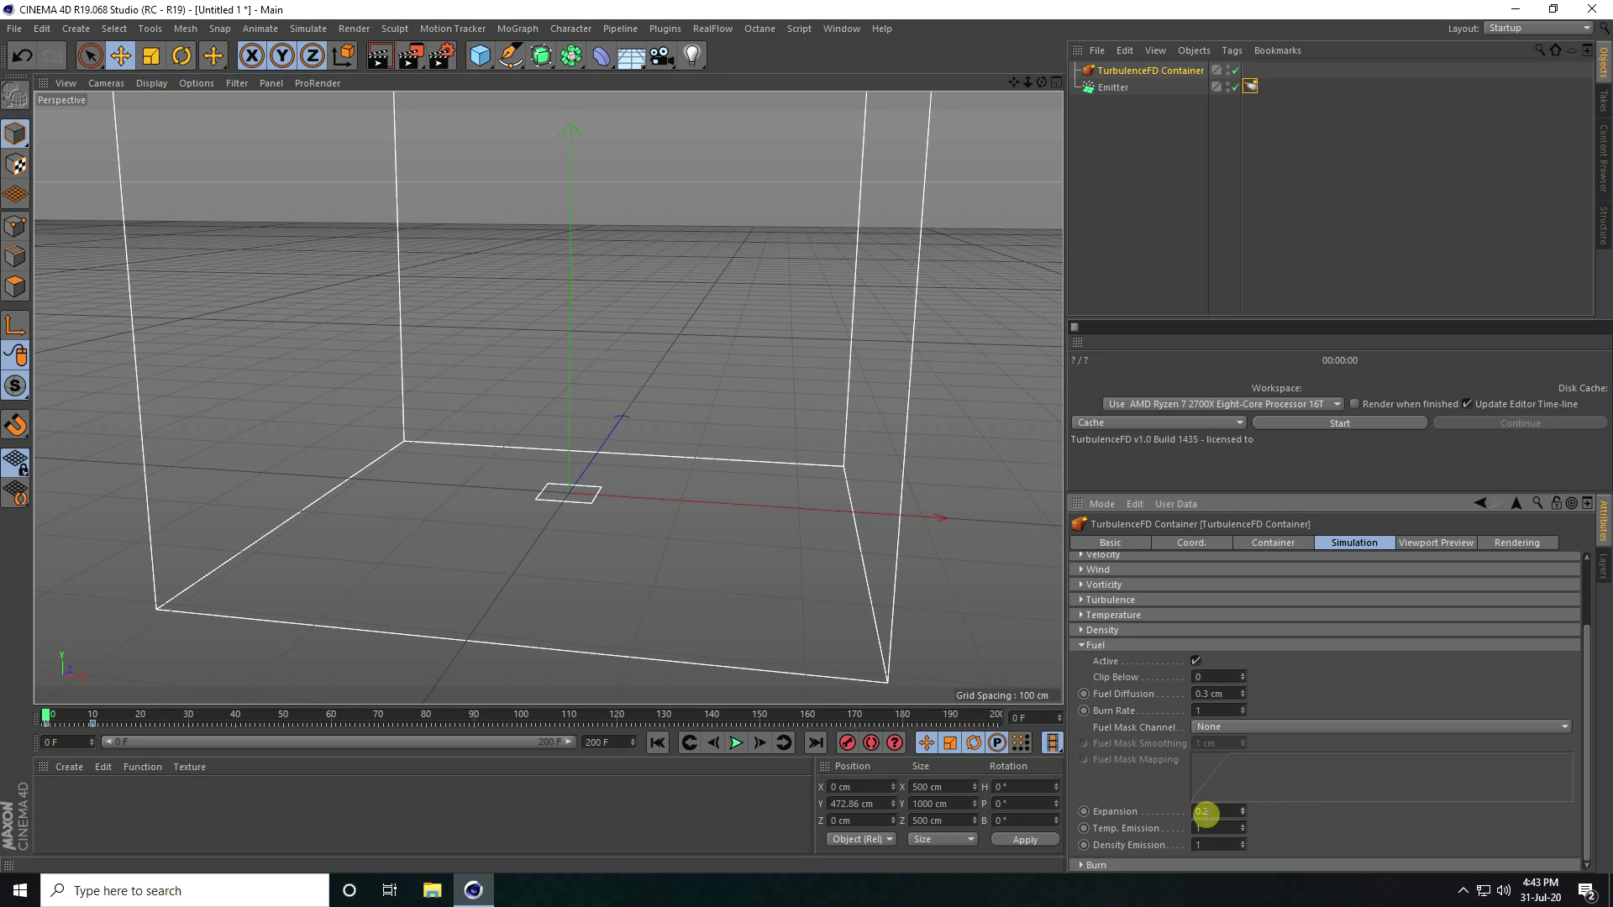
double_click(1210, 812)
left_click_drag(1245, 827, 1209, 828)
double_click(1212, 844)
Step: Activate Burn with a Linear Decay of 0.02 and collapse the Fuel and Burn groups
left_click(1086, 865)
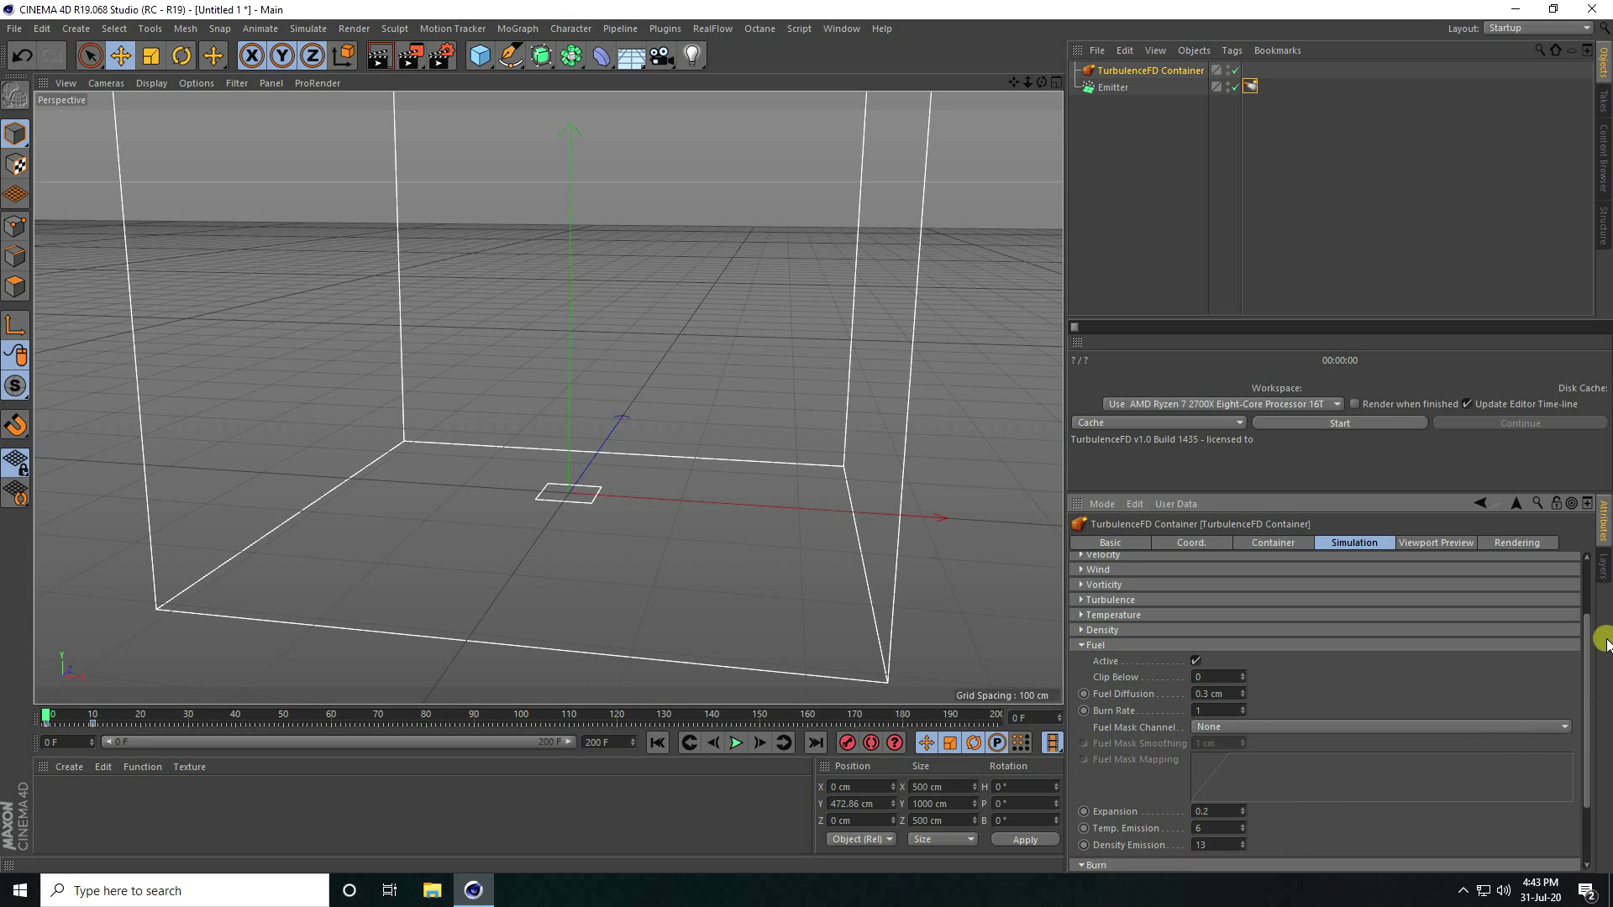
left_click_drag(1586, 668, 1587, 710)
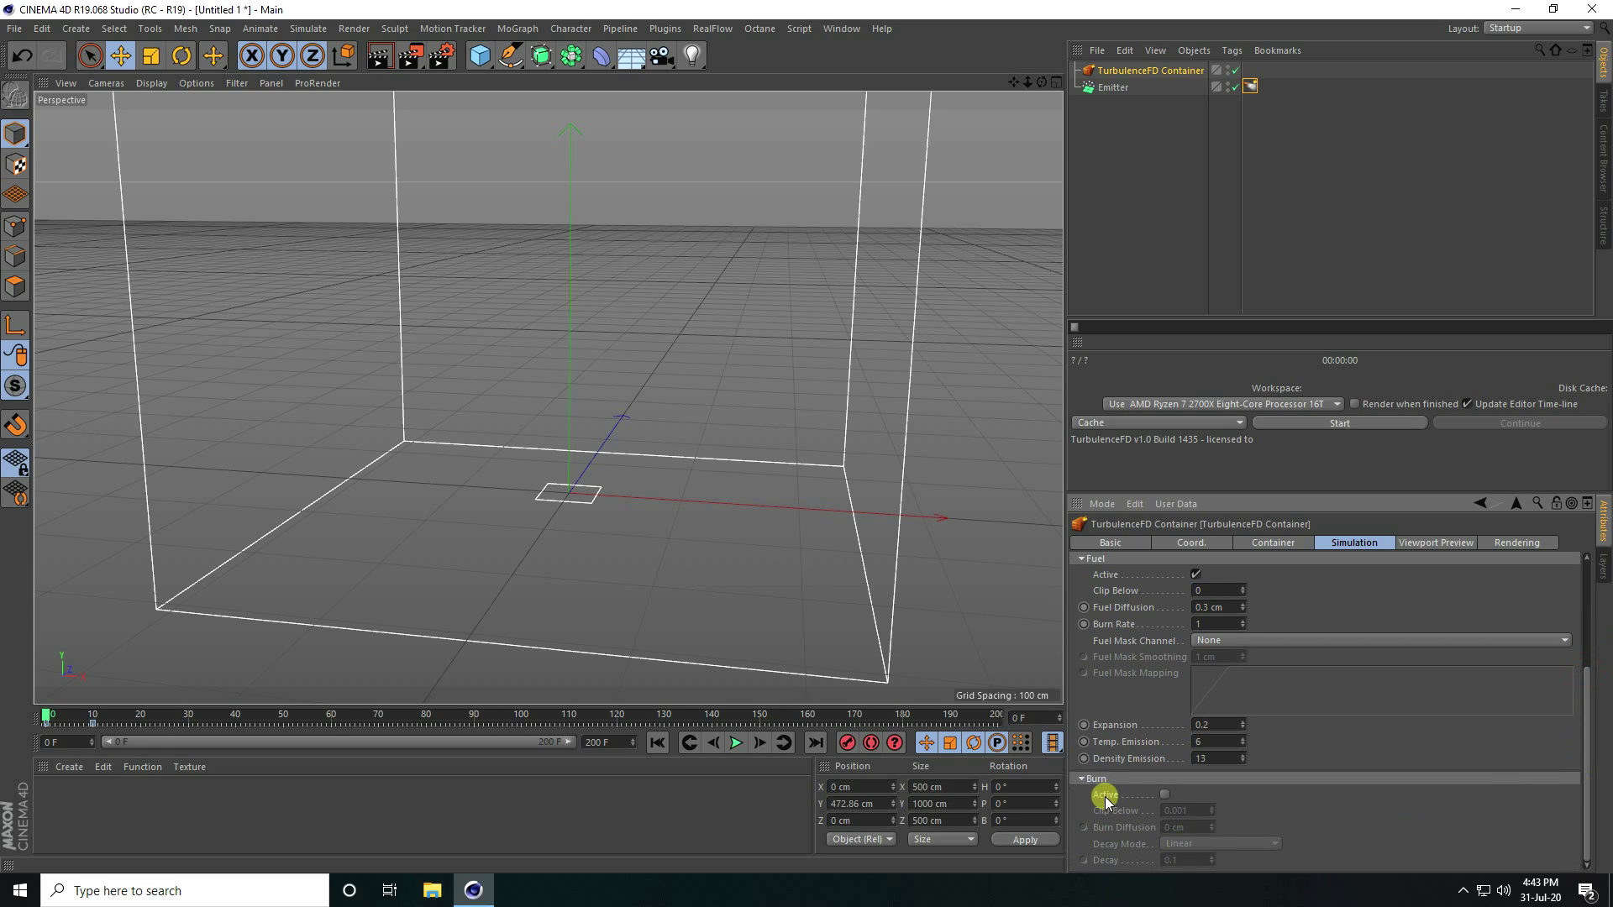
left_click(1165, 793)
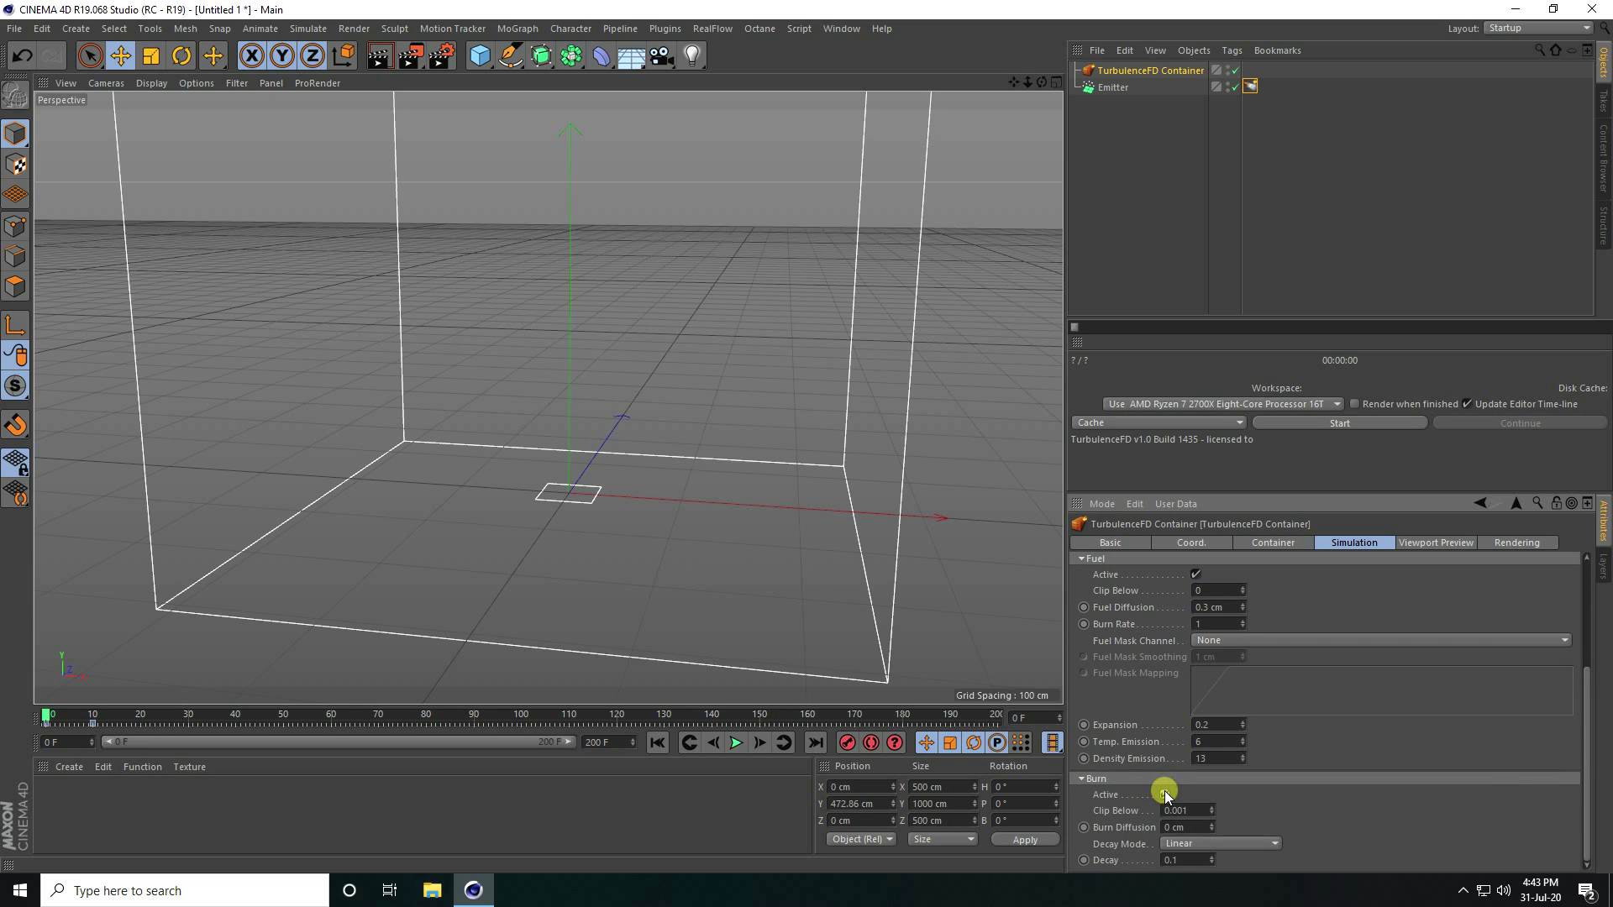
left_click(1189, 859)
left_click_drag(1583, 713, 1584, 576)
left_click(1081, 730)
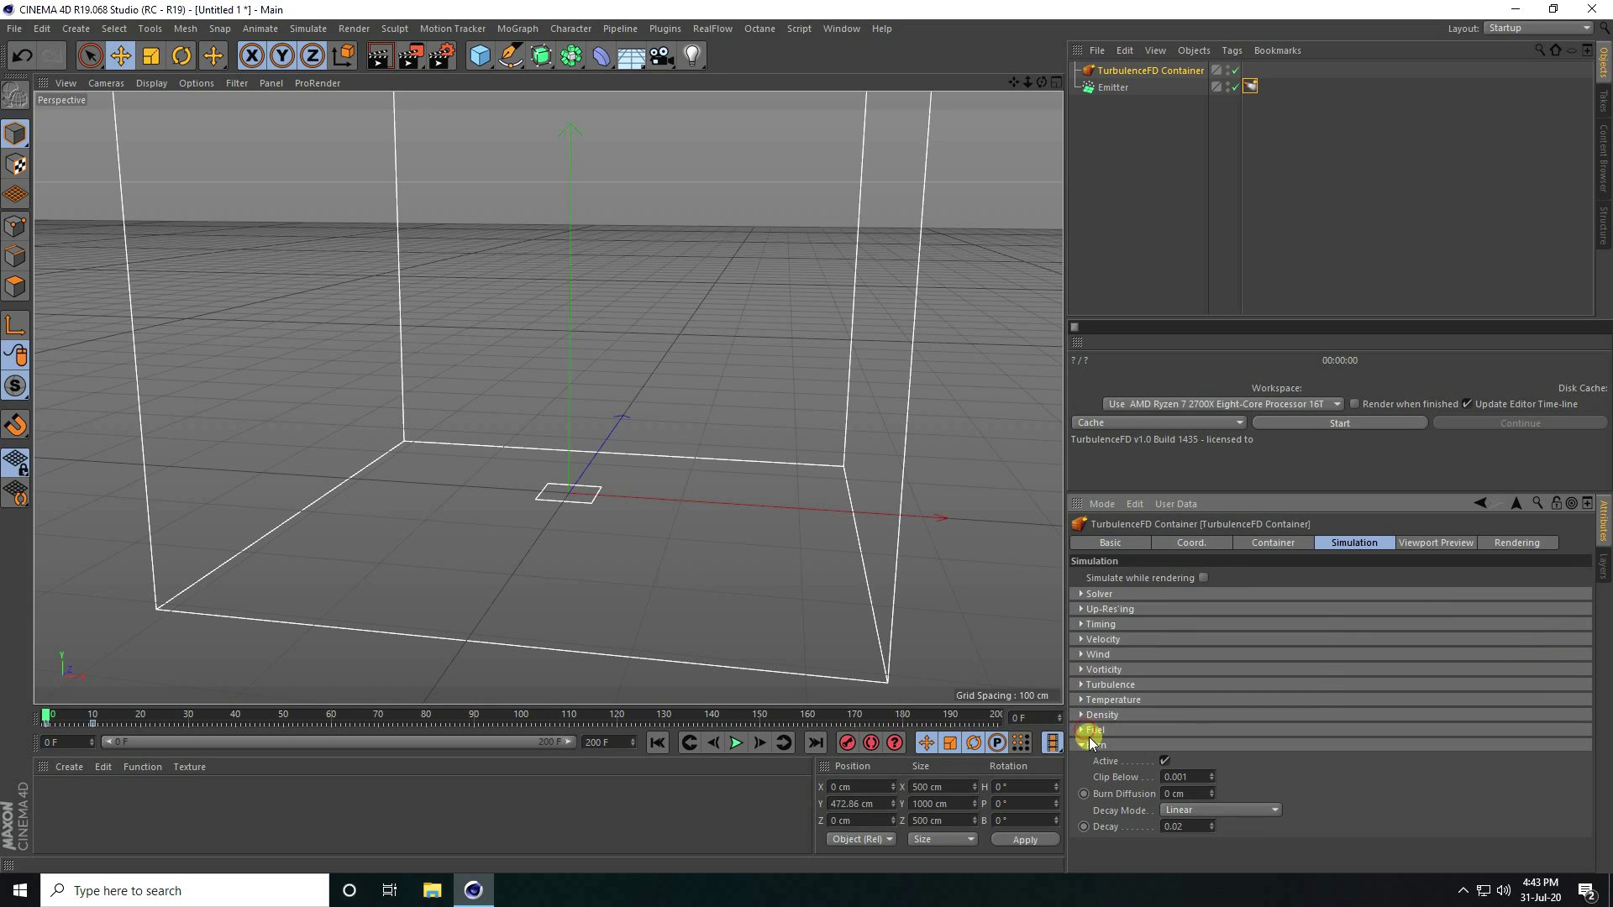
left_click(1082, 746)
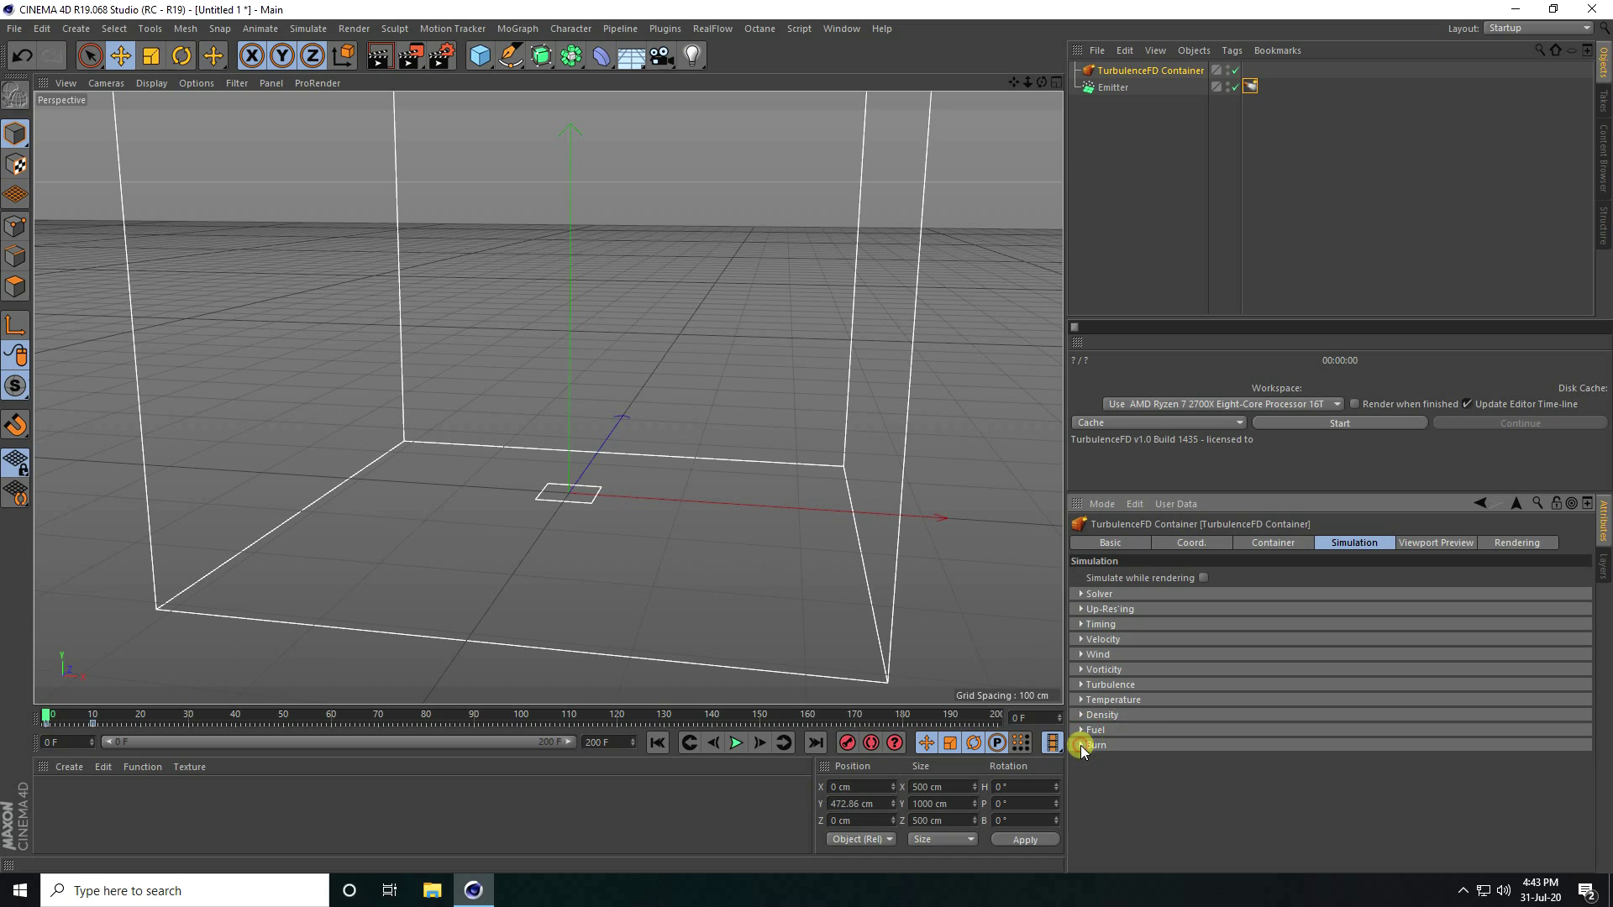
Step: Set the container's viewport preview channel to Density
left_click(1425, 541)
left_click(1228, 614)
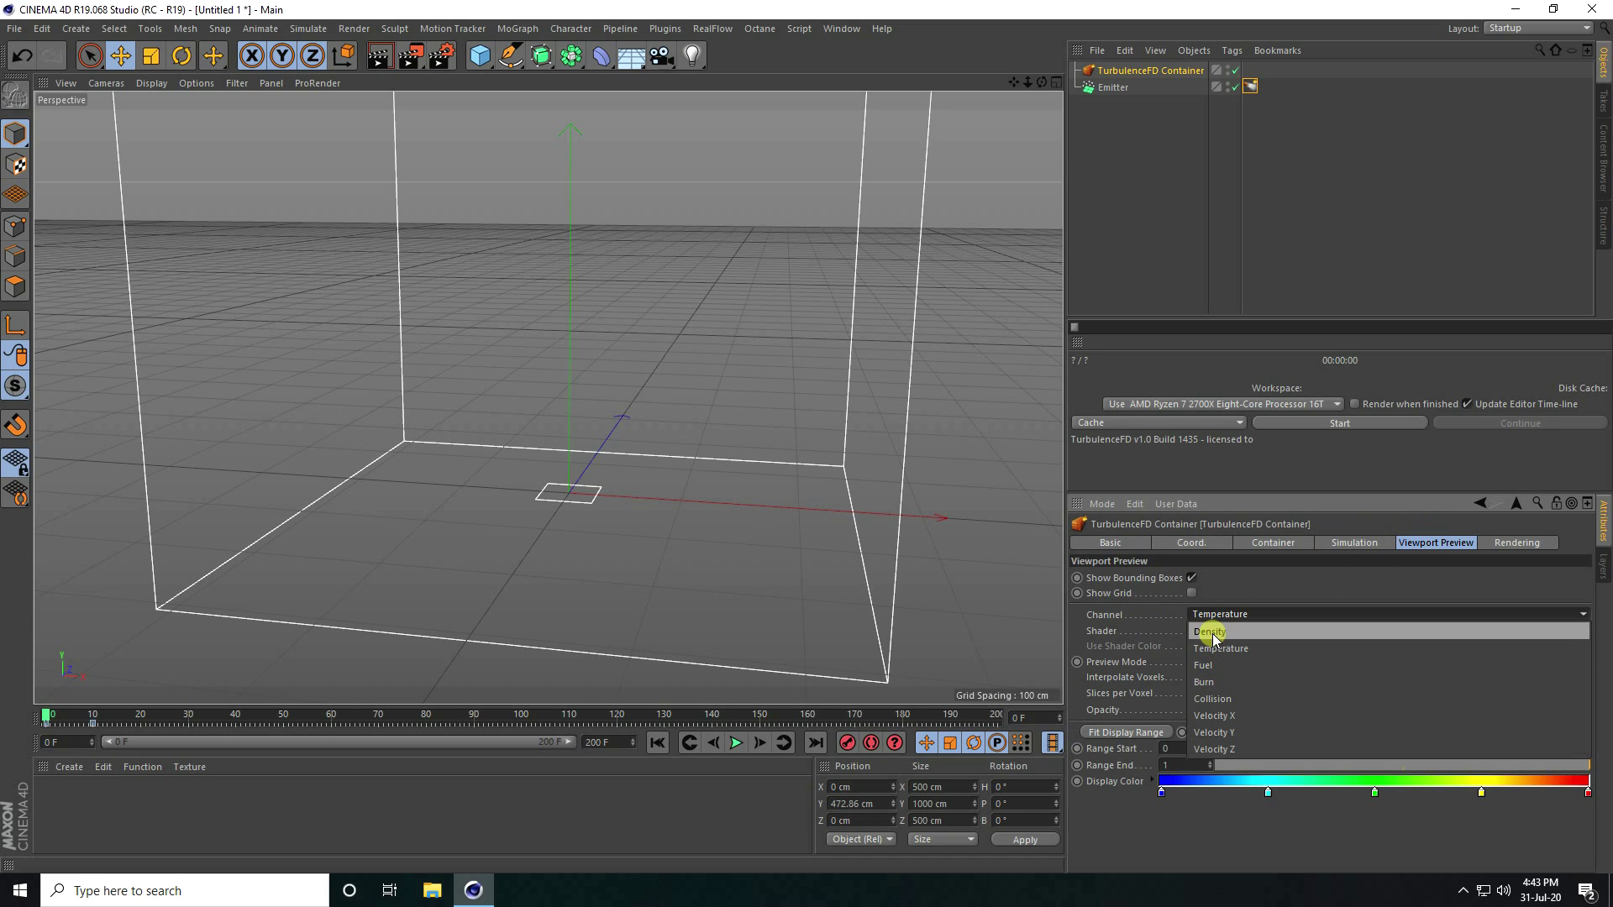
left_click(1213, 633)
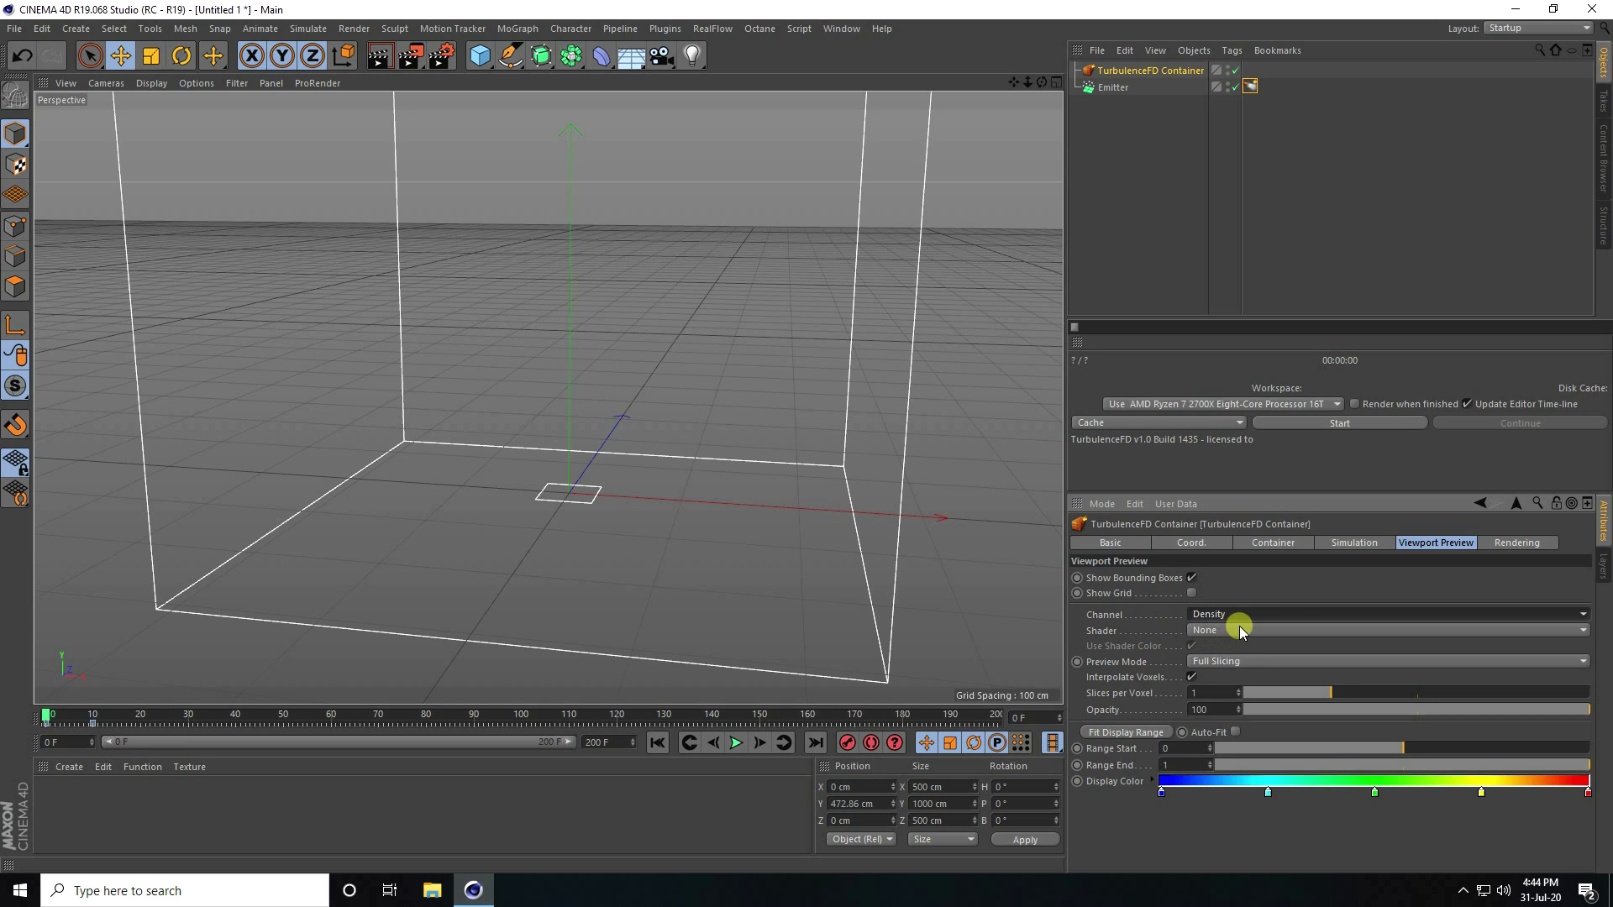
Step: Set the Smoke Shader's mapping channel to Density
left_click(1529, 542)
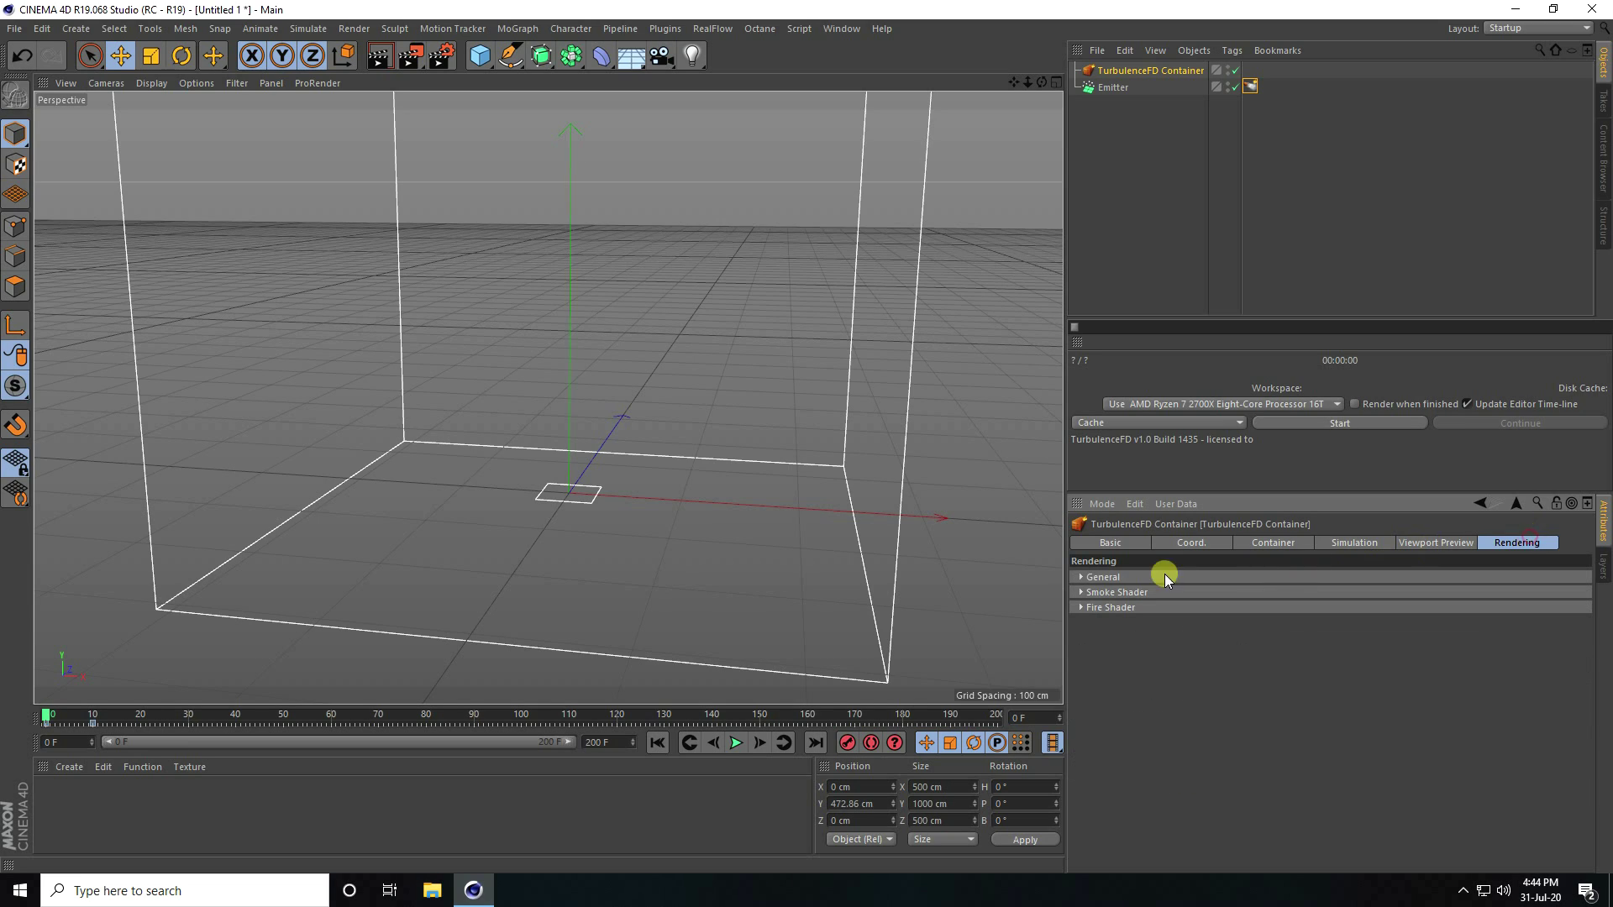
left_click(1081, 592)
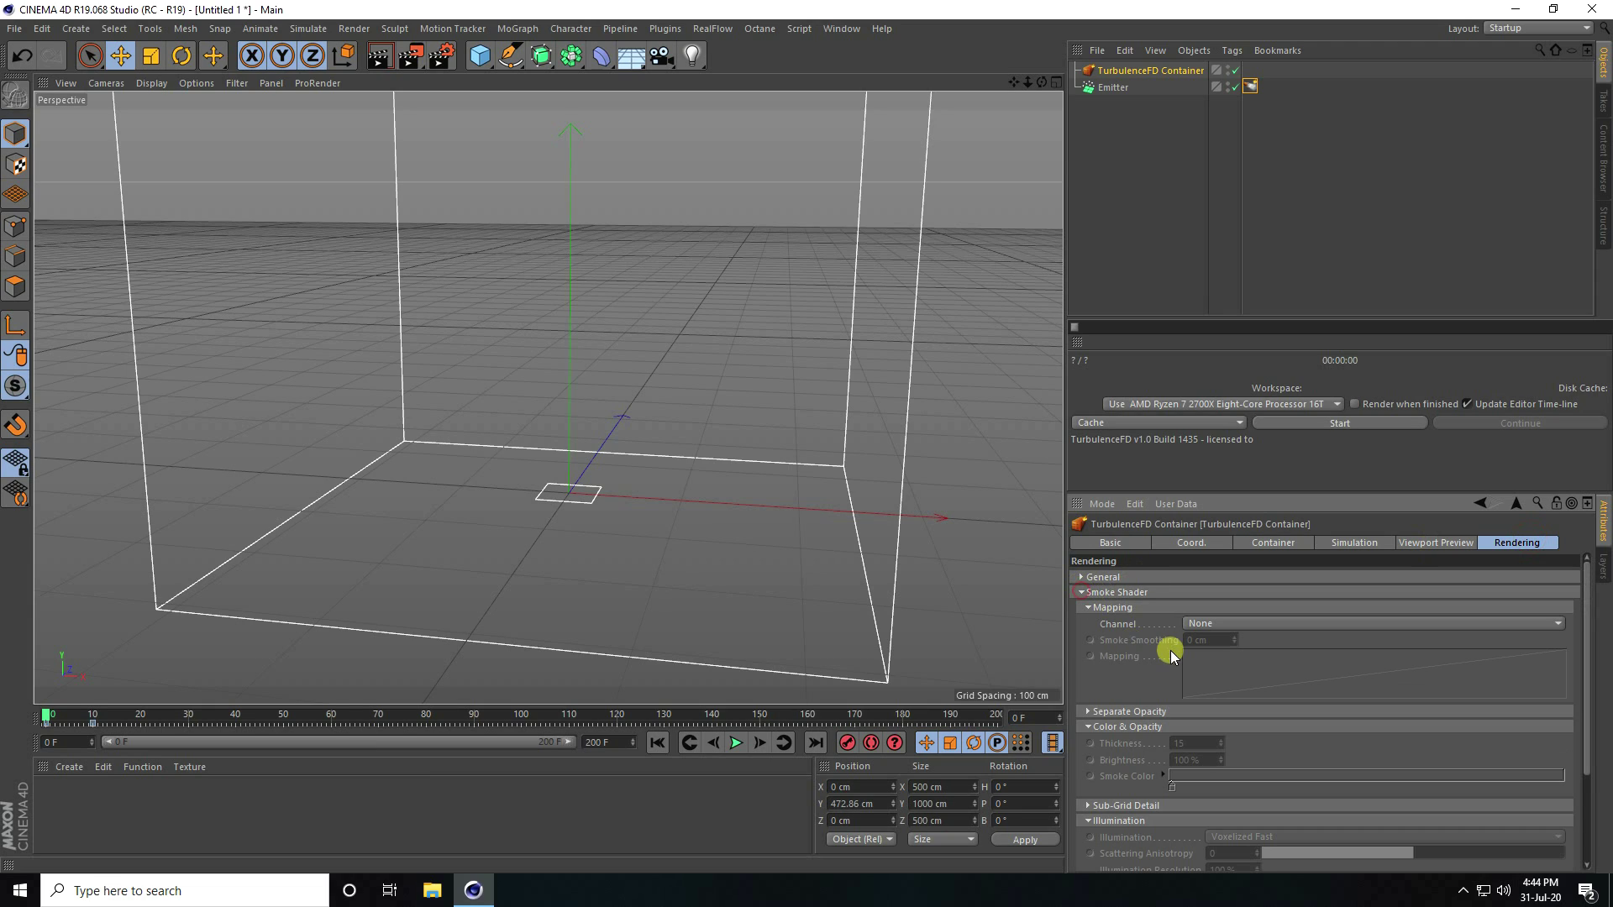
left_click(1218, 623)
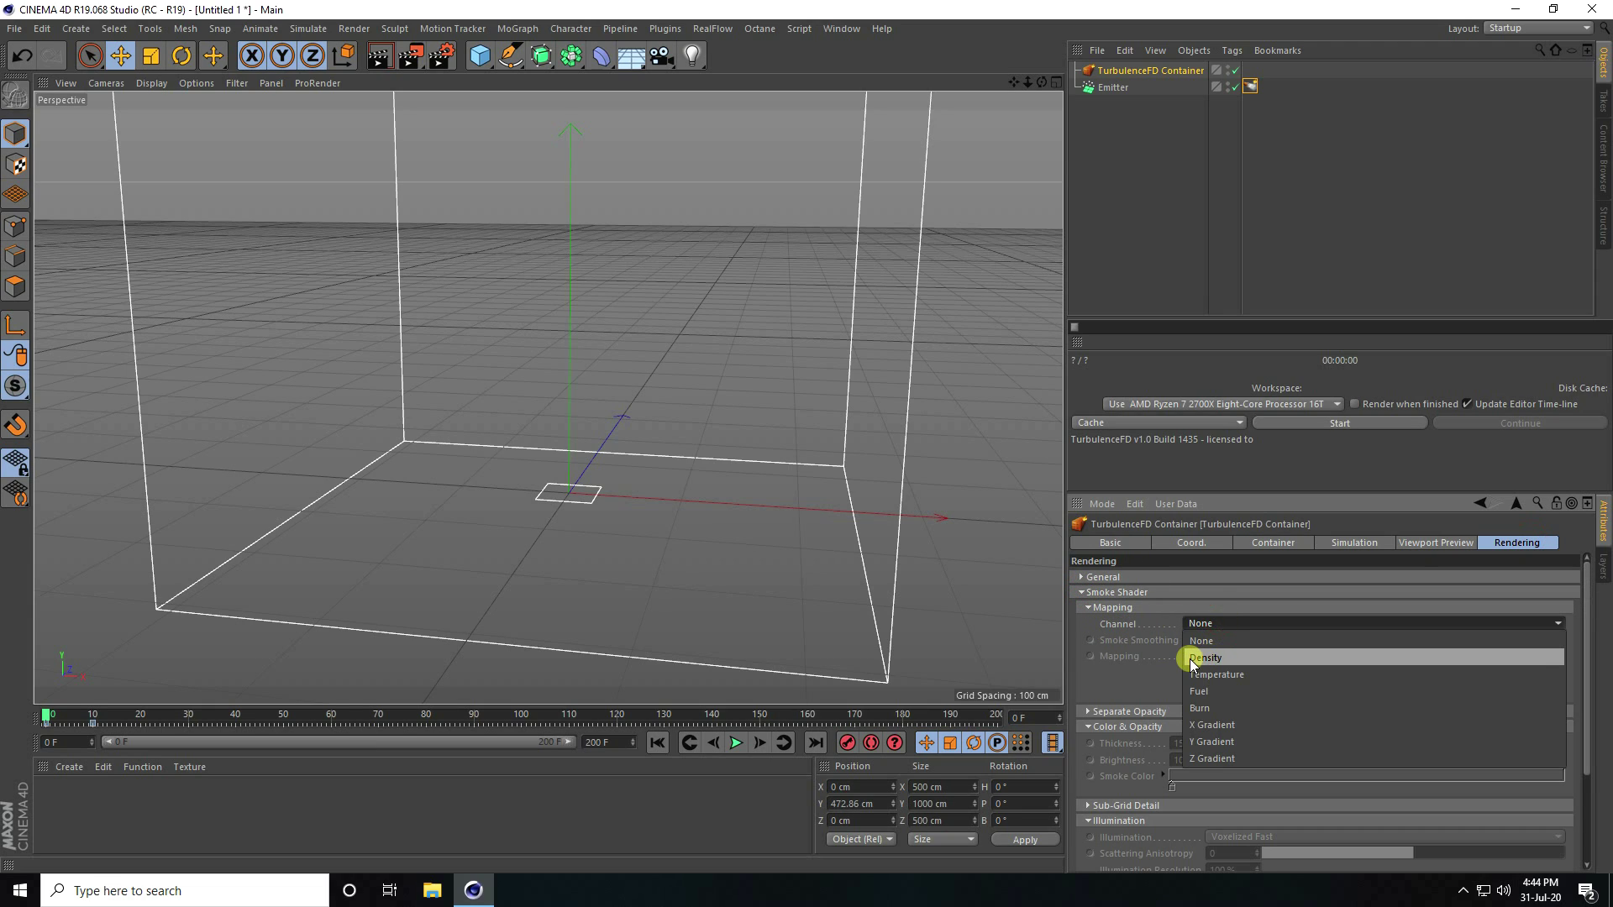
left_click(1234, 659)
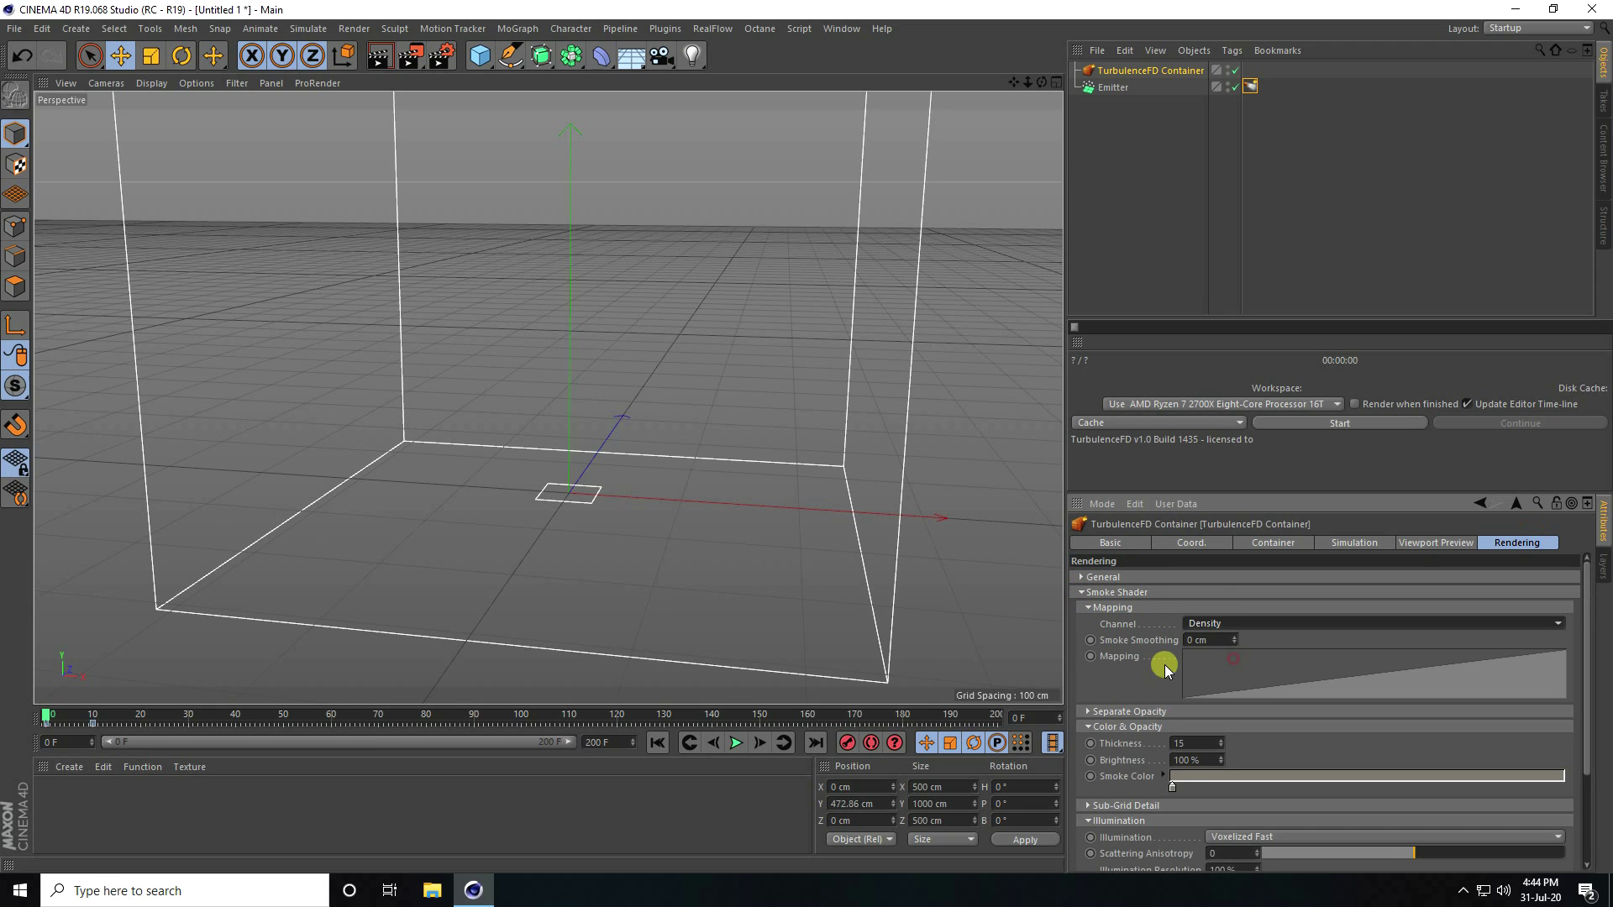
left_click(1088, 607)
left_click(1082, 592)
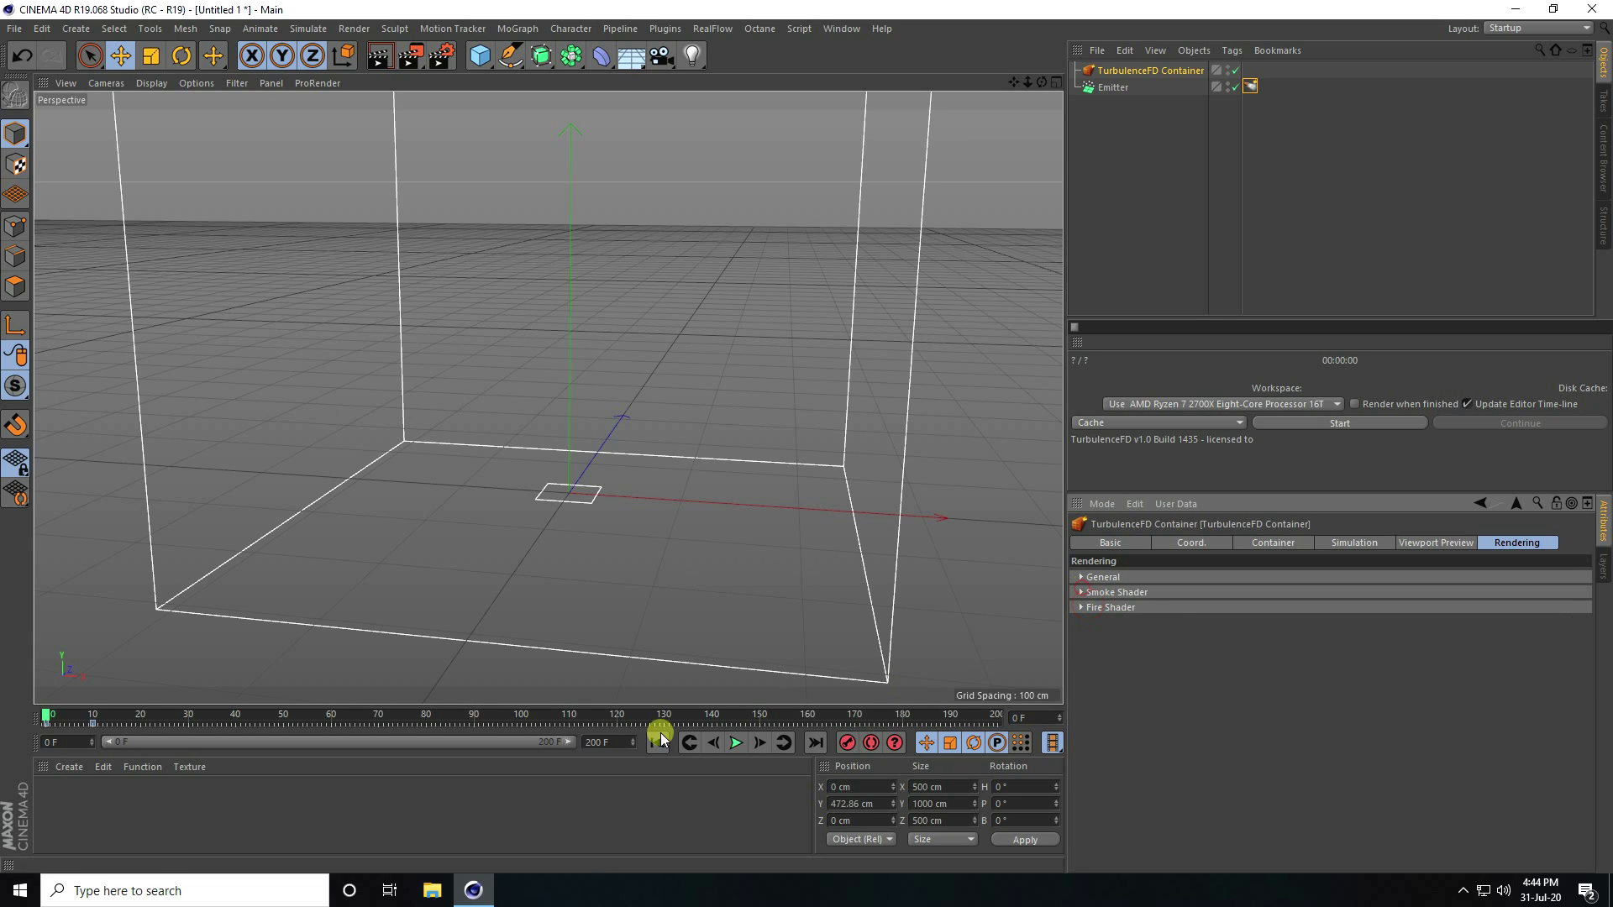
Step: Start the TurbulenceFD simulation from frame 0, accepting the memory warning
left_click(662, 743)
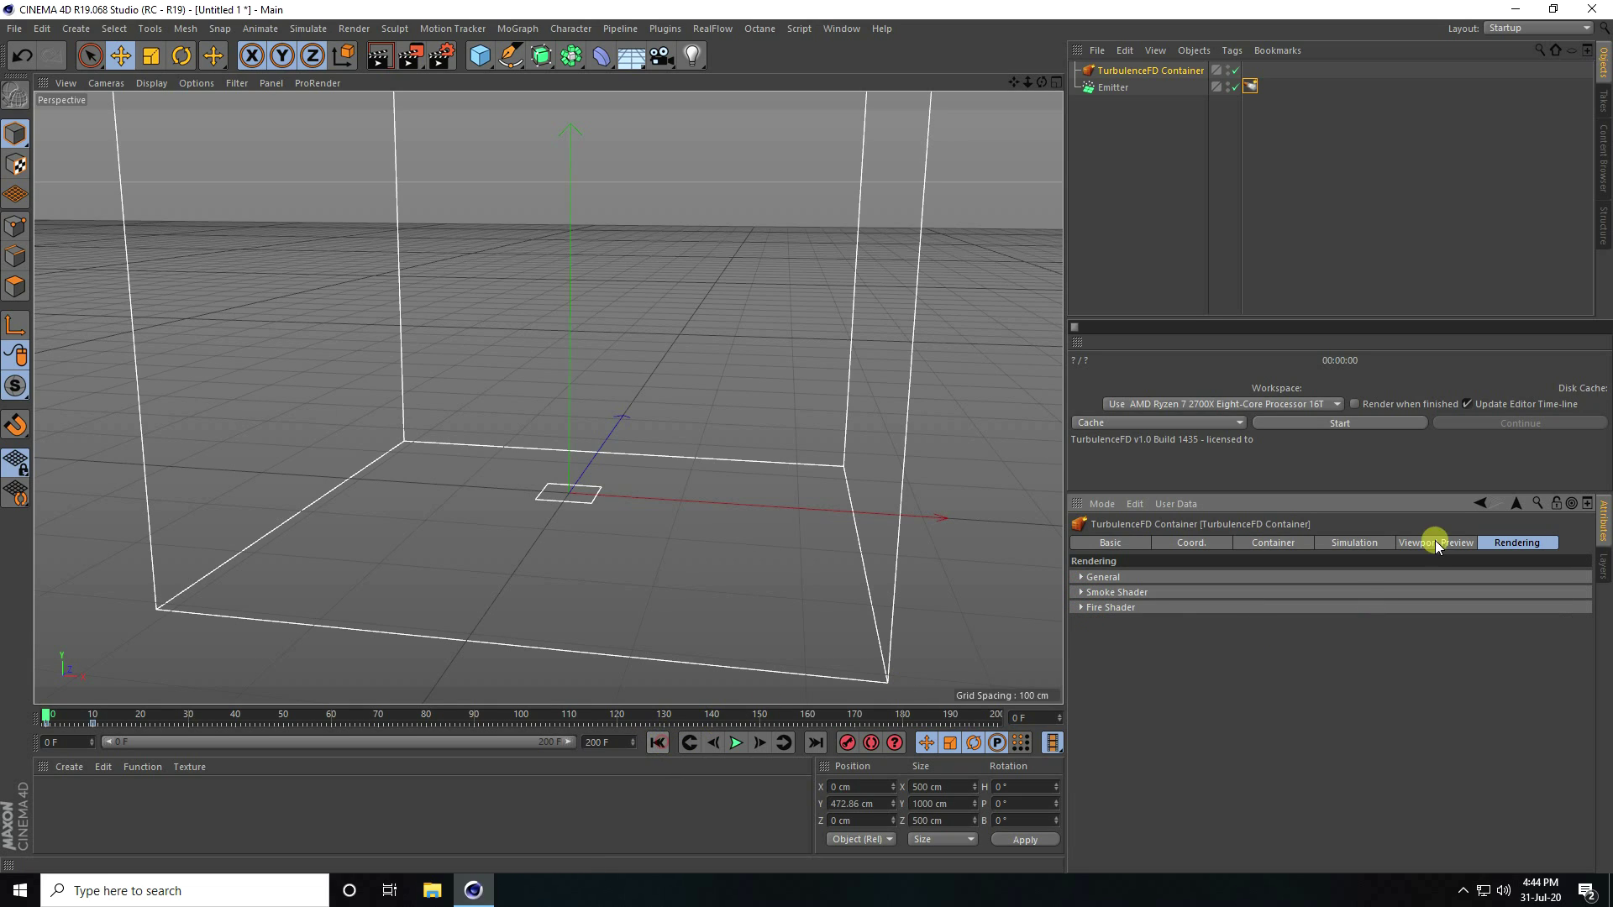
left_click(1342, 424)
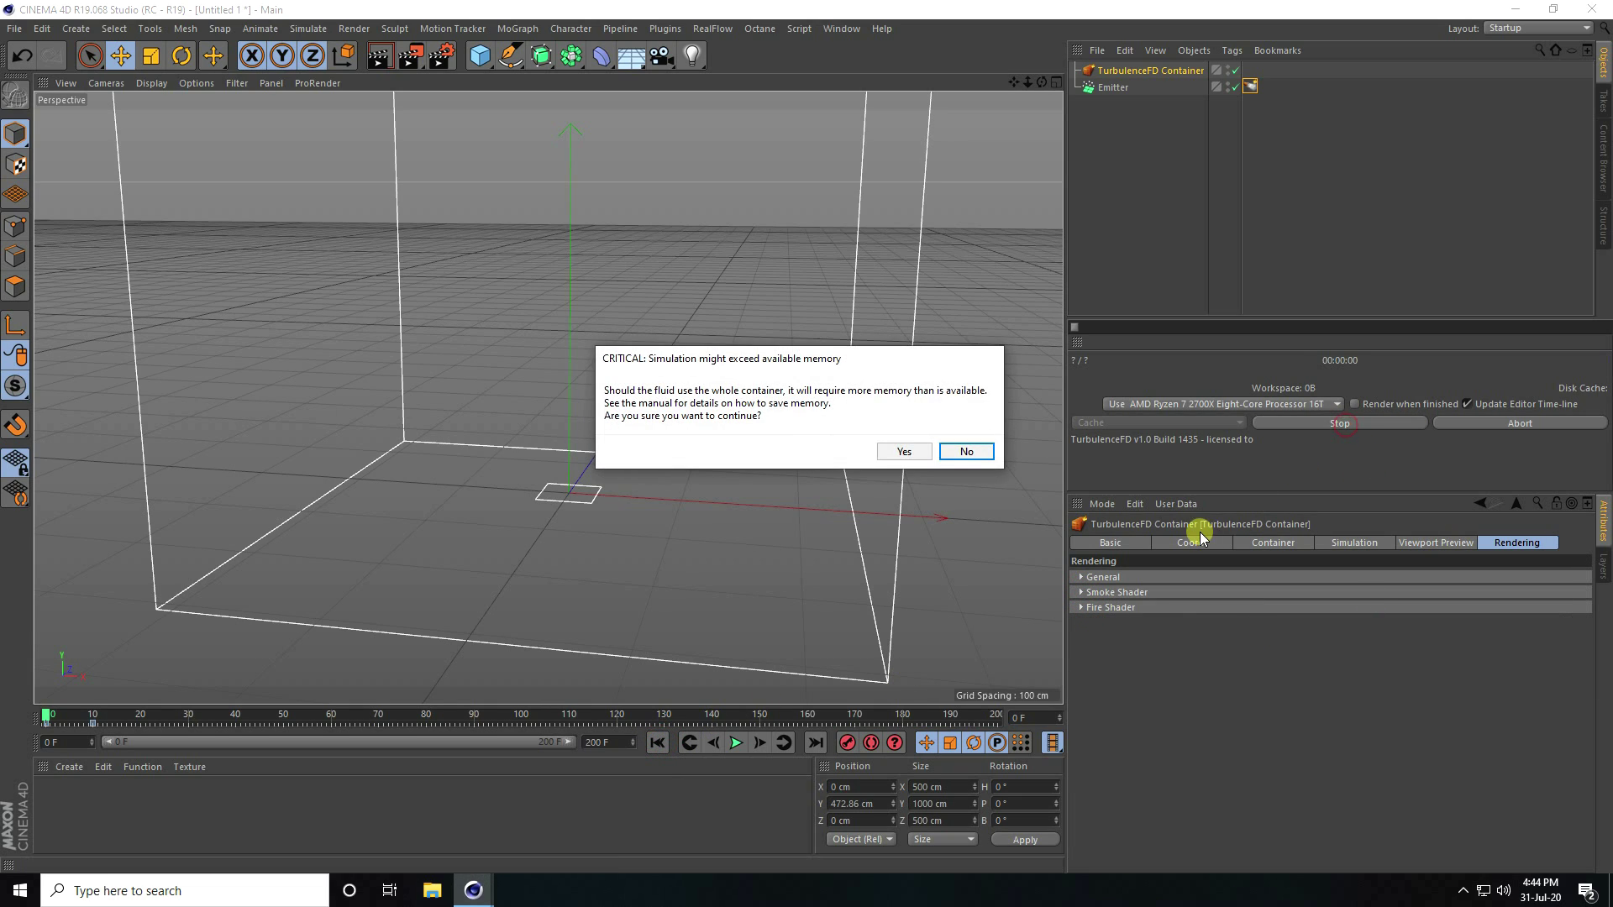
left_click(908, 452)
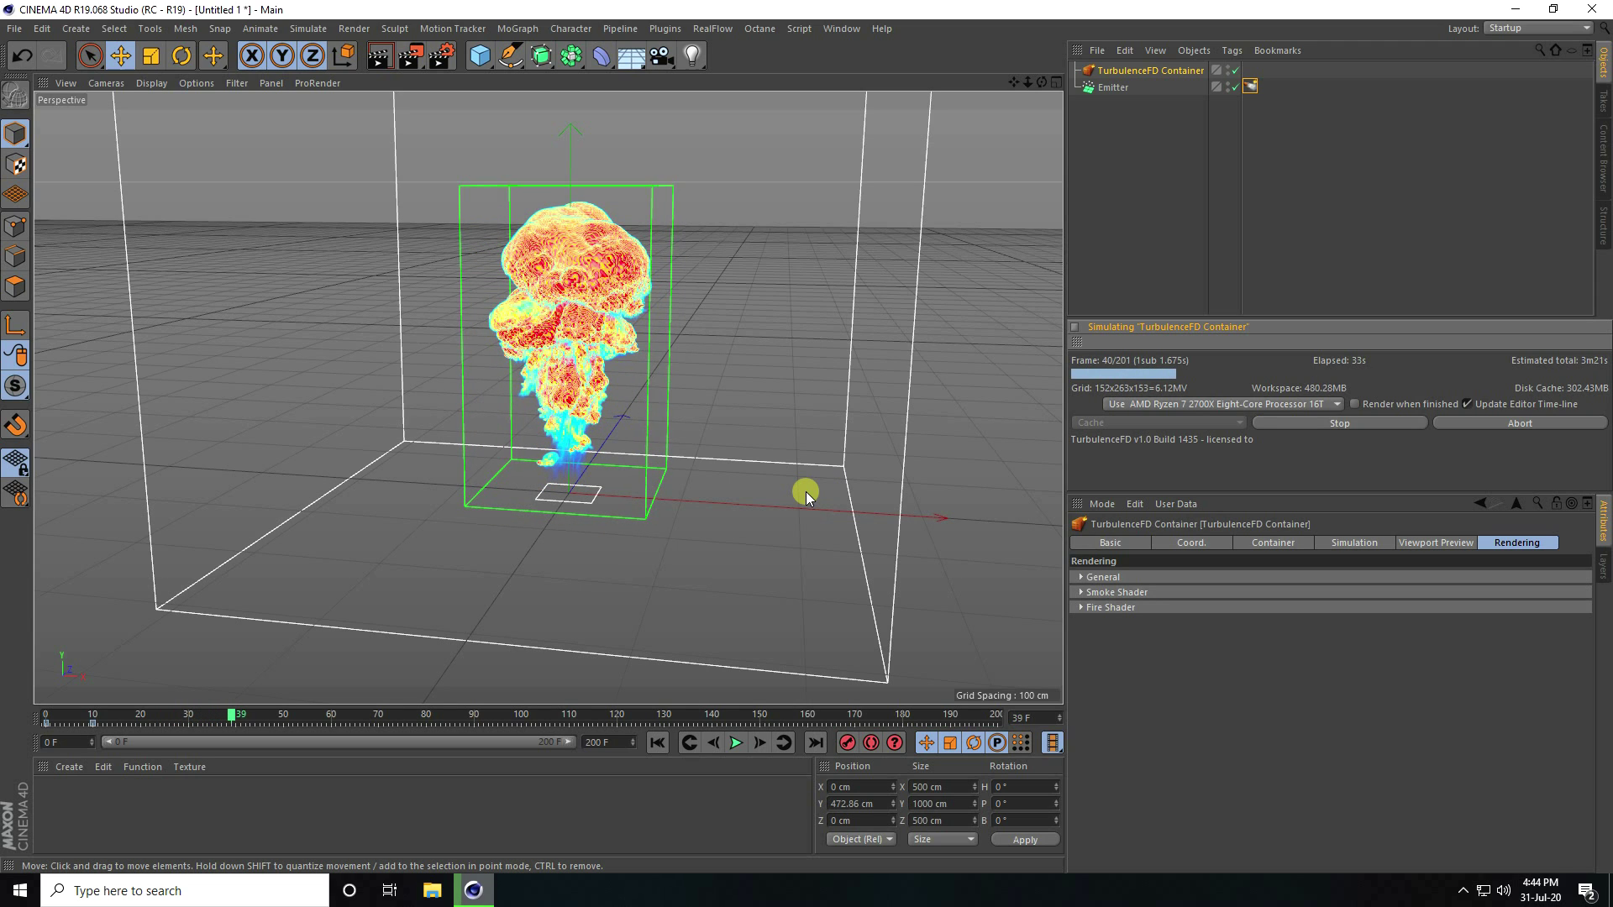
Step: Save the scene as 4.c4d, then stop the simulation at frame 73 and rewind
key("ctrl+s")
type("4")
key("Return")
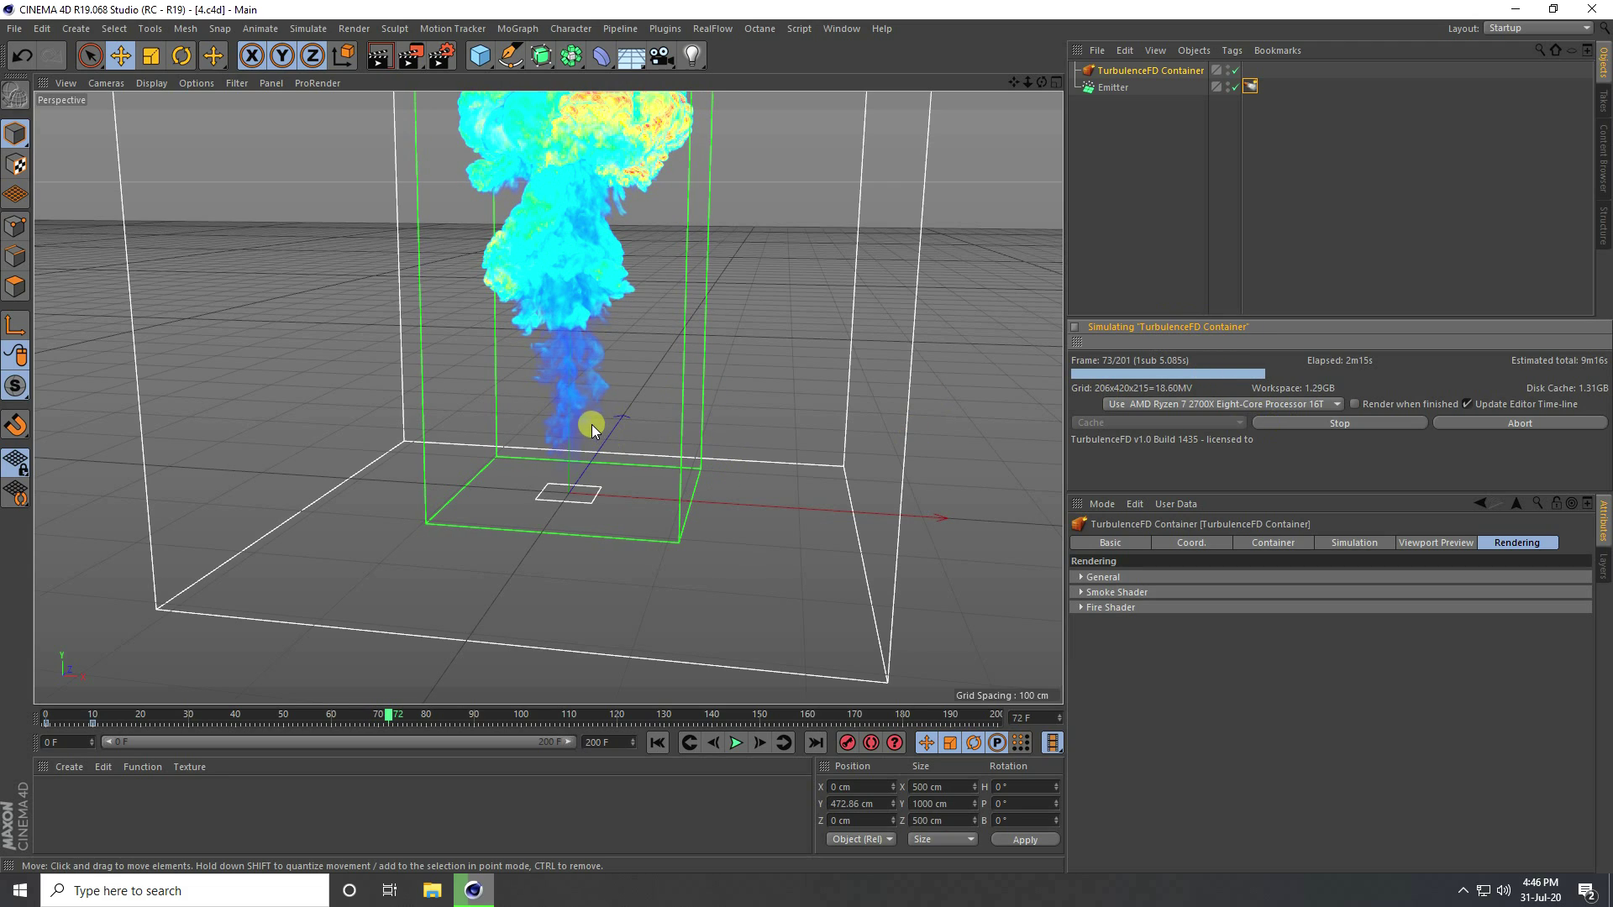
left_click(1351, 426)
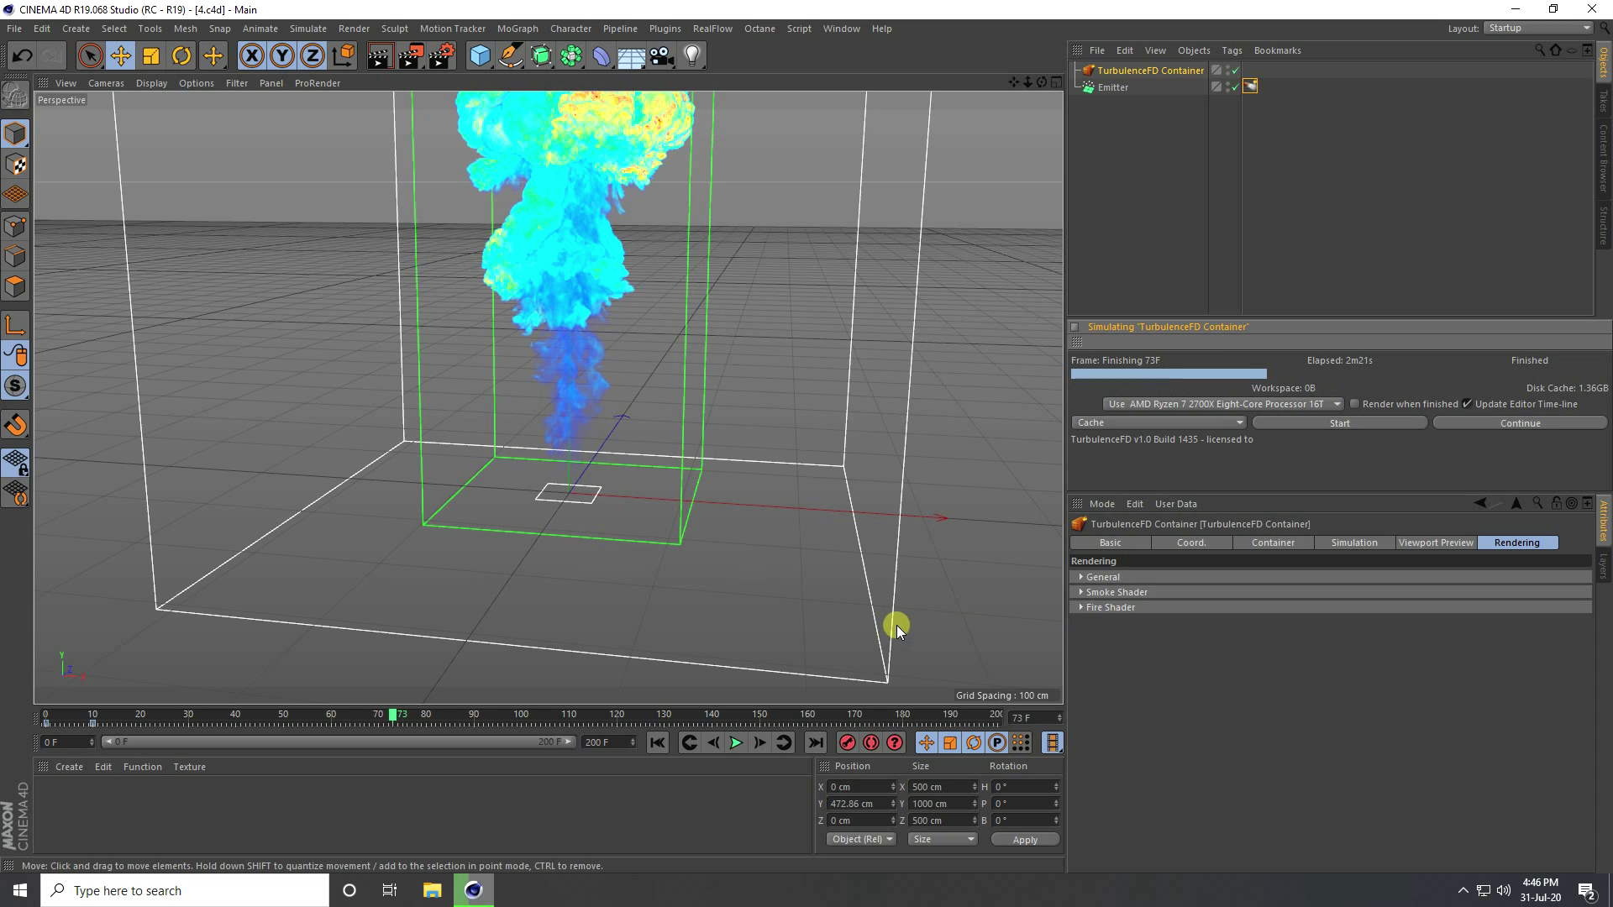
left_click(656, 743)
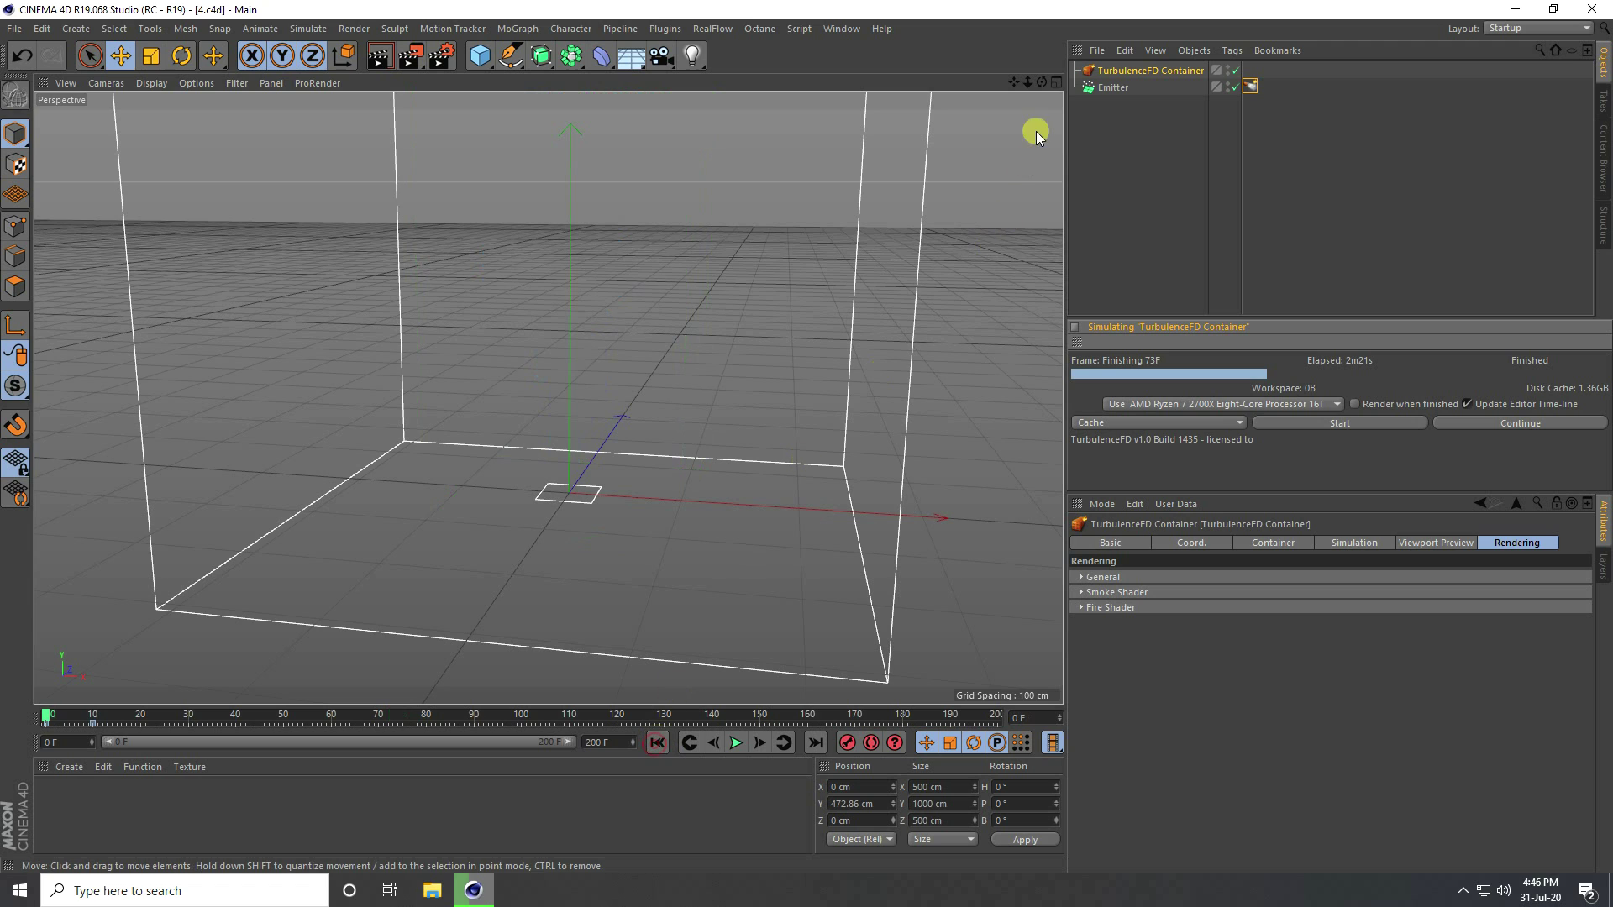
Step: Dolly closer and play the cached explosion twice, ending back at frame 0
mouse_move(1036, 80)
left_mouse_down()
mouse_move(806, 437)
mouse_move(1036, 79)
mouse_move(806, 437)
mouse_move(1023, 72)
mouse_move(807, 437)
mouse_move(1018, 105)
left_mouse_up()
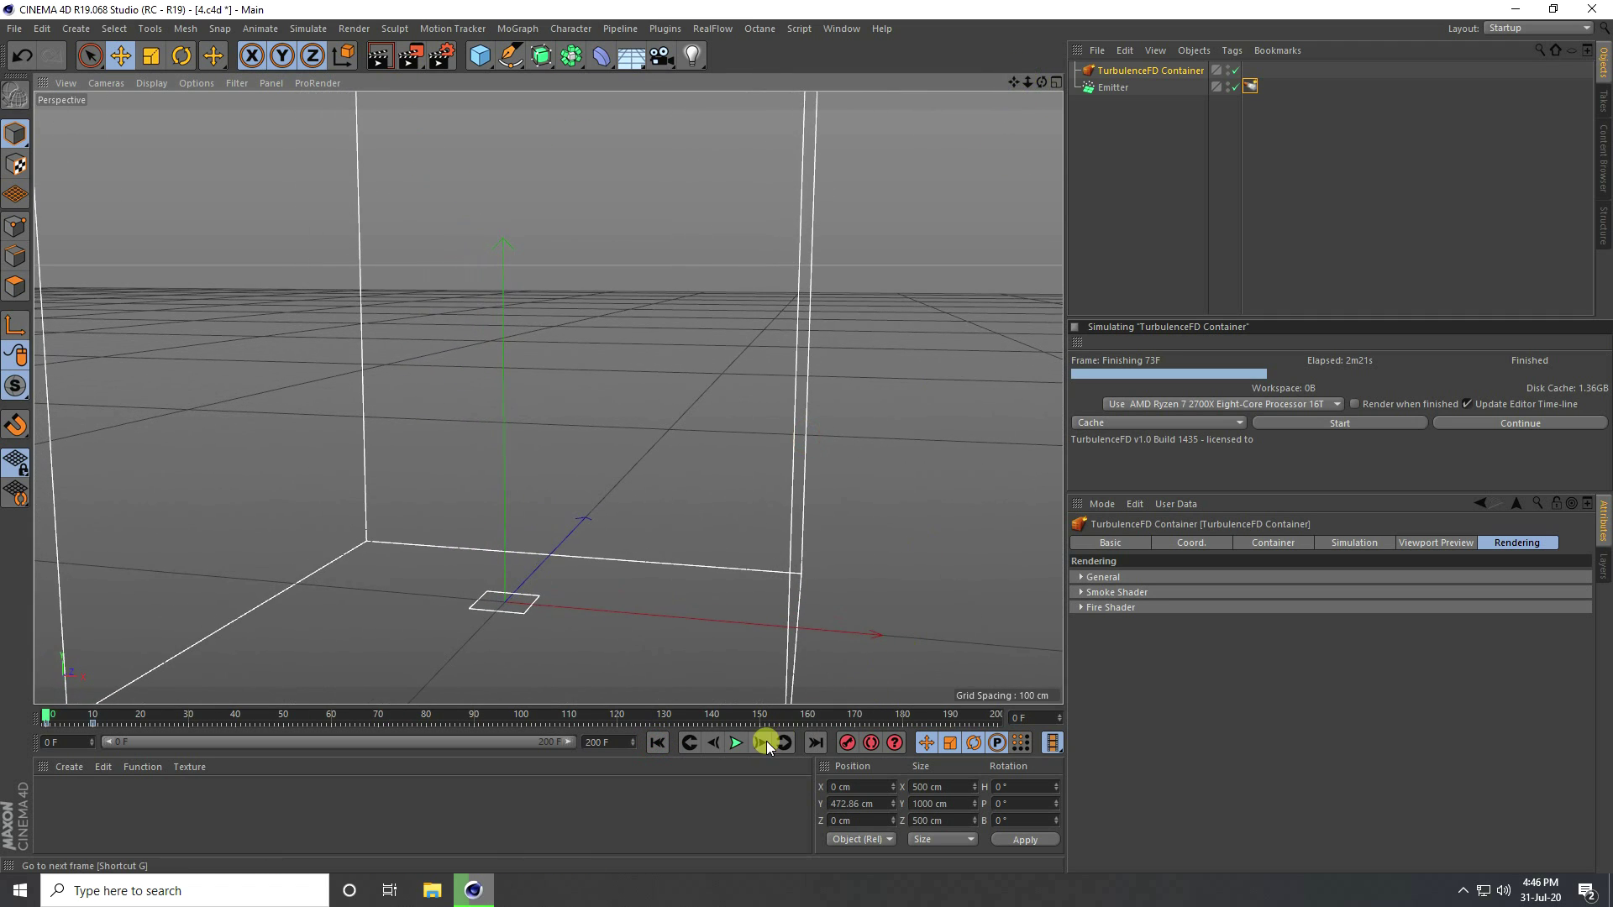
left_click(736, 743)
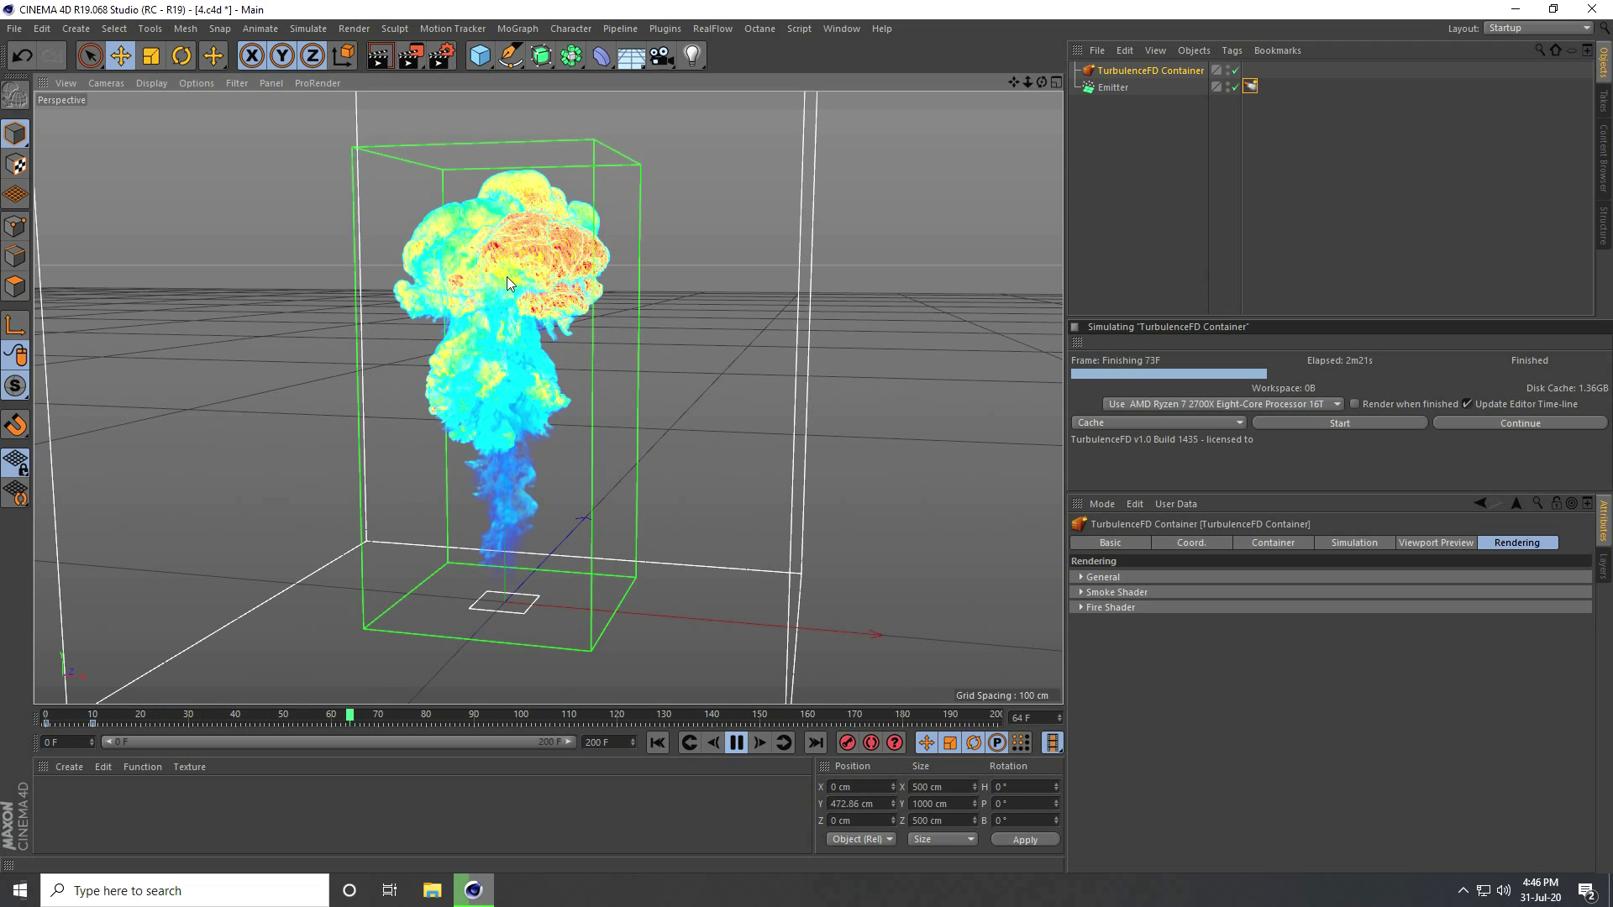
left_click(736, 743)
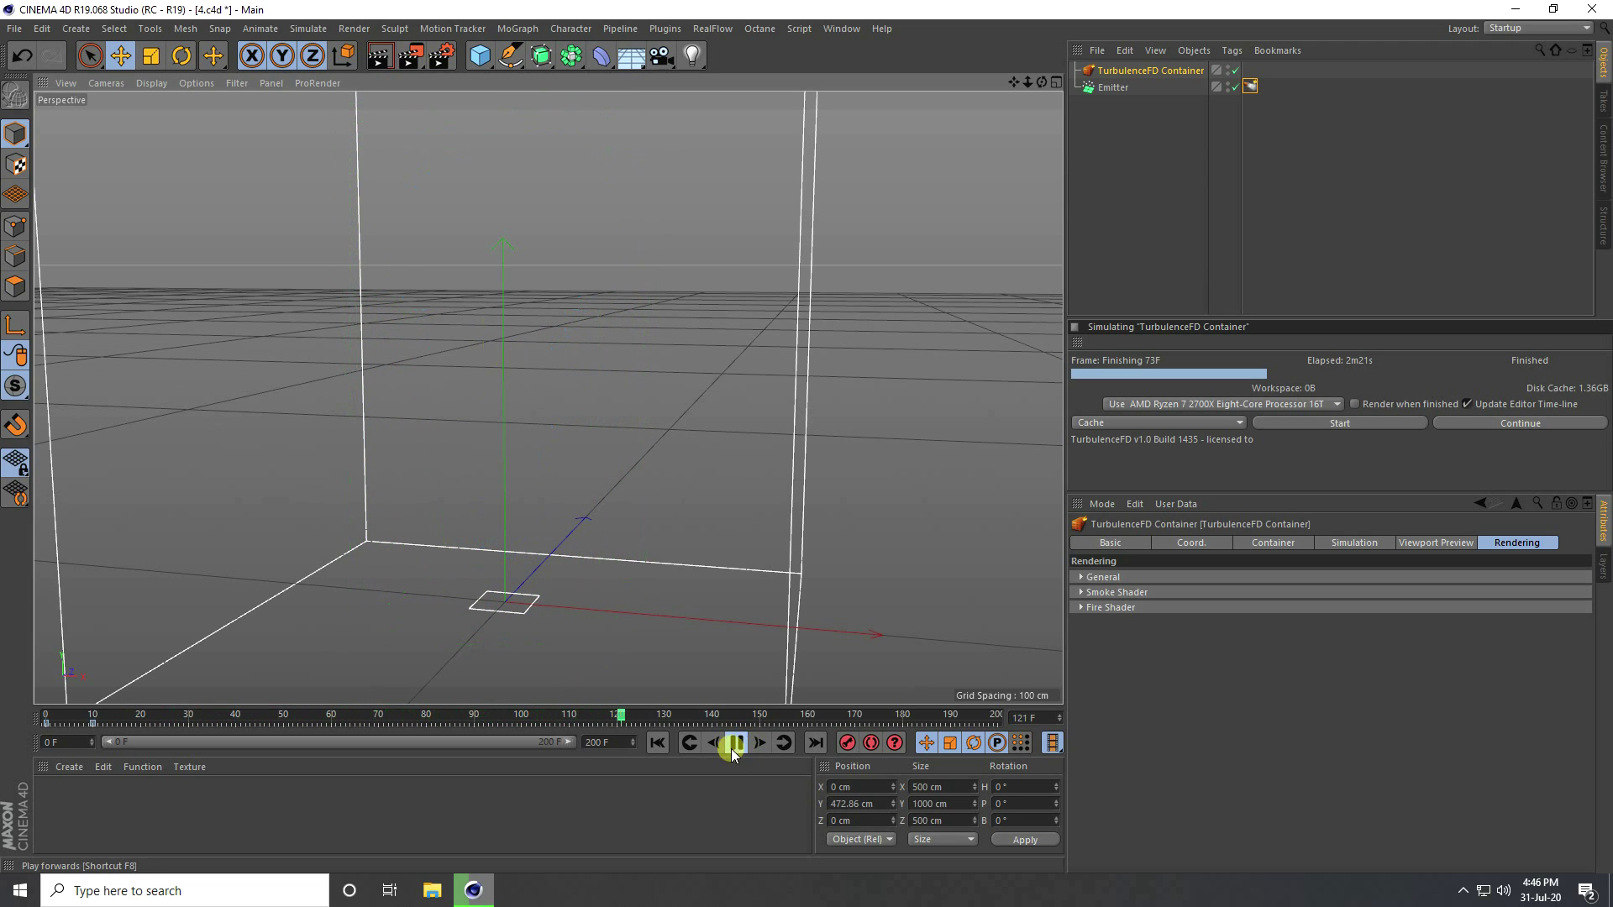
left_click(656, 743)
left_click(736, 743)
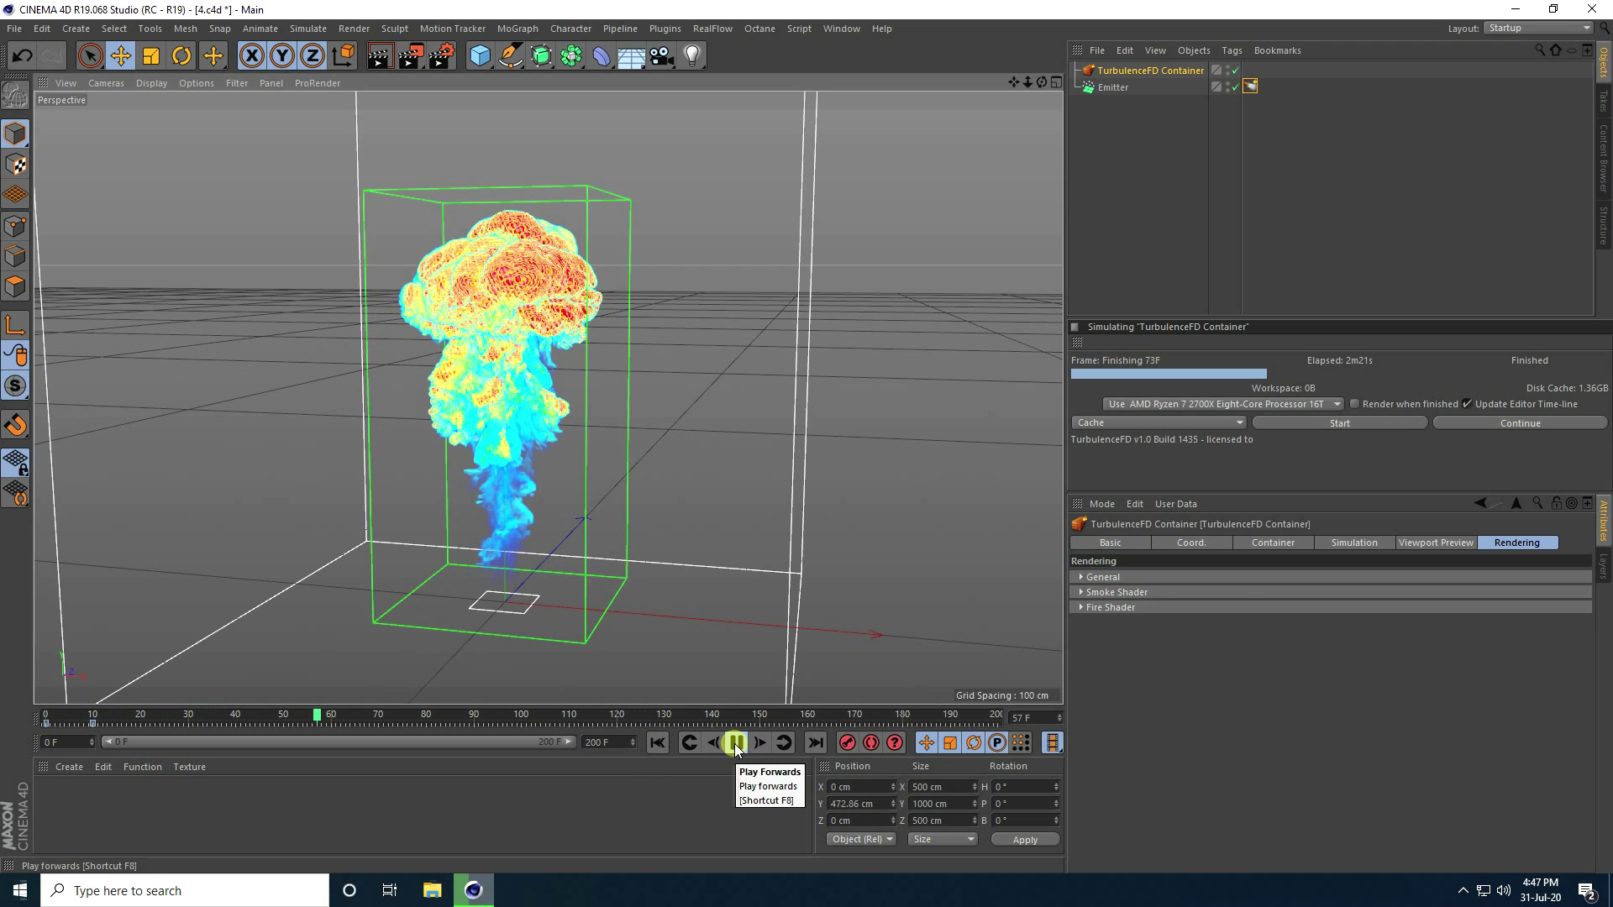
left_click(736, 743)
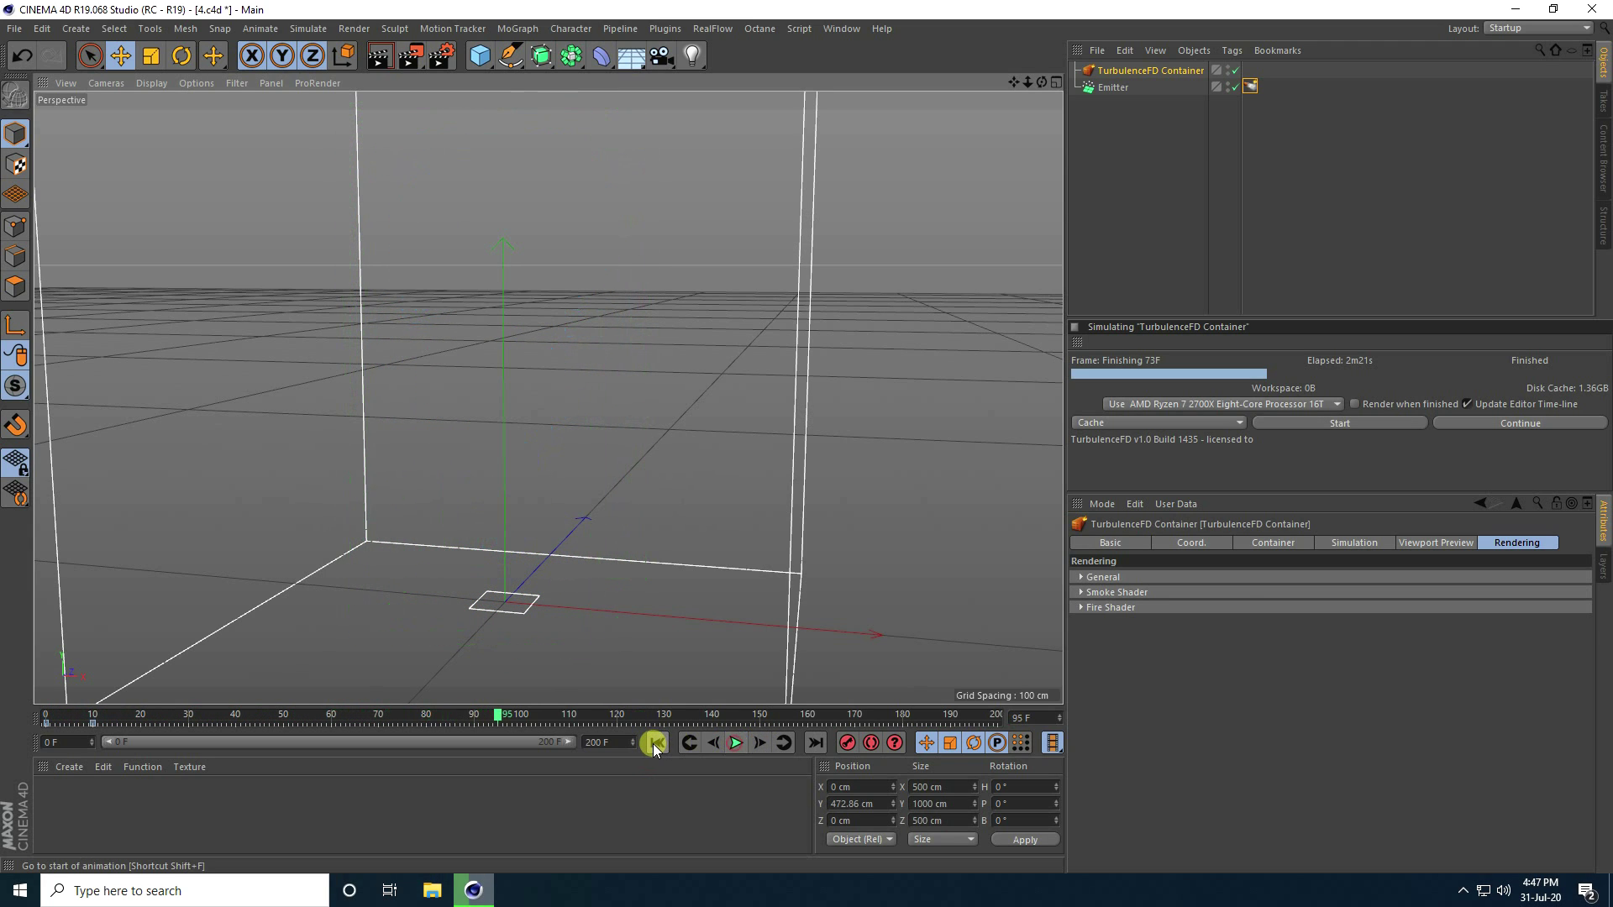
left_click(656, 743)
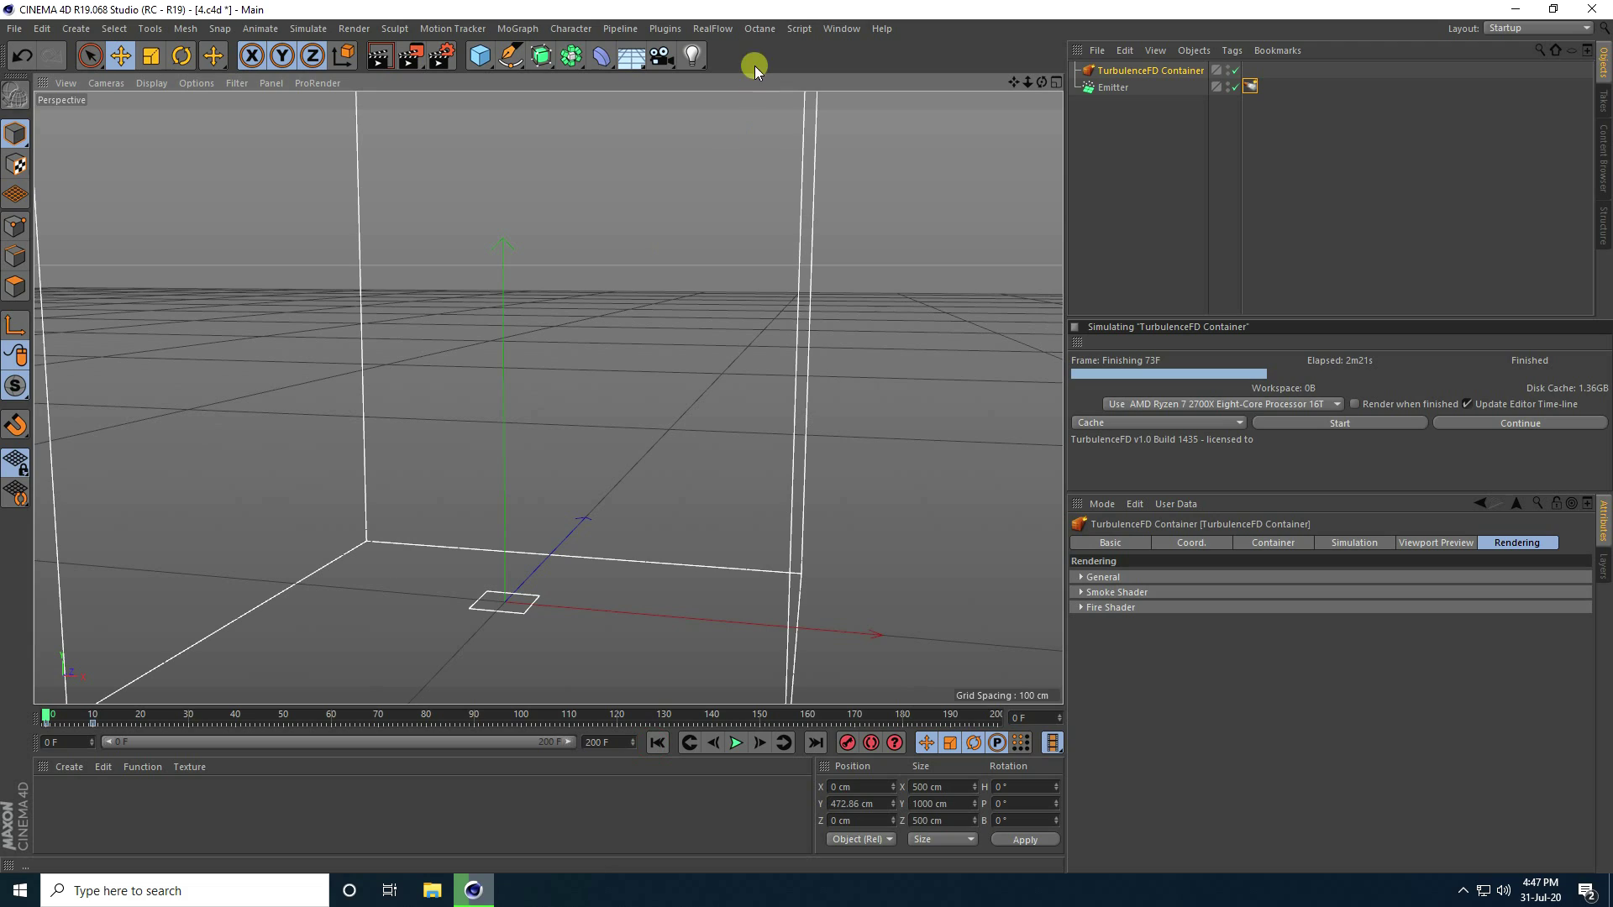
Step: Open Octane's Live Viewer, move the container below Emitter, and start the live render
left_click(760, 29)
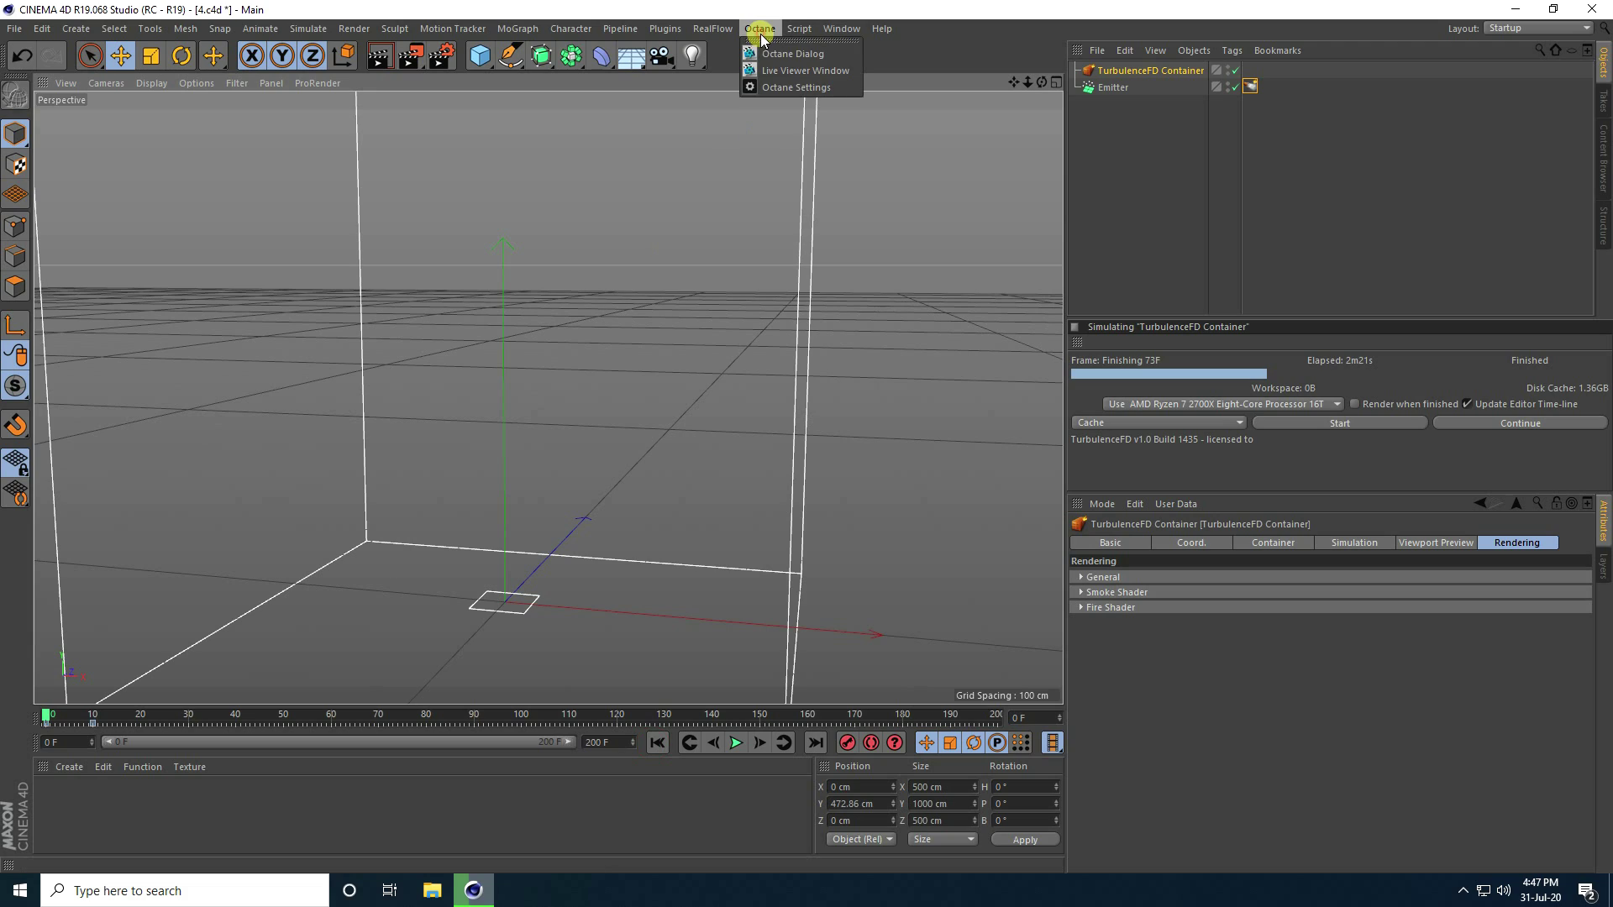
left_click(811, 71)
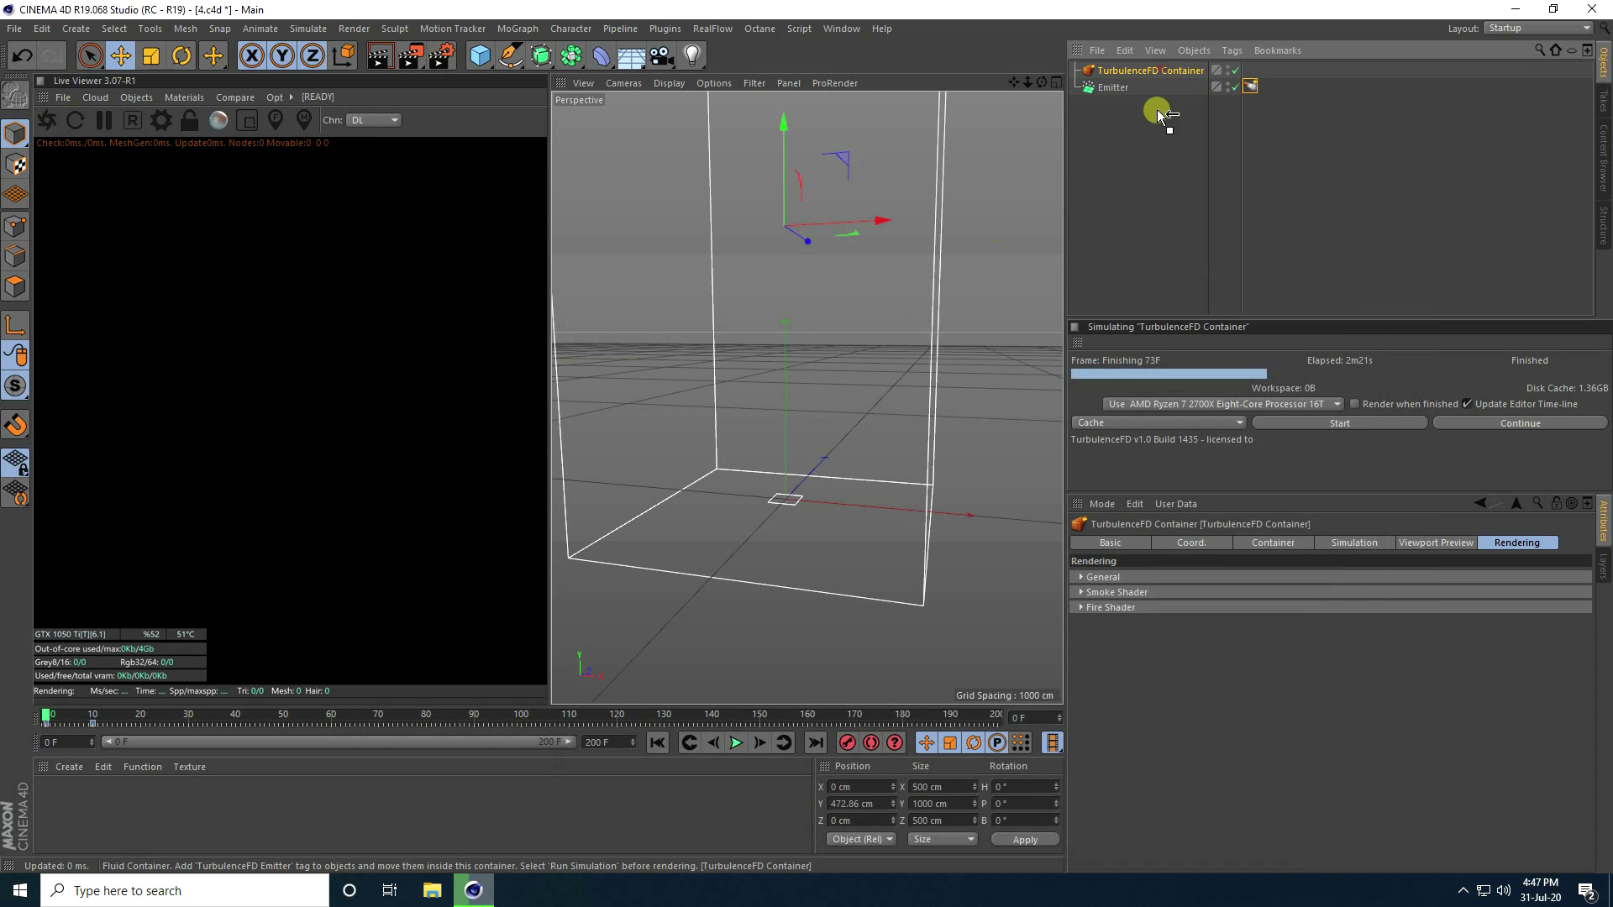
left_click_drag(1157, 109, 1127, 94)
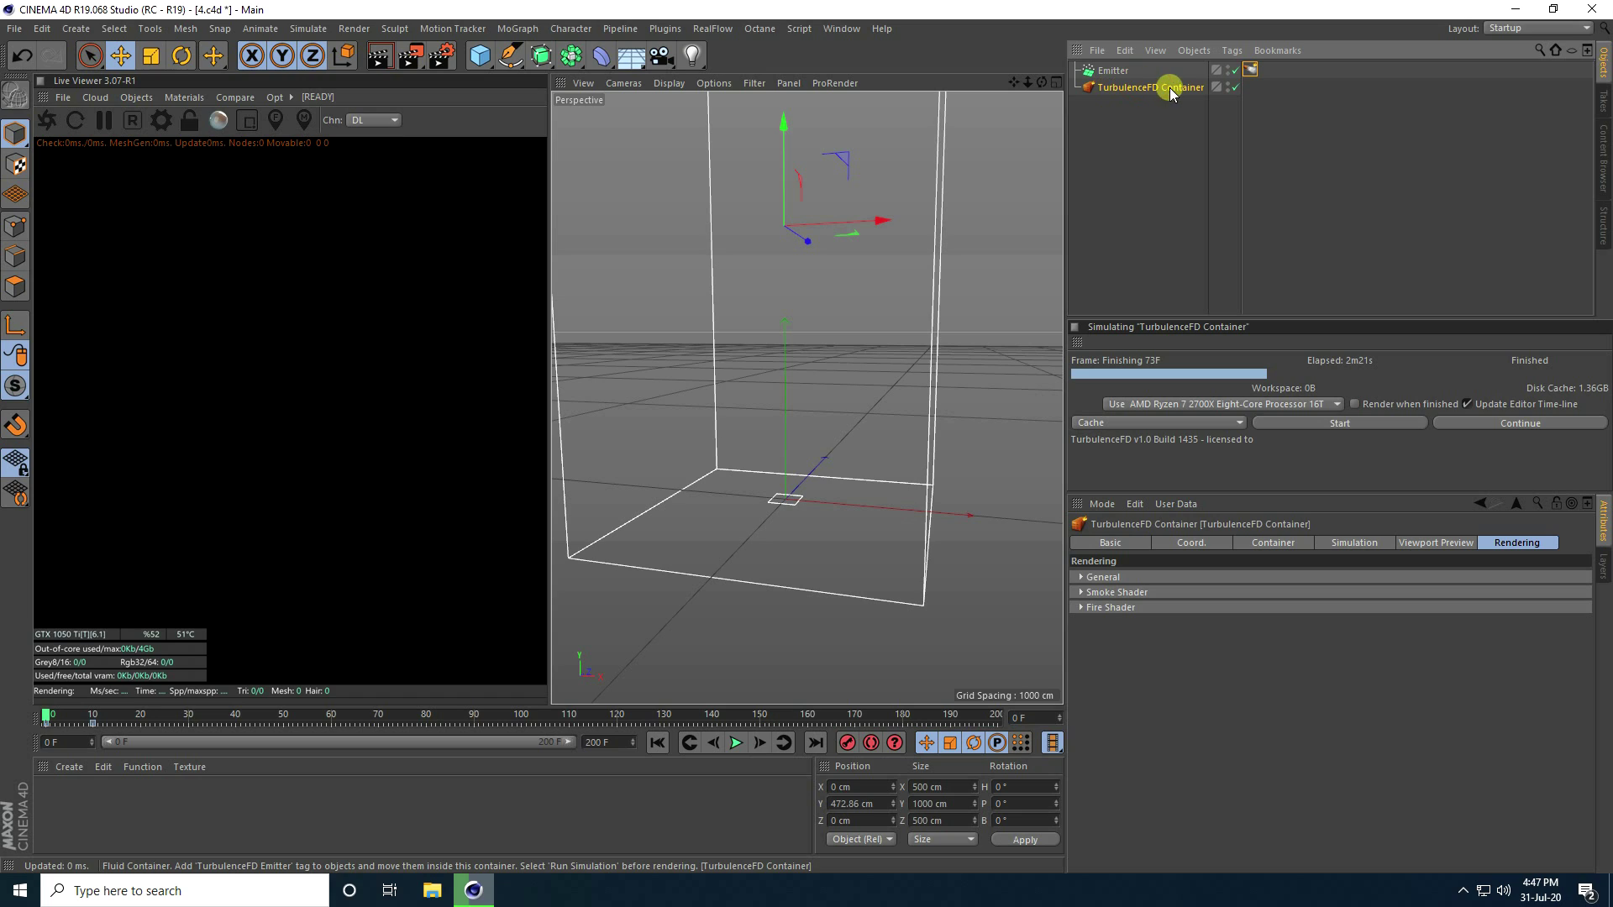
left_click(47, 120)
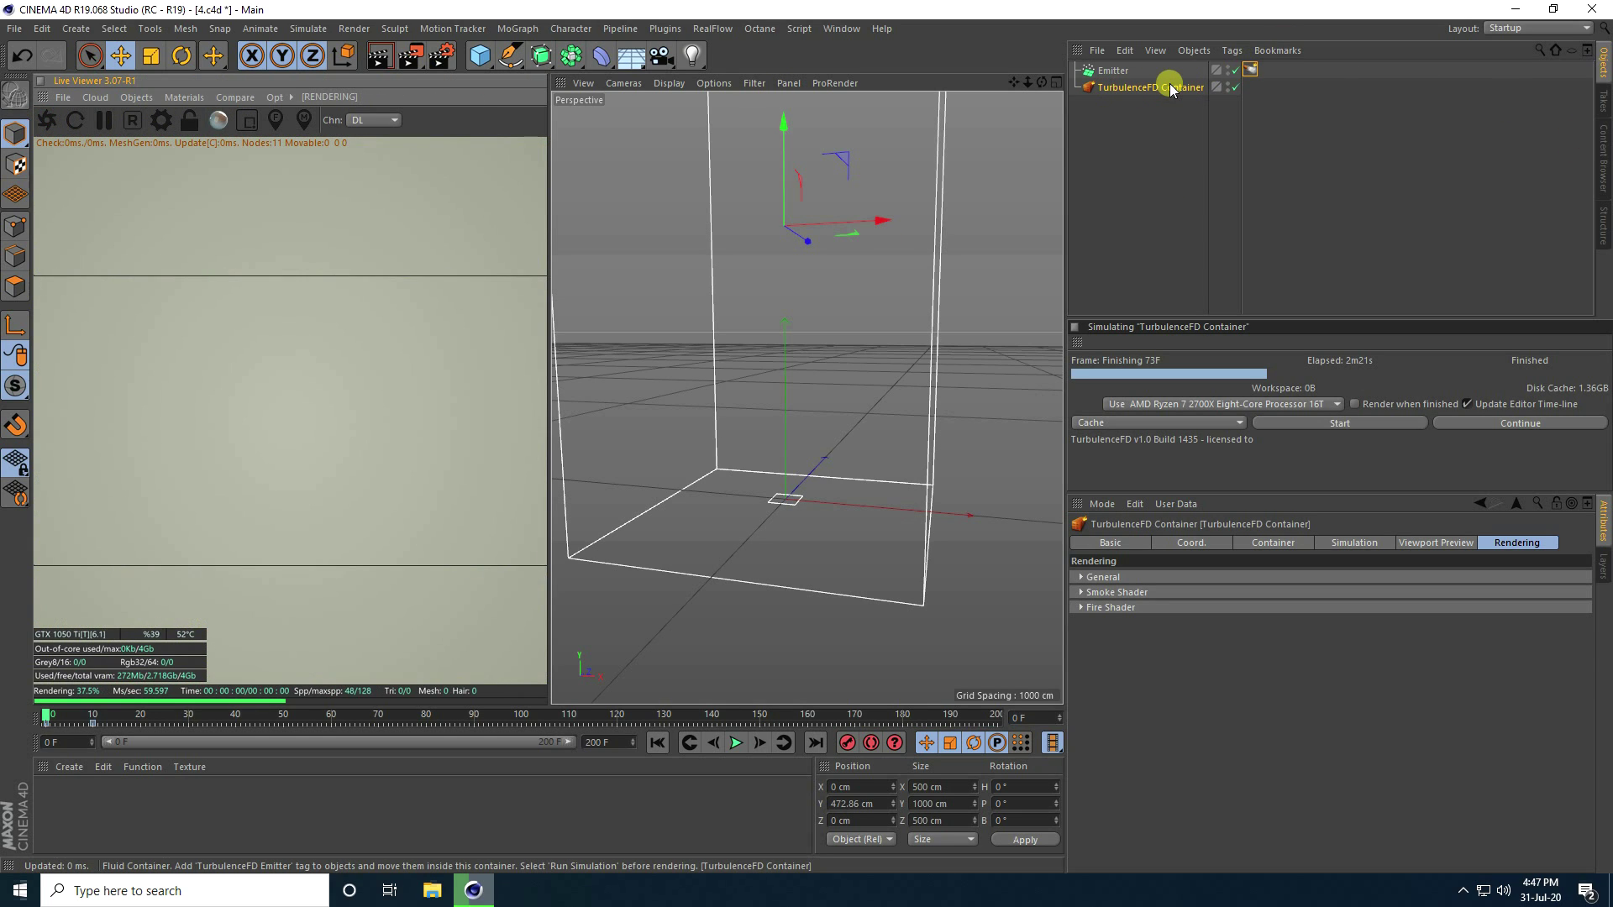
Step: Add an Octane ObjectTag to the TurbulenceFD Container and check playback in the live render
right_click(1168, 86)
mouse_move(1232, 303)
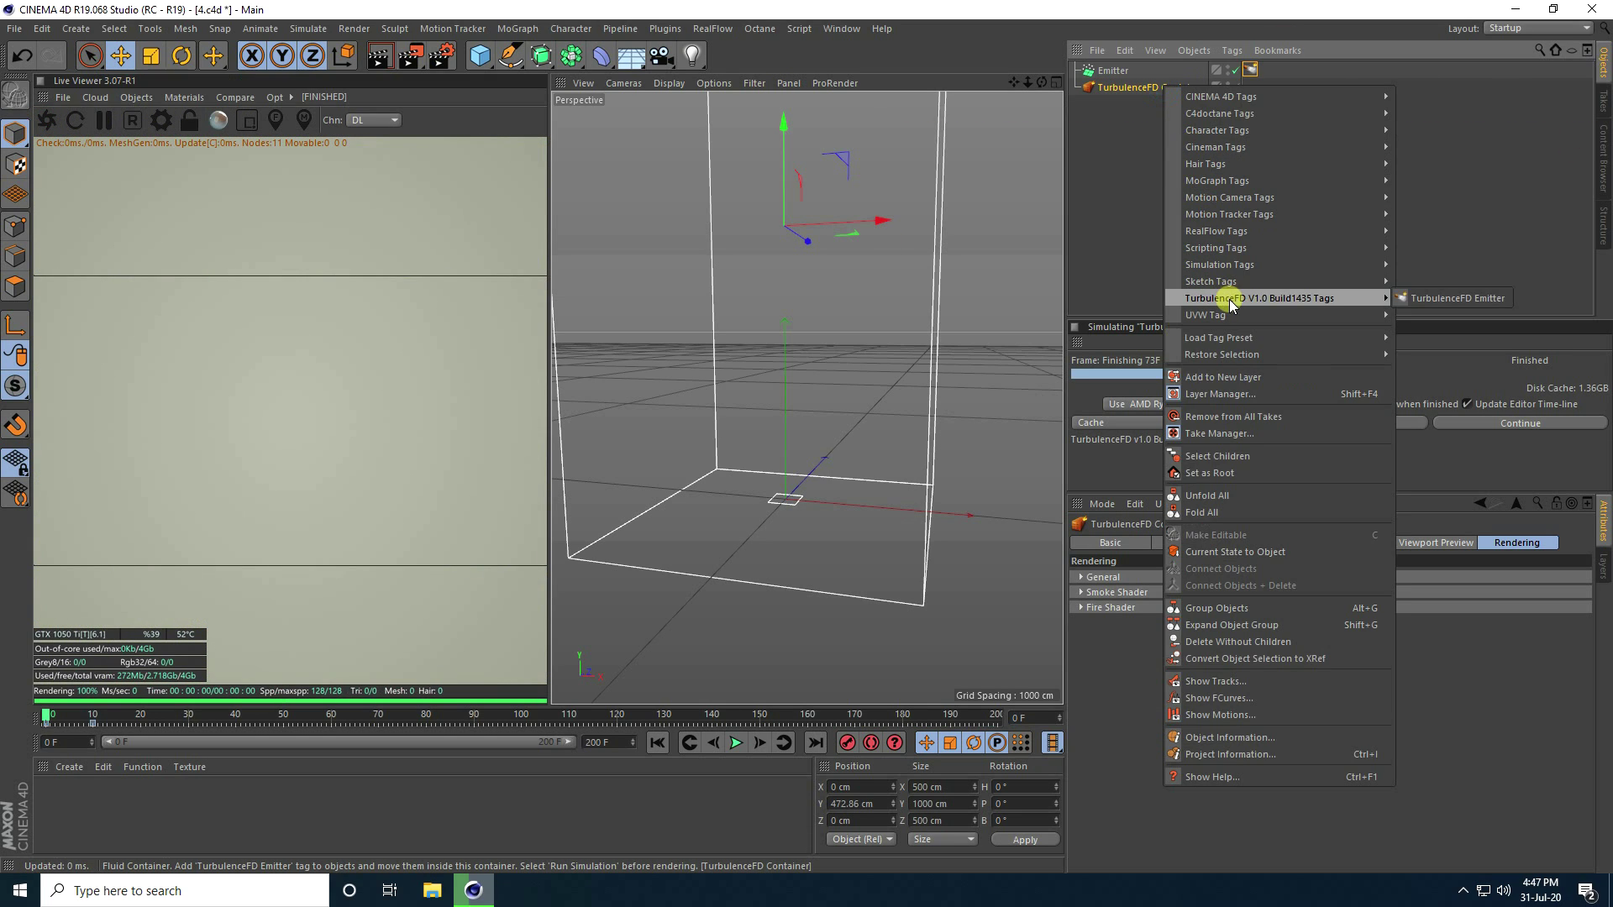
mouse_move(1204, 118)
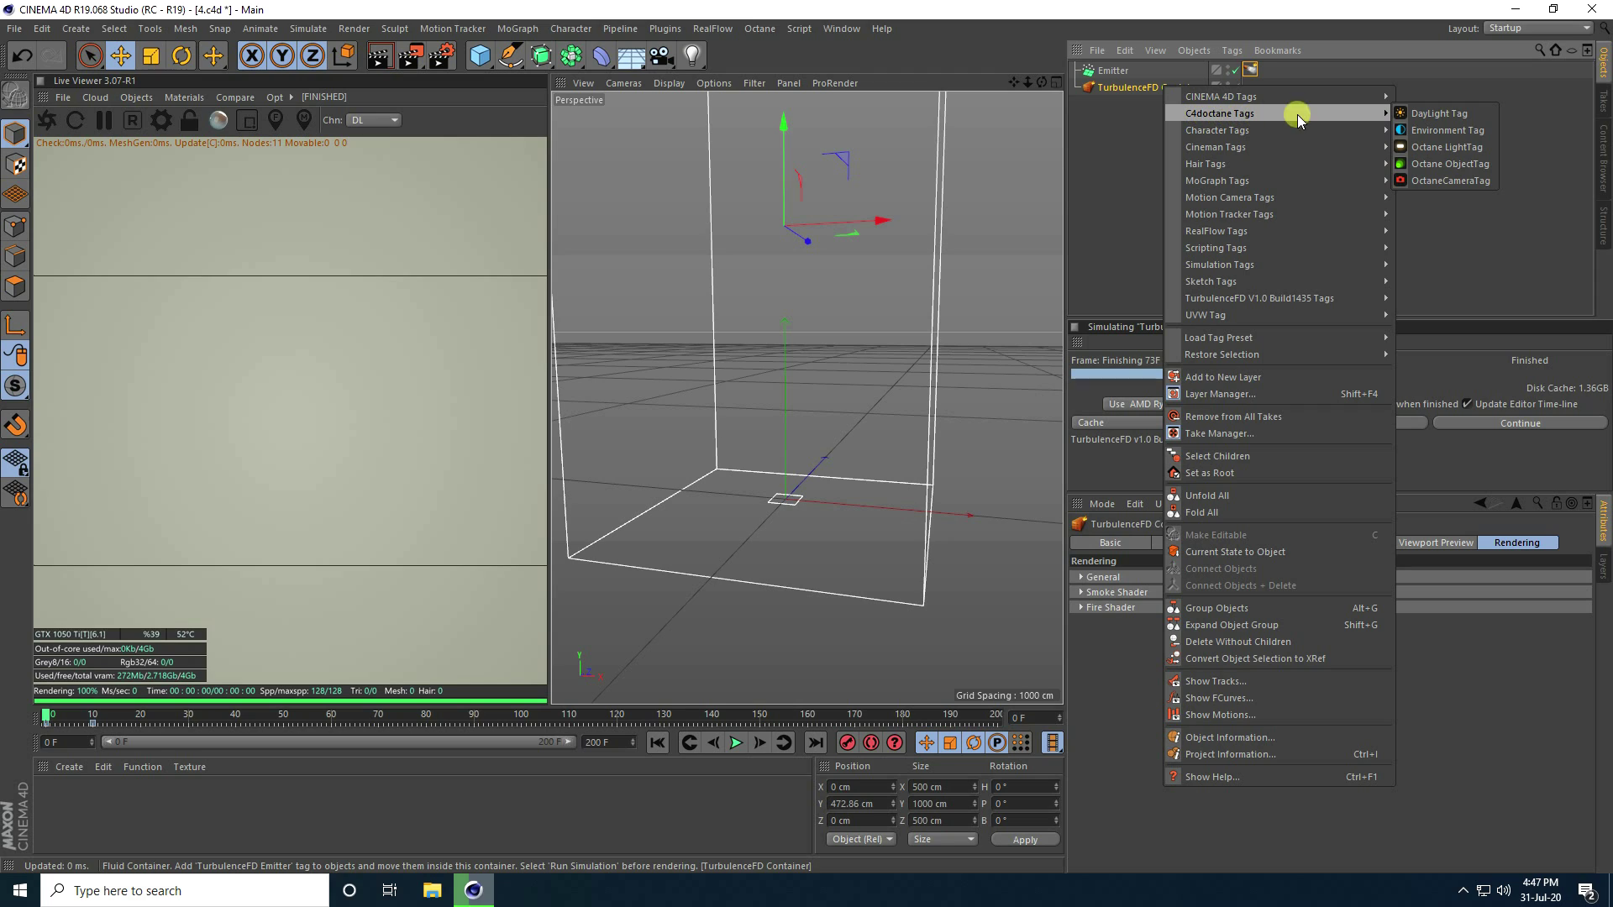
left_click(1442, 165)
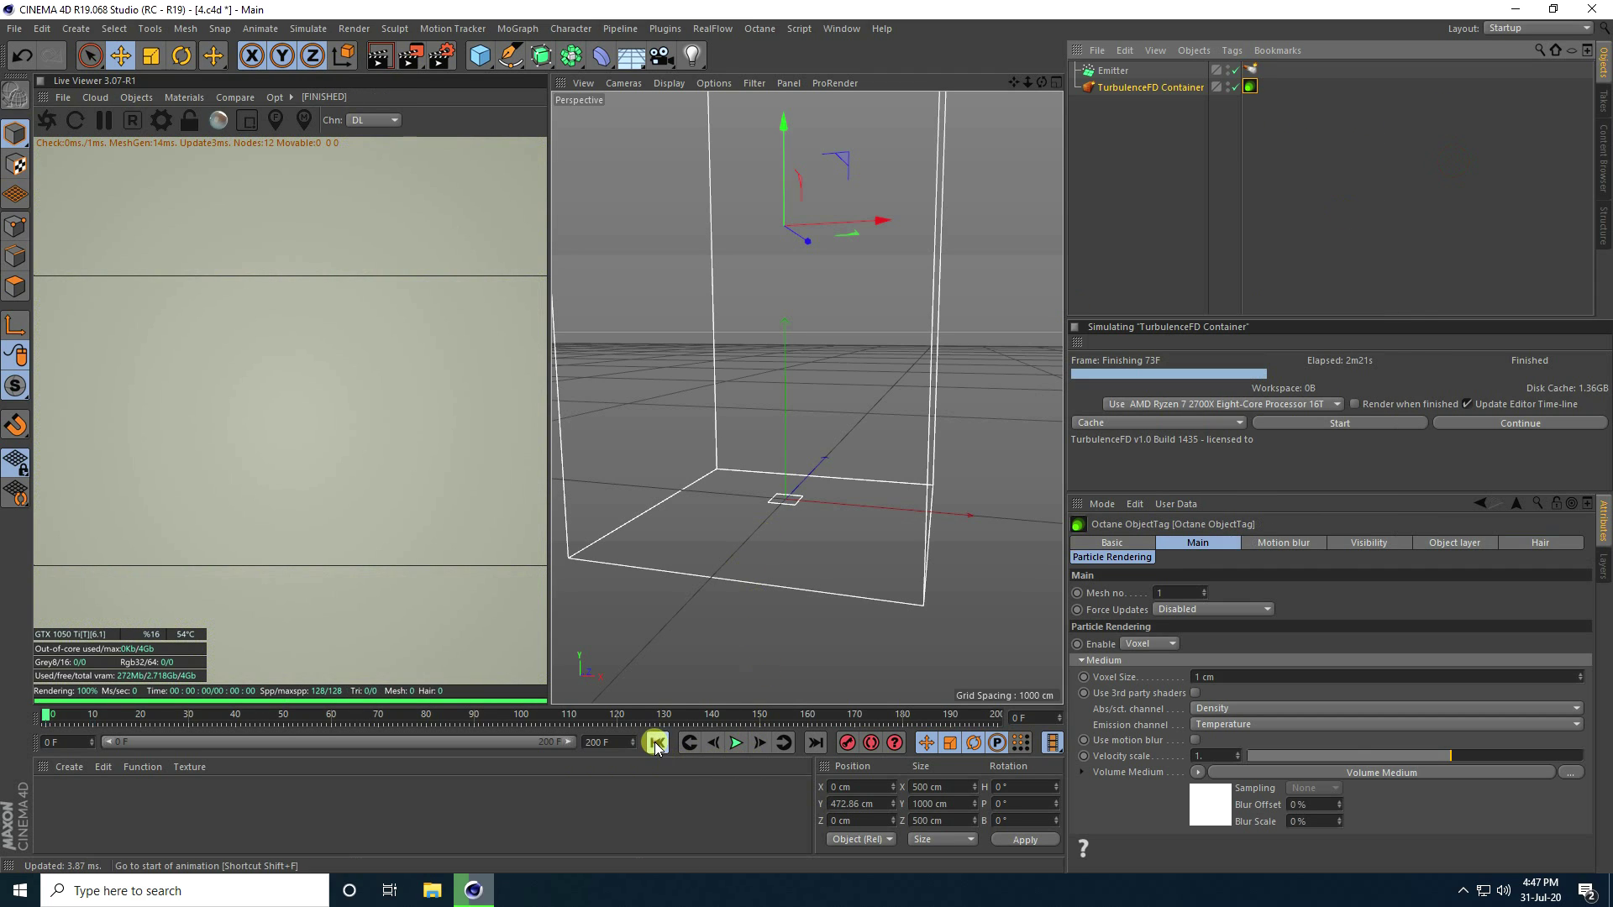
left_click(736, 743)
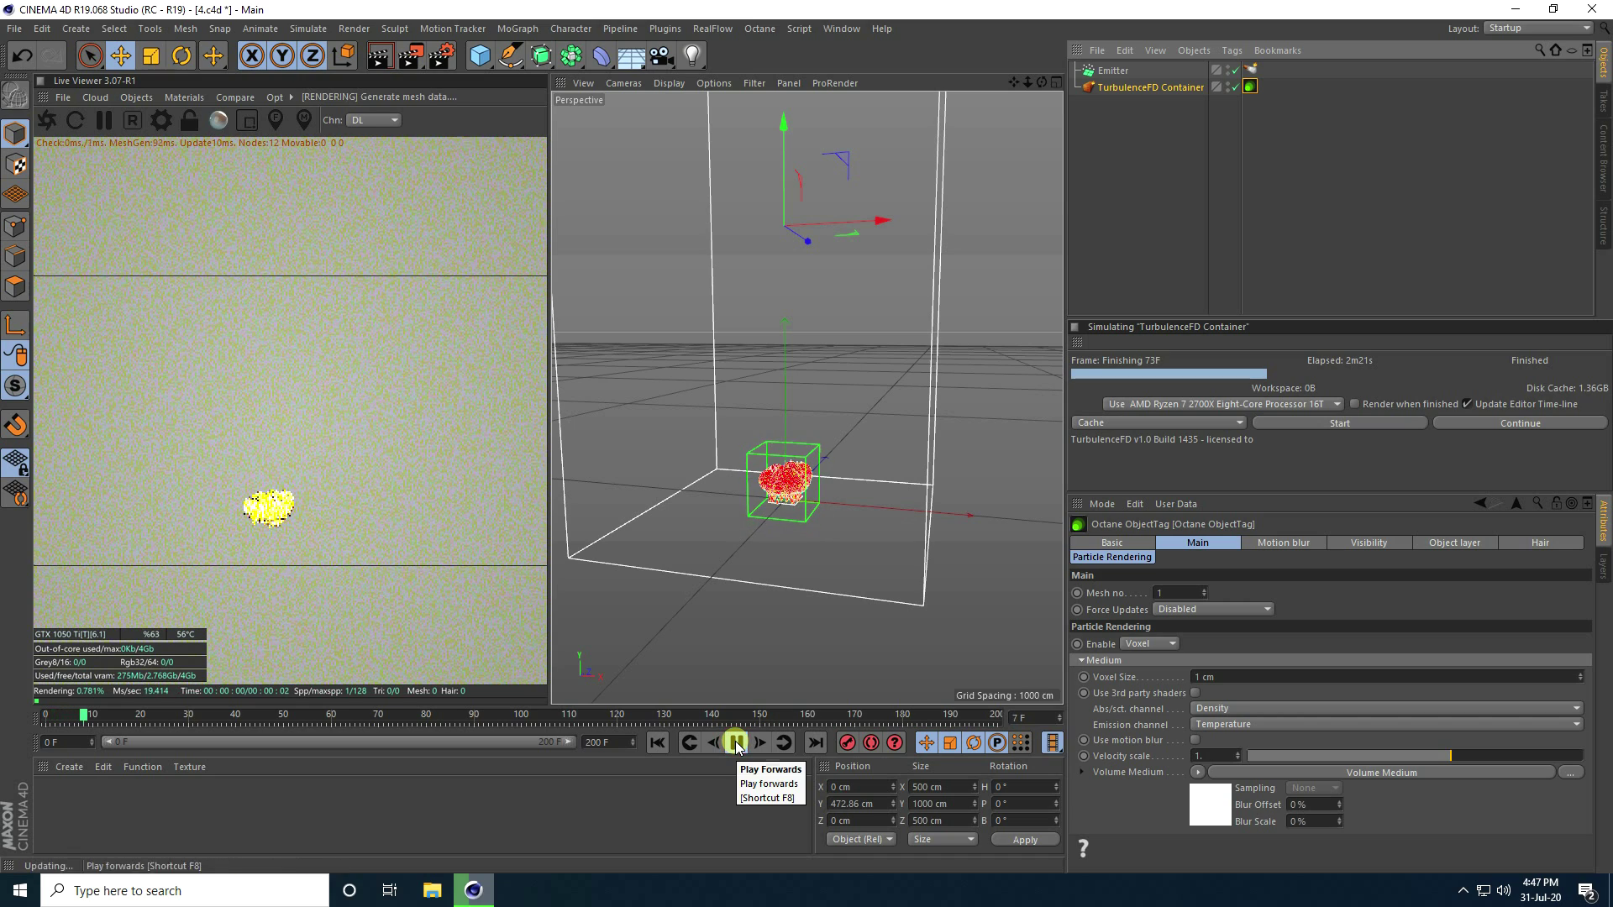
left_click(736, 743)
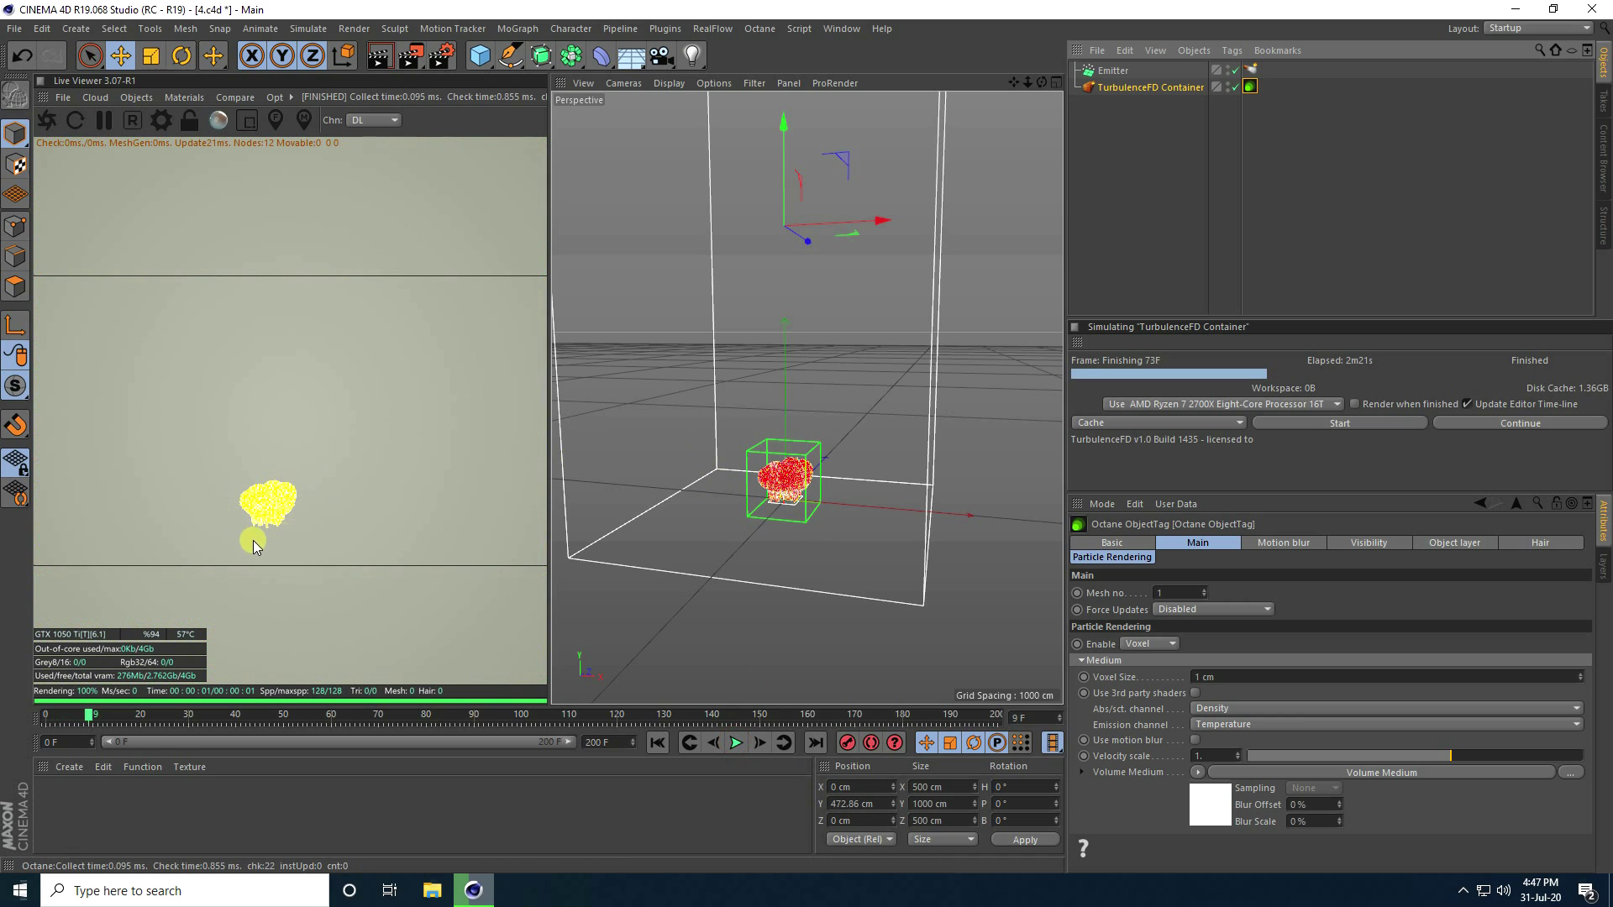
left_click(658, 742)
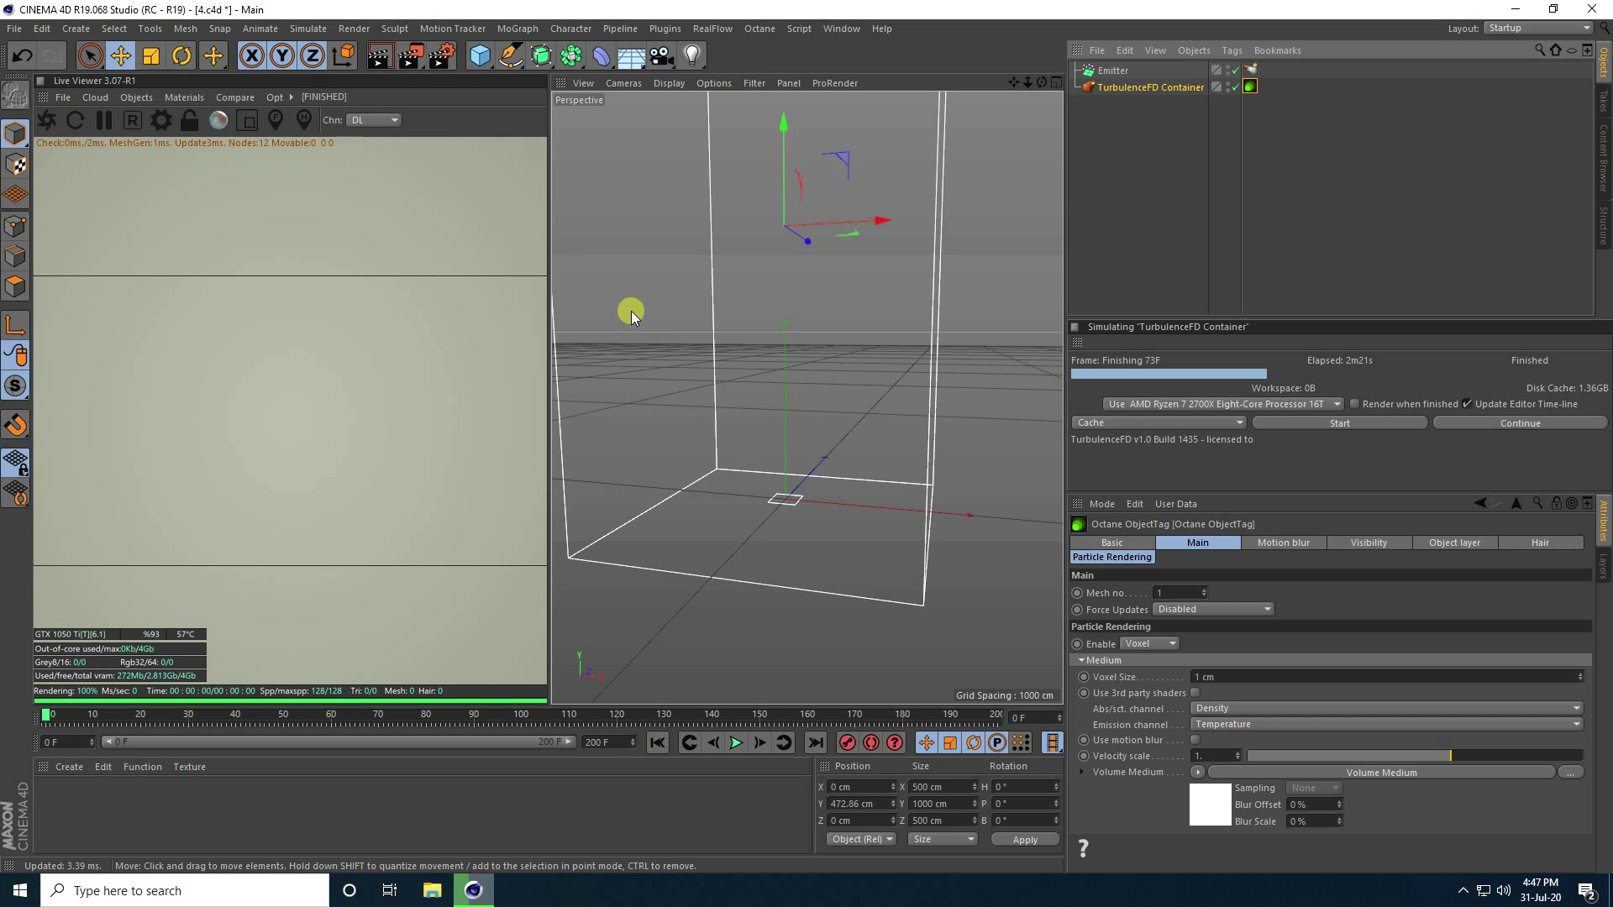
left_click(510, 56)
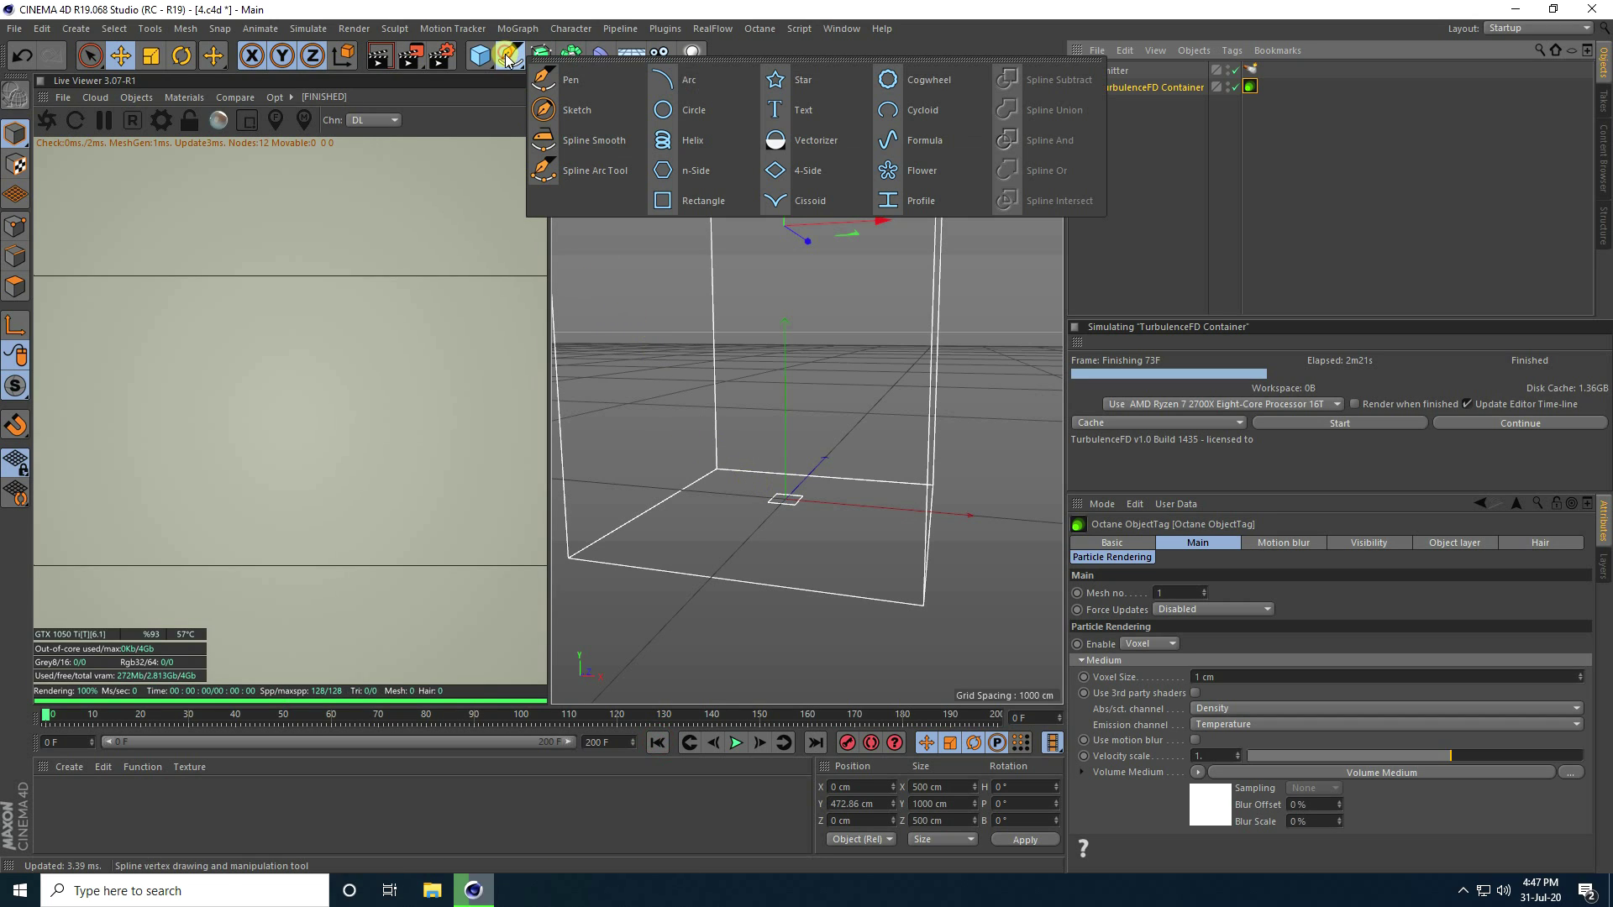
Step: Draw an L-shaped Bezier spline in the maximized Right view: floor line rising into a wall
left_click(566, 88)
middle_click(741, 481)
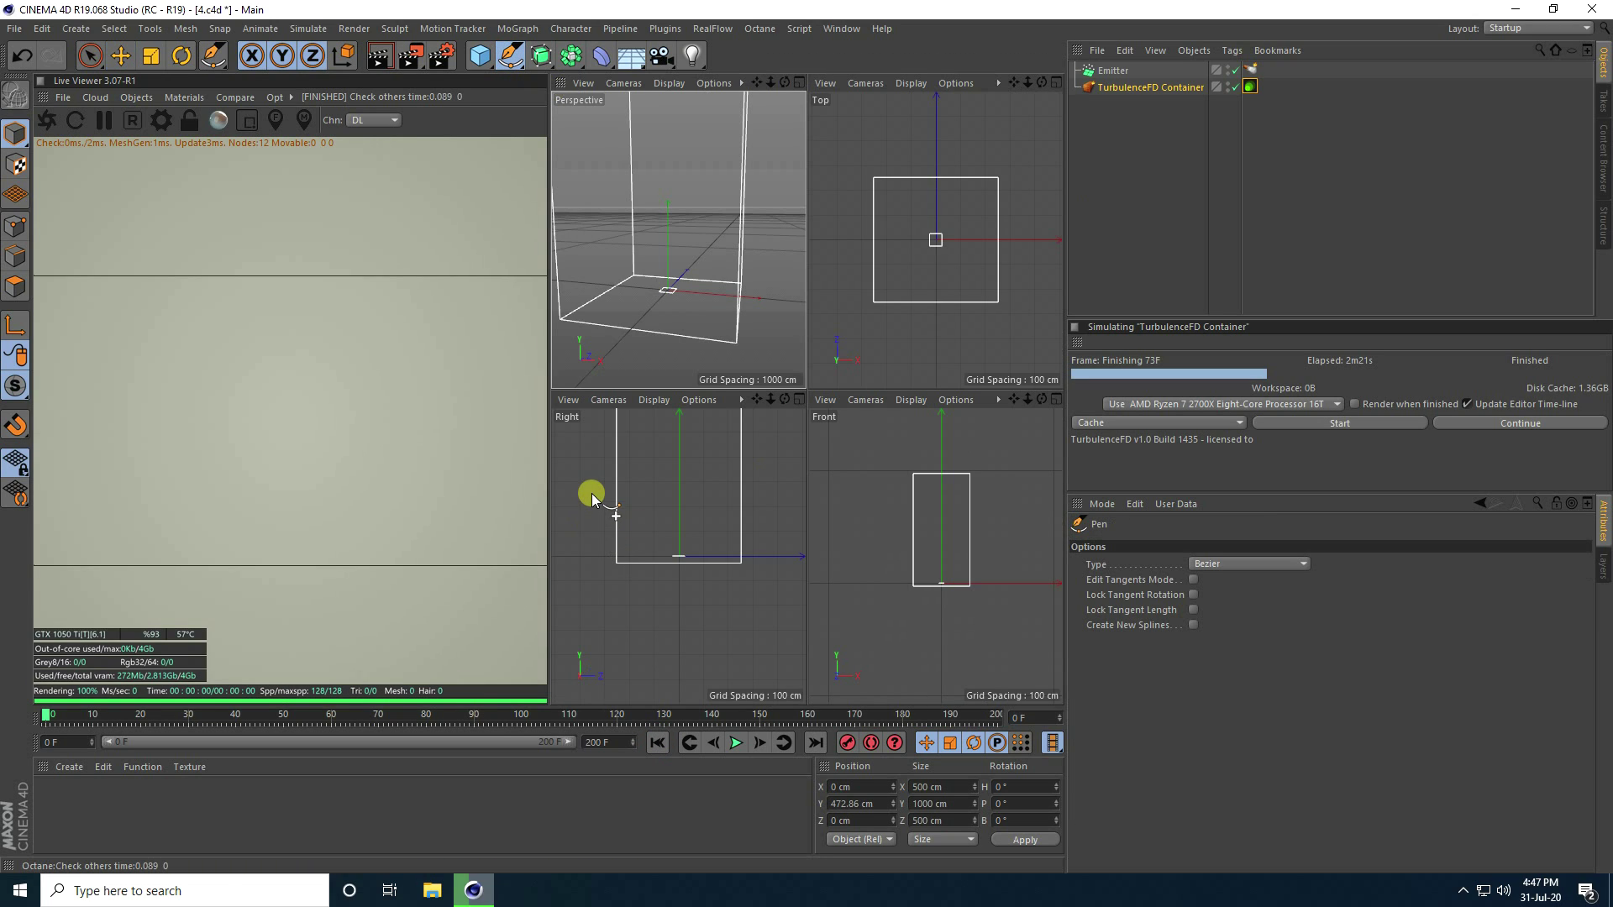
middle_click(564, 424)
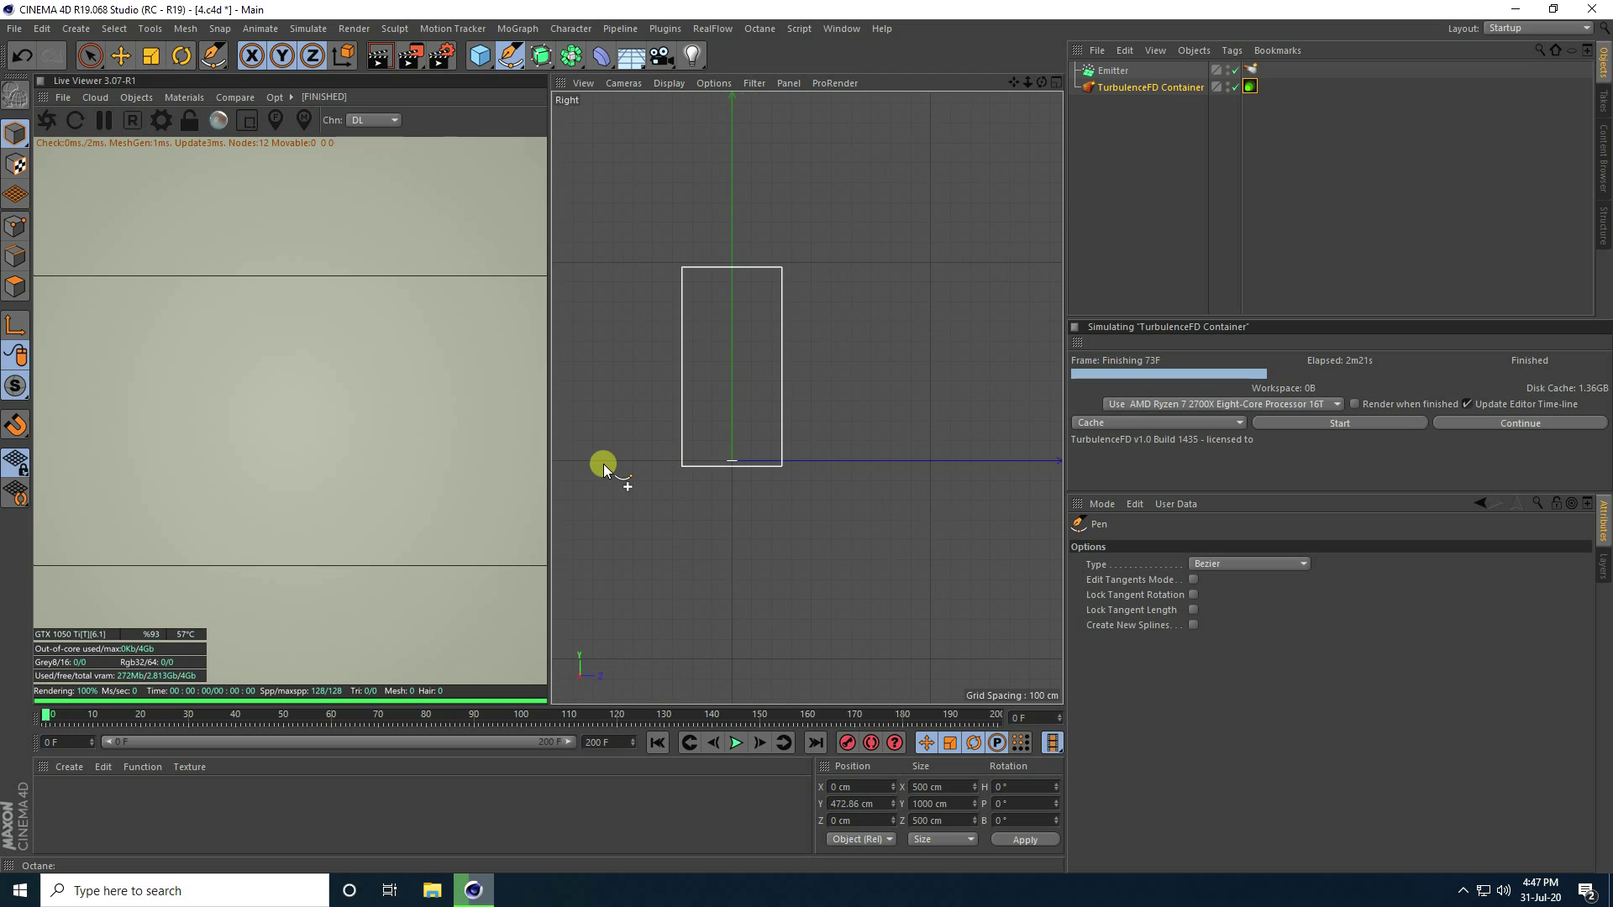
left_click(583, 474)
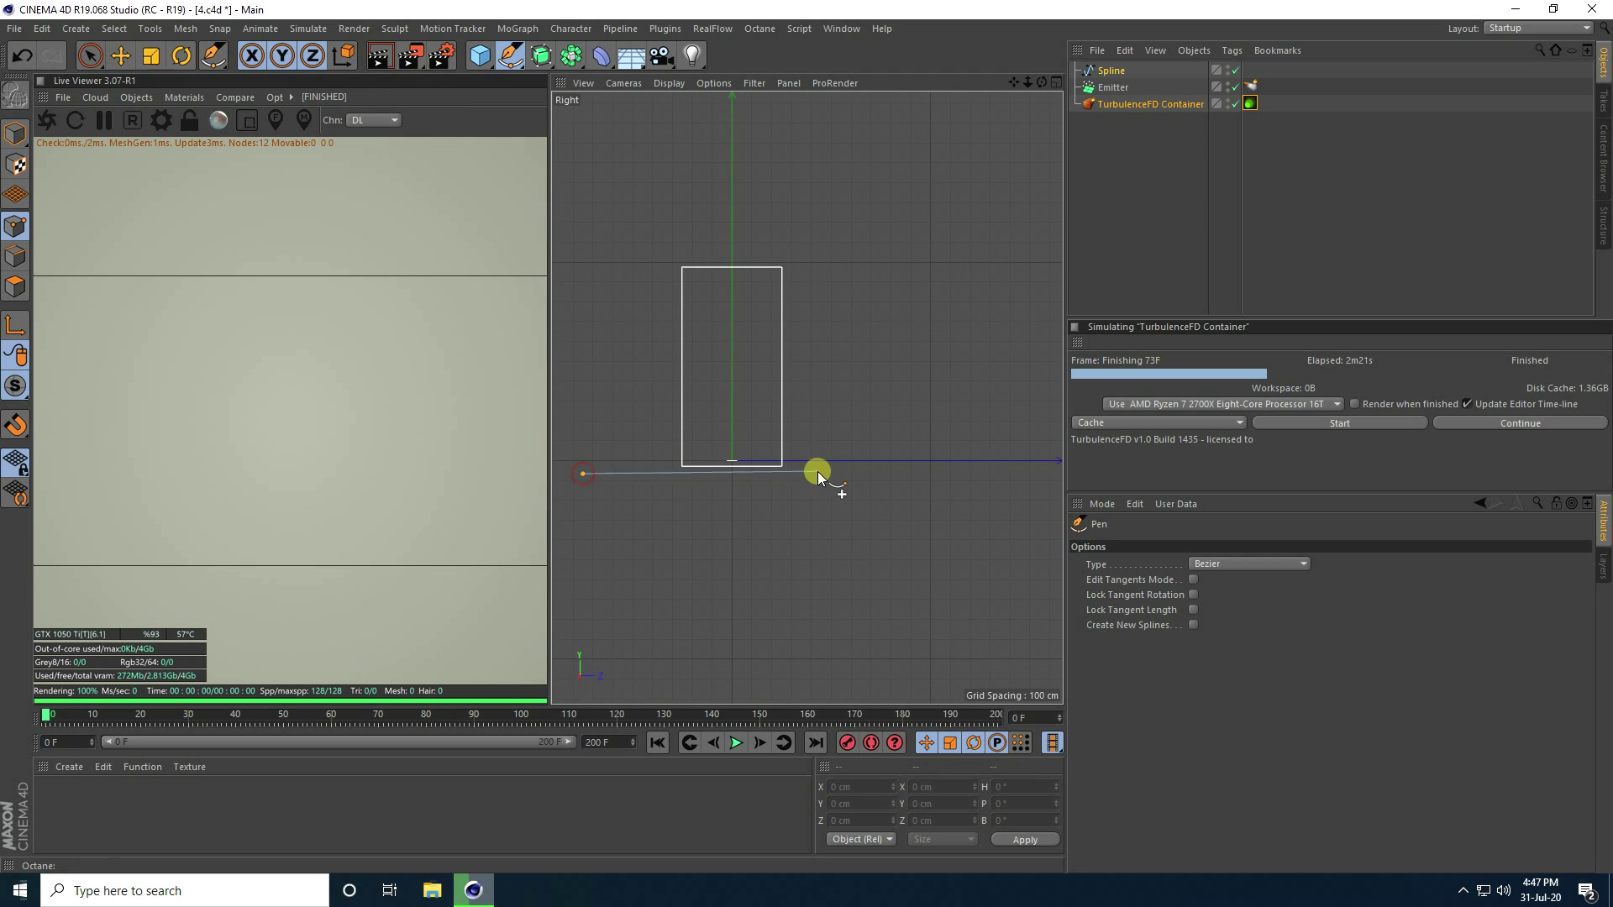
left_click(870, 479)
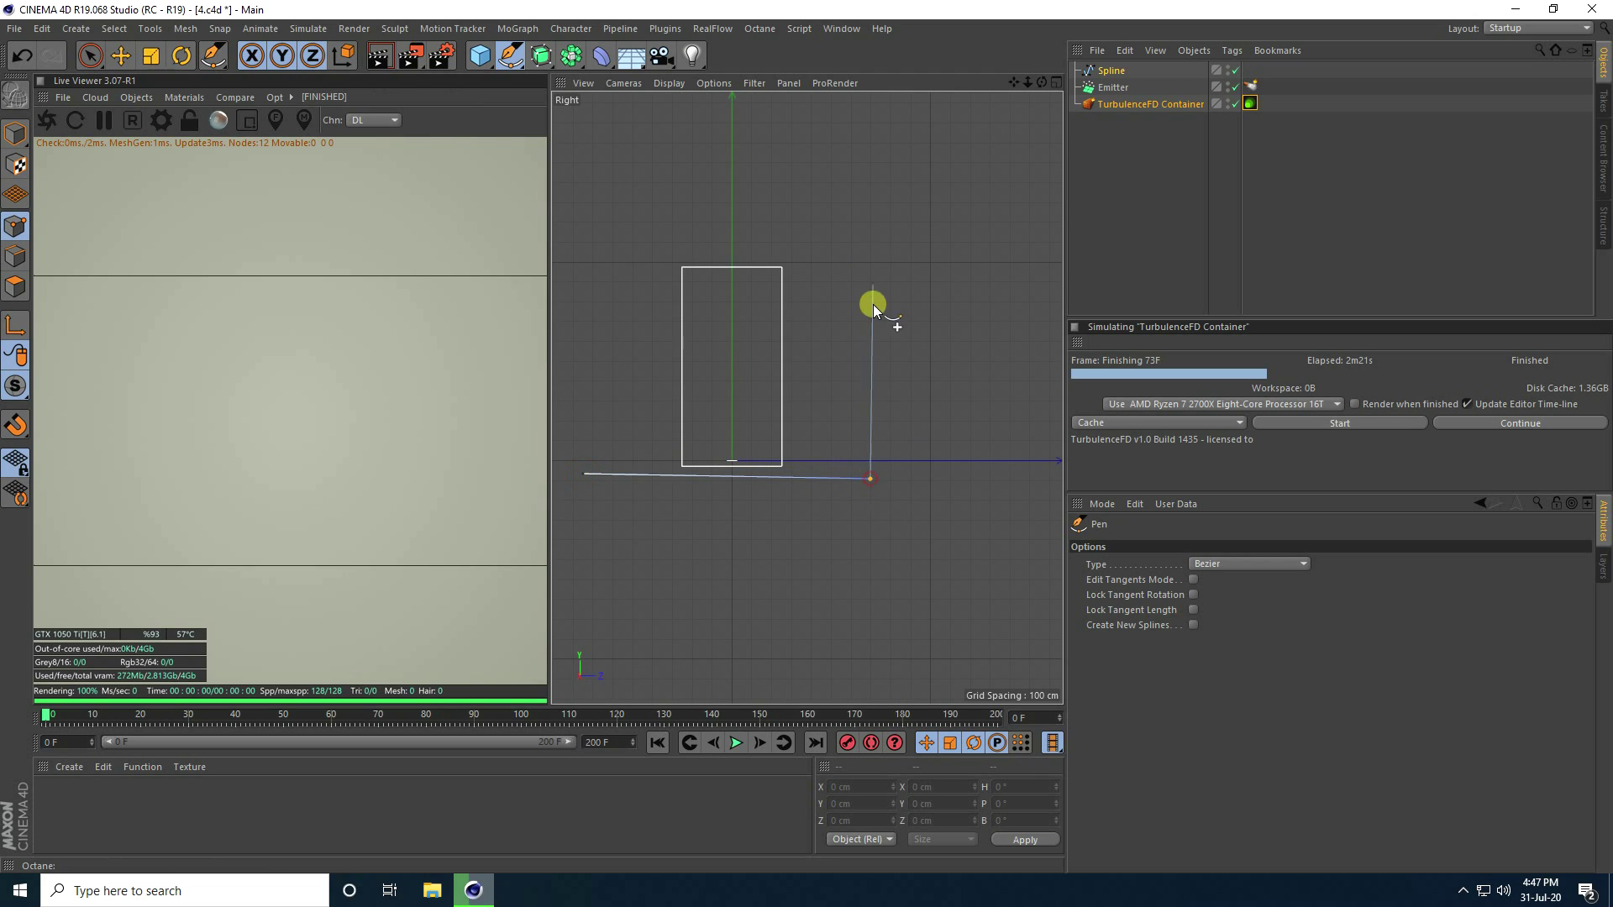
left_click(870, 199)
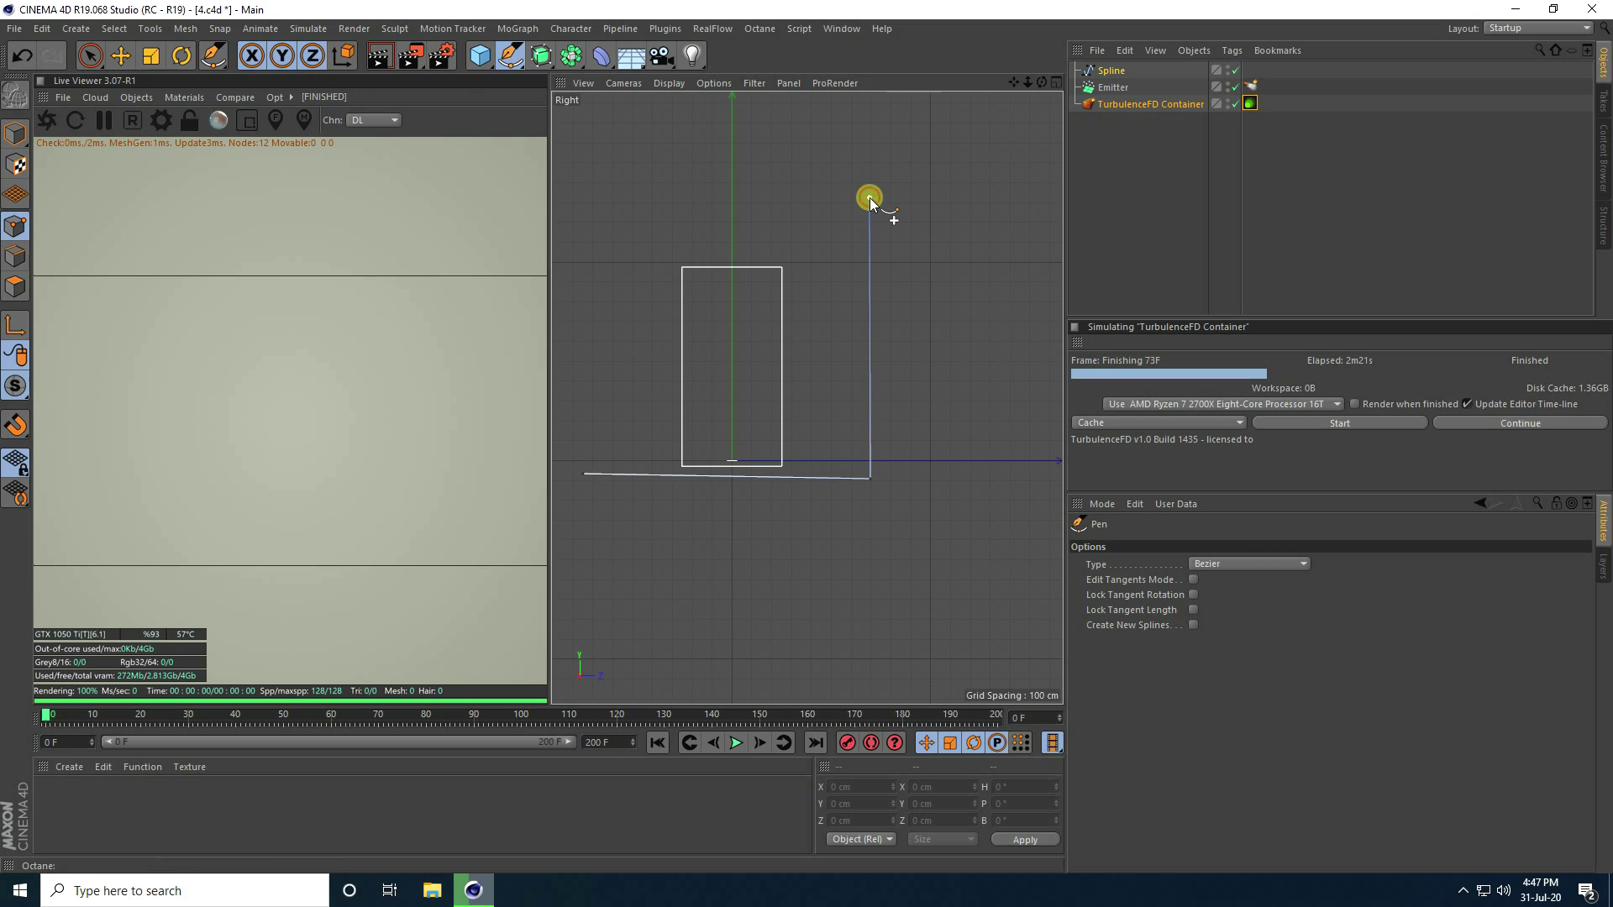
right_click(871, 201)
left_click(298, 199)
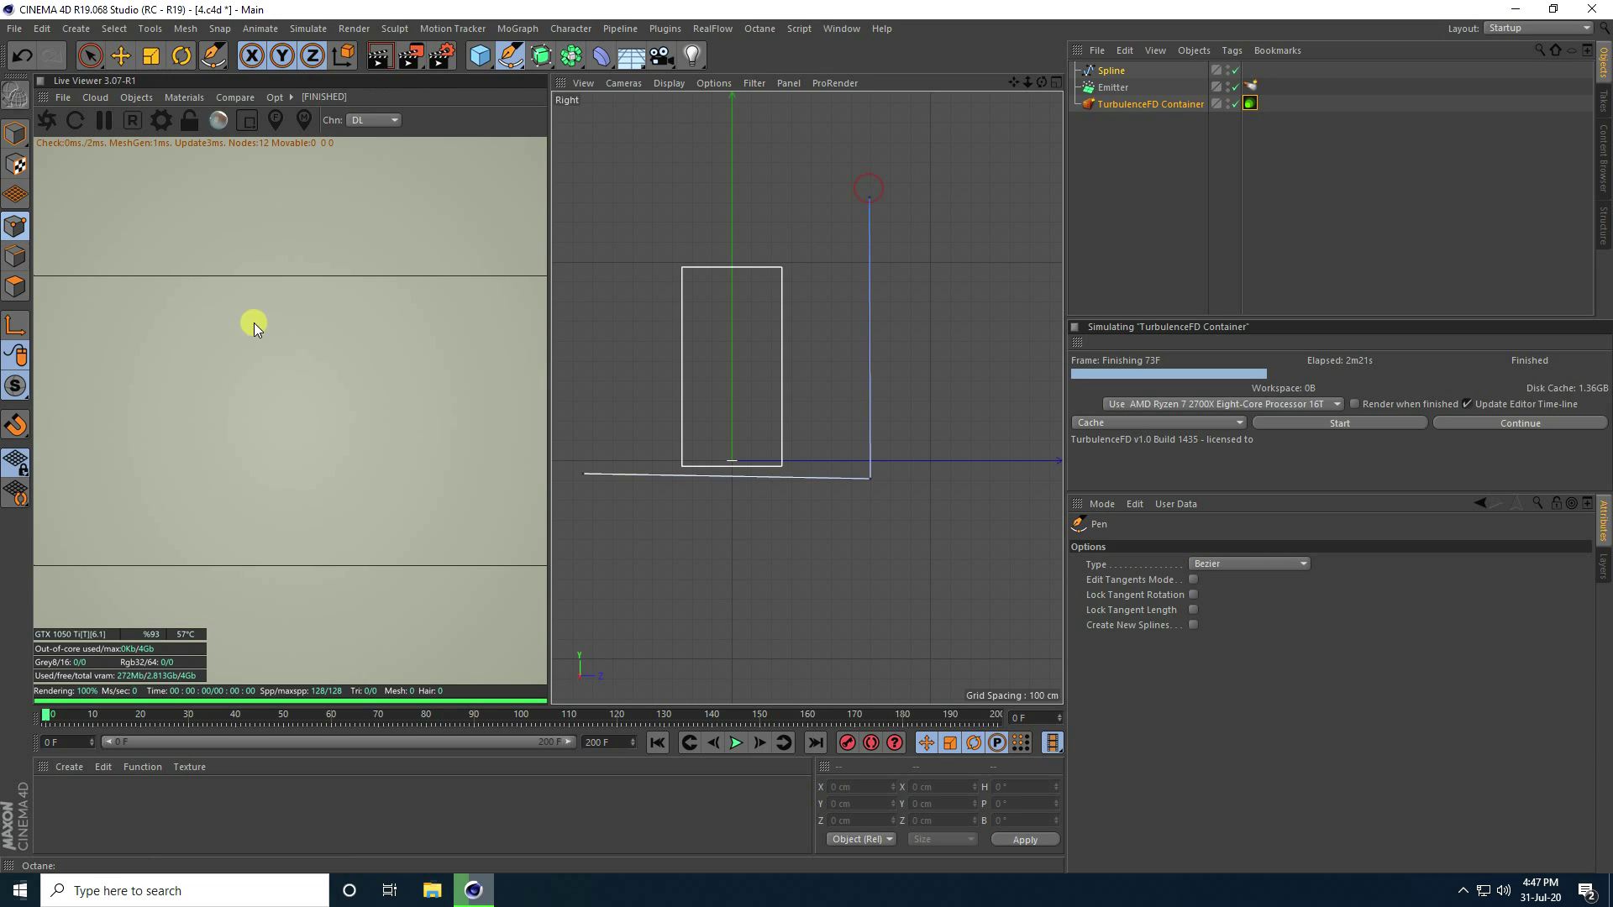
Step: Flatten the spline's floor points to one height and raise them about 60 cm
left_click(87, 54)
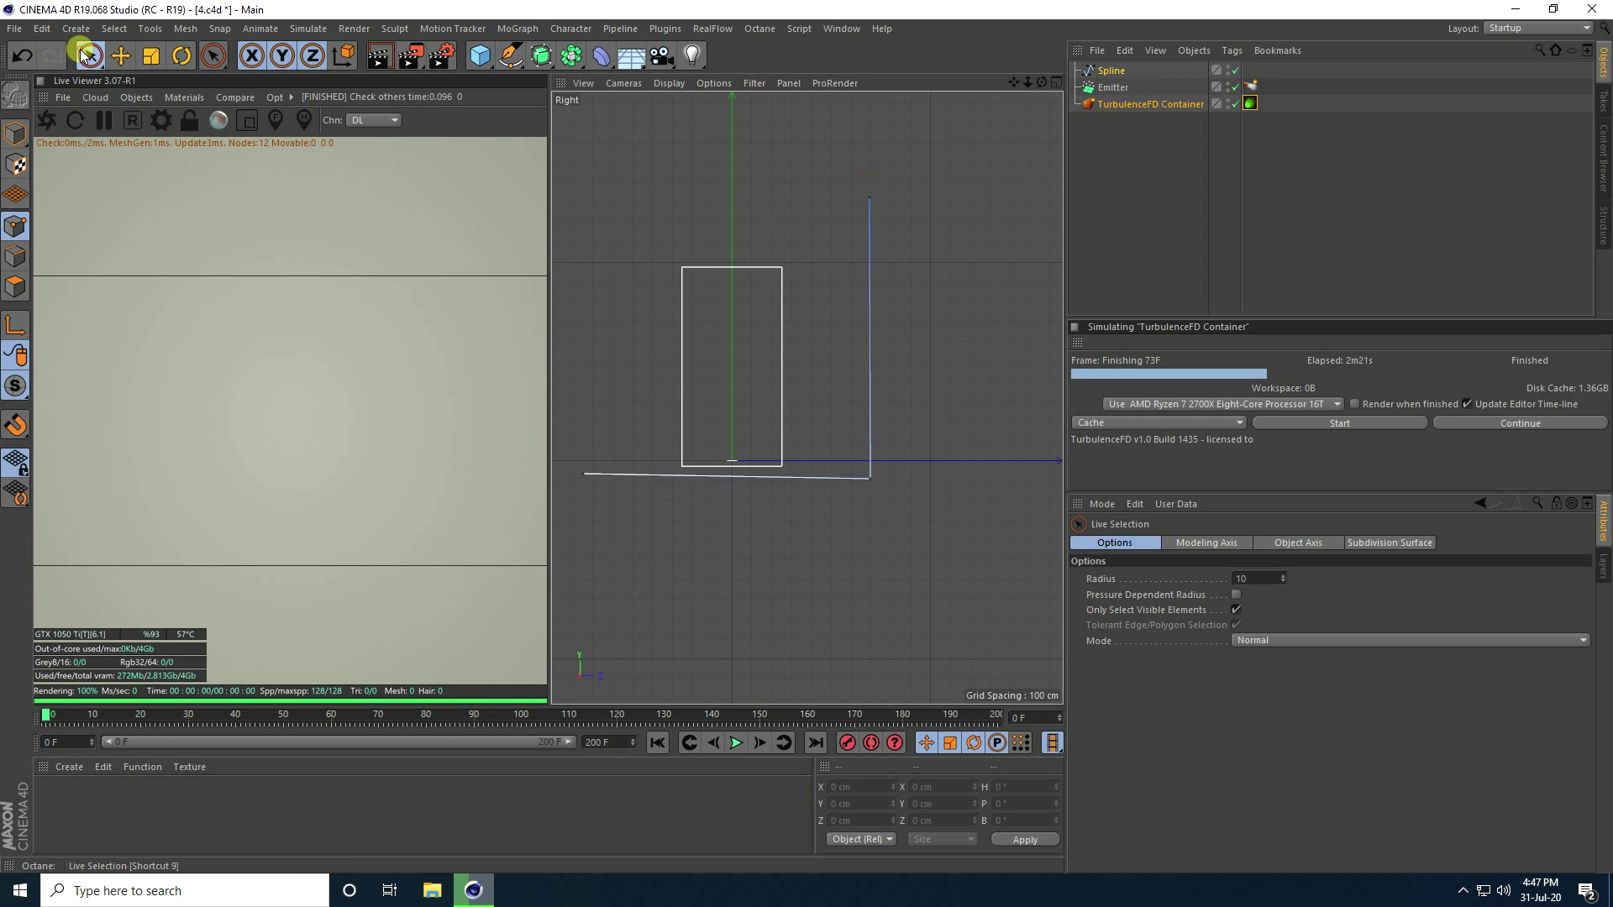
left_click(868, 477)
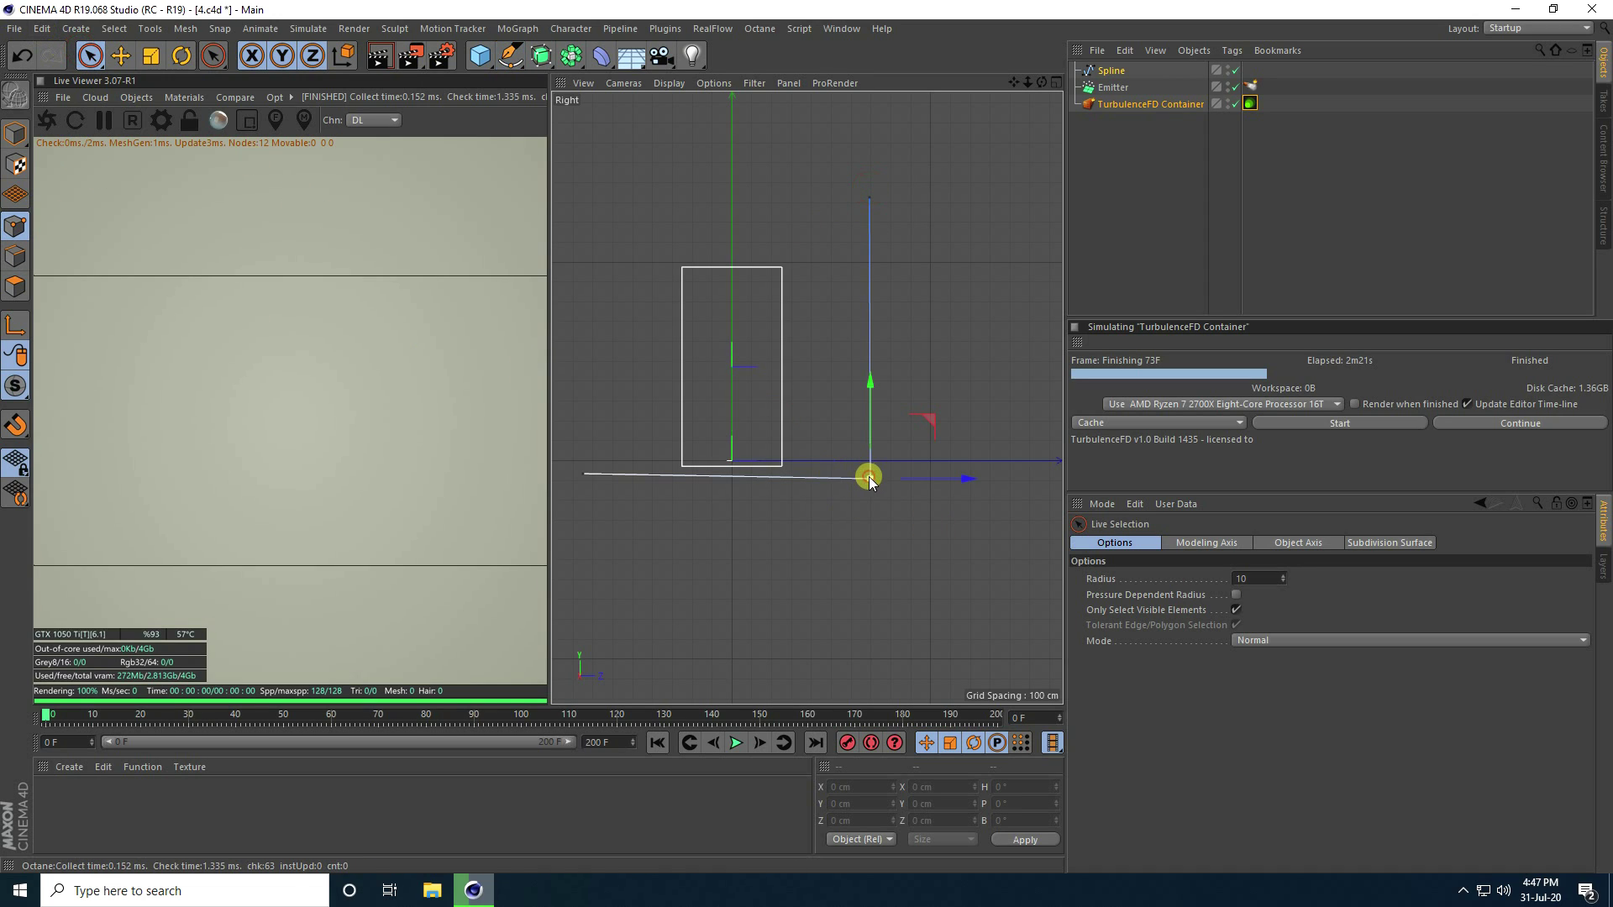
left_click(90, 55)
left_click(152, 104)
left_click_drag(570, 436, 1056, 599)
left_click(151, 56)
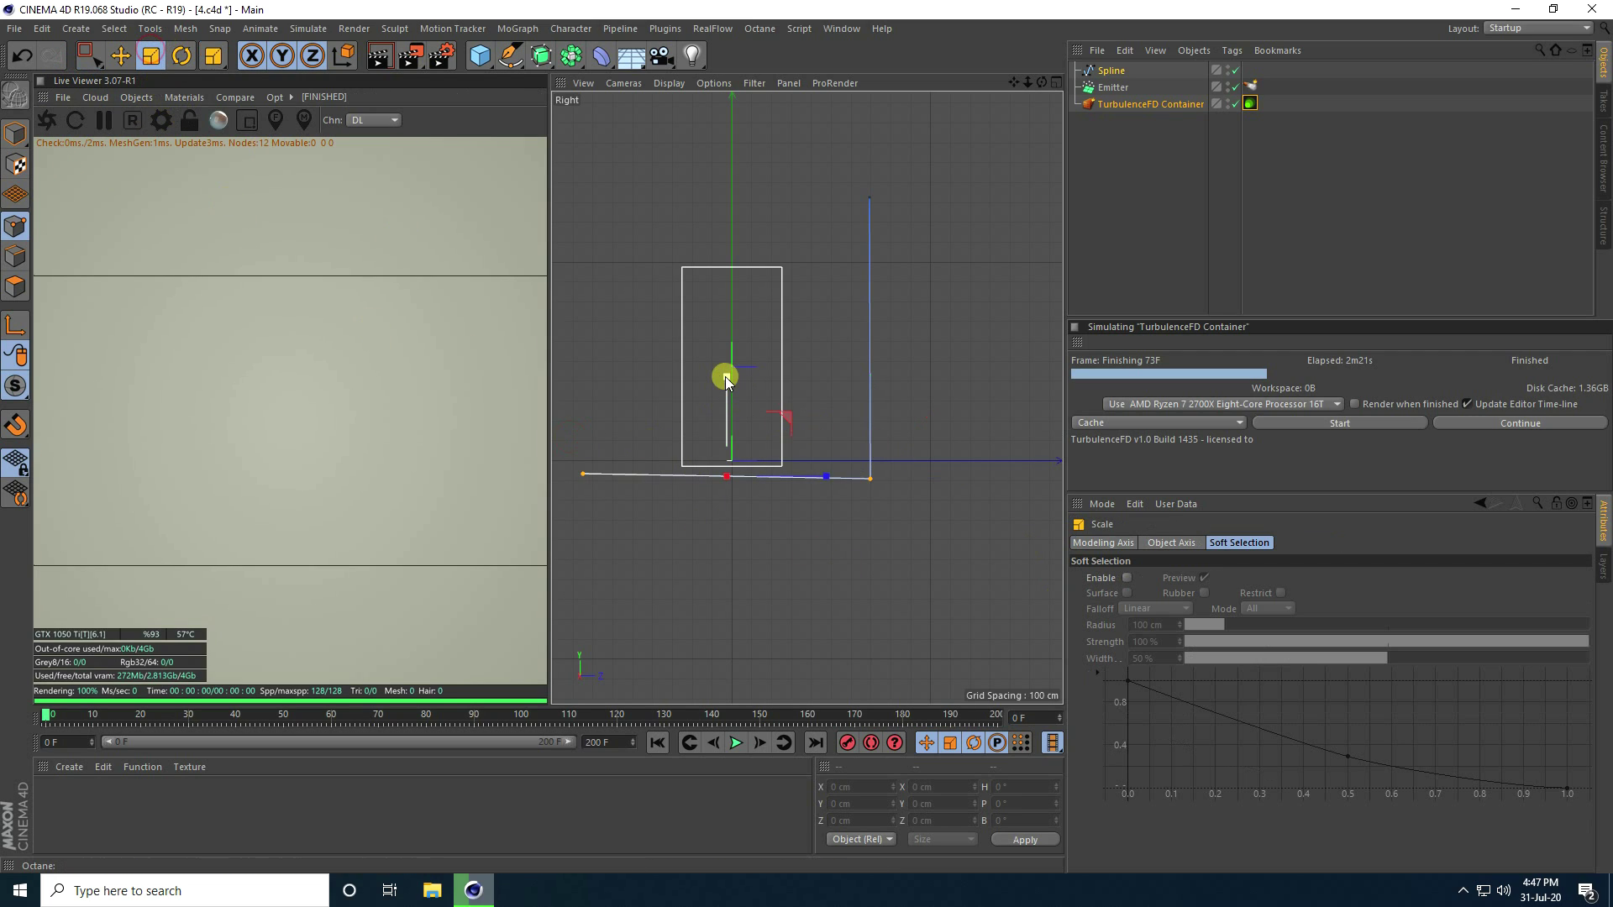
left_click_drag(725, 379, 729, 475)
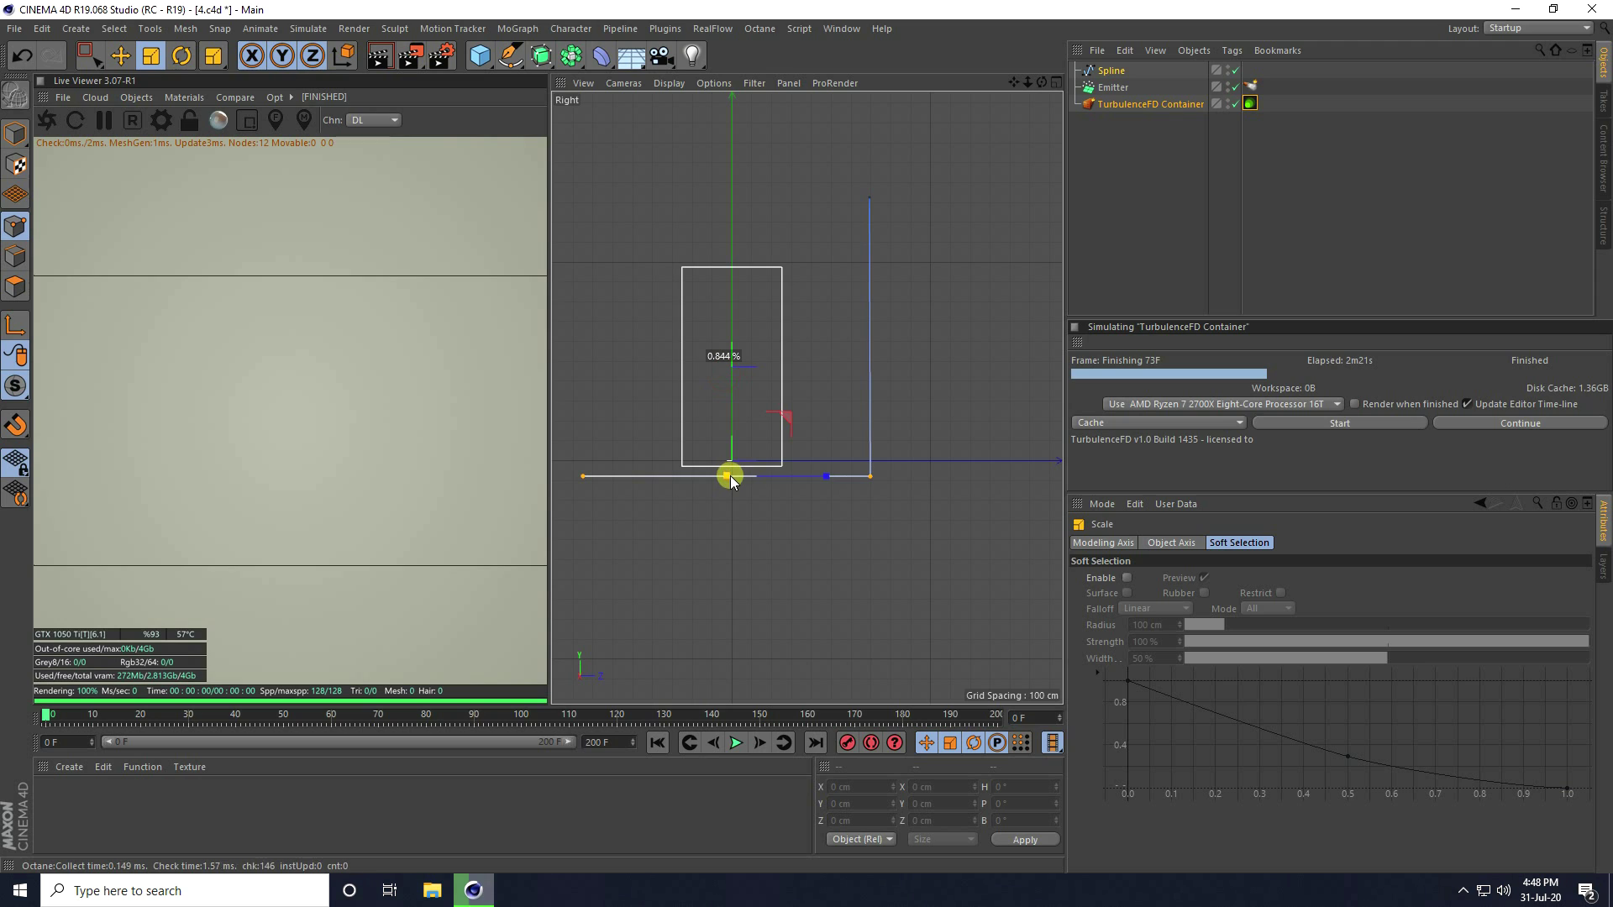
key("e")
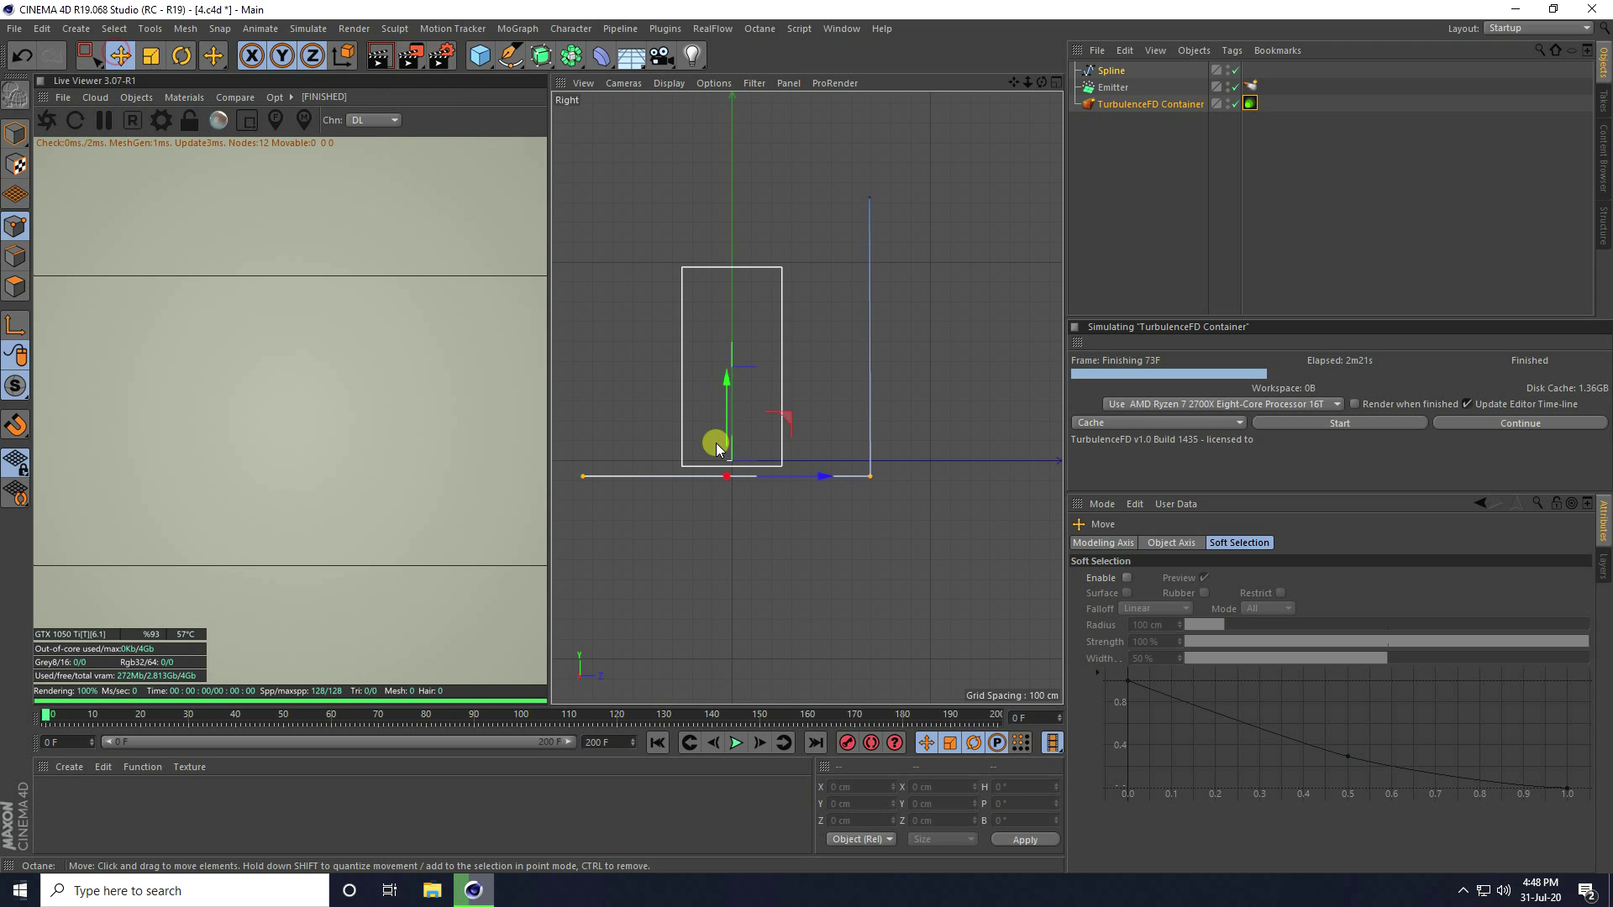
scroll(716, 442, "up", 3)
left_click_drag(736, 429, 738, 397)
scroll(753, 542, "down", 4)
middle_click_drag(856, 472, 793, 483, "alt")
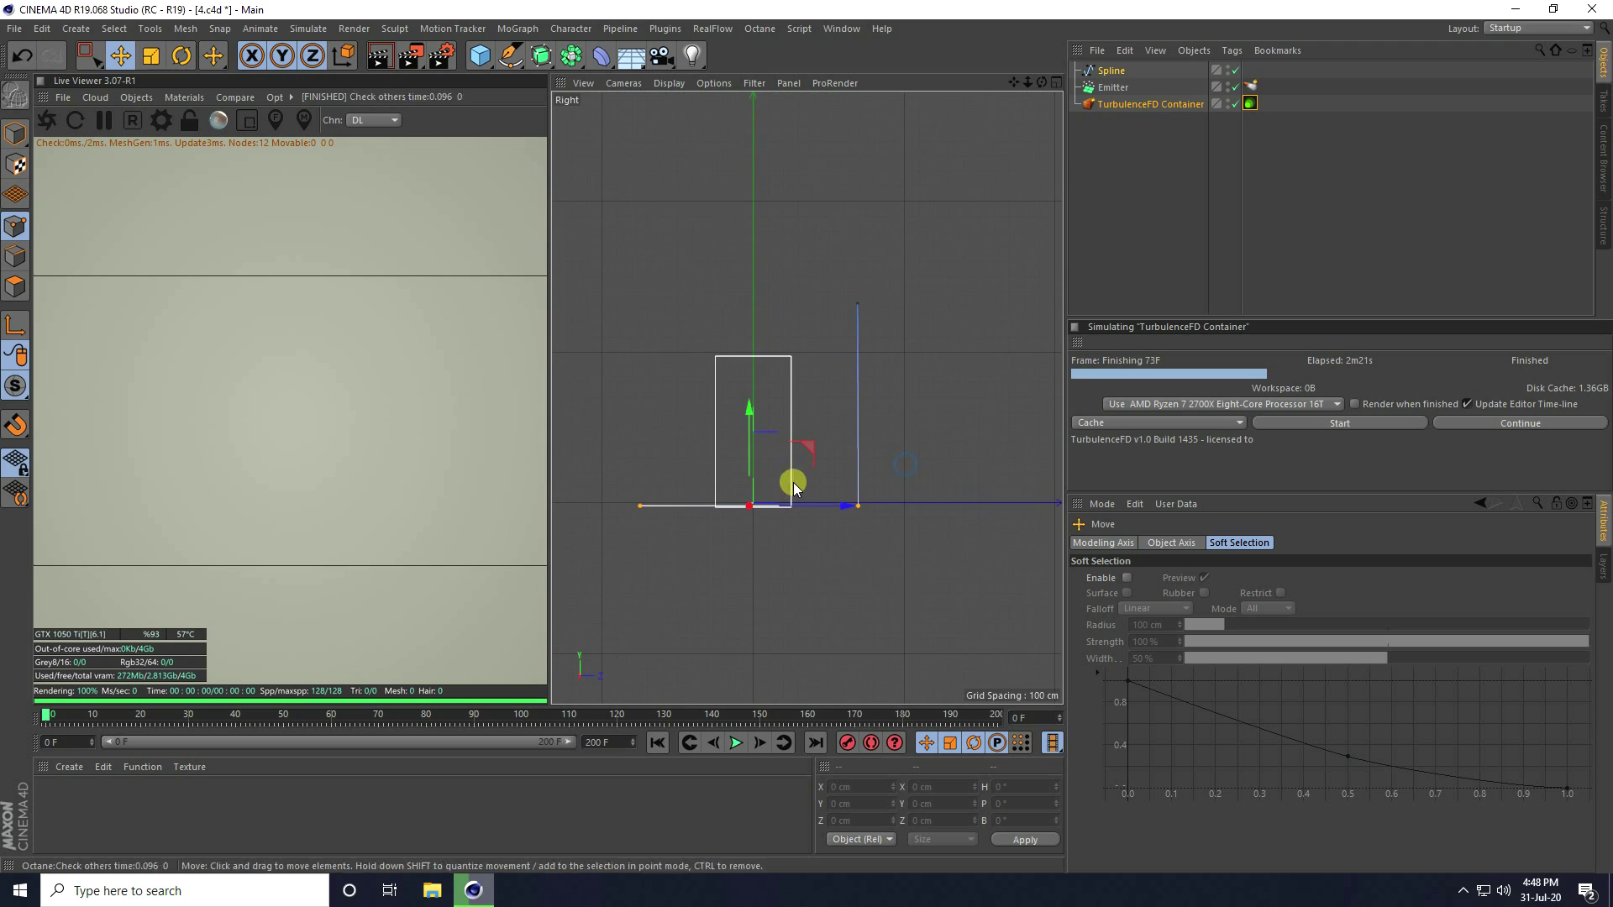
Step: Scale the two right-hand points to straighten the vertical wall line
left_click(87, 56)
left_click_drag(845, 260, 885, 578)
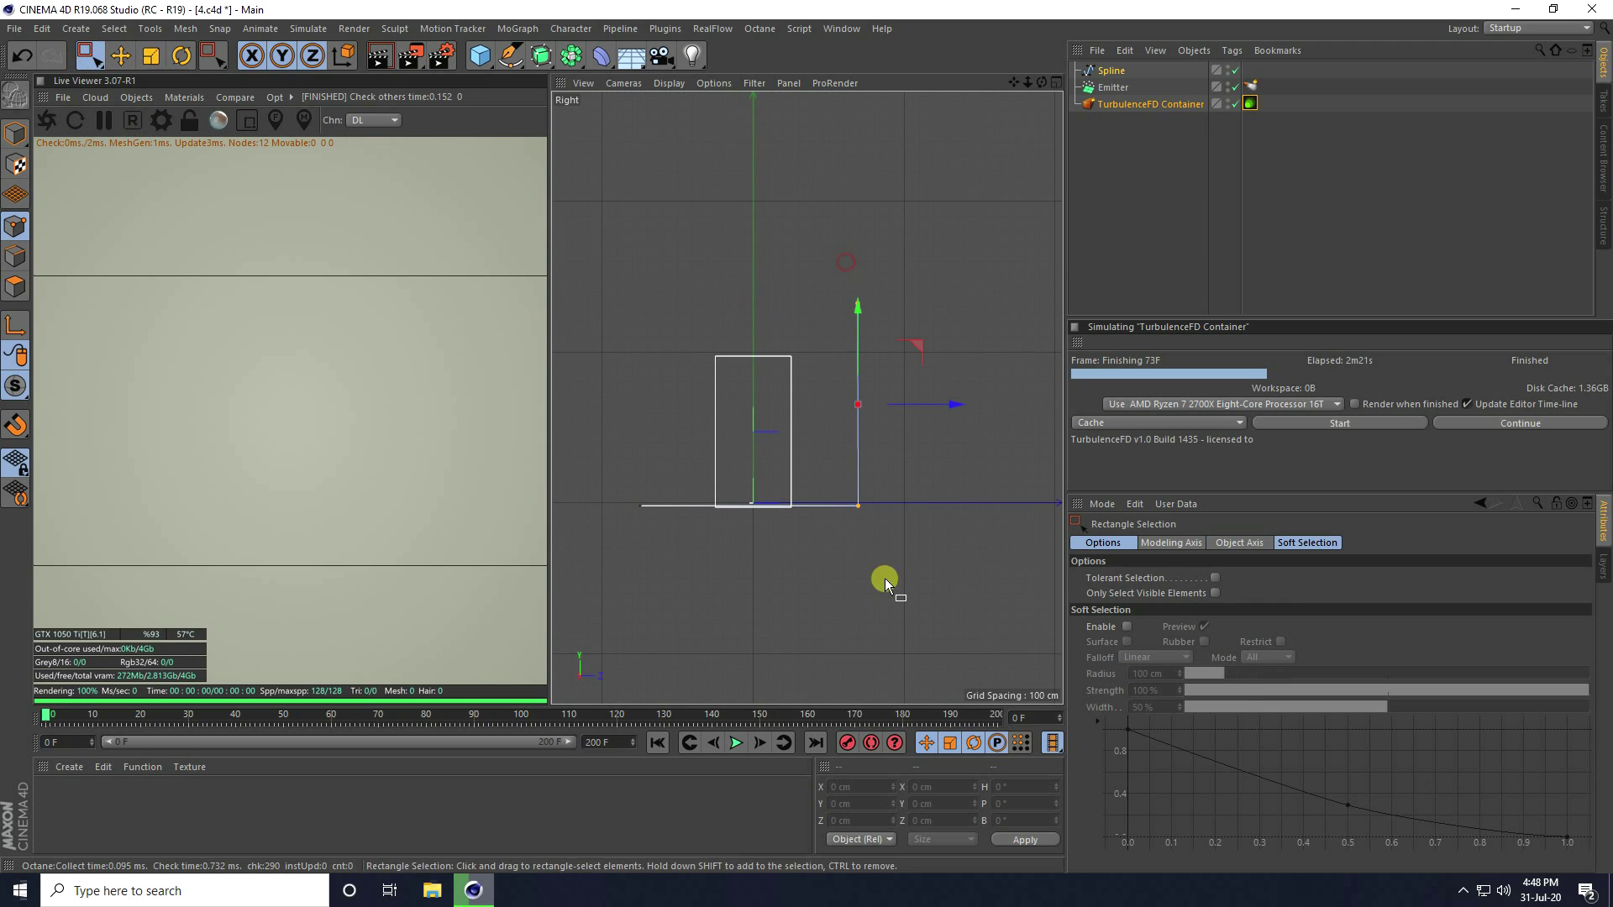
left_click(151, 56)
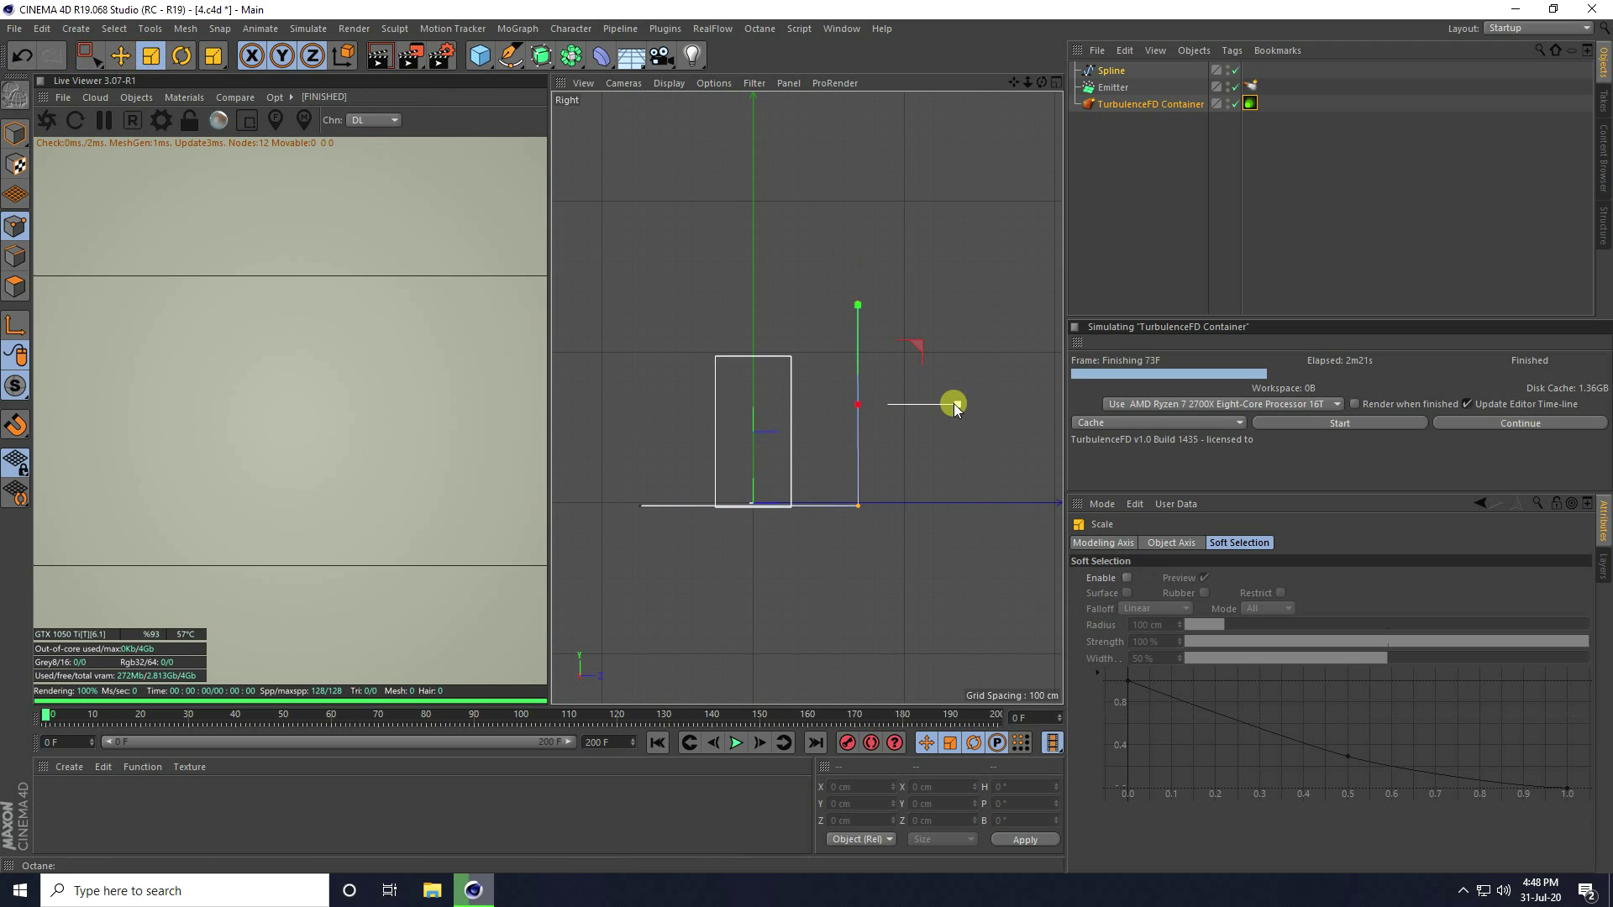
left_click_drag(955, 404, 857, 405)
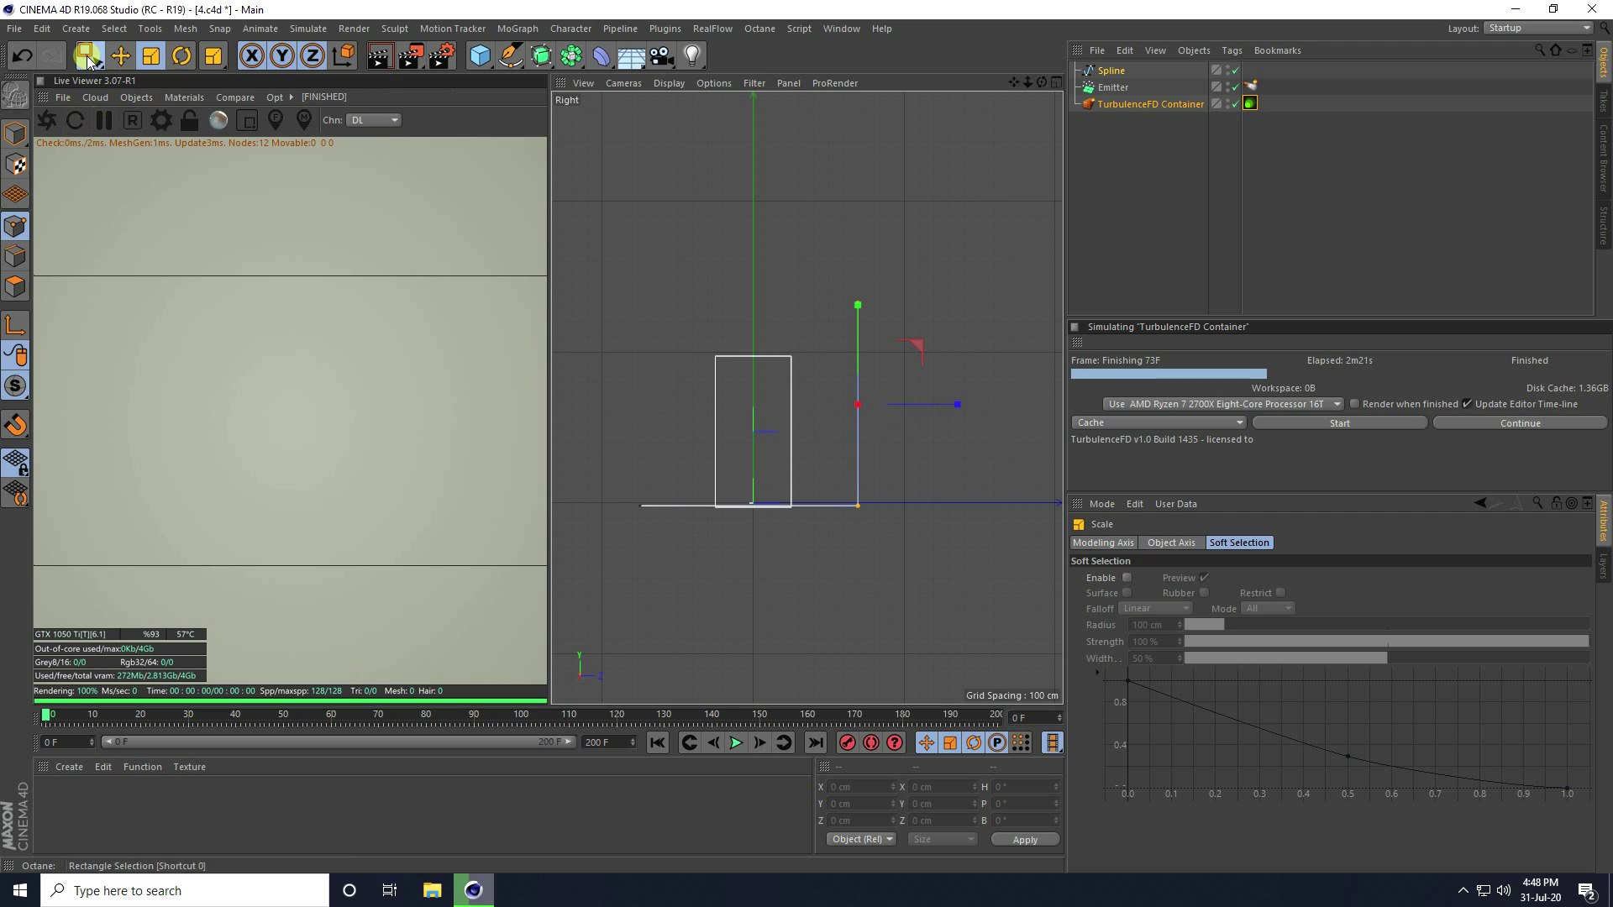
left_click(88, 56)
left_click_drag(930, 578, 817, 469)
Step: Chamfer the spline's corner point with a 200 cm radius
right_click(876, 527)
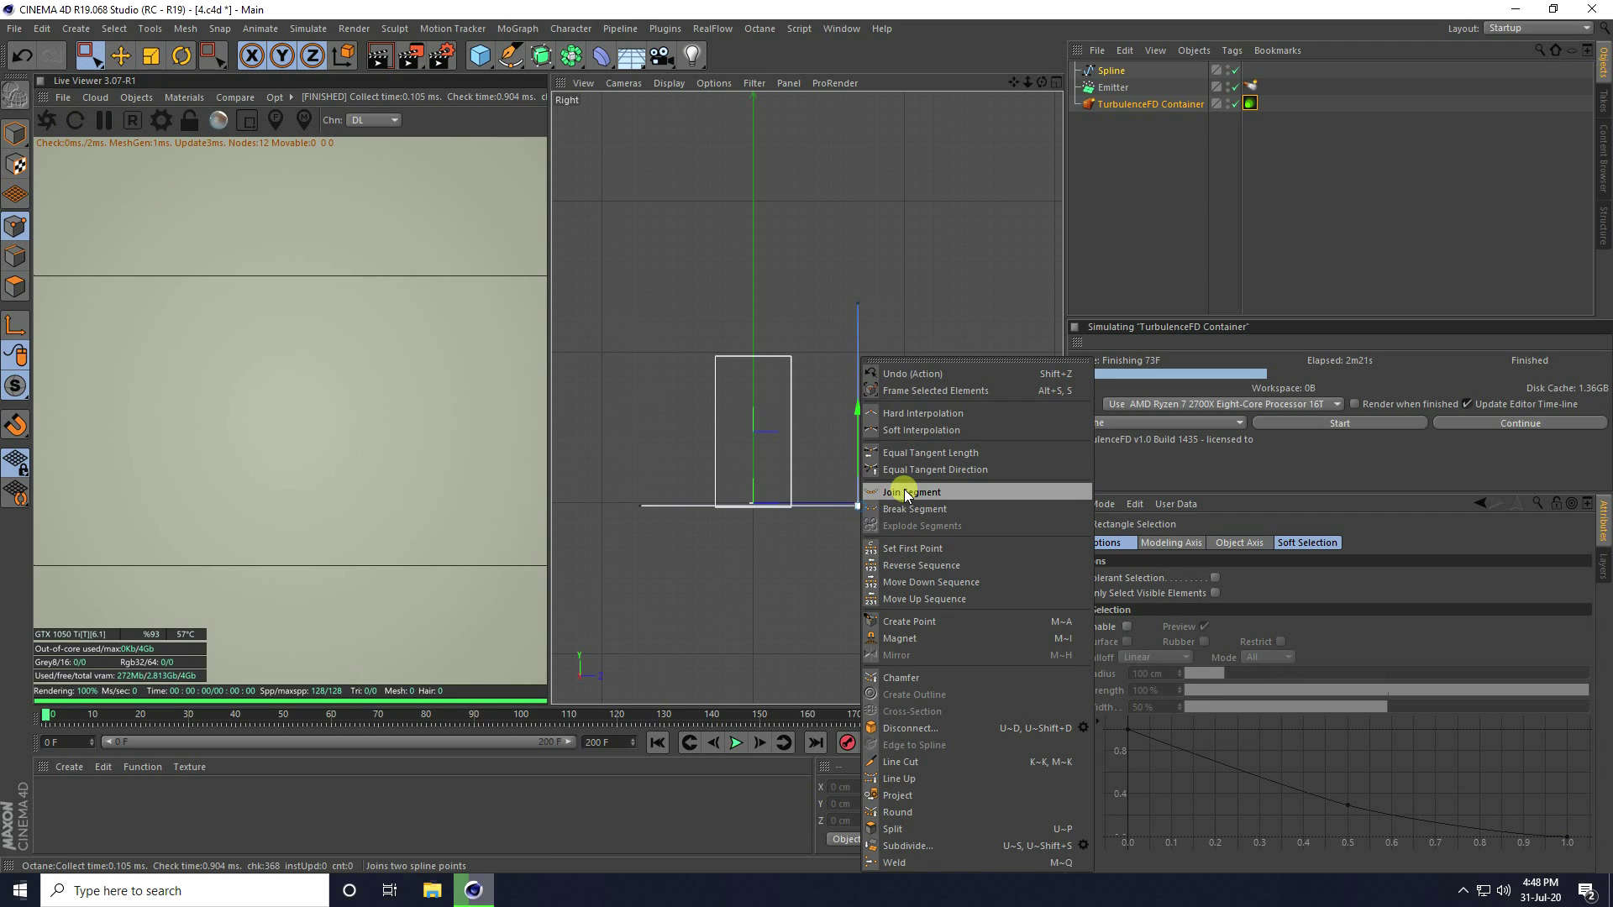
left_click(698, 497)
right_click(877, 512)
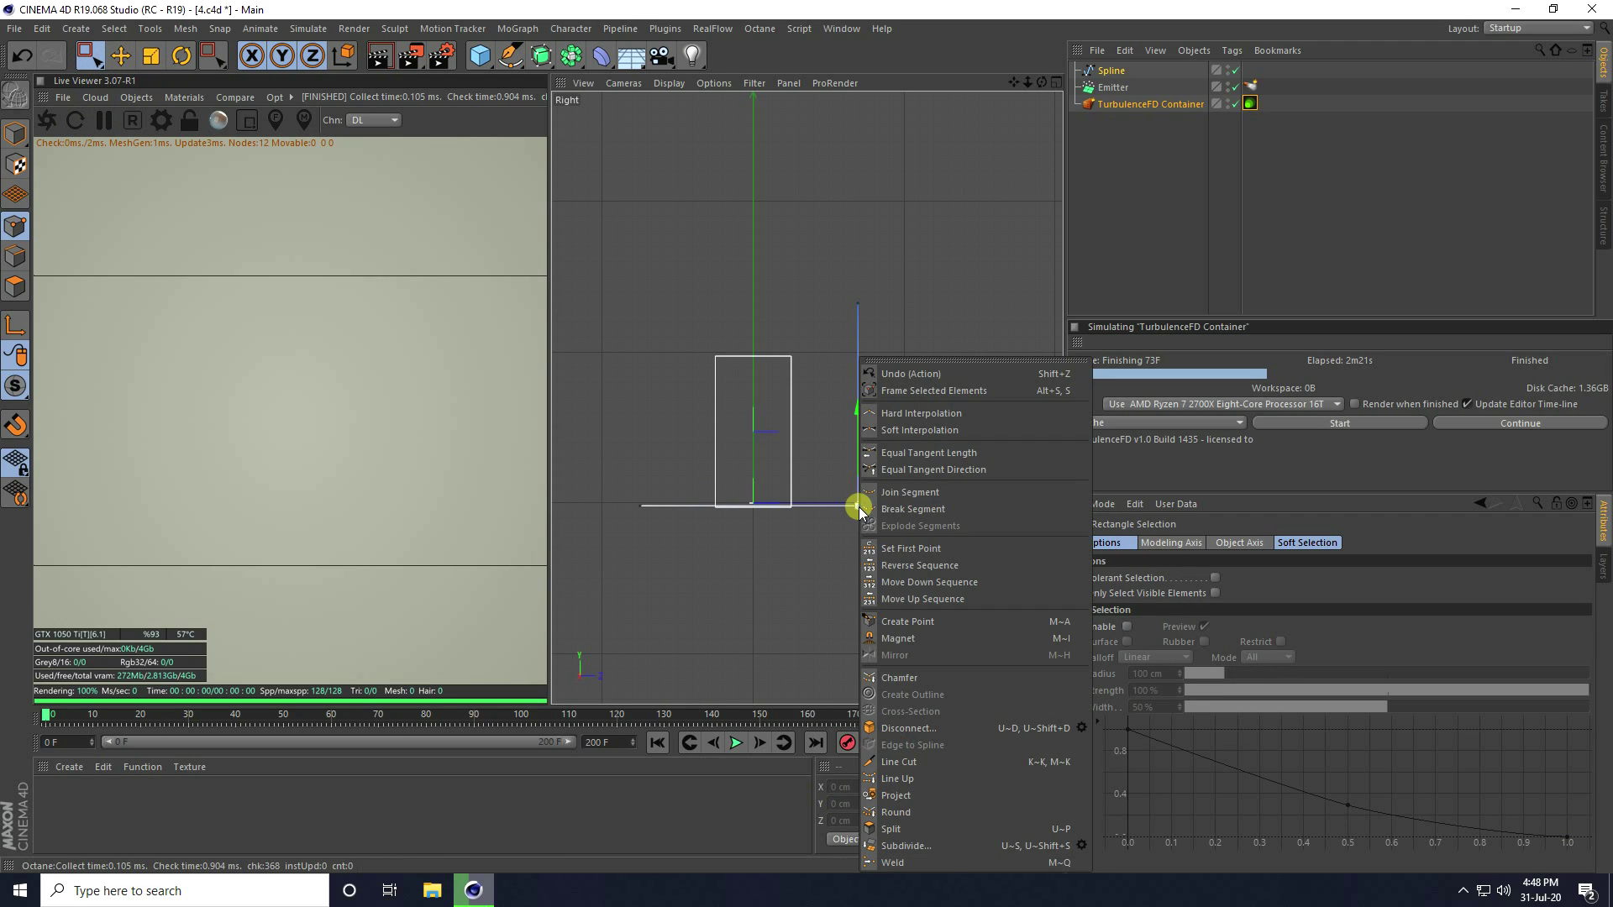
left_click(900, 680)
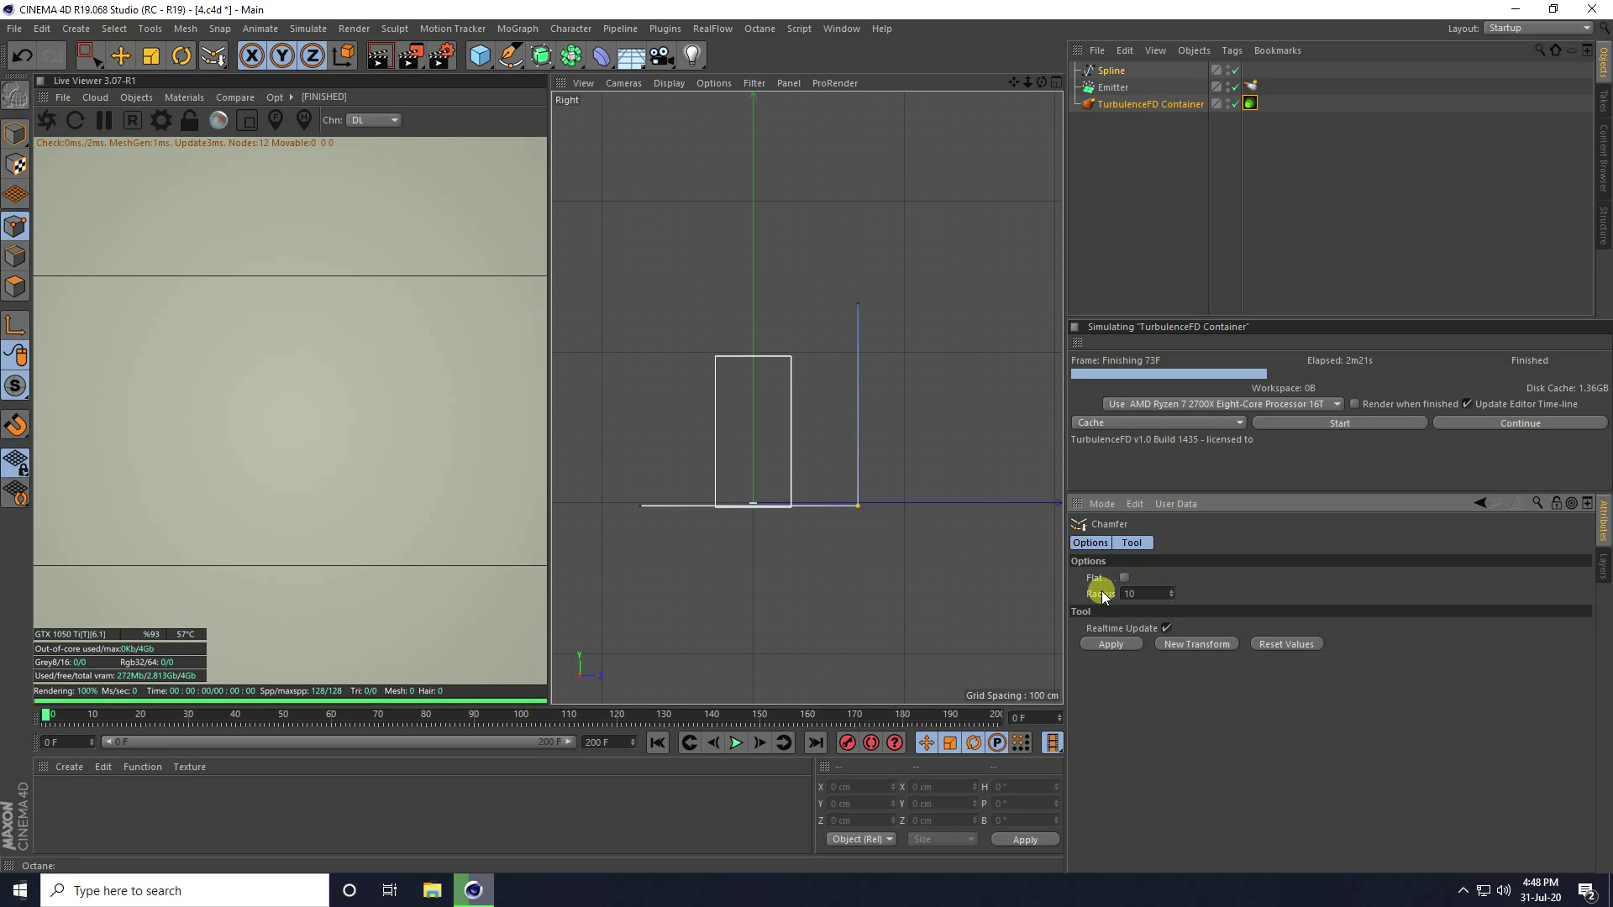
type("0")
key("Return")
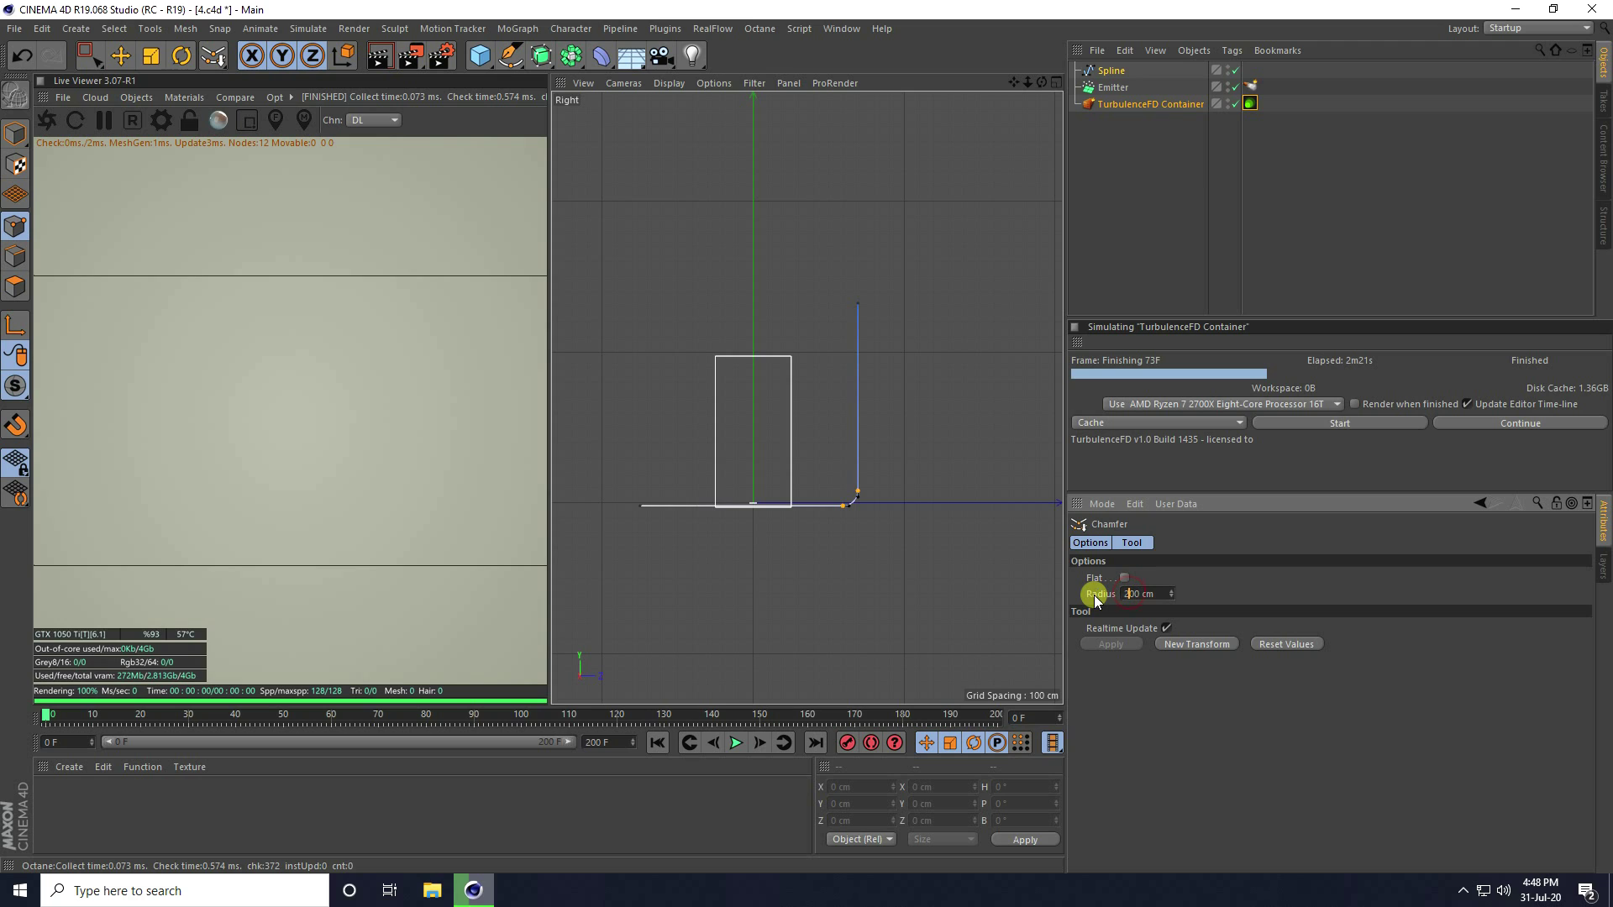
Step: Return to Model mode with the Move tool and maximize the Perspective view
left_click(16, 132)
left_click(120, 57)
middle_click(677, 249)
middle_click(673, 250)
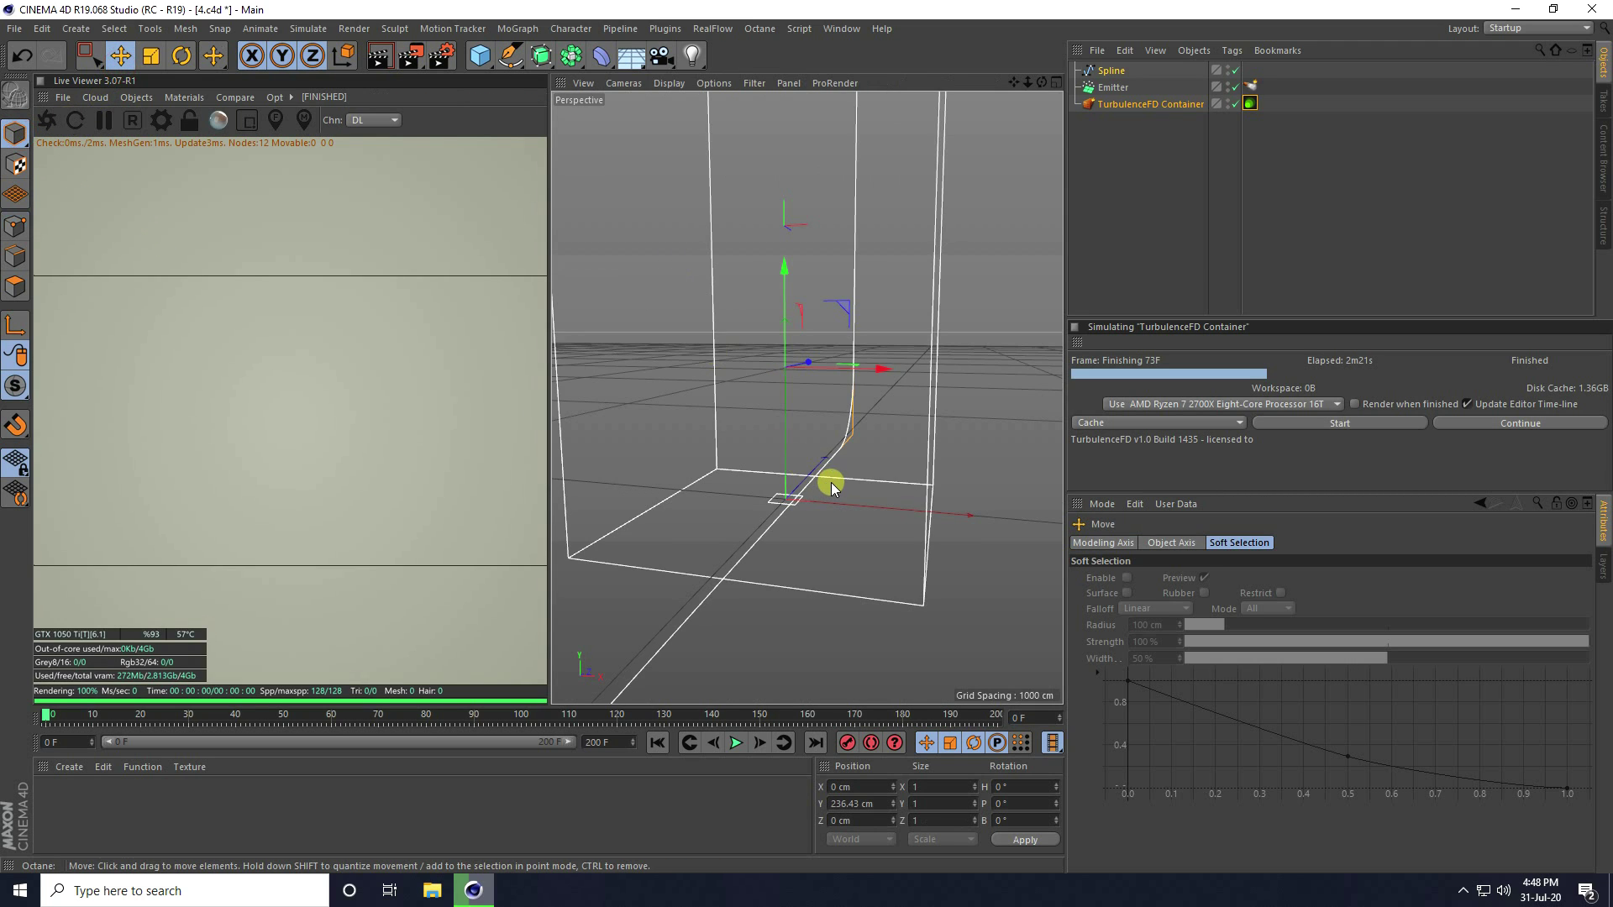
scroll(873, 482, "up", 2)
left_click_drag(872, 483, 862, 482, "alt")
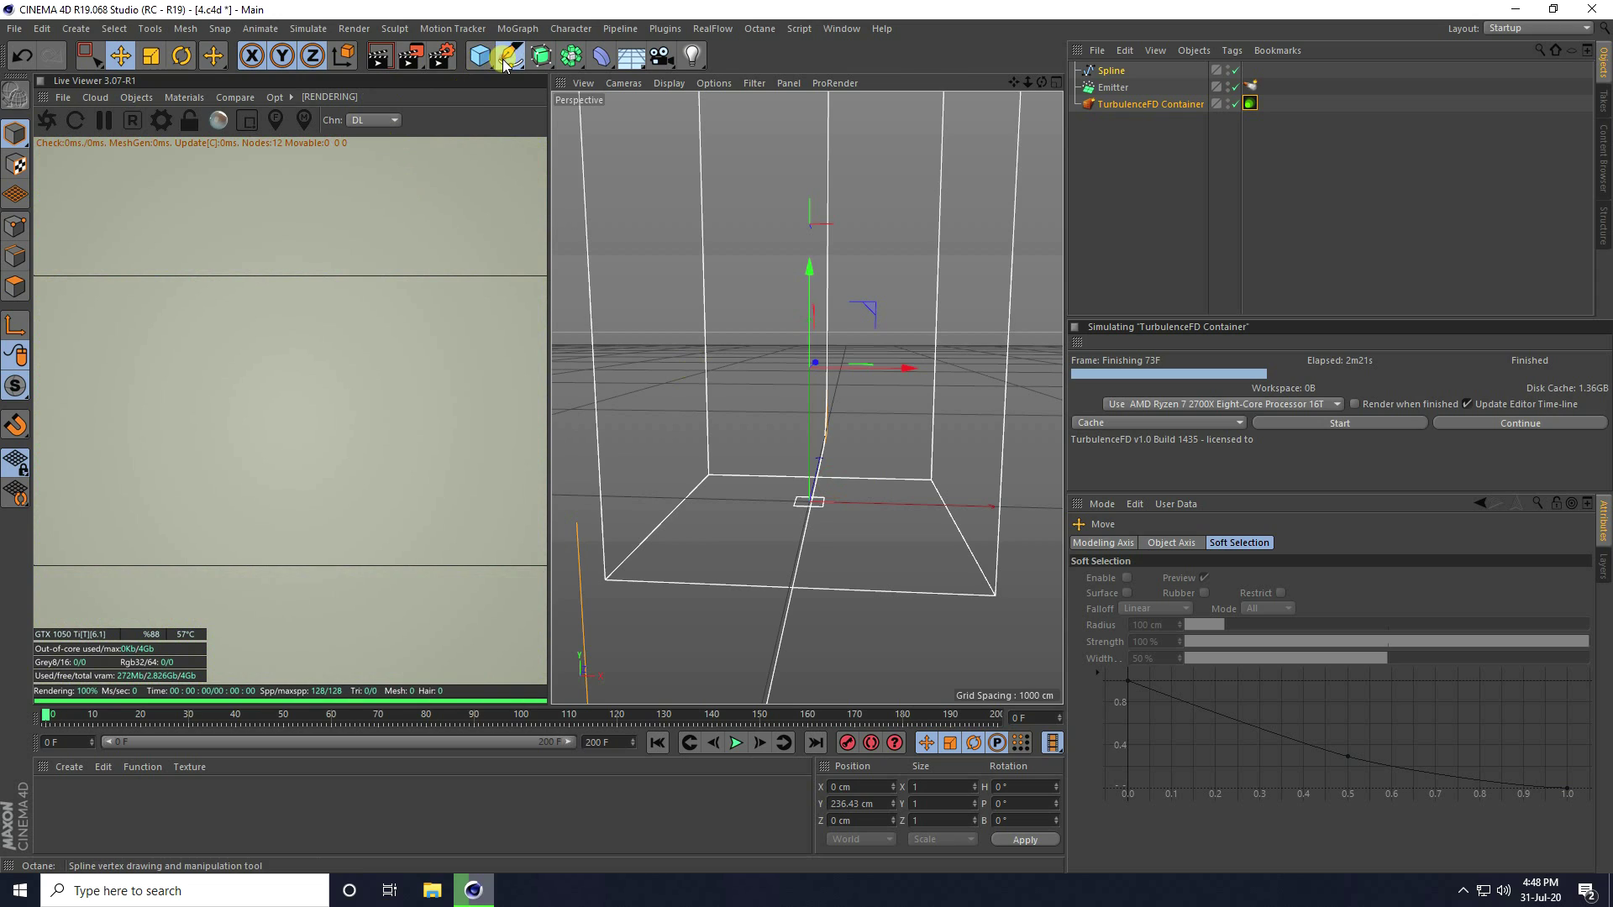
Step: Add a Rectangle spline and set its Width to 1 cm
left_click_drag(510, 55, 592, 143)
left_click(678, 203)
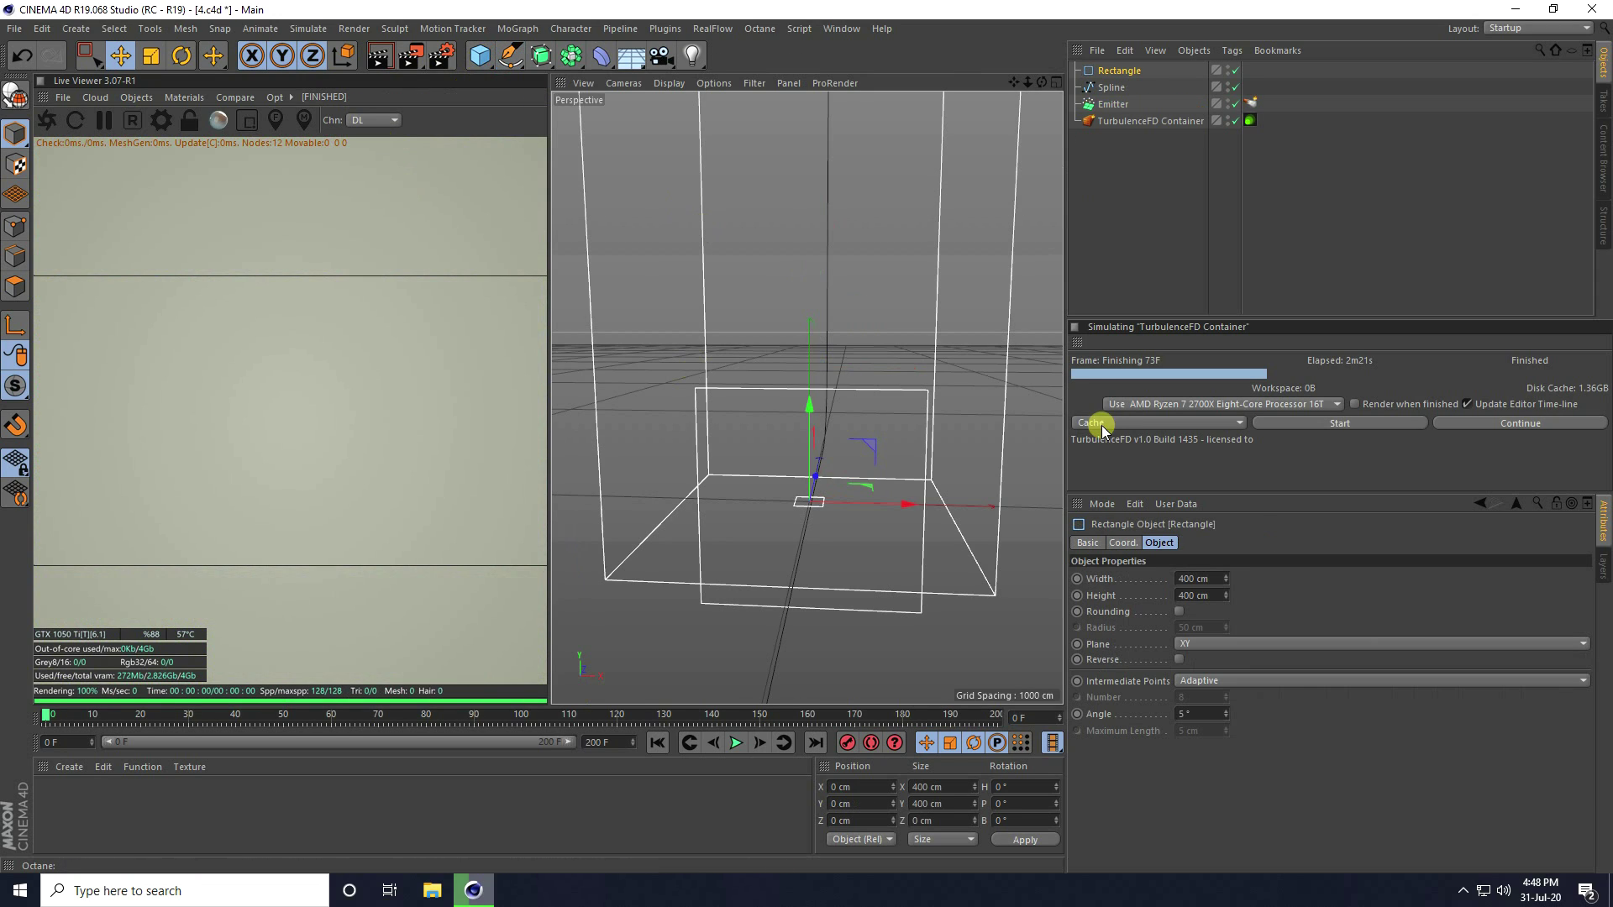
left_click(1206, 579)
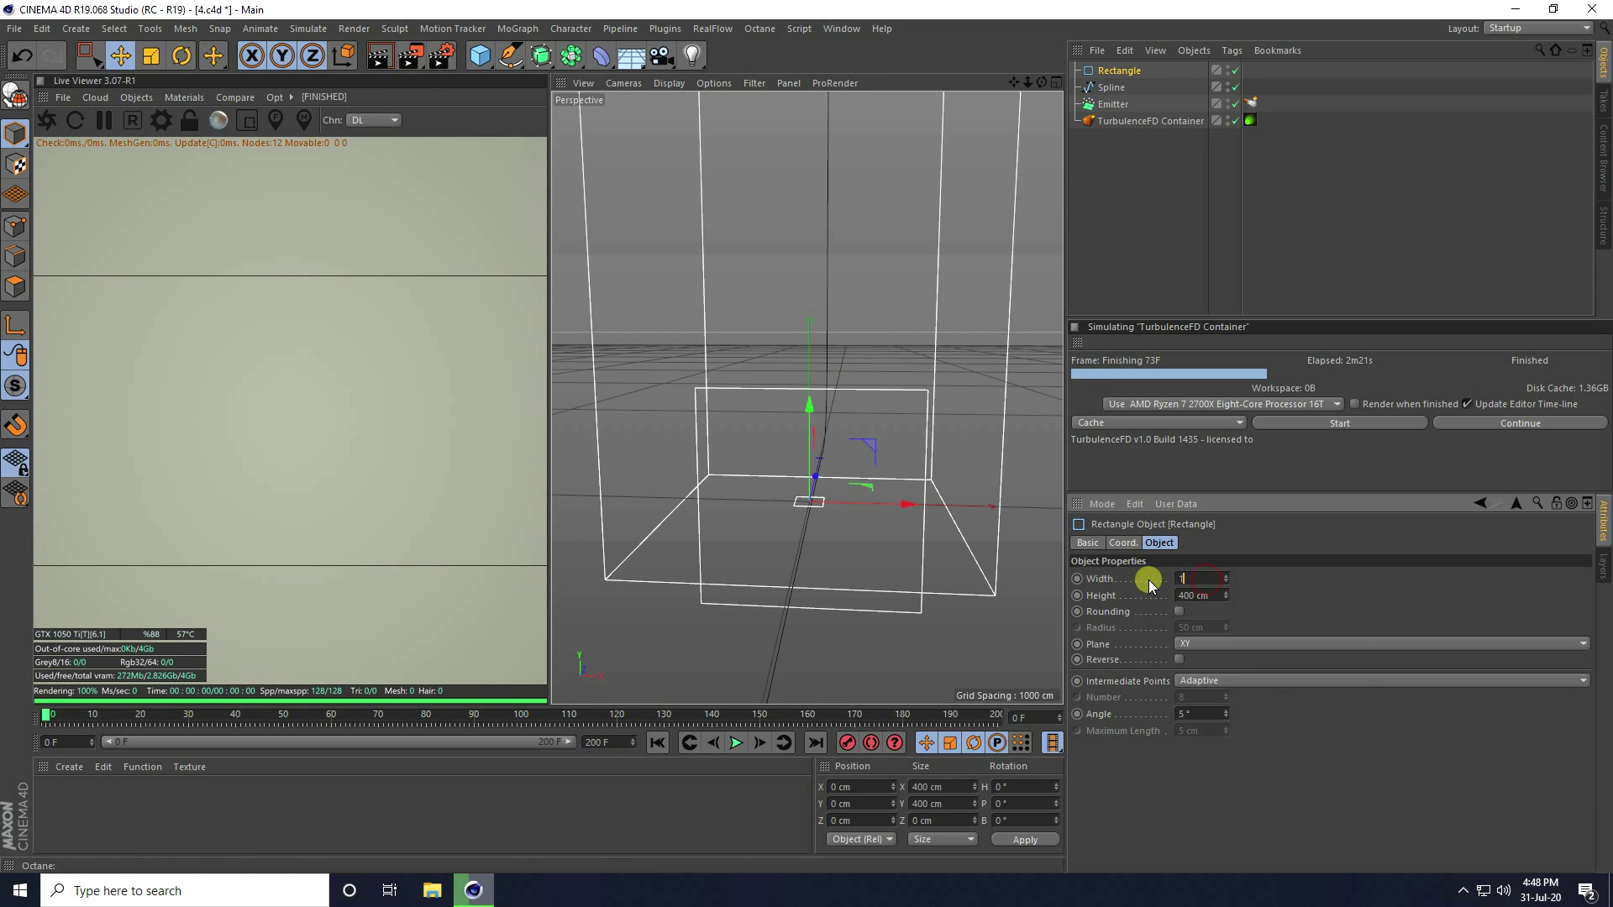
type("1")
key("Return")
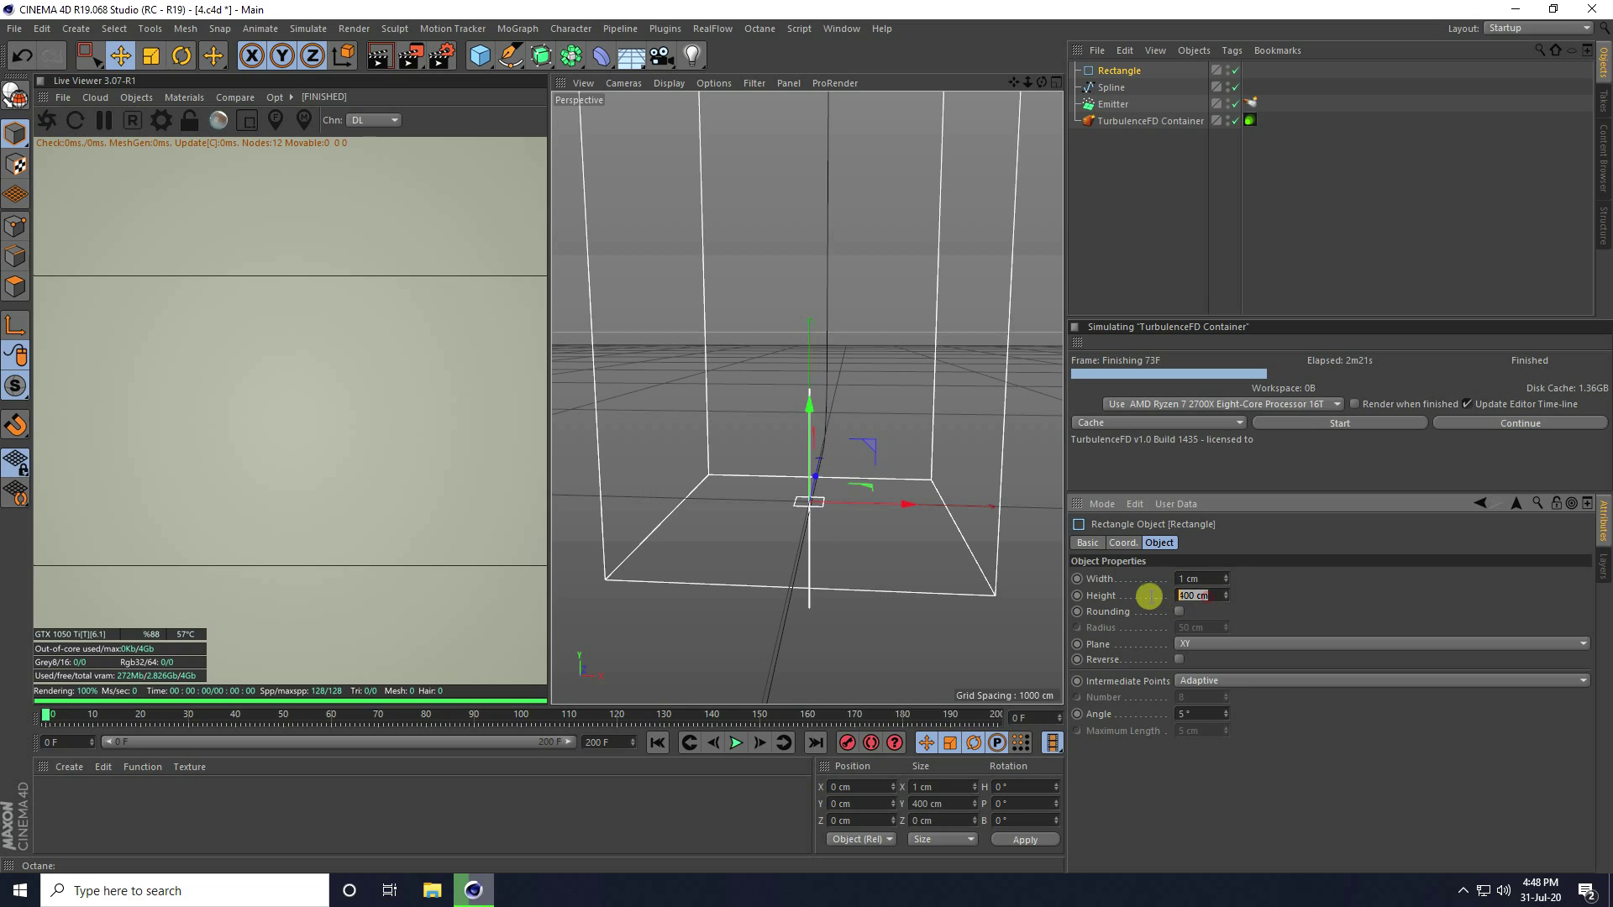
Step: Set the Rectangle's Height to 1500 cm and add a Sweep object
type("1500")
key("Return")
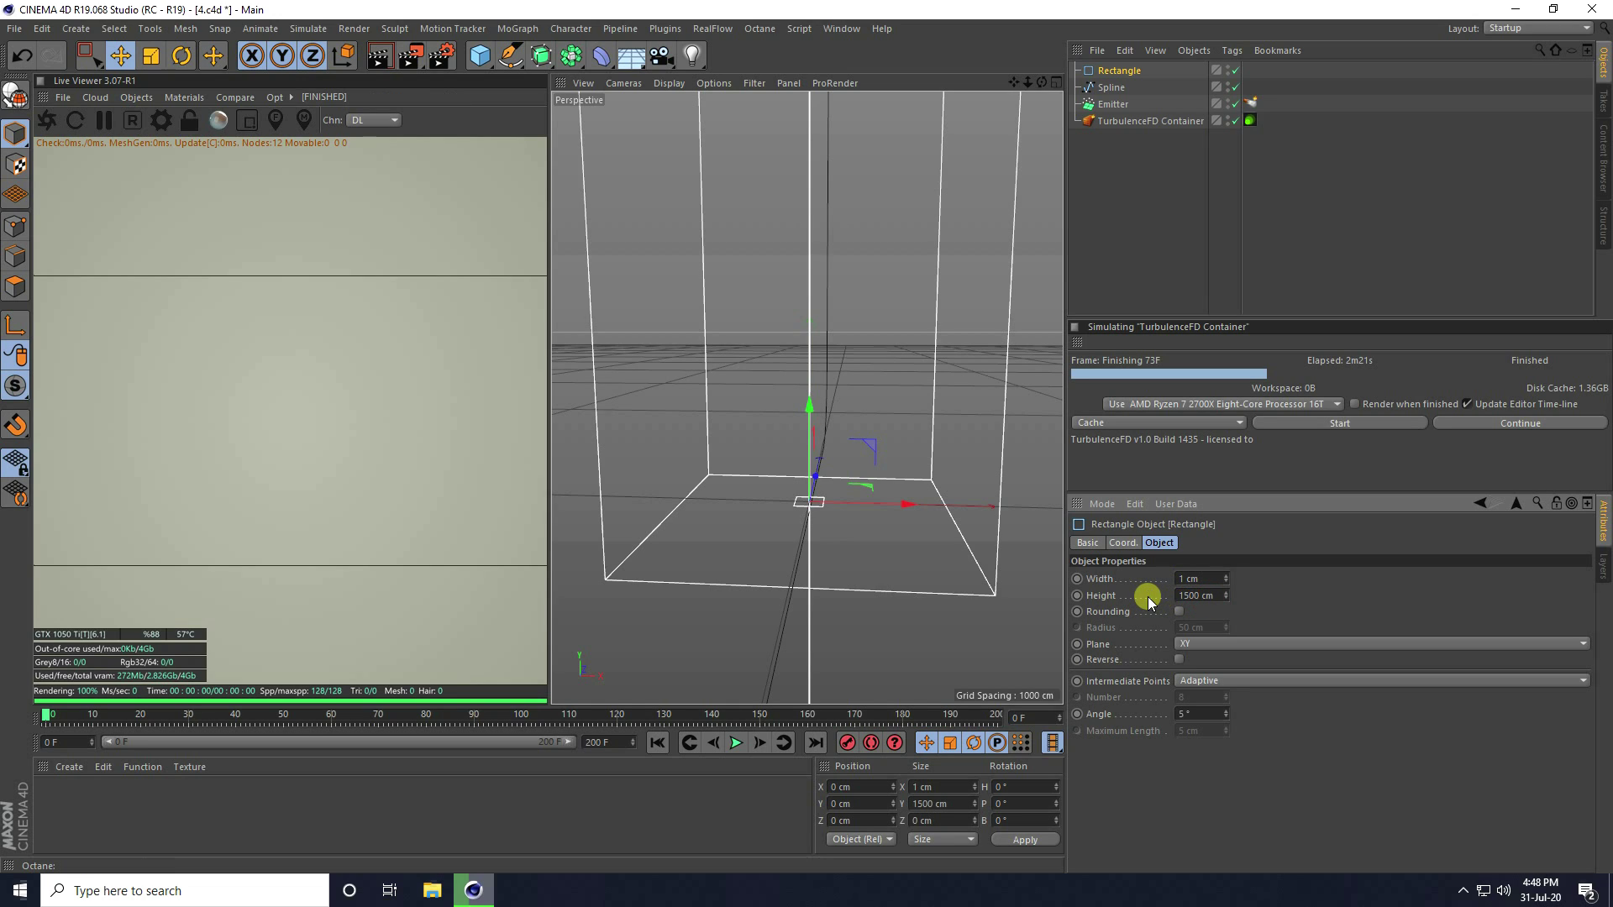
left_click(544, 57)
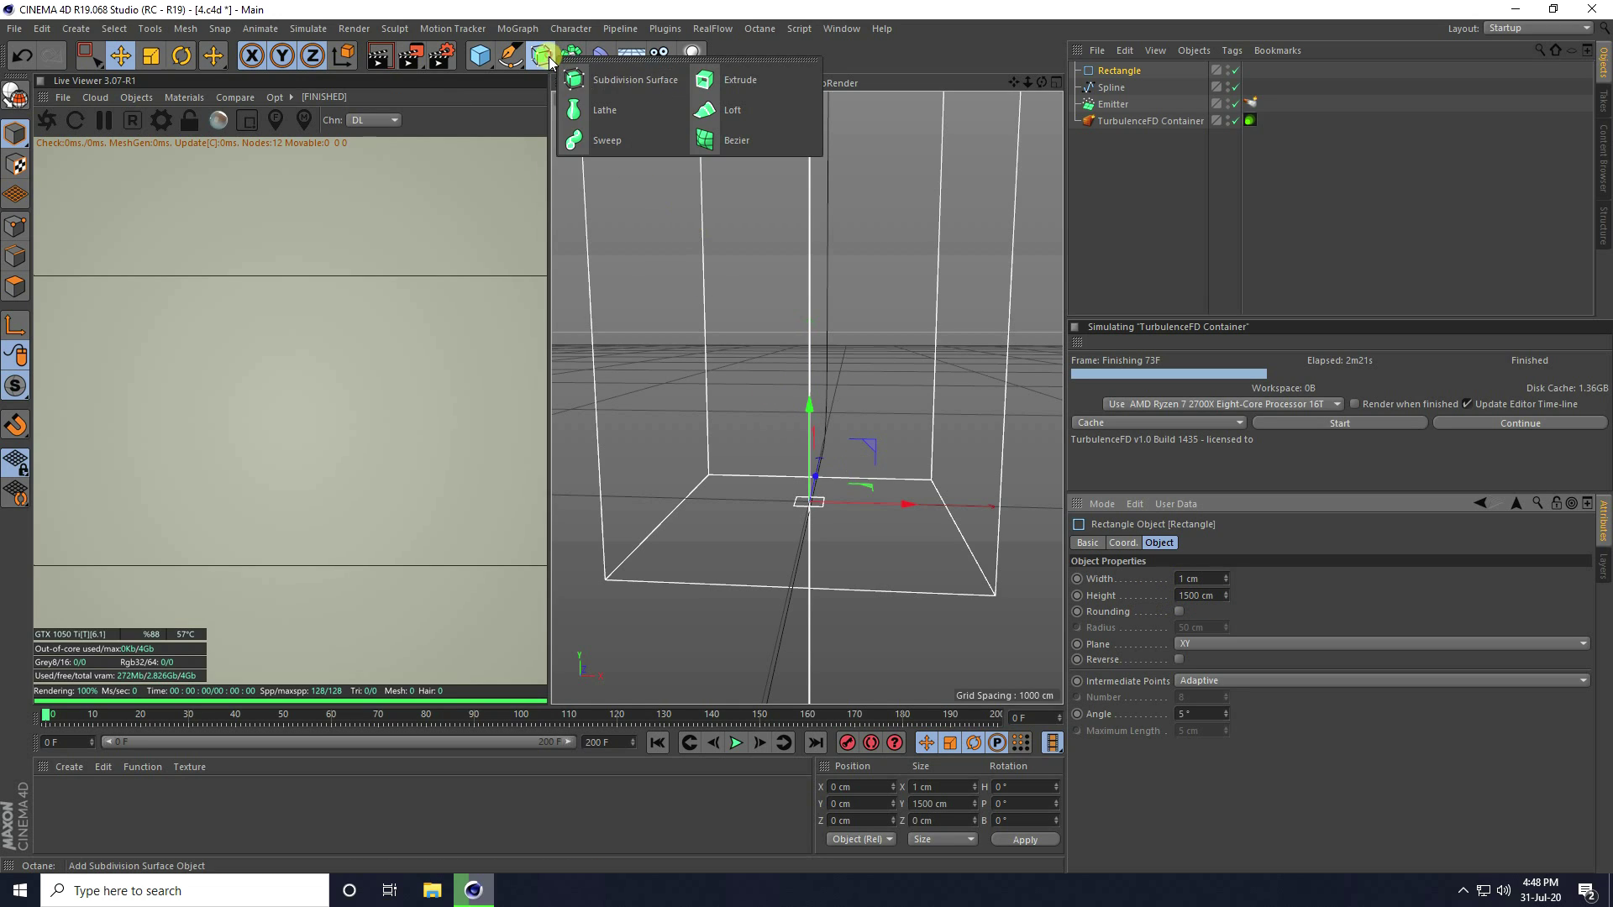
left_click(603, 139)
Step: Place the Rectangle and the L-shaped Spline under the Sweep to form the backdrop
left_click(1134, 106)
left_click(1117, 89, "ctrl")
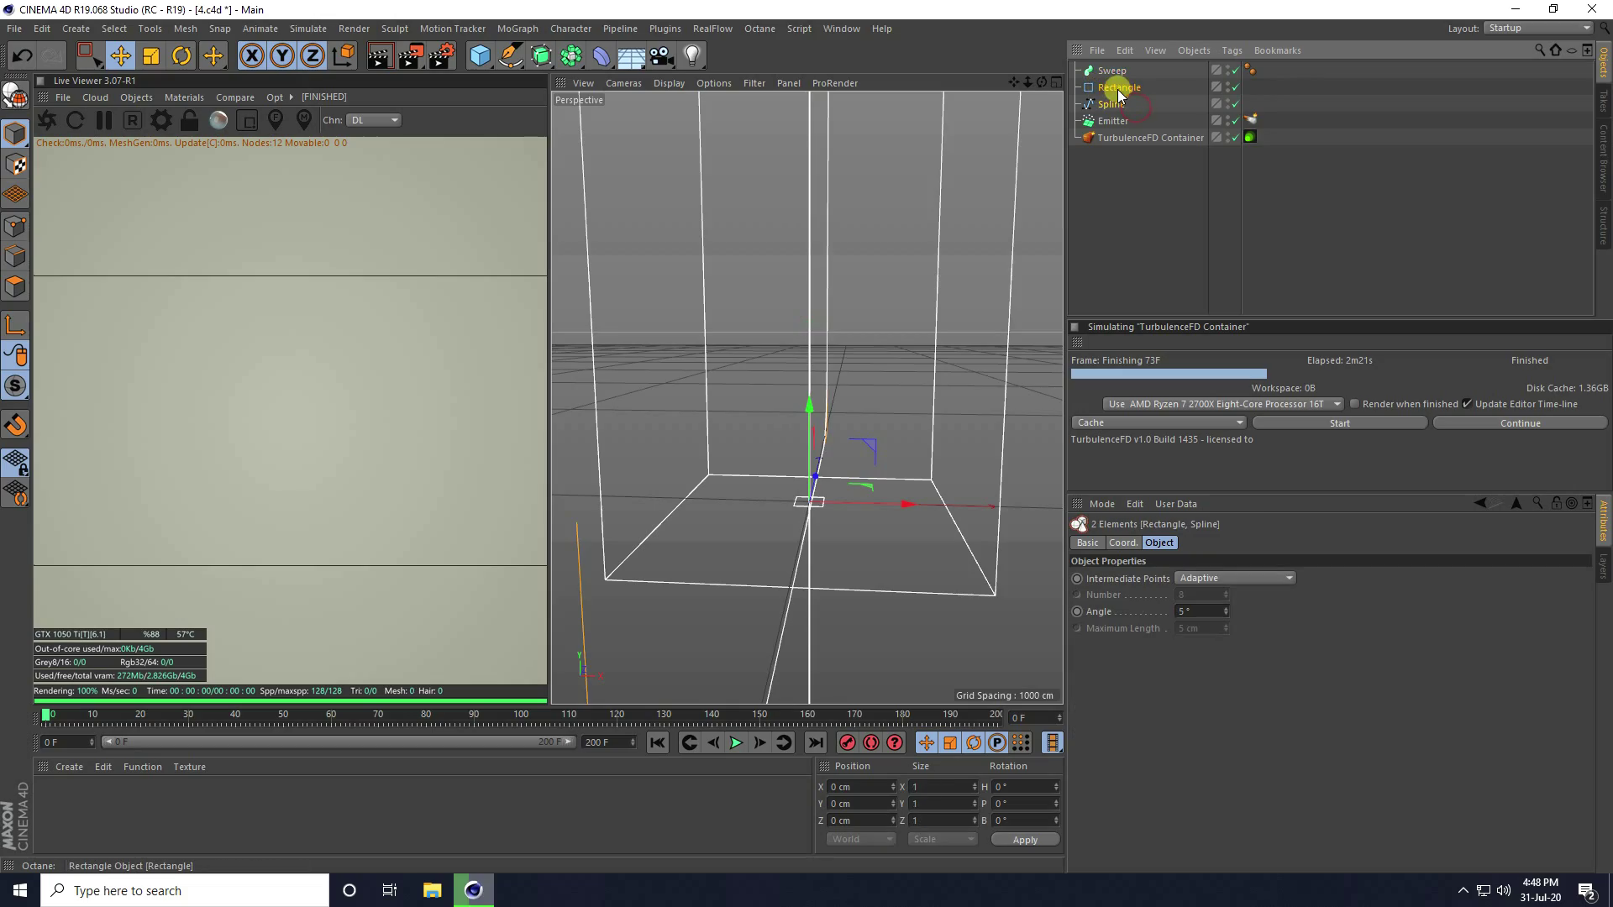
left_click_drag(1107, 77, 1109, 74)
mouse_move(735, 421)
left_mouse_down("alt")
mouse_move(692, 487)
mouse_move(731, 414)
mouse_move(865, 504)
mouse_move(814, 526)
mouse_move(821, 510)
left_mouse_up("alt")
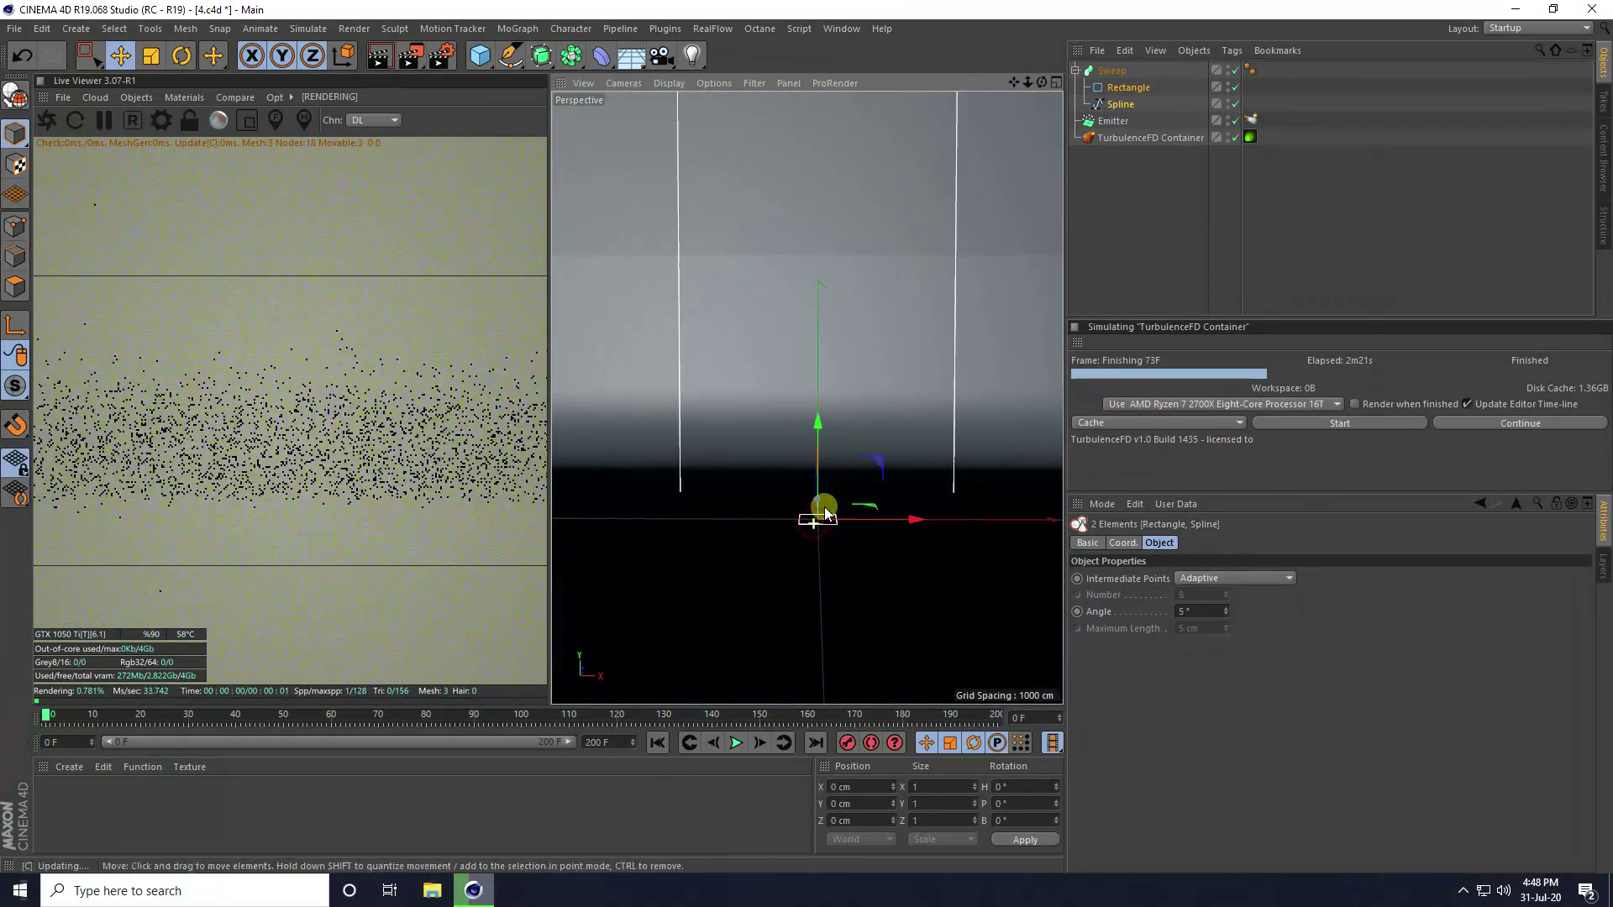
Step: Add an Octane camera from the Live Viewer and look through it
left_click(137, 98)
left_click(160, 124)
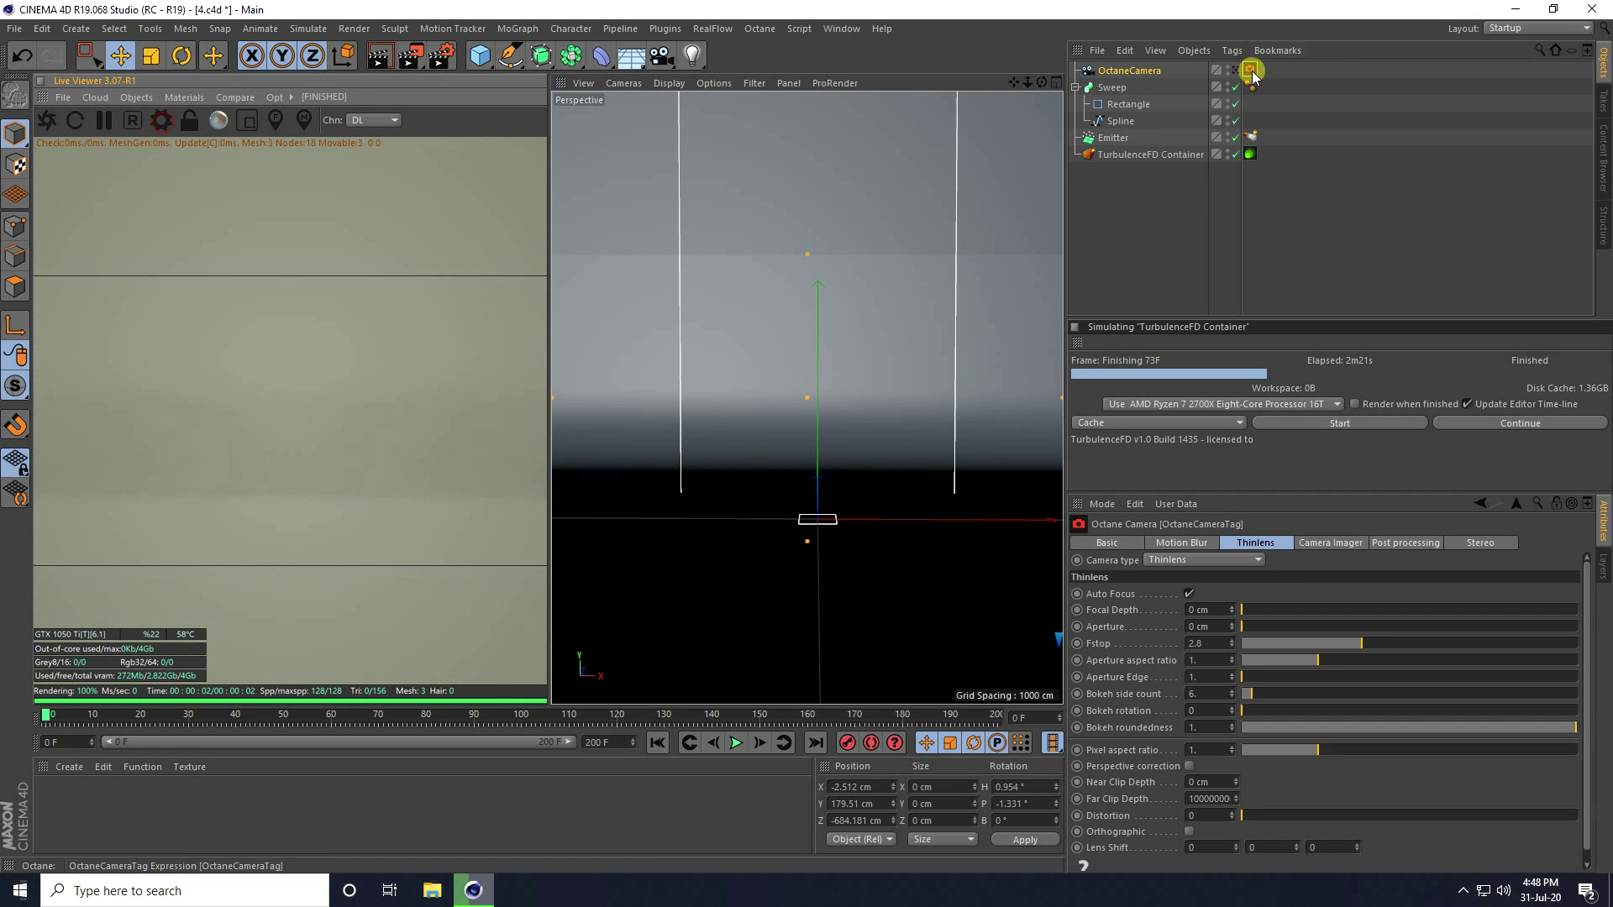
left_click(1235, 70)
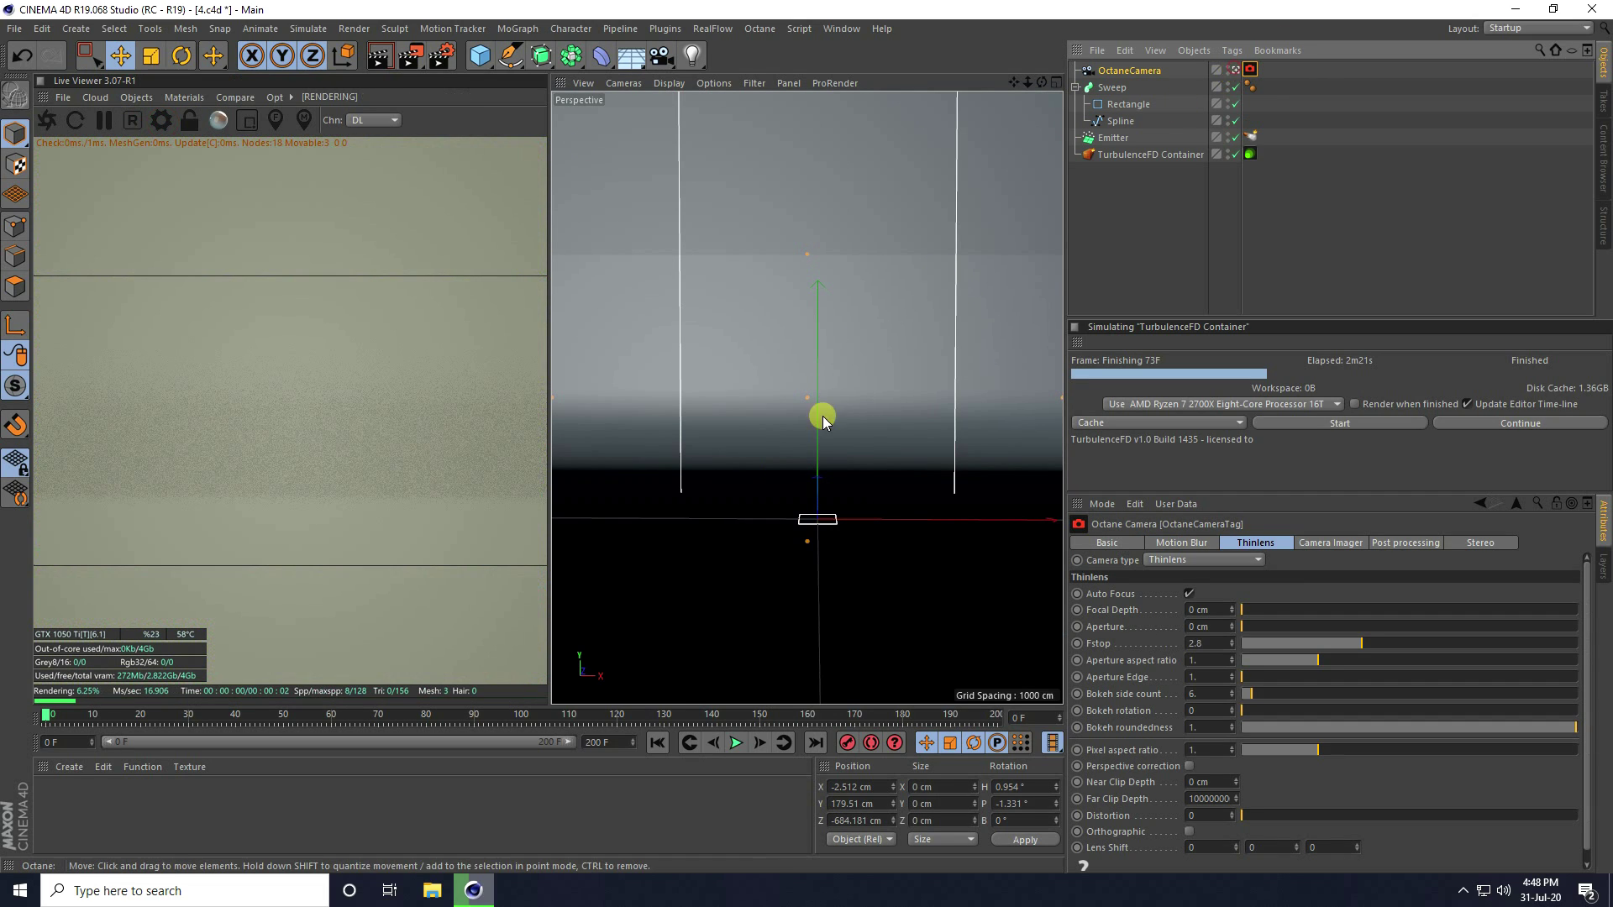
Step: Set the camera's heading rotation to 0°, X position to 0 cm and Y position to 200 cm
double_click(1010, 788)
type("0")
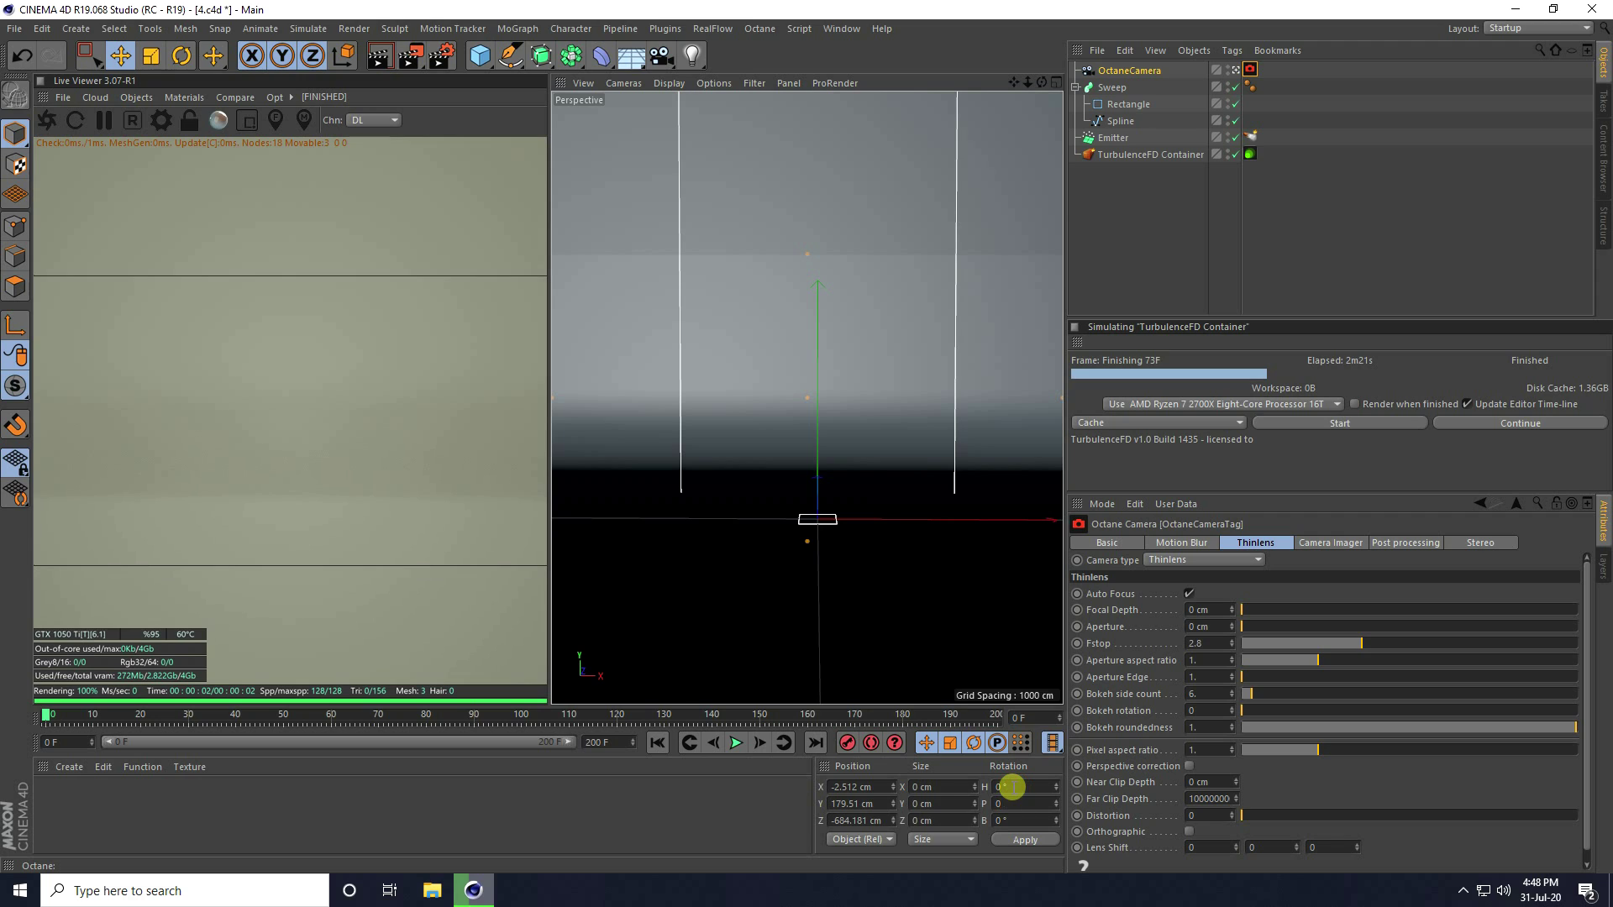
key("Return")
double_click(847, 787)
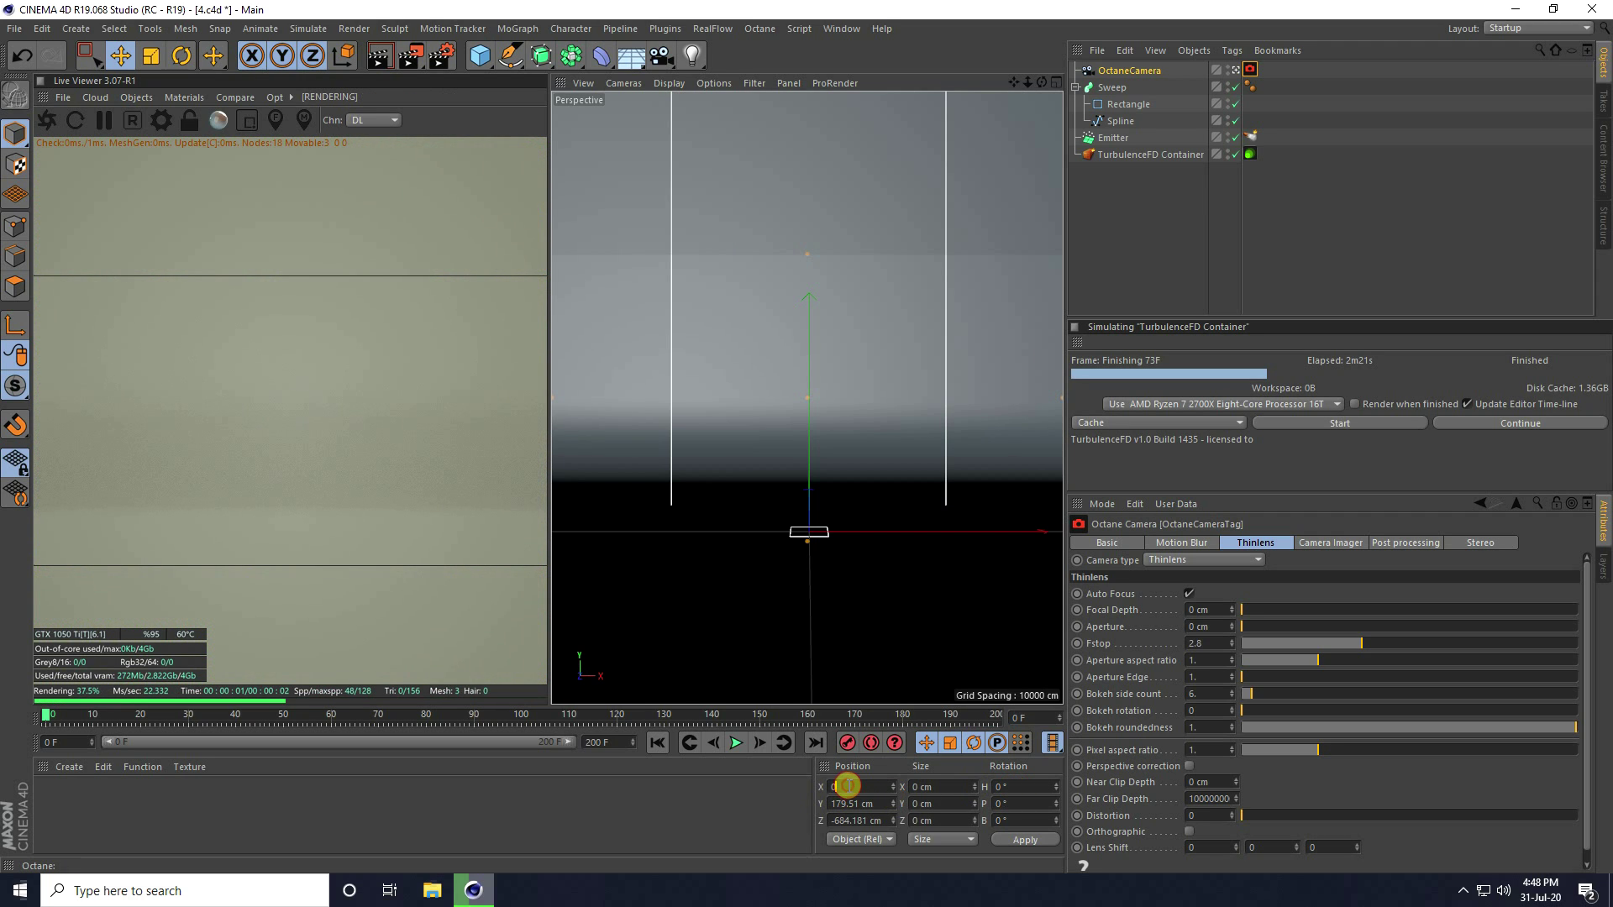
type("0")
key("Return")
double_click(843, 804)
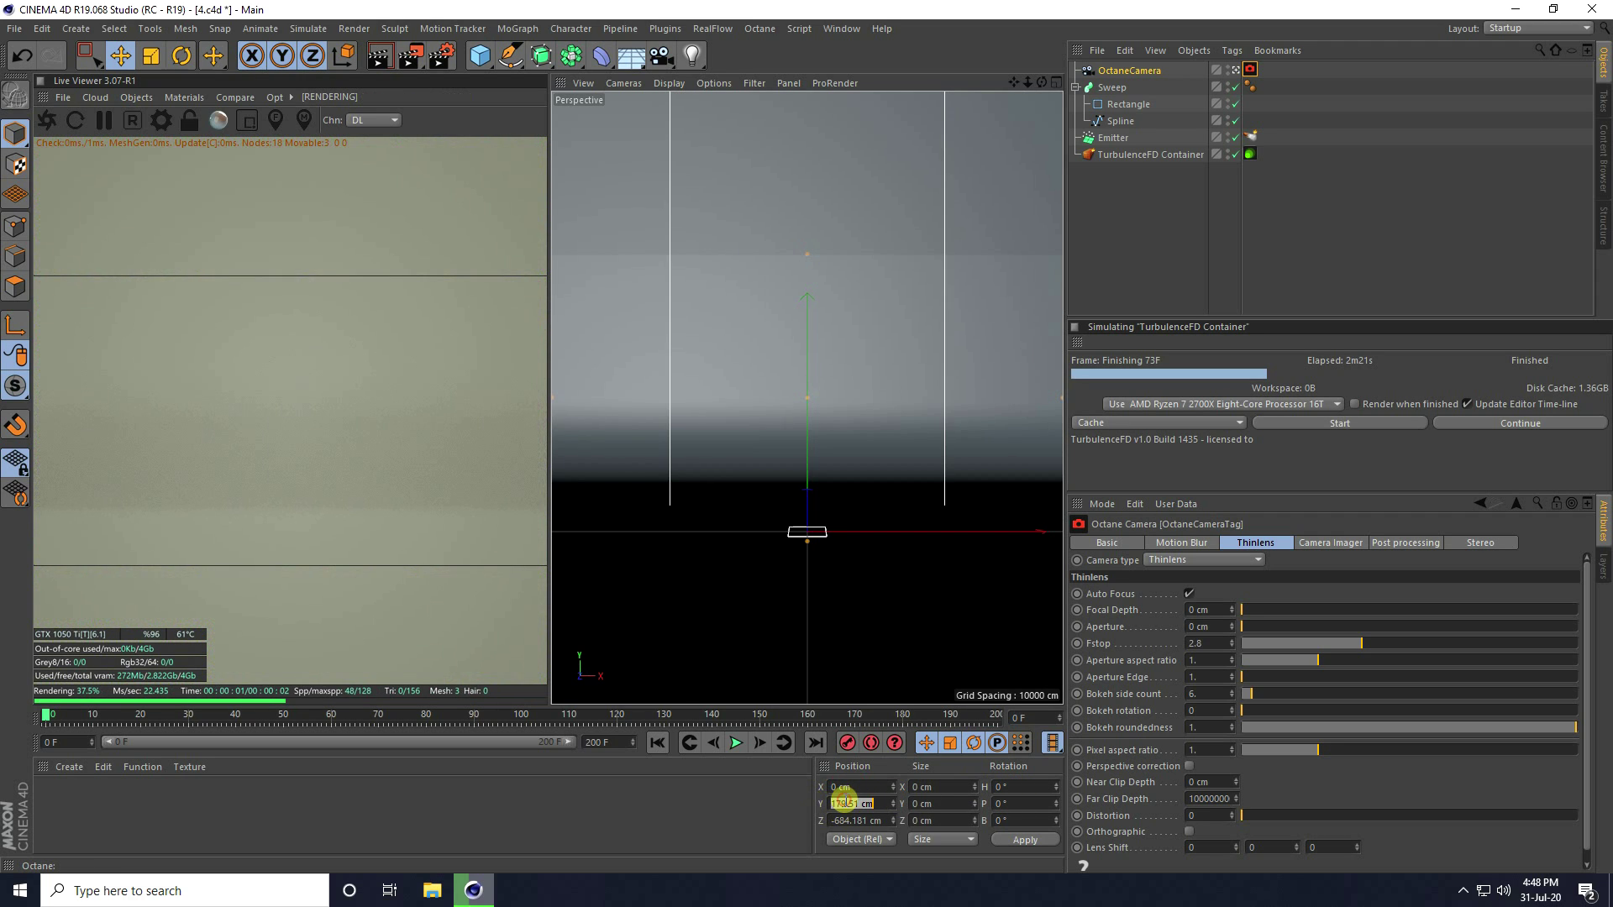
type("1")
type("00")
key("Return")
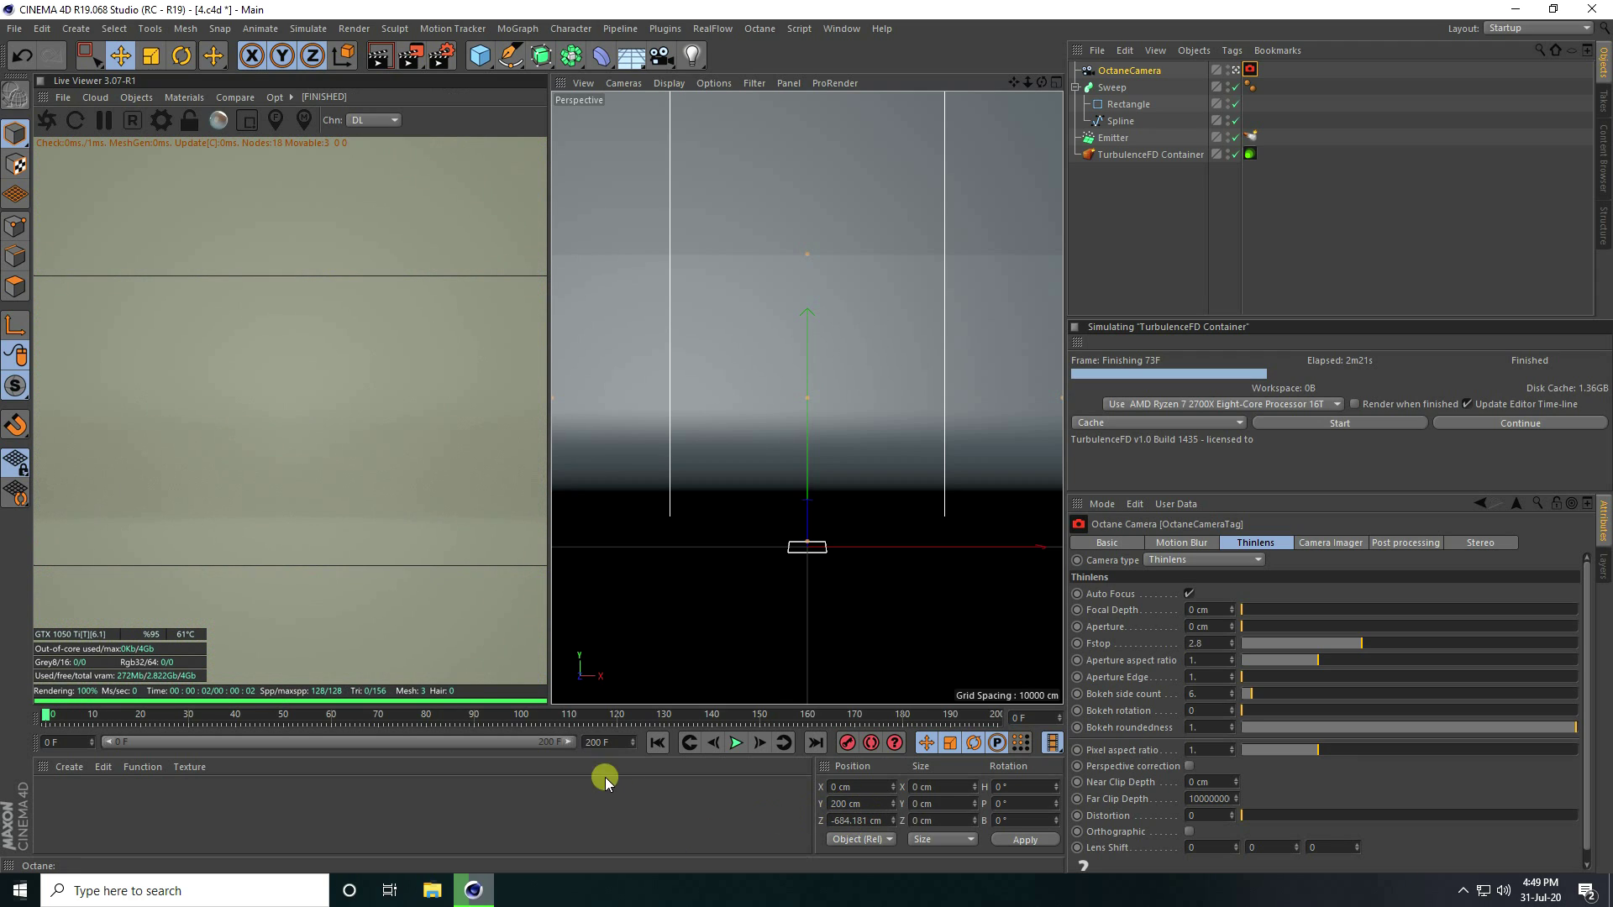
Step: Preview the explosion up to frame 14, then set the render output to 1000 x 1000 pixels
left_click(736, 743)
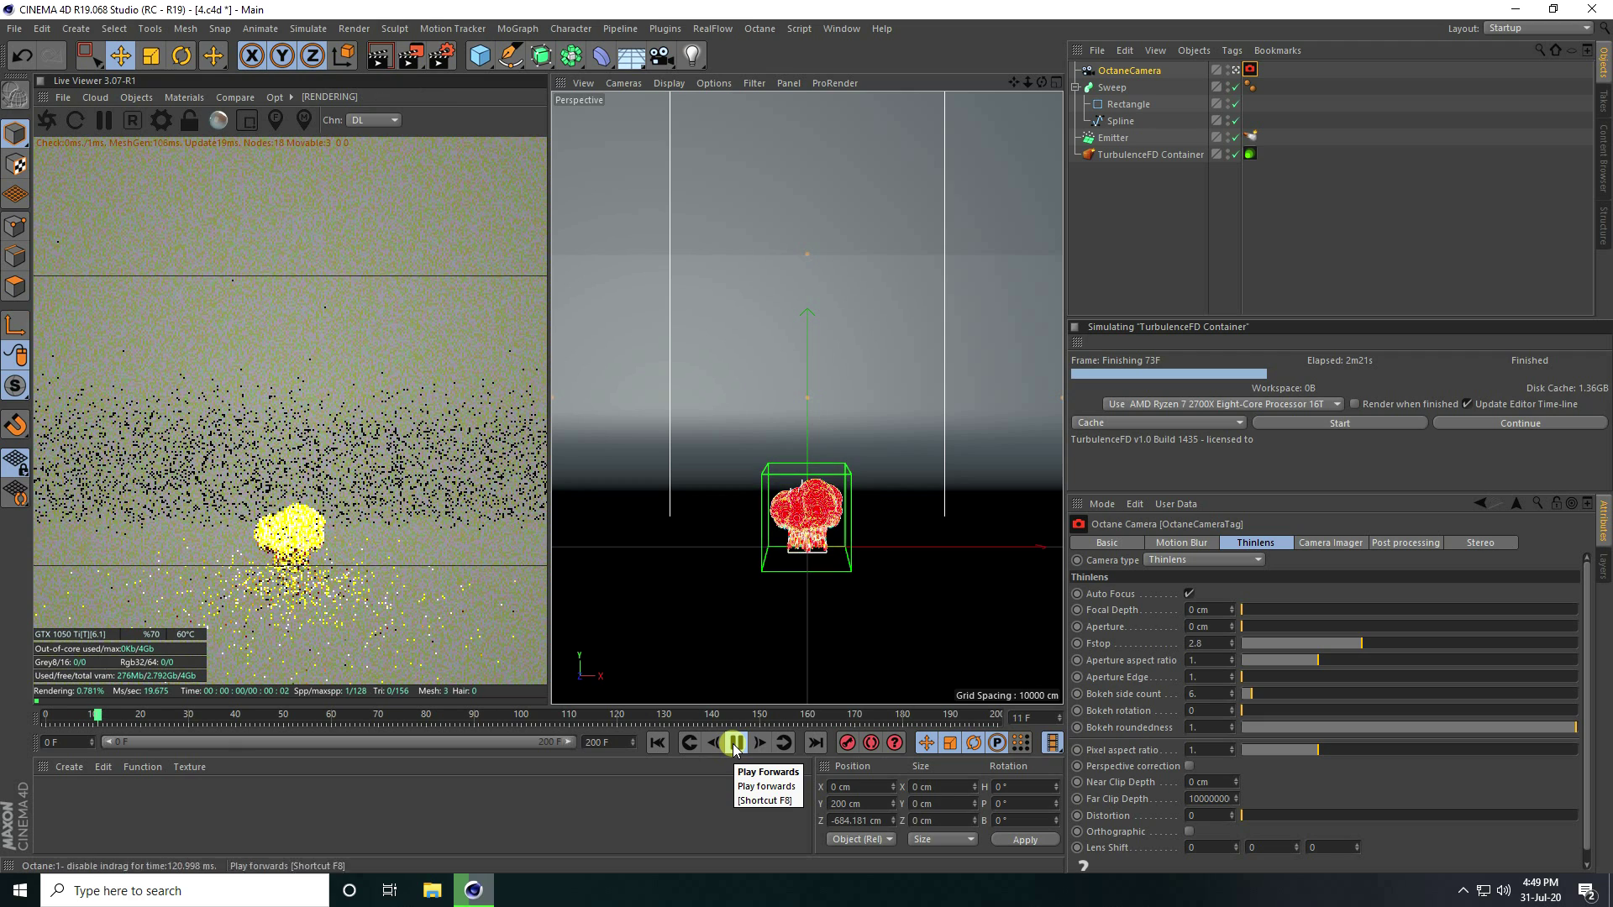
left_click(736, 743)
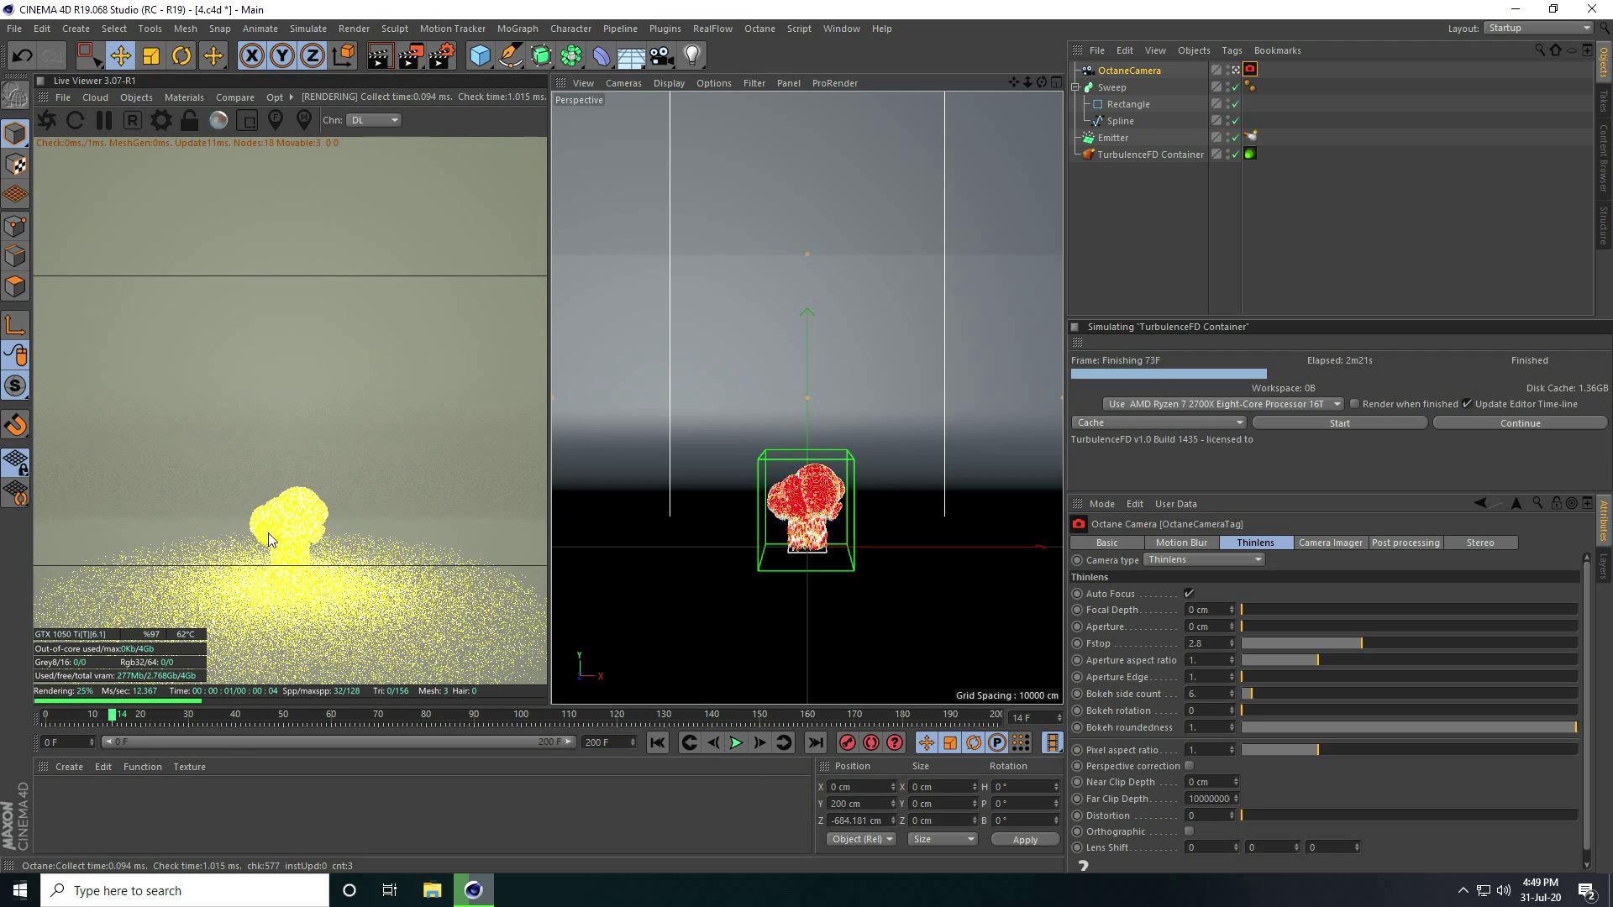
left_click(438, 56)
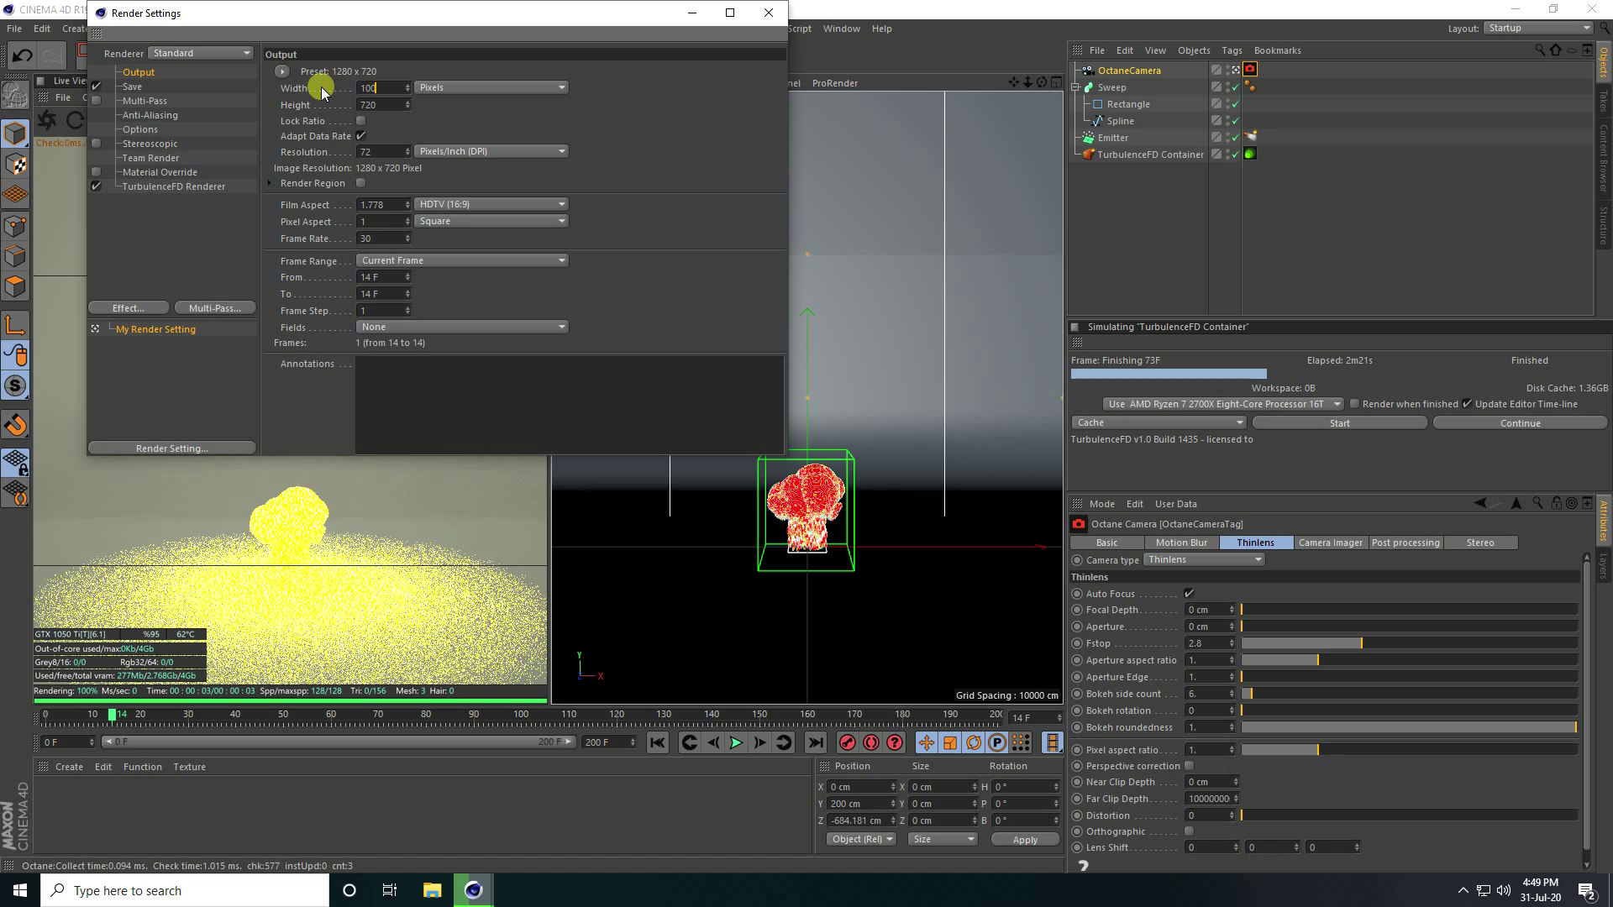
key("Return")
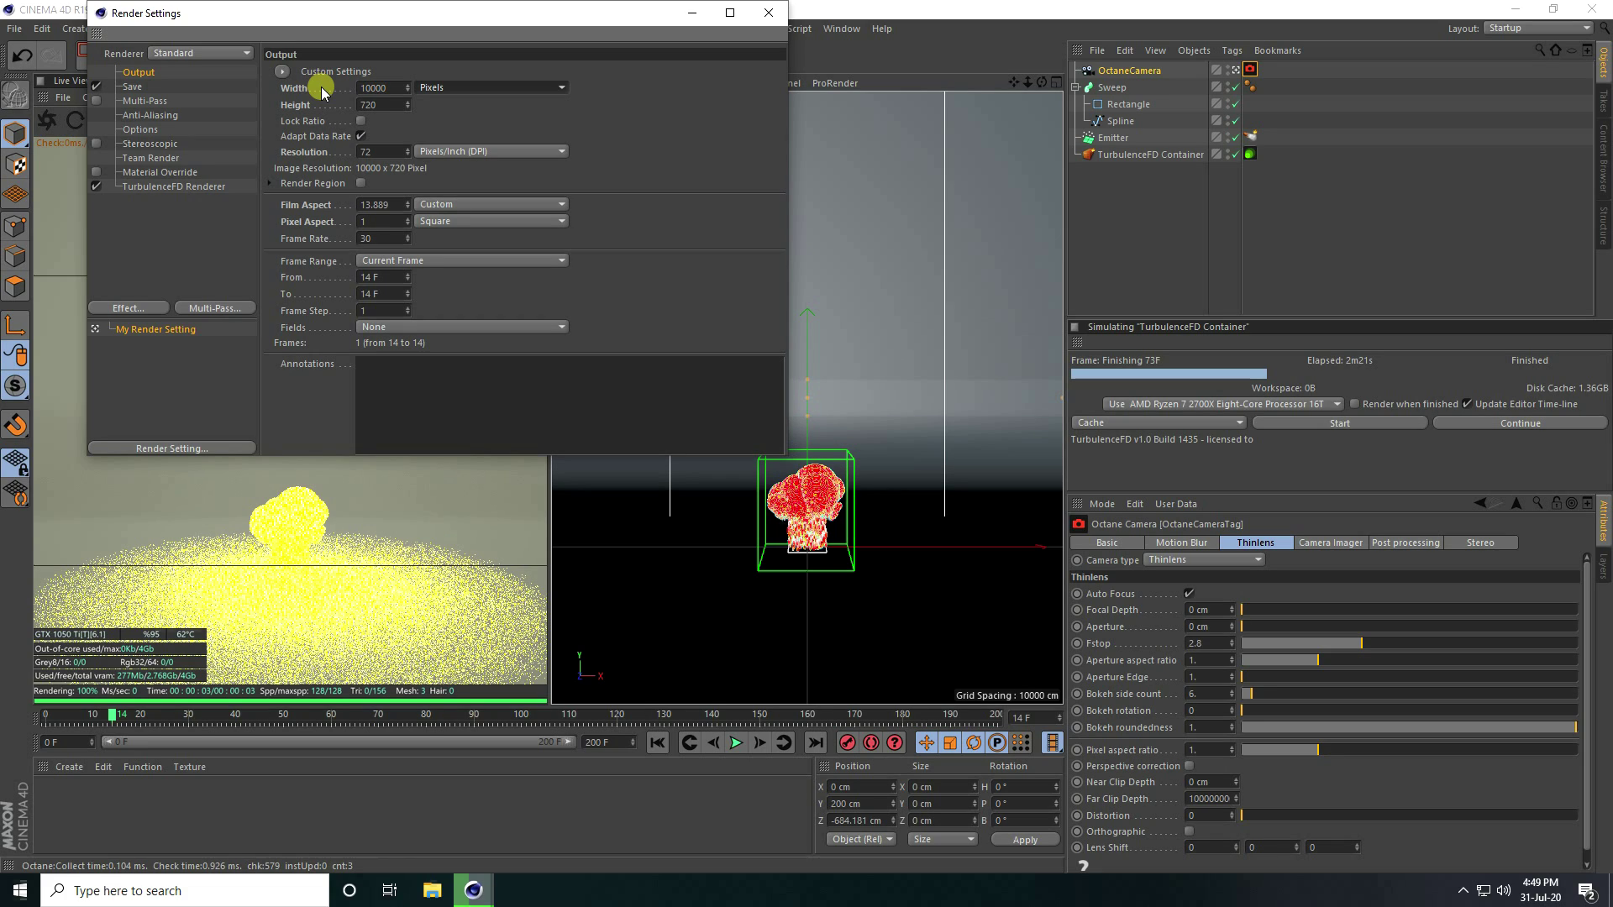
key("Tab")
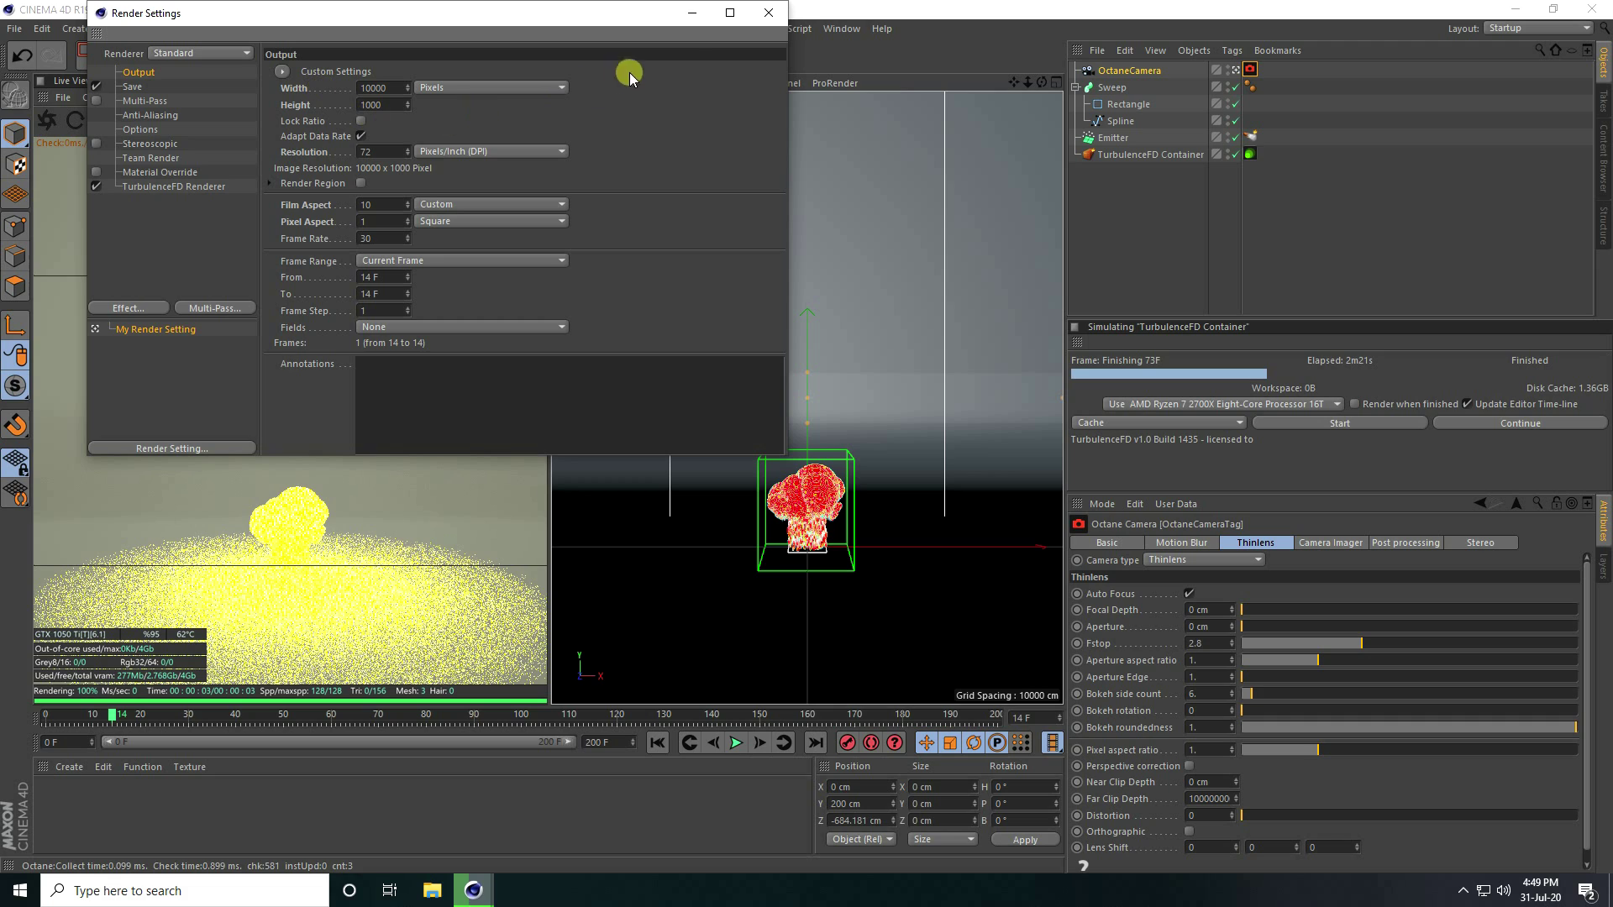
key("BackSpace")
key("Return")
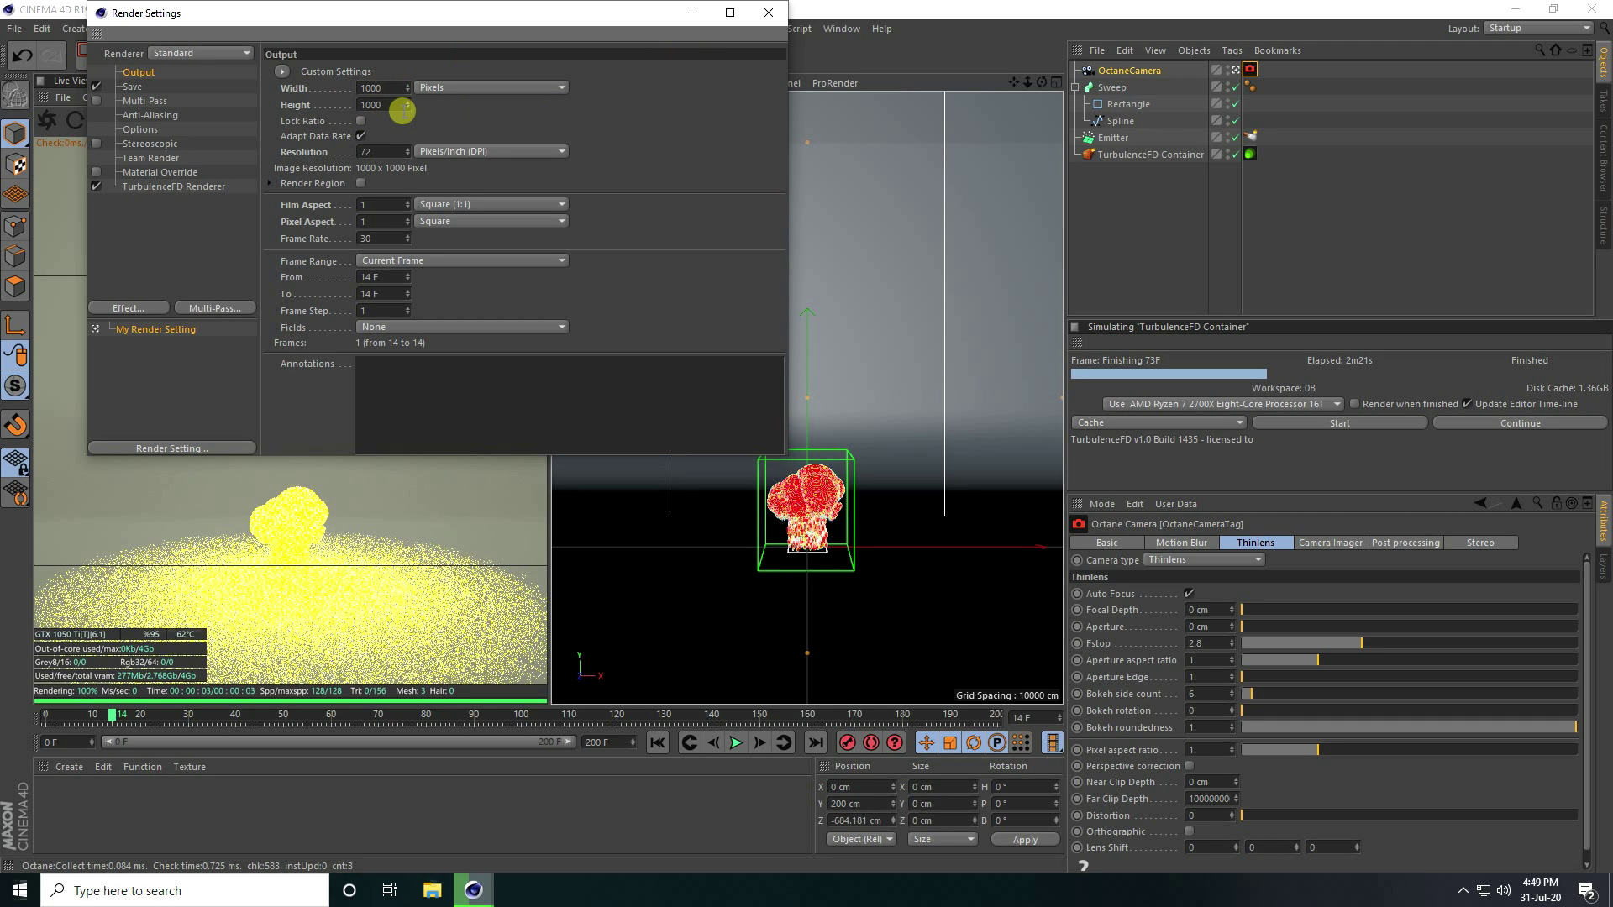
left_click(767, 13)
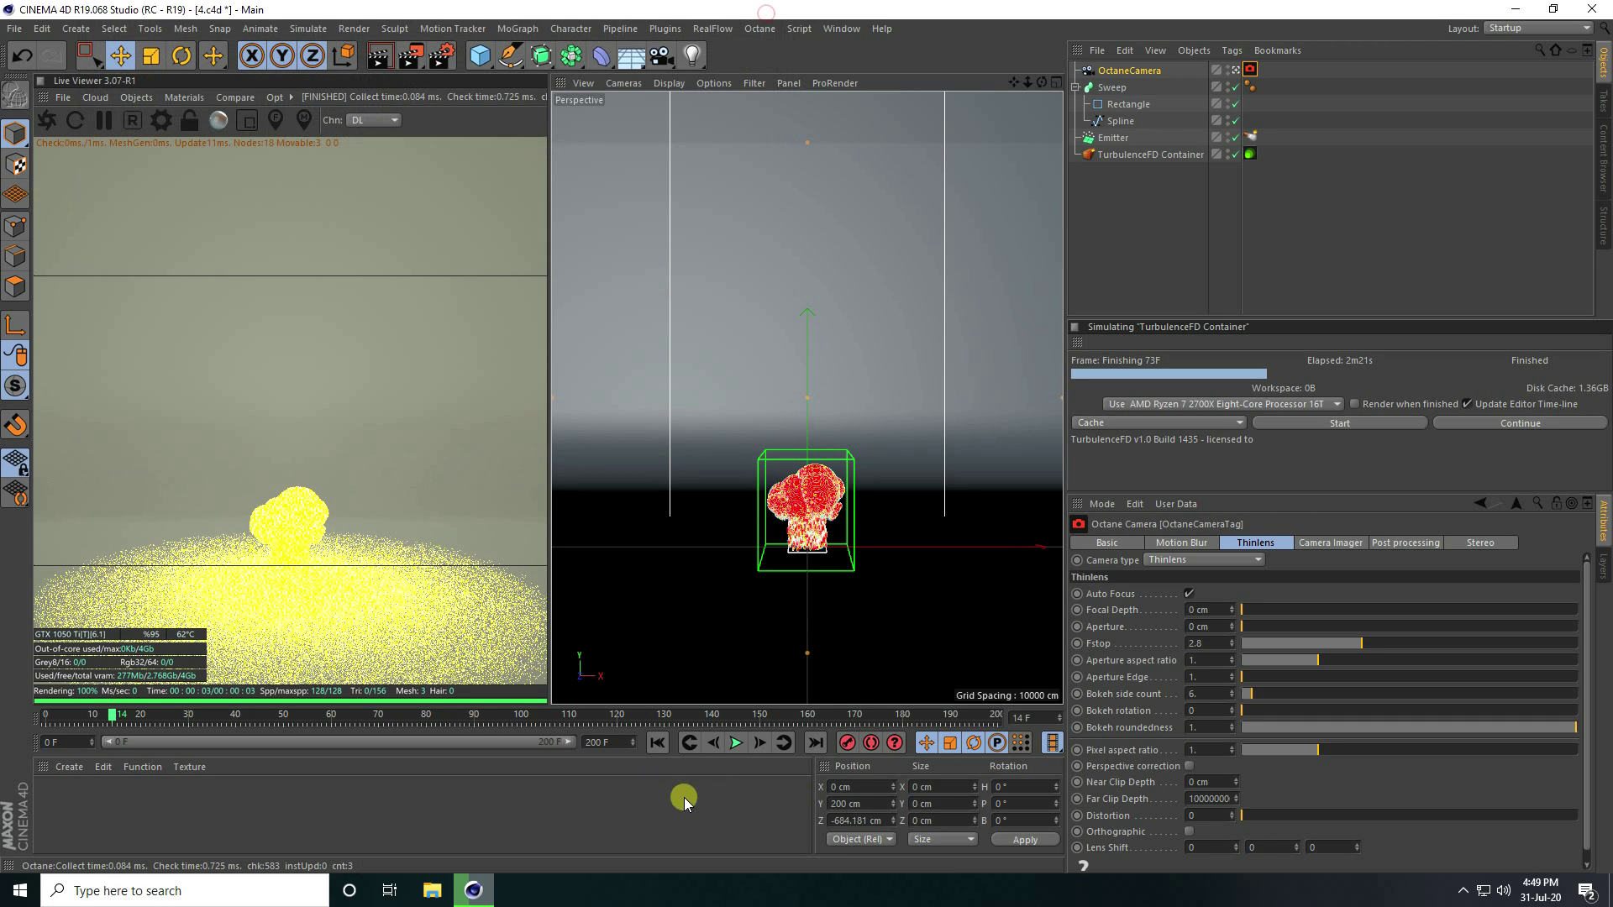
Step: Replay the animation from the first frame and pause at frame 15
left_click(657, 743)
left_click(735, 743)
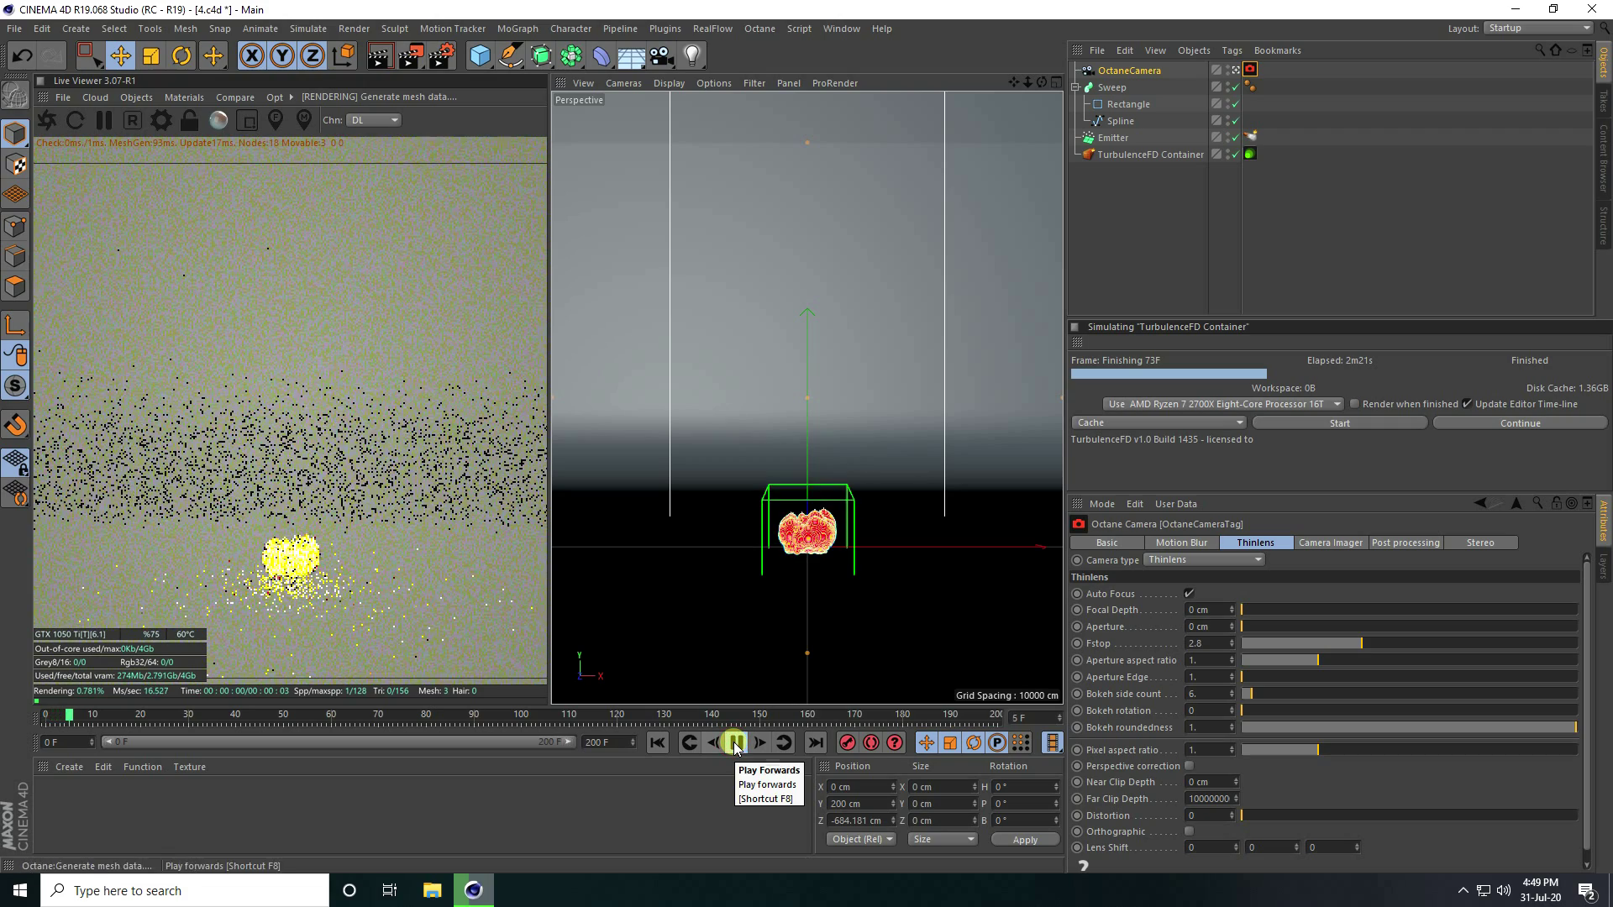
left_click(736, 743)
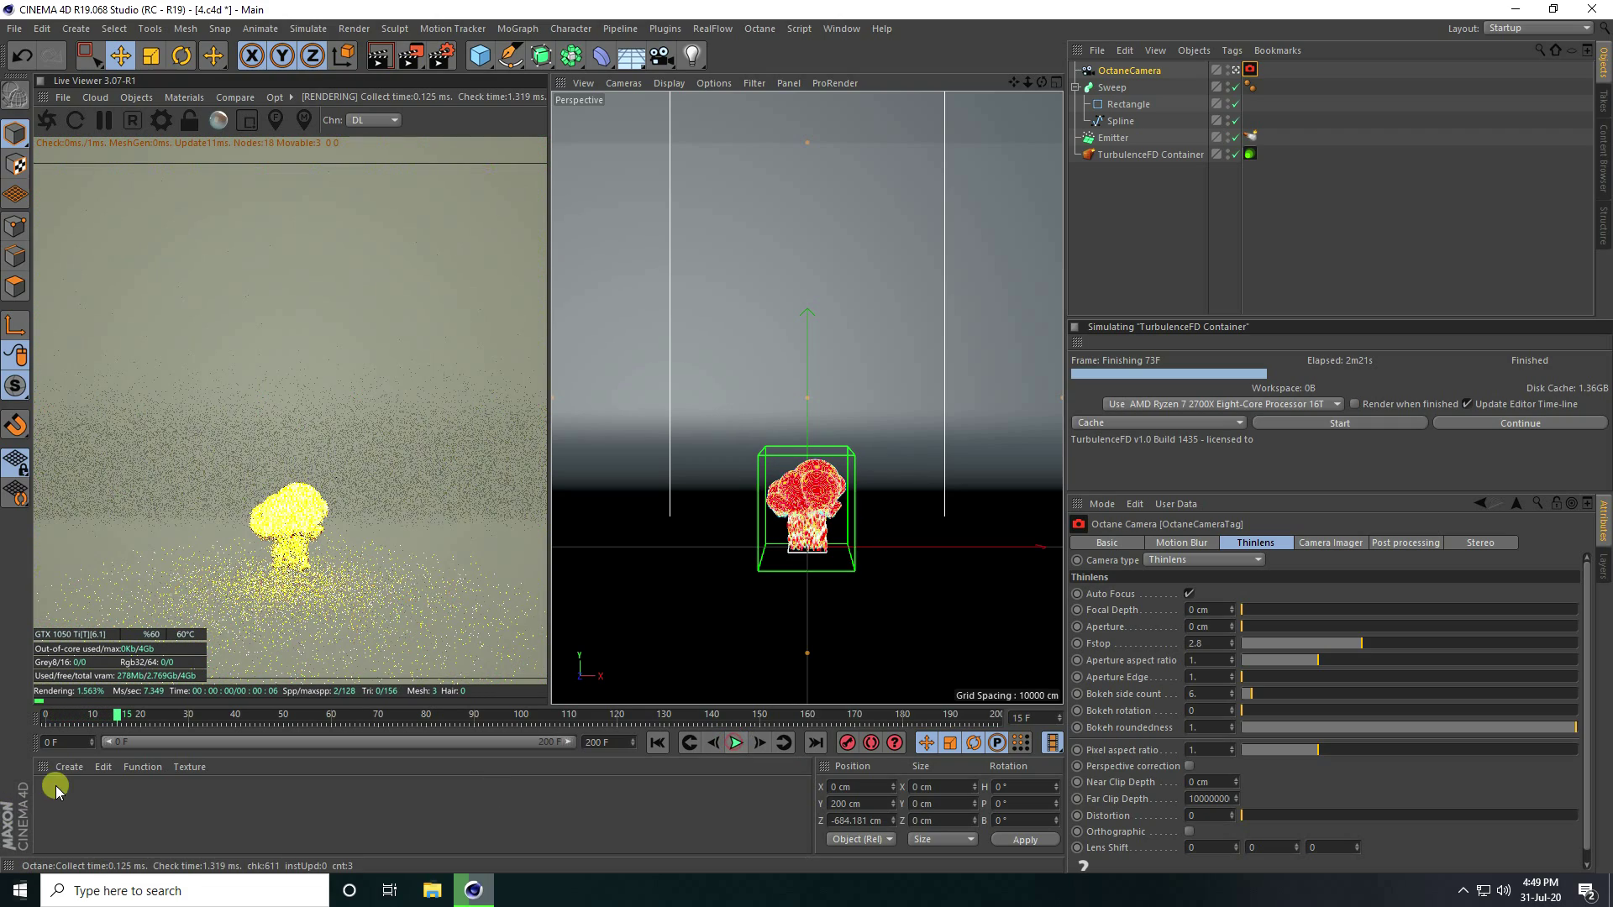
Step: Create a new Octane material with an ImageTexture in its Diffuse channel
left_click(69, 767)
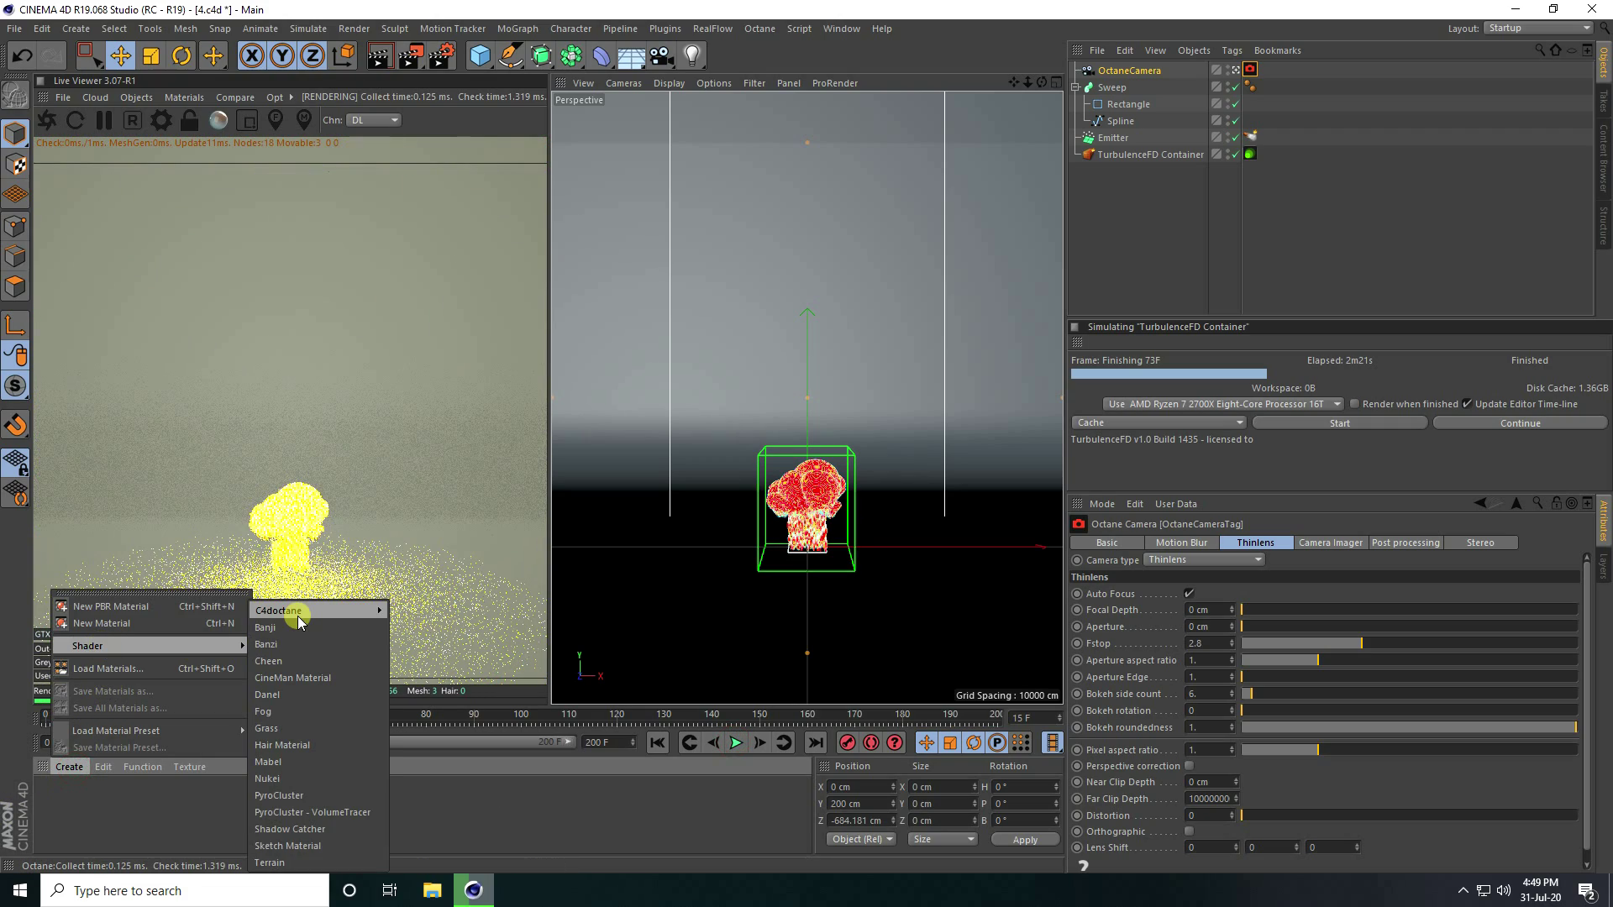
left_click(428, 613)
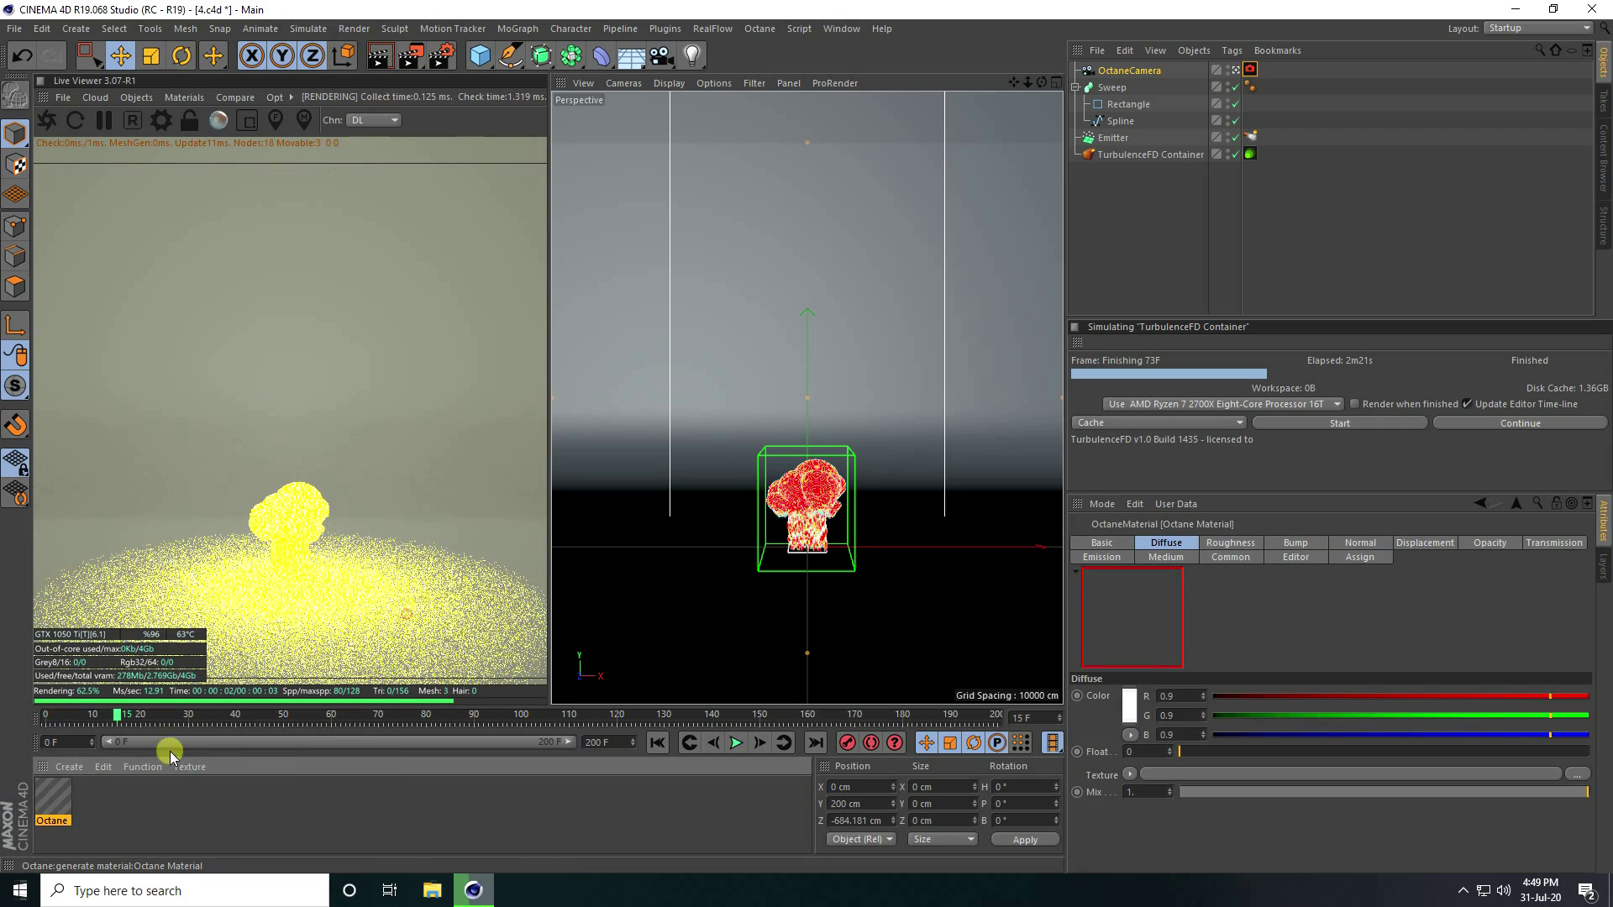
double_click(52, 796)
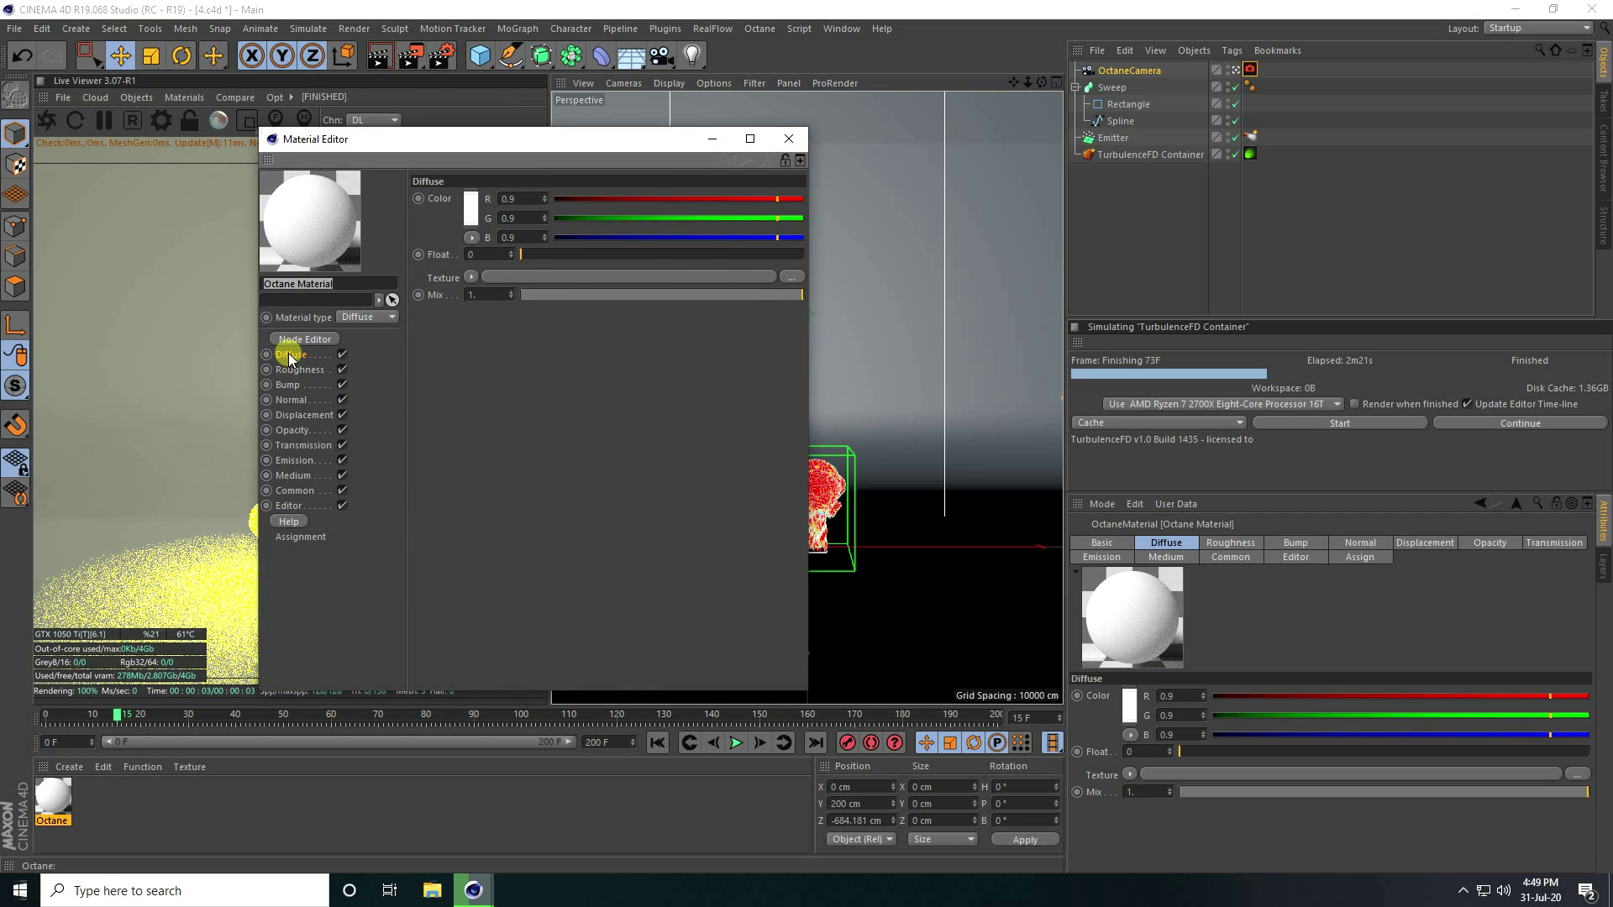
left_click(468, 278)
mouse_move(504, 610)
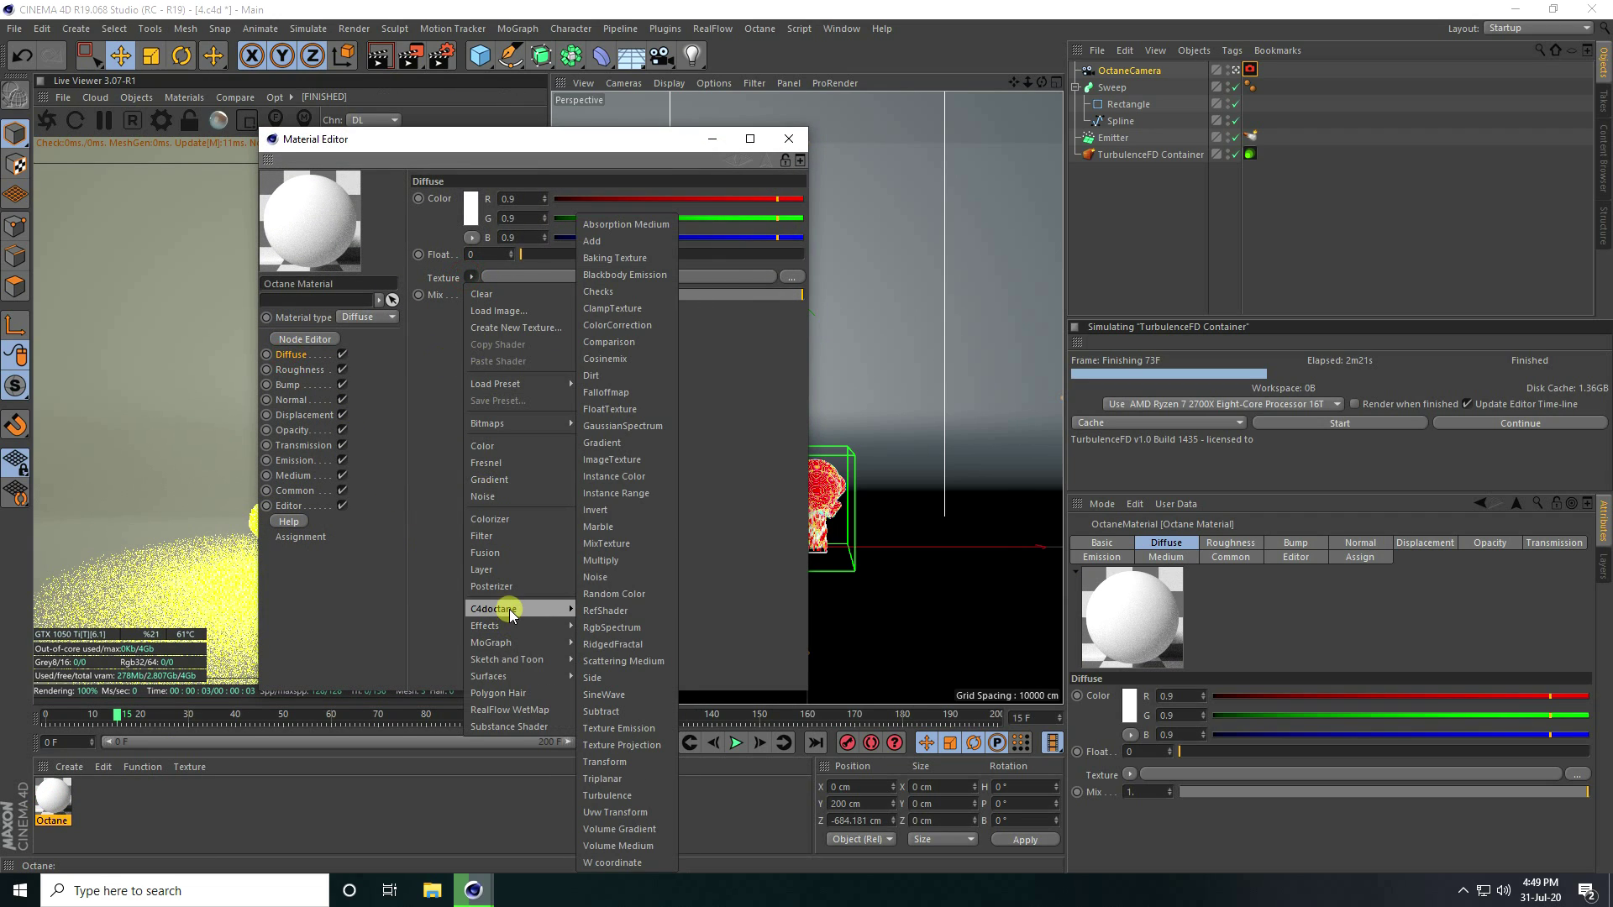
left_click(628, 461)
Step: Load the checkerboard image 1.jpg from the Desktop into the ImageTexture
left_click(486, 312)
left_click(782, 220)
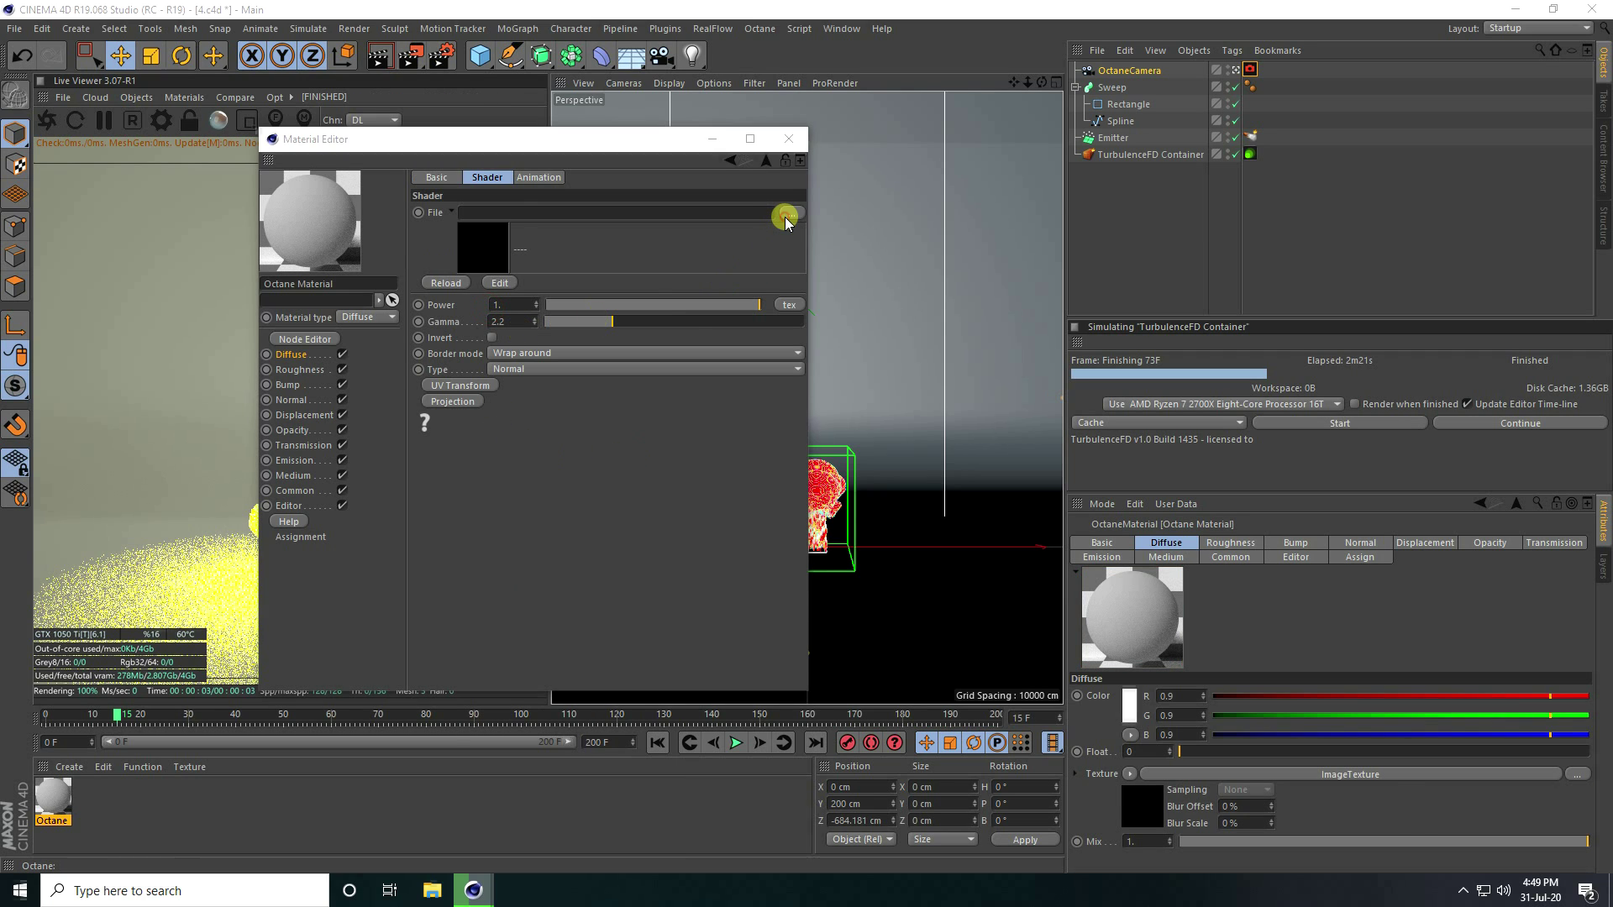
double_click(640, 277)
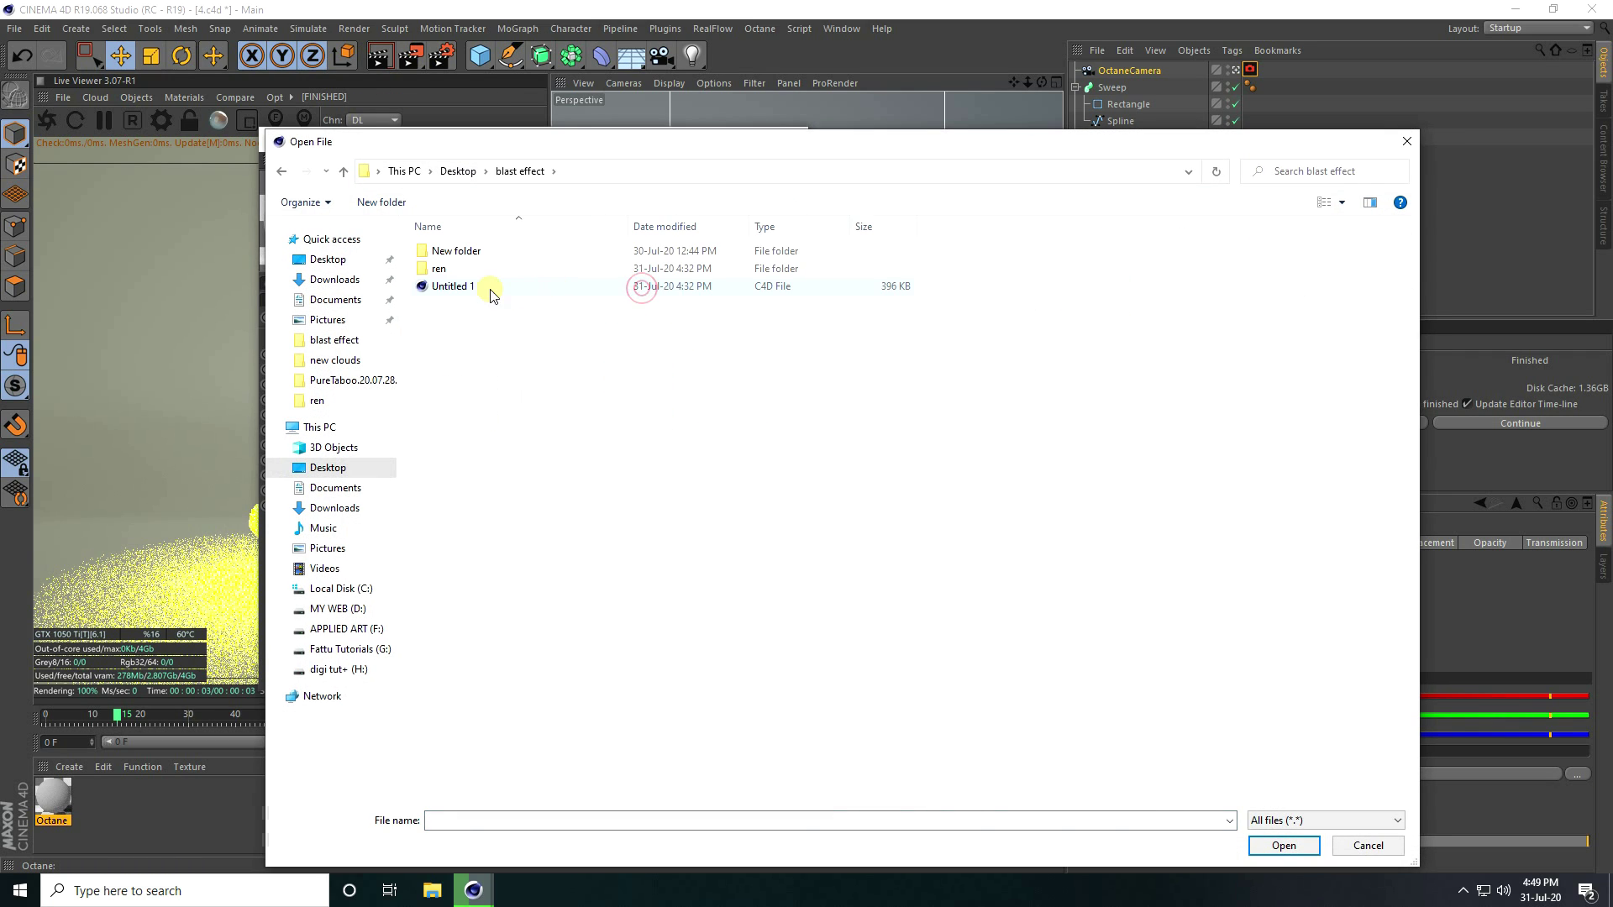
left_click(333, 266)
left_click(1357, 264)
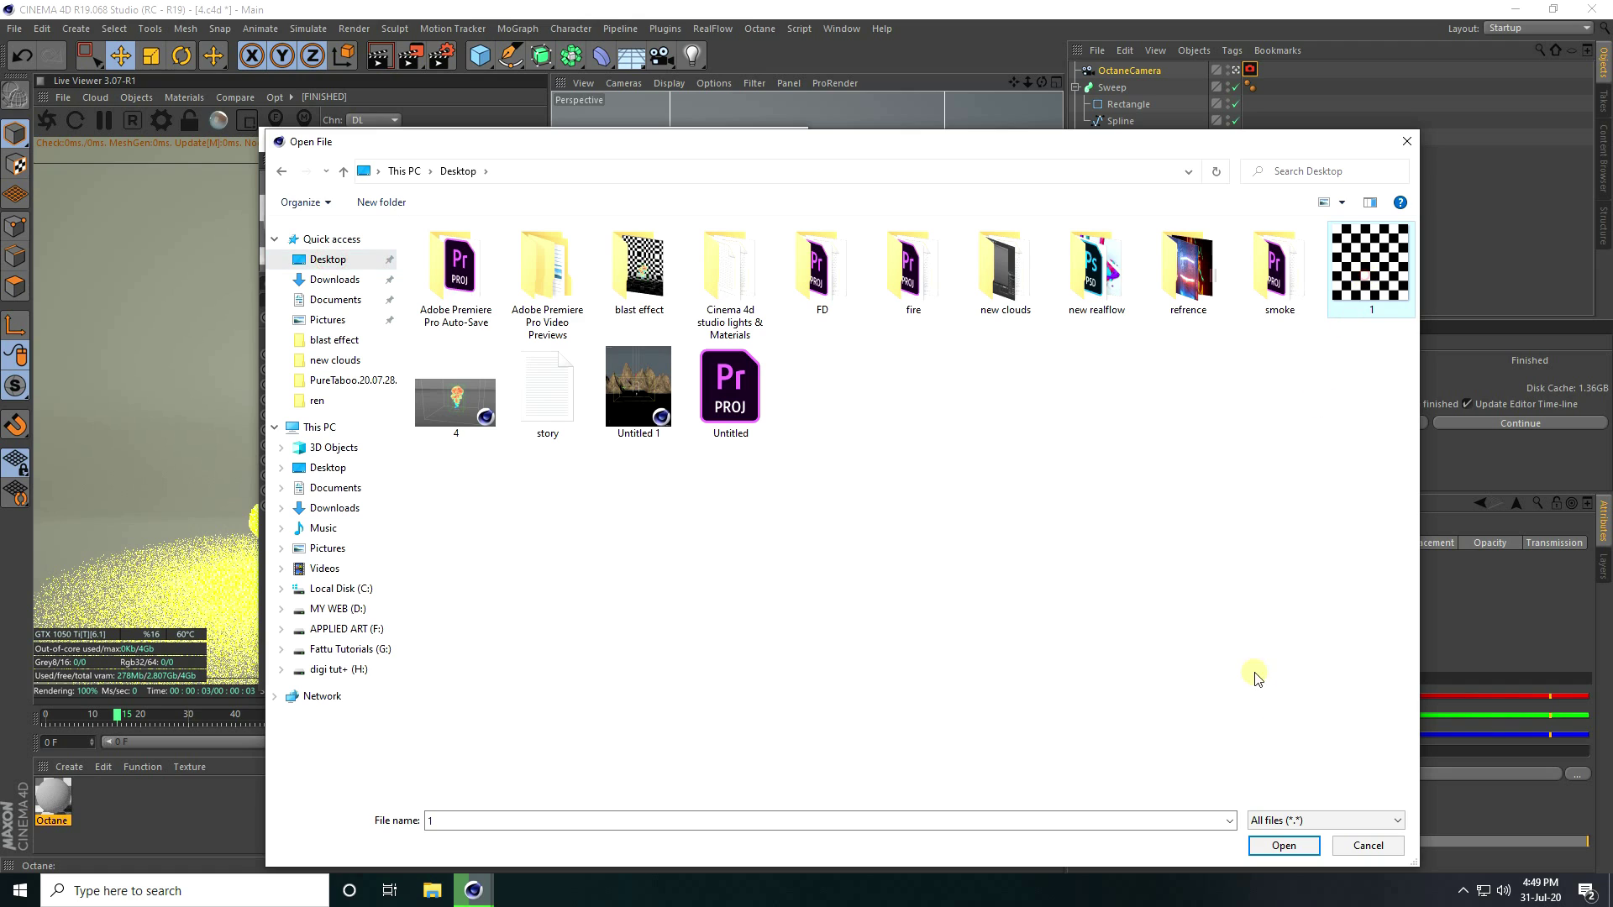
left_click(1287, 849)
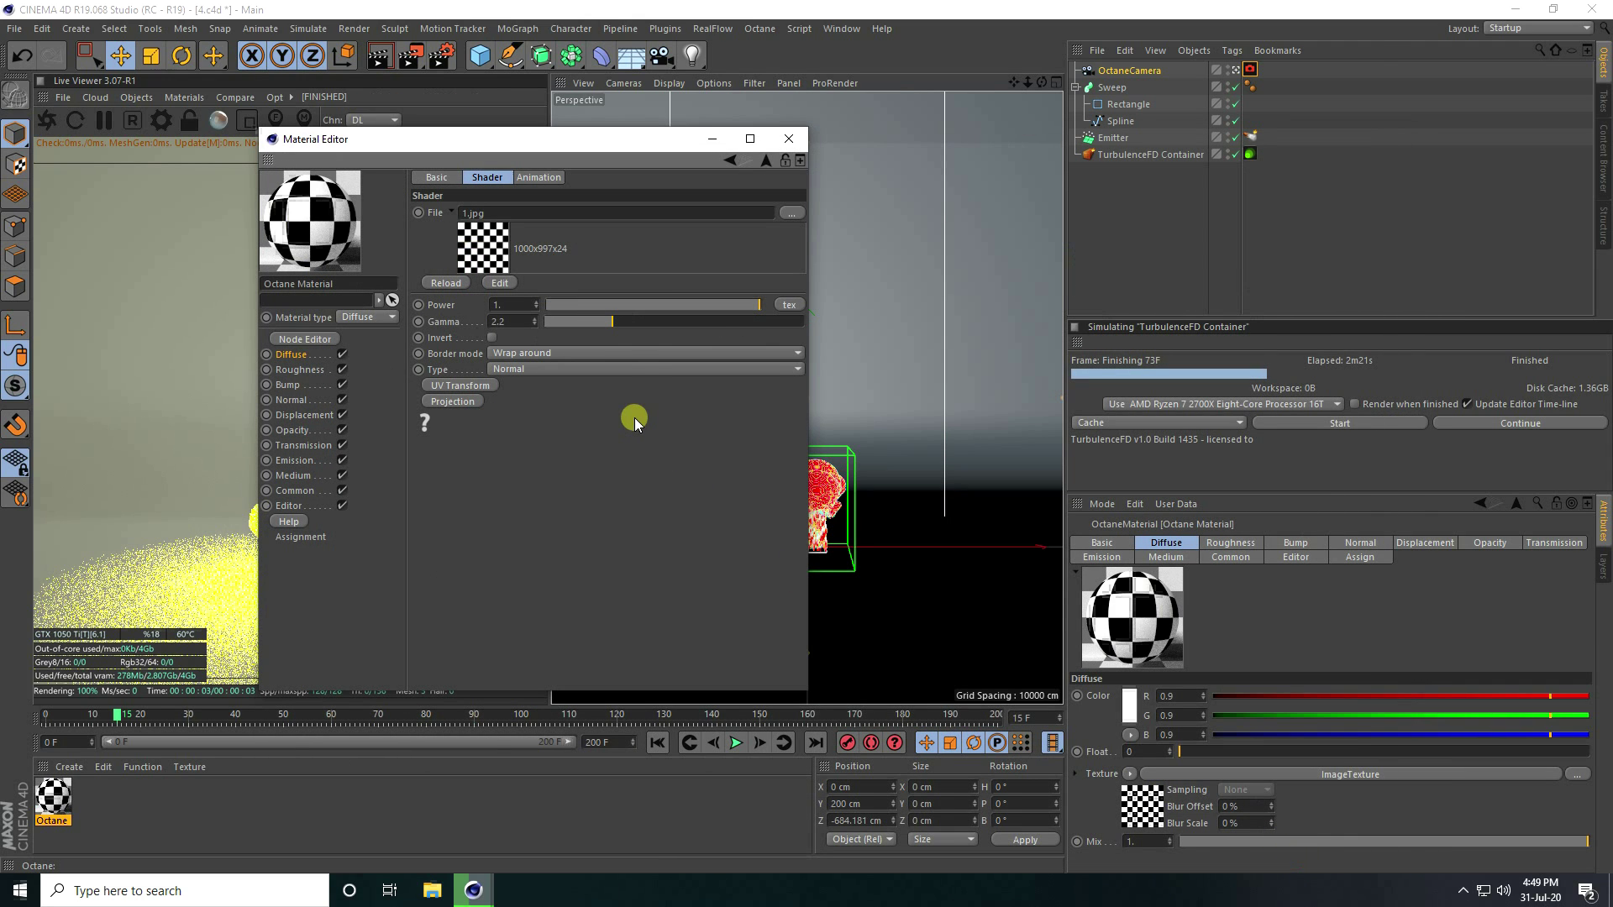
left_click(789, 139)
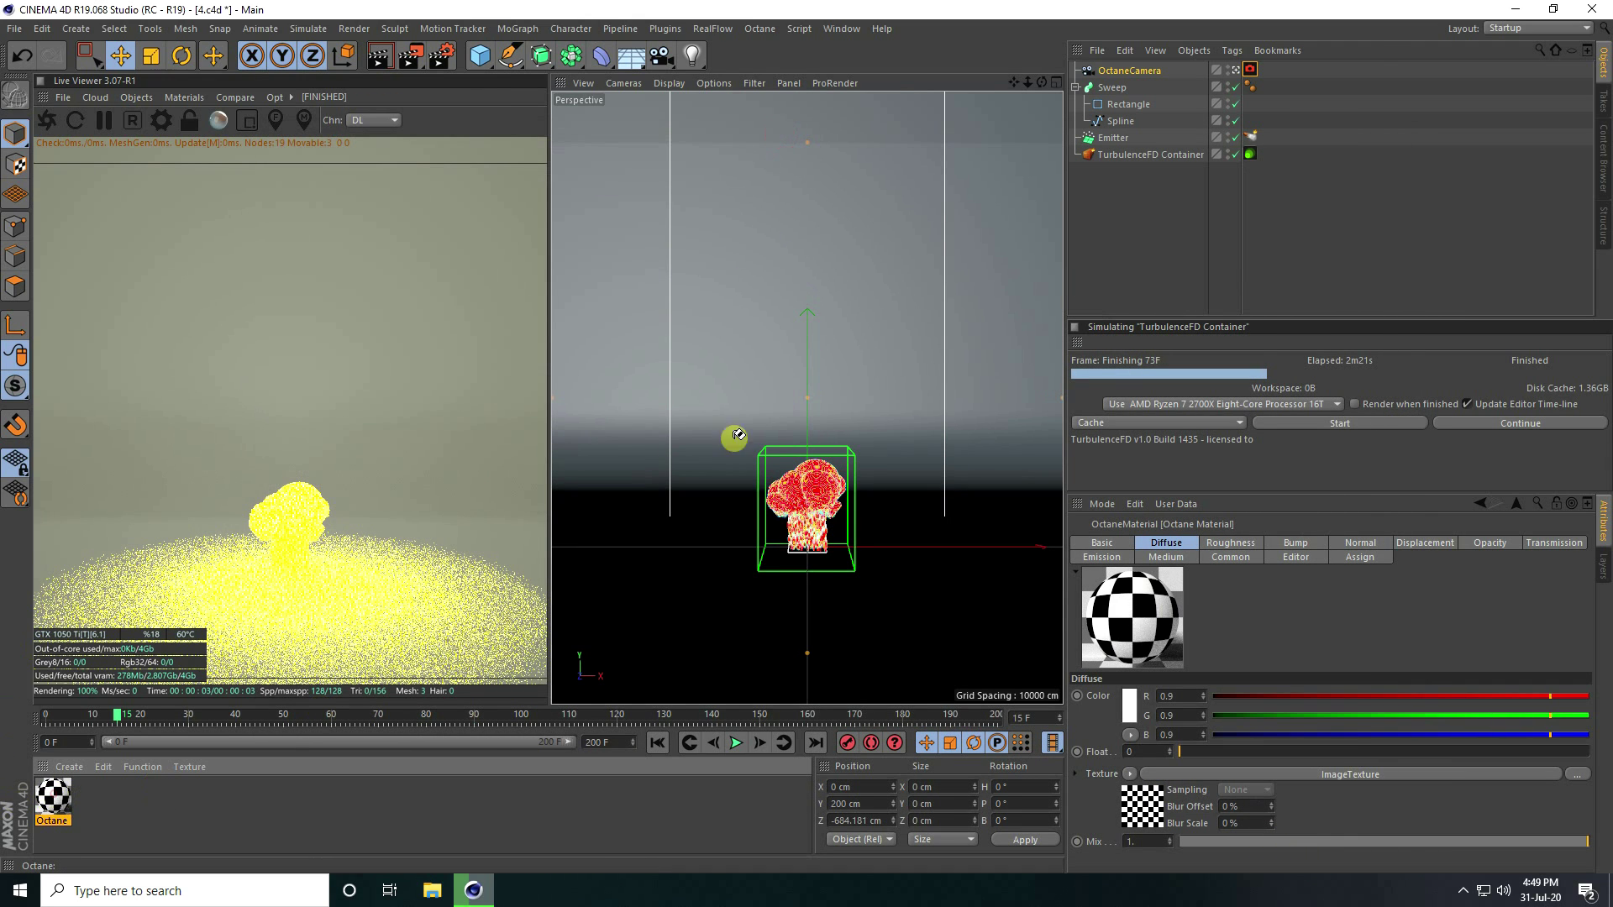
Step: Apply the checker material to the Sweep with Length U 10% and Length V 25%, then play the animation
left_click_drag(735, 436, 1112, 87)
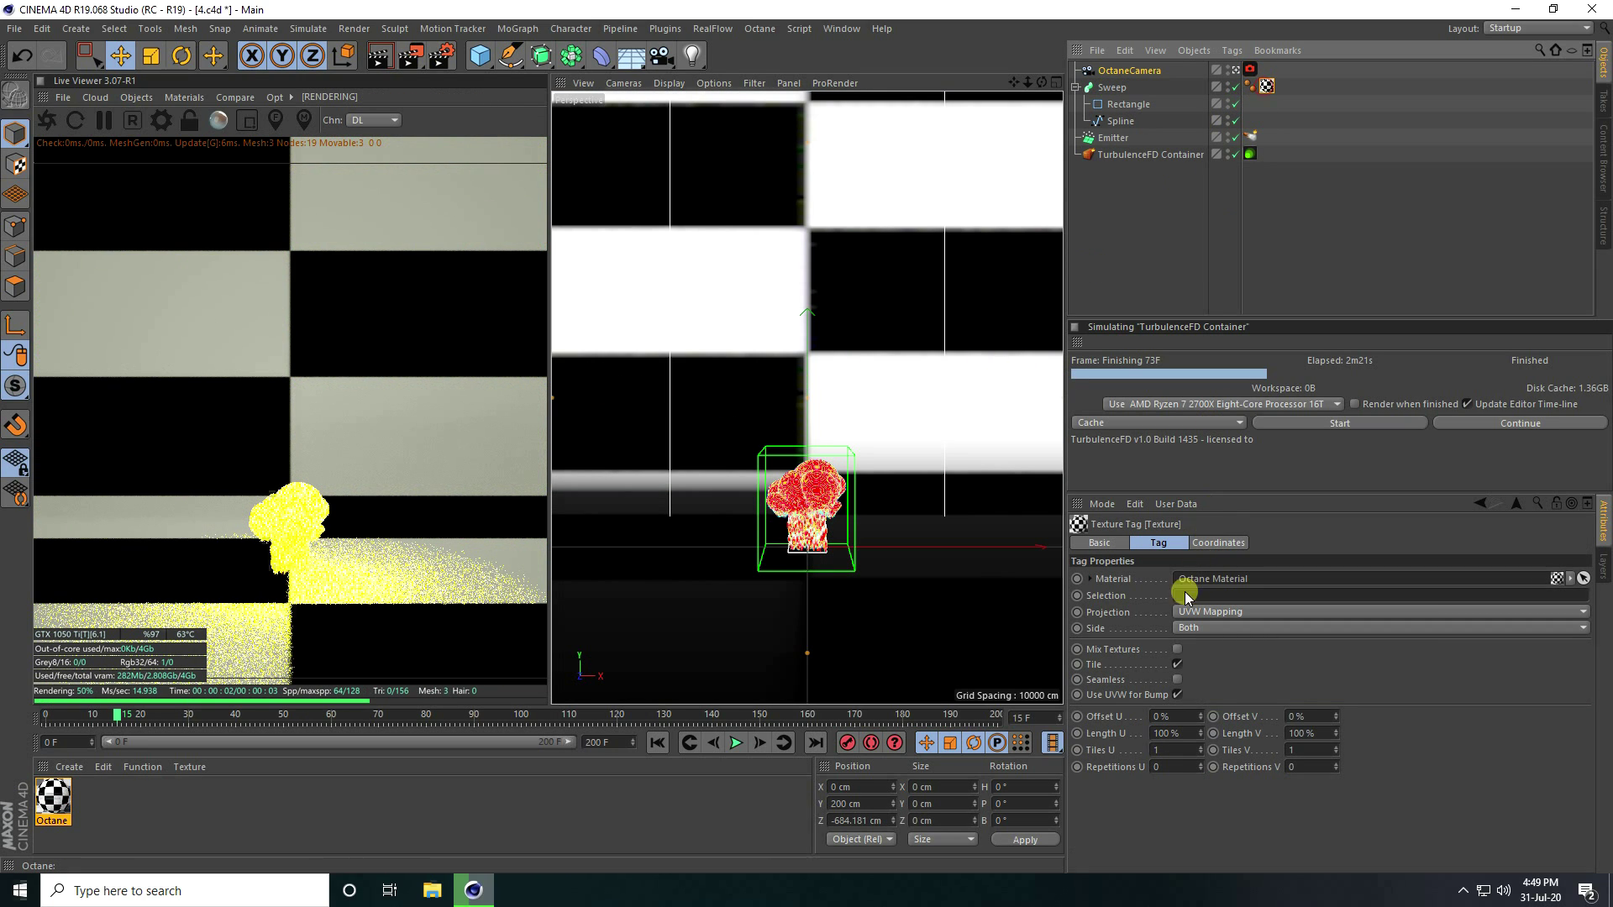
left_click(1172, 734)
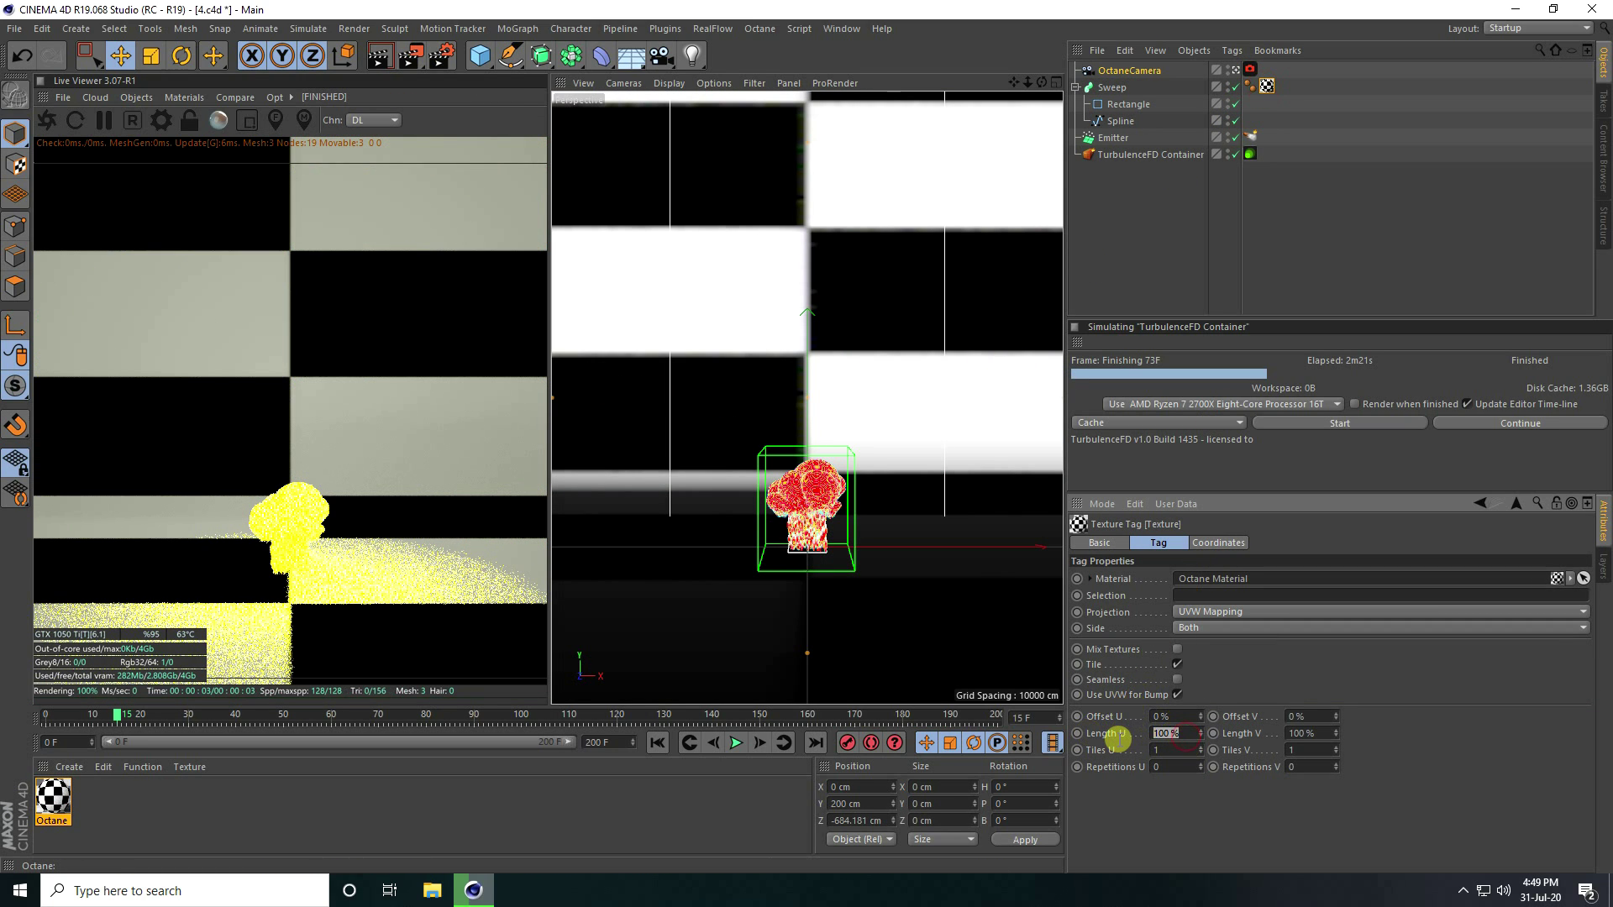
type("10")
key("Tab")
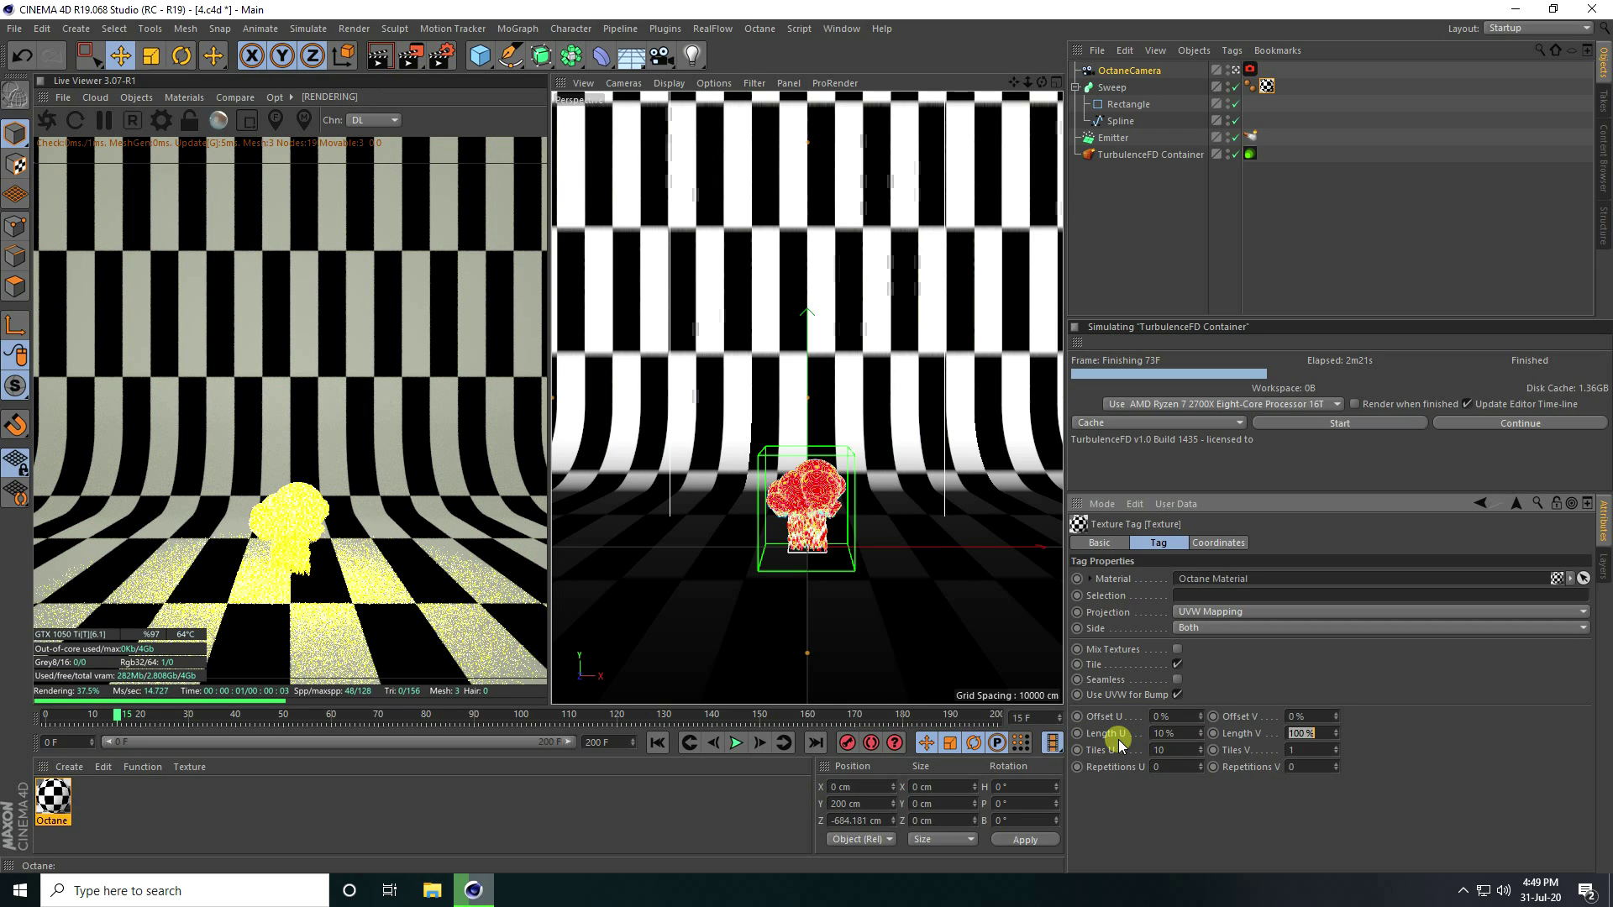
key("BackSpace")
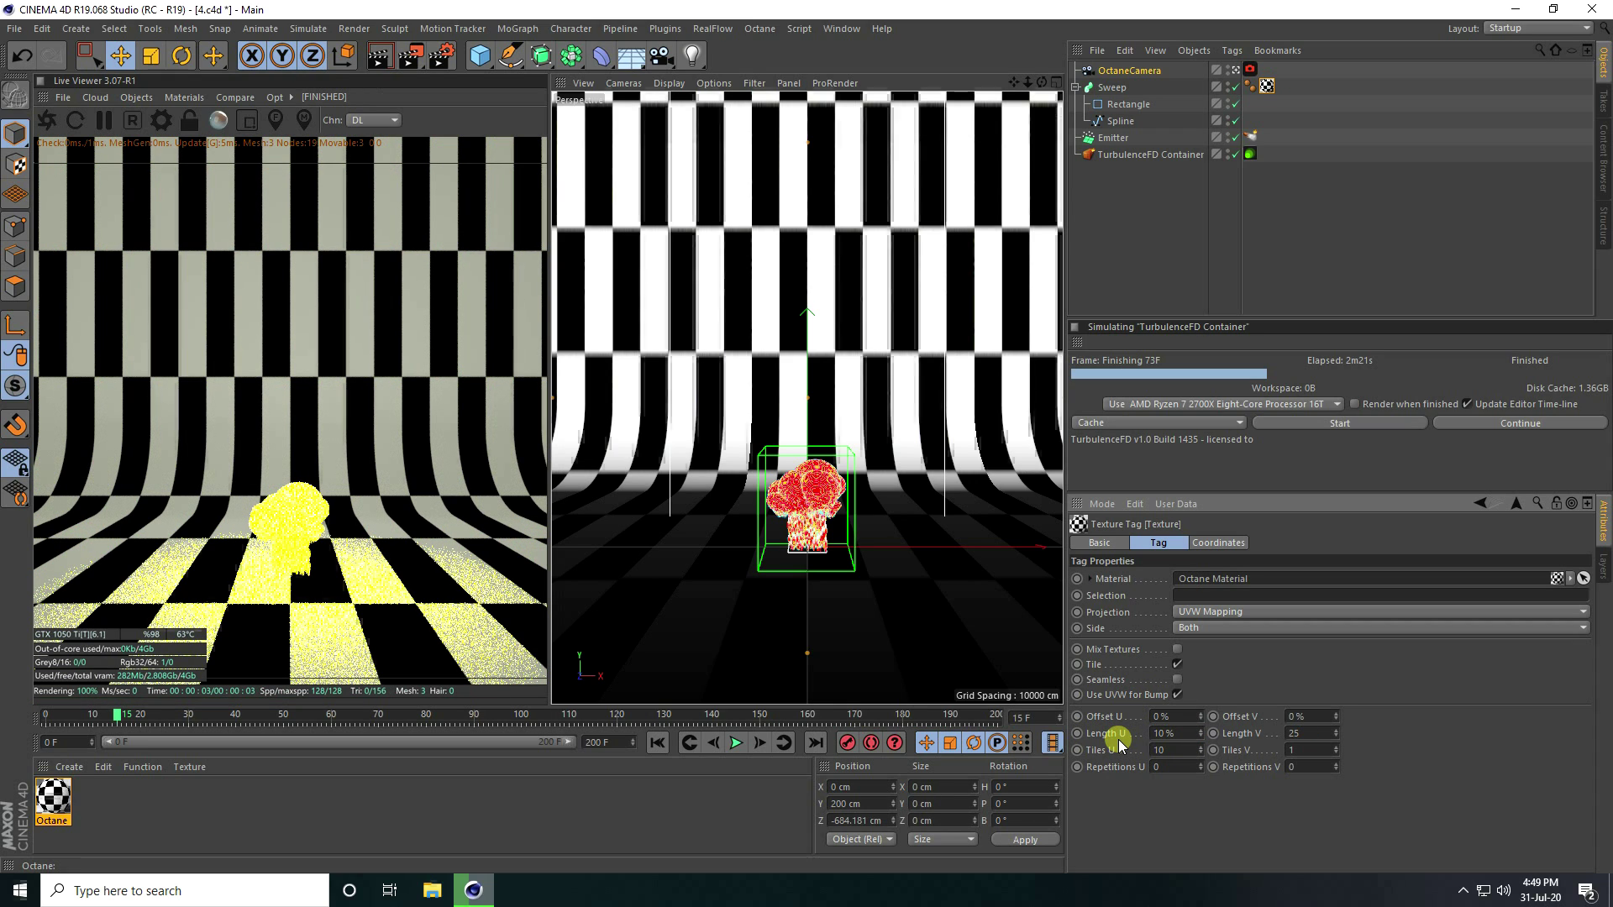
type("50")
key("Return")
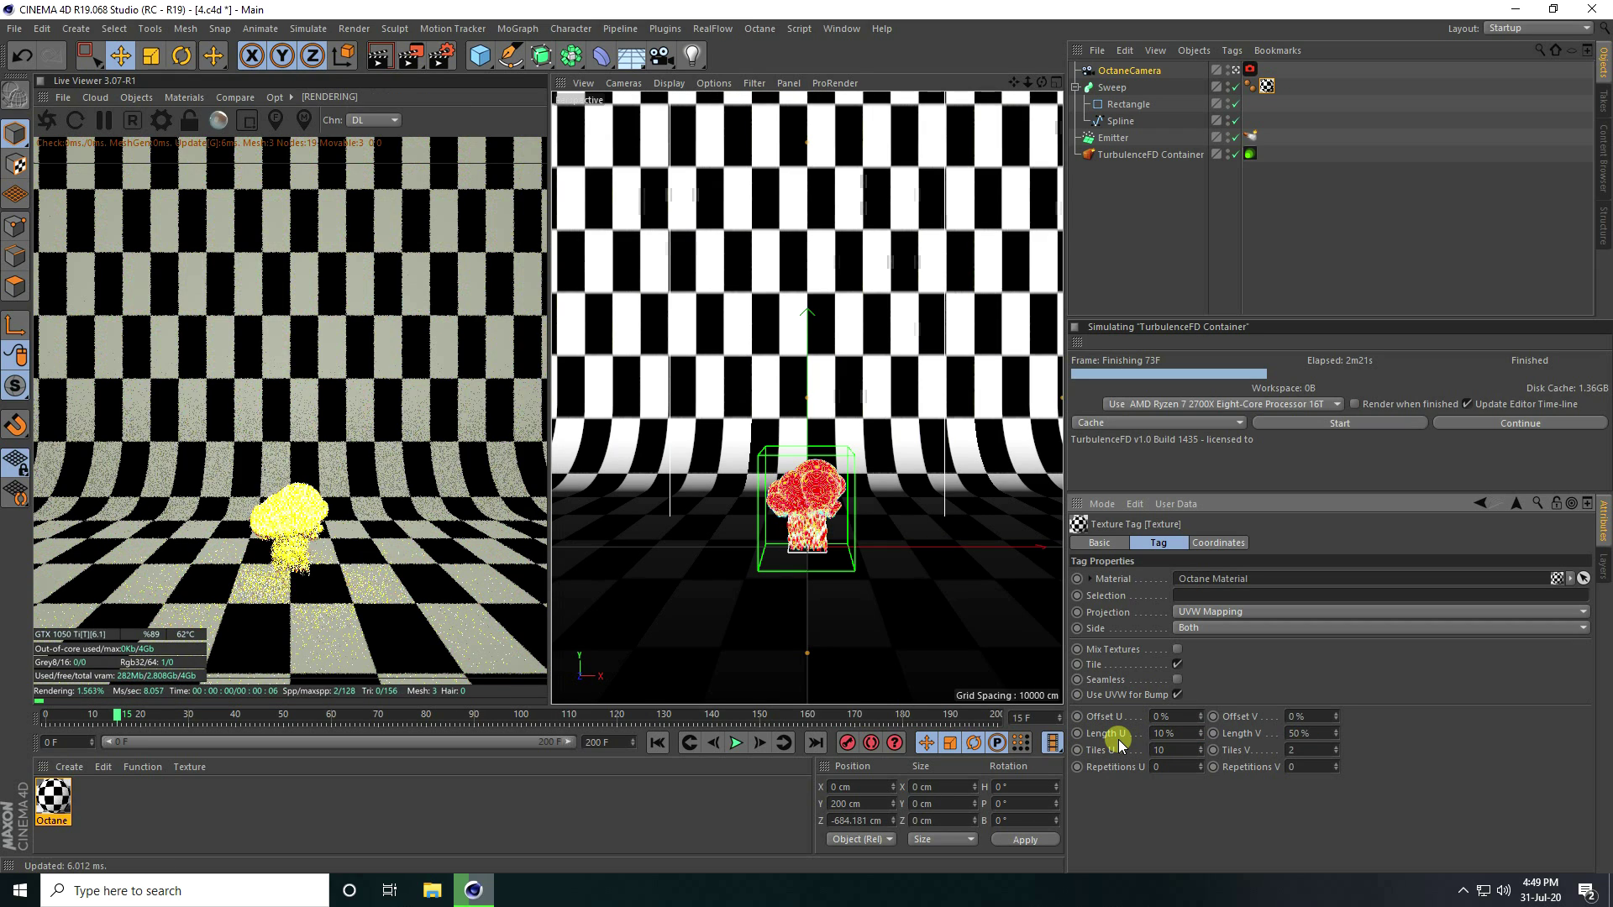
left_click_drag(1336, 735, 1338, 734)
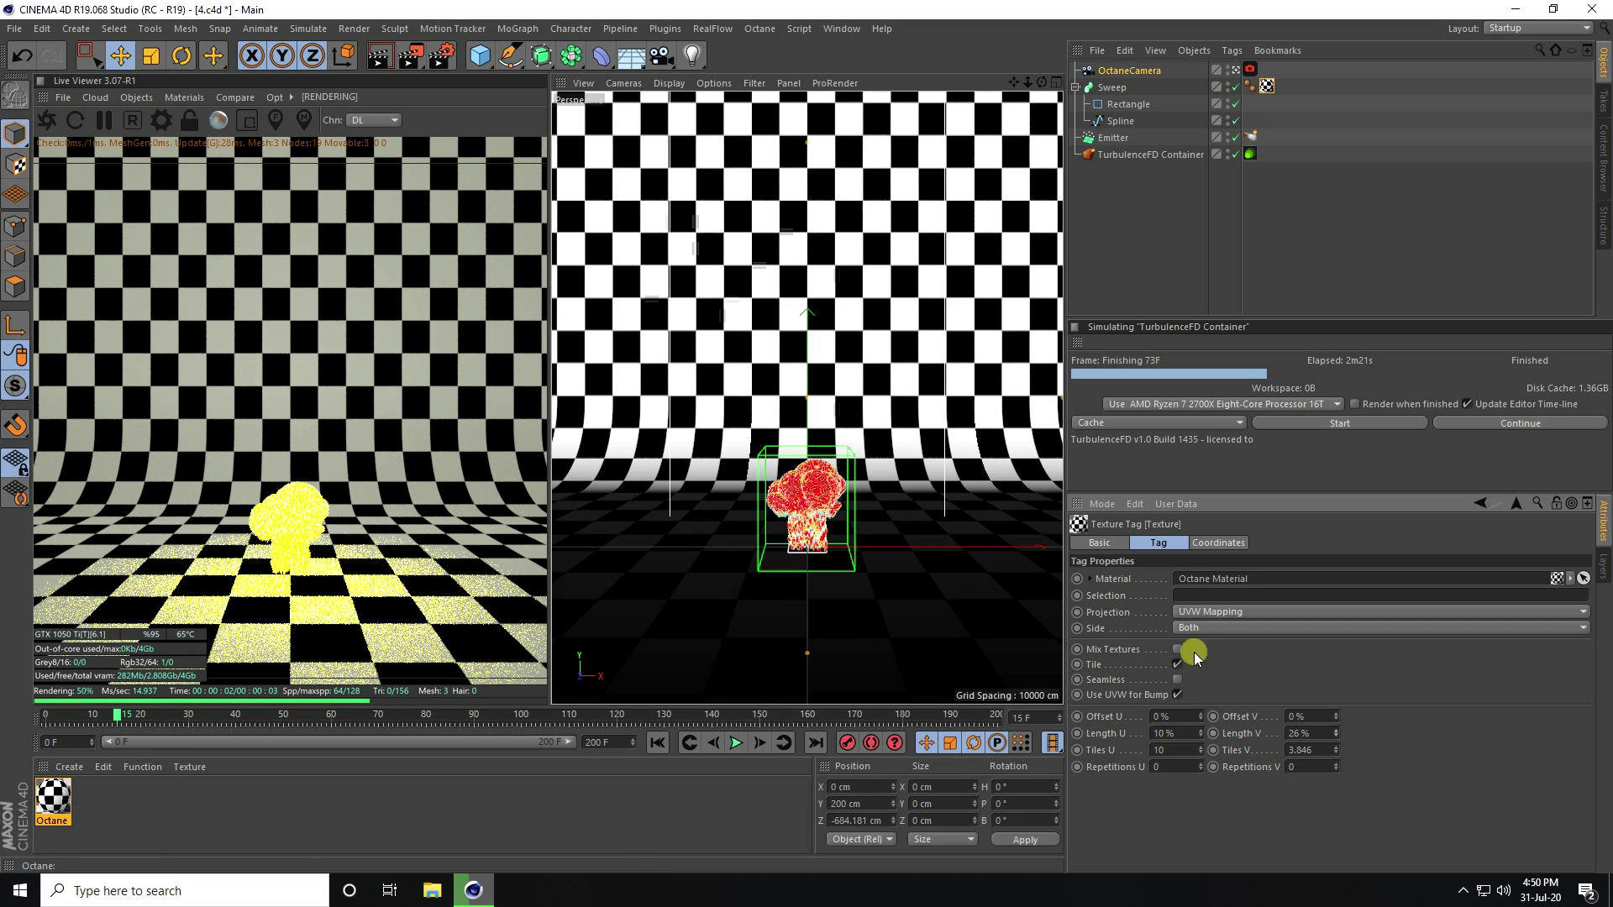
left_click(1338, 737)
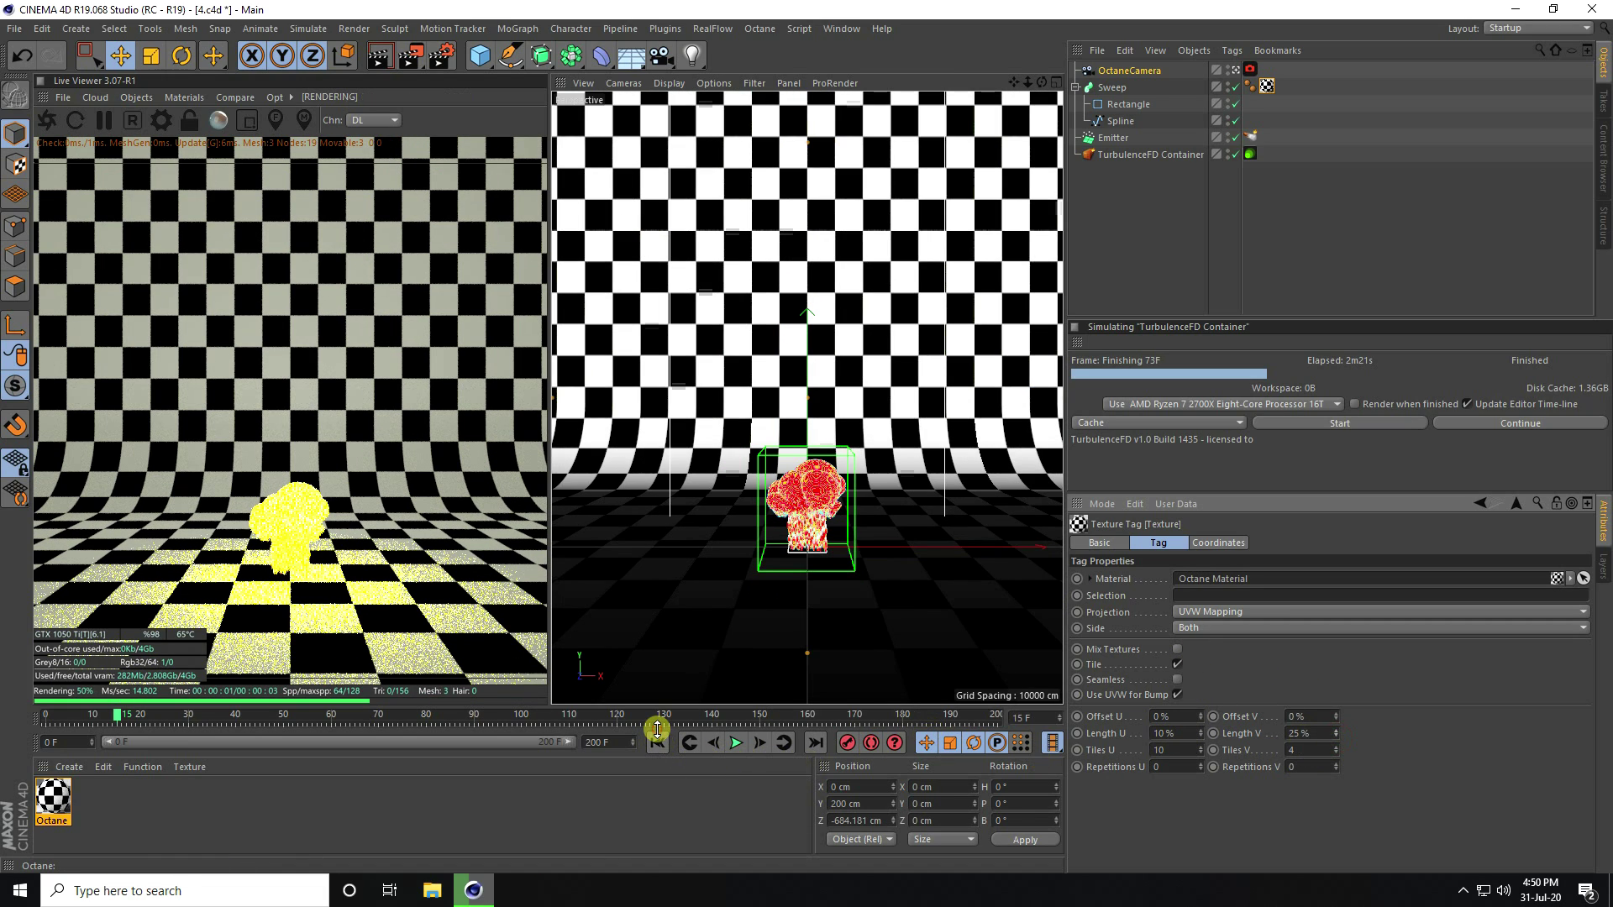
left_click(735, 744)
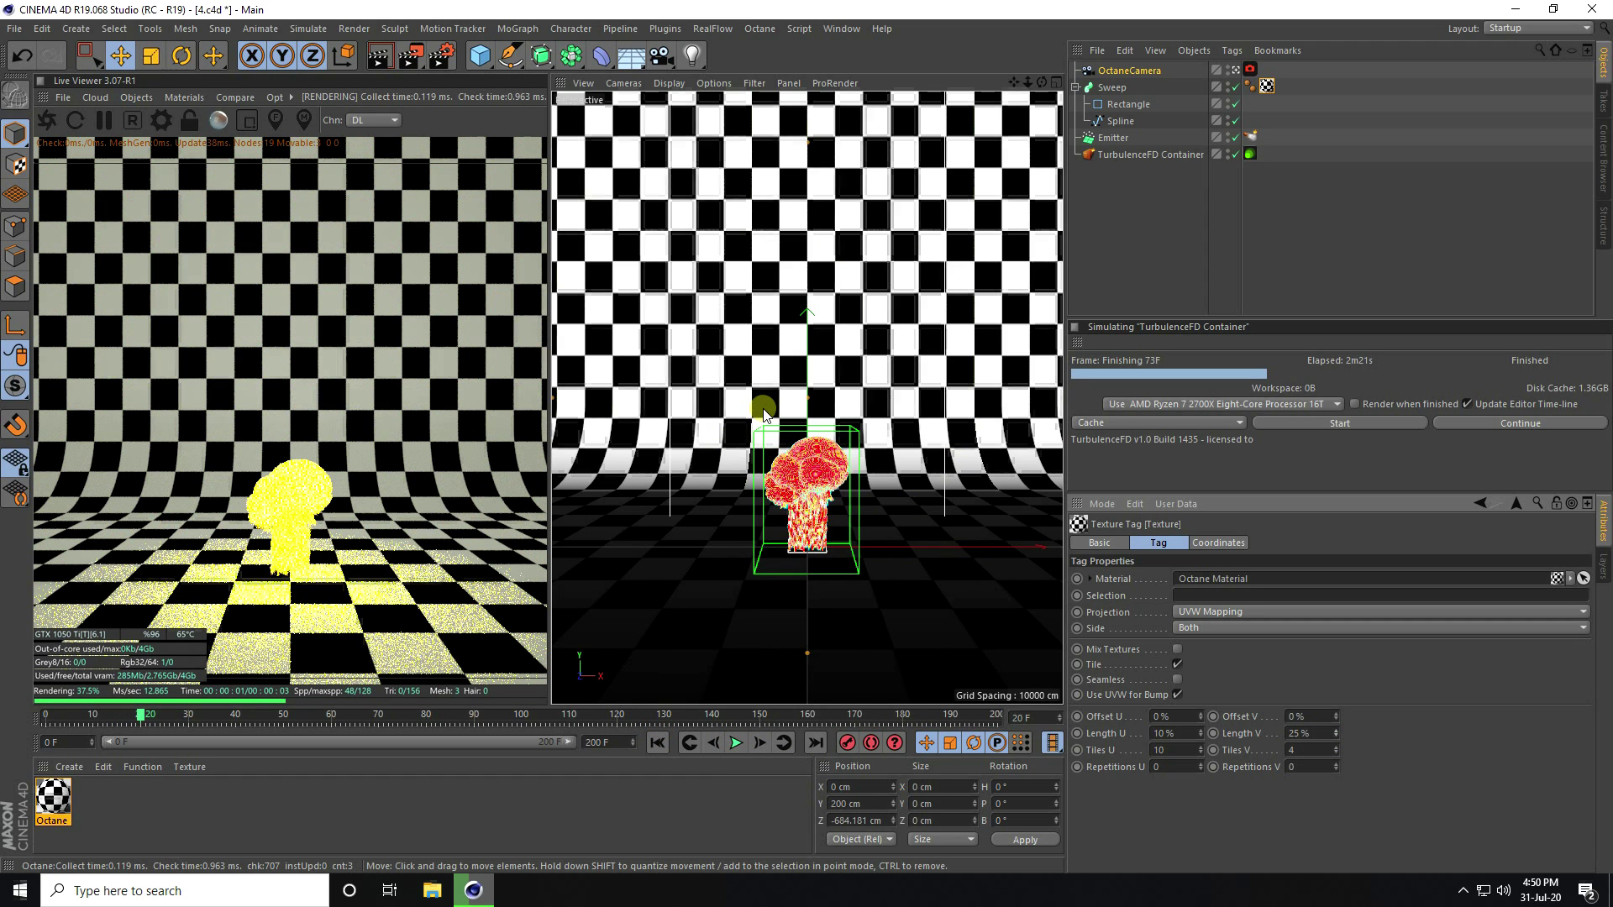
Step: Add an Octane HDRI environment using dikhololo_sunset_8k.hdr from blast effect/New folder, without copying the file
left_click(136, 97)
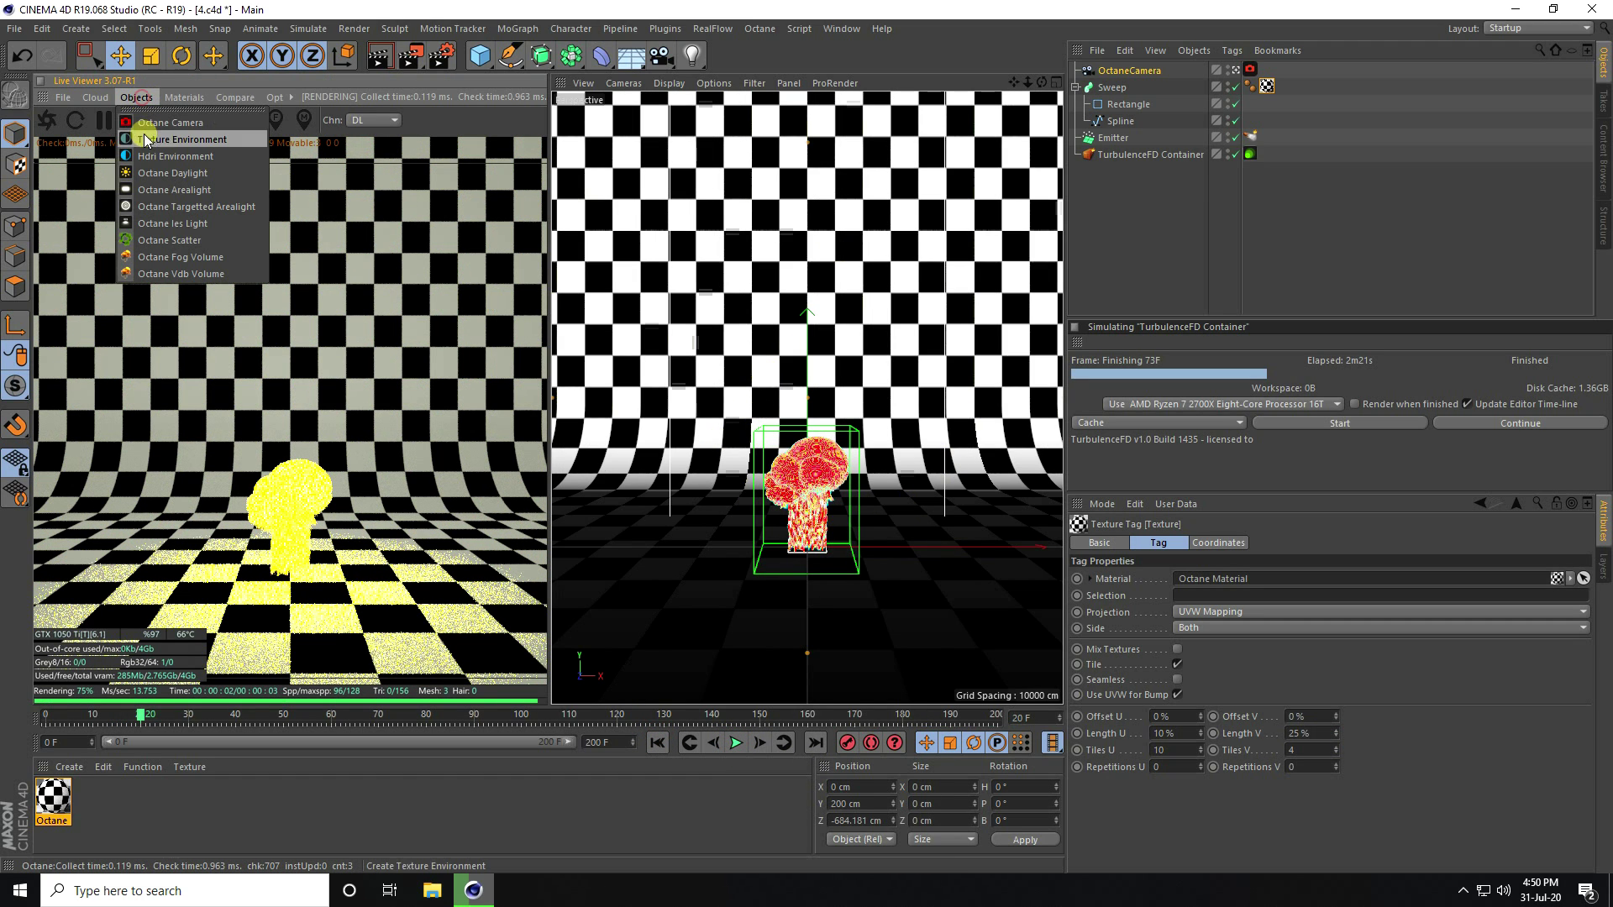
left_click(195, 156)
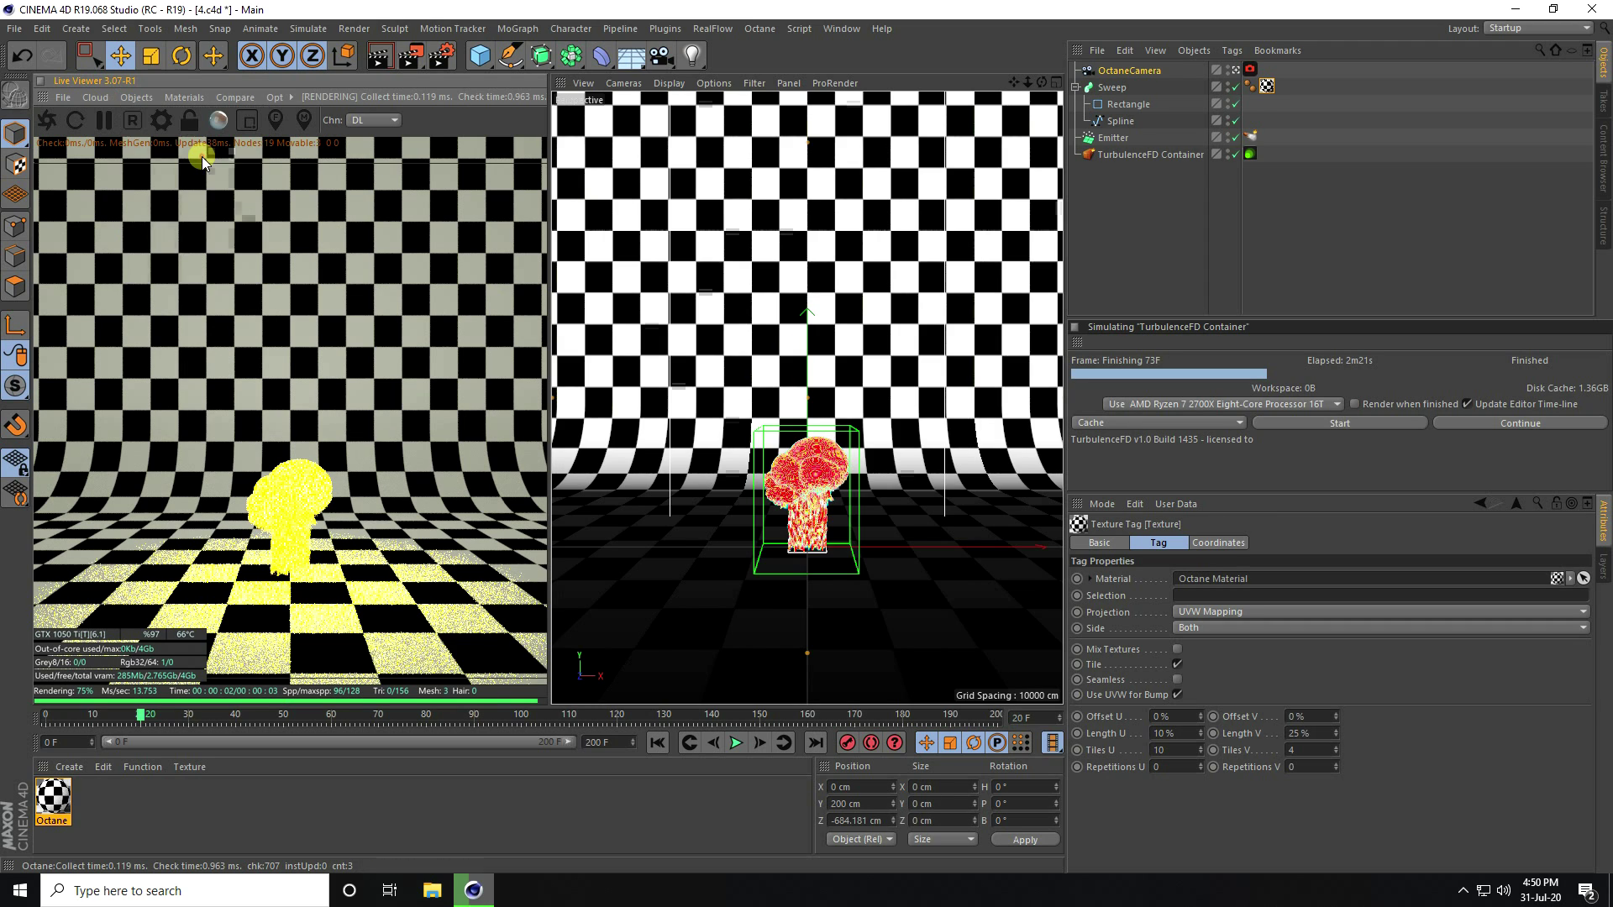
left_click(1156, 633)
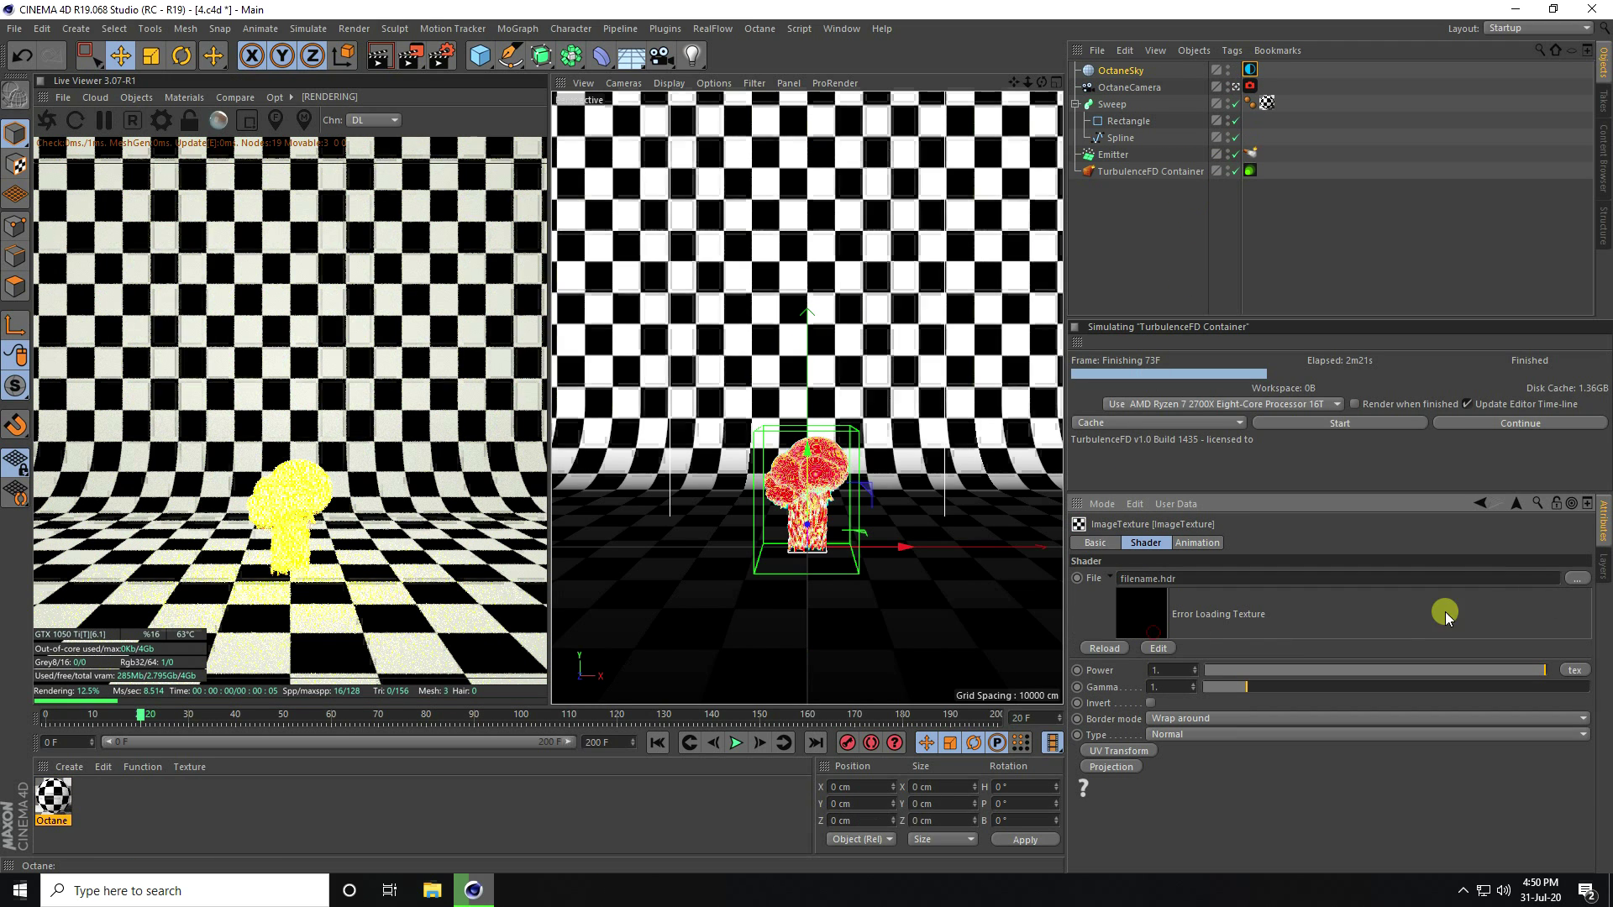
left_click(1578, 579)
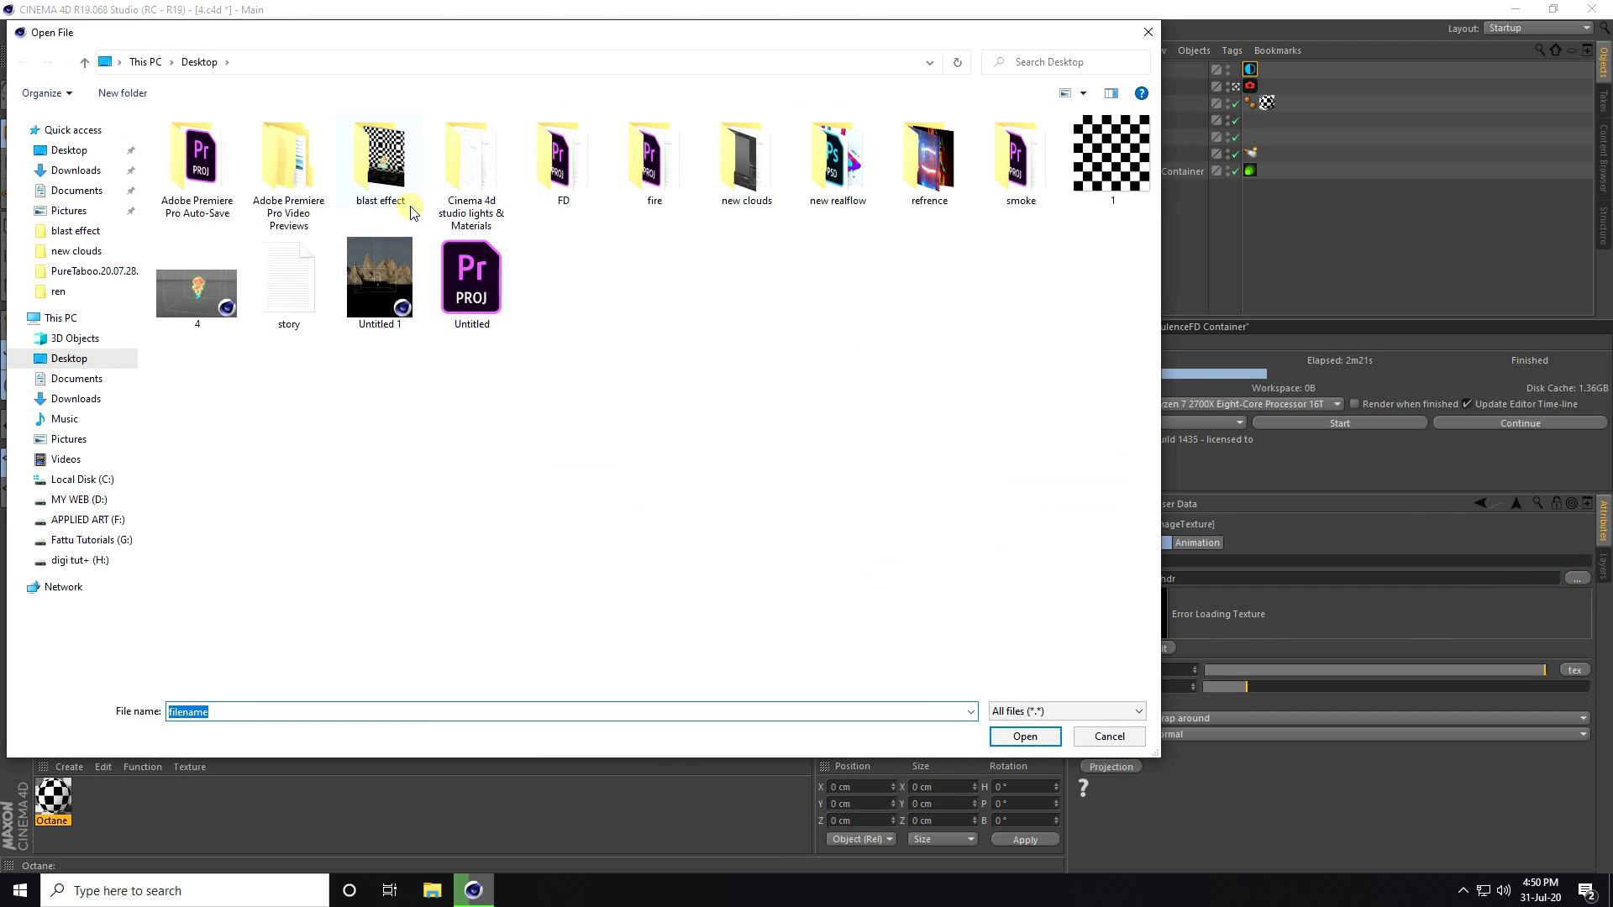
double_click(410, 210)
double_click(173, 143)
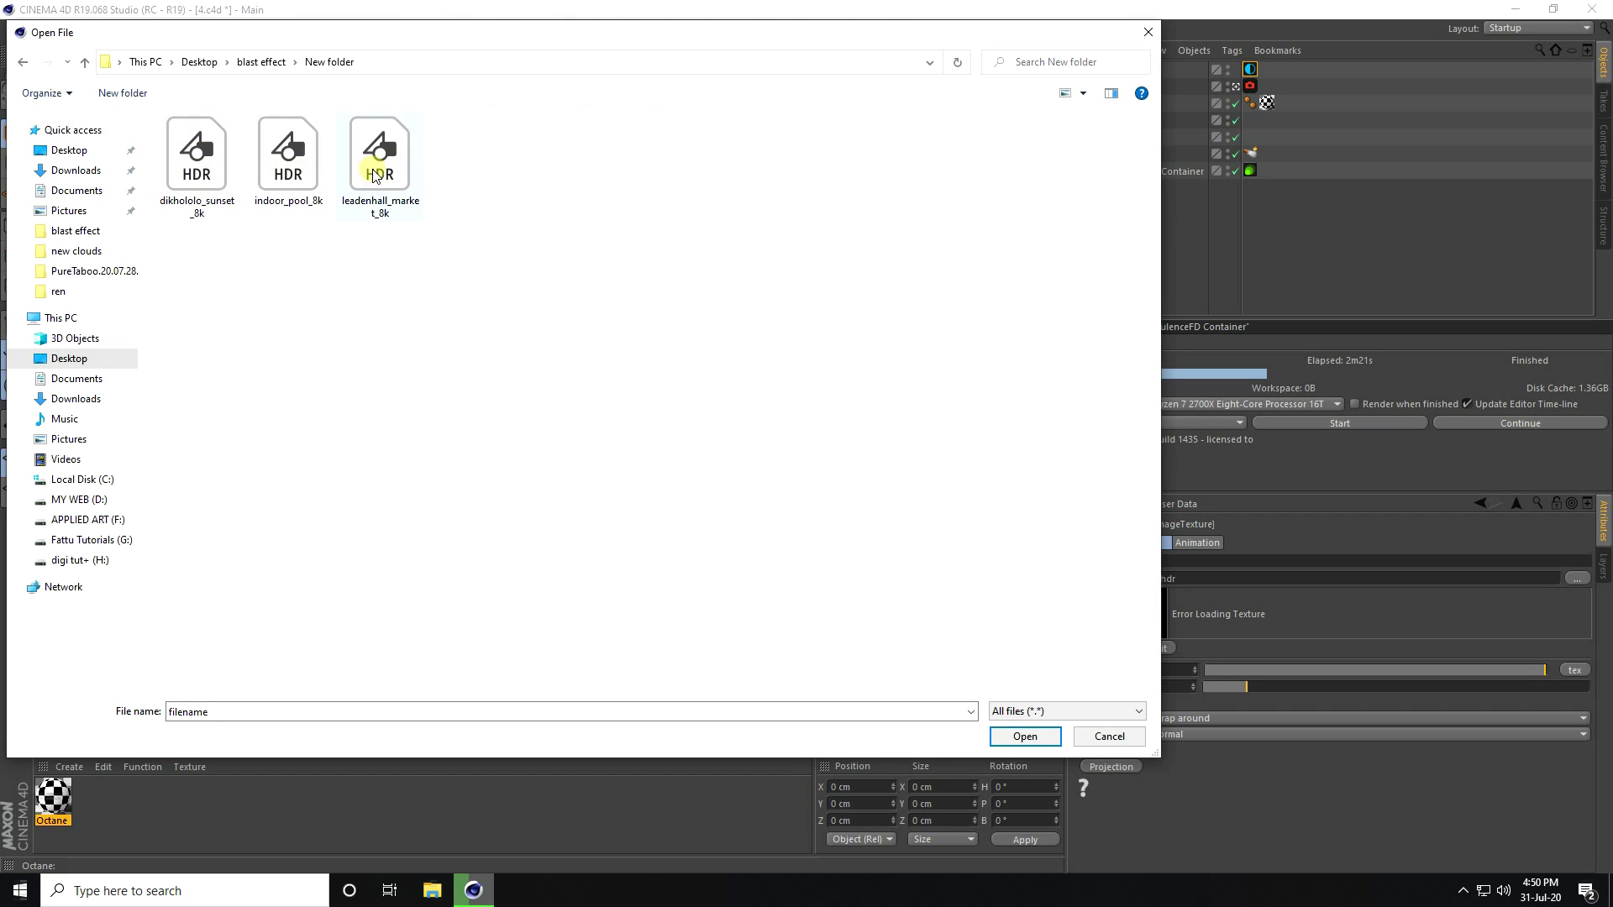
left_click(216, 177)
left_click(1023, 739)
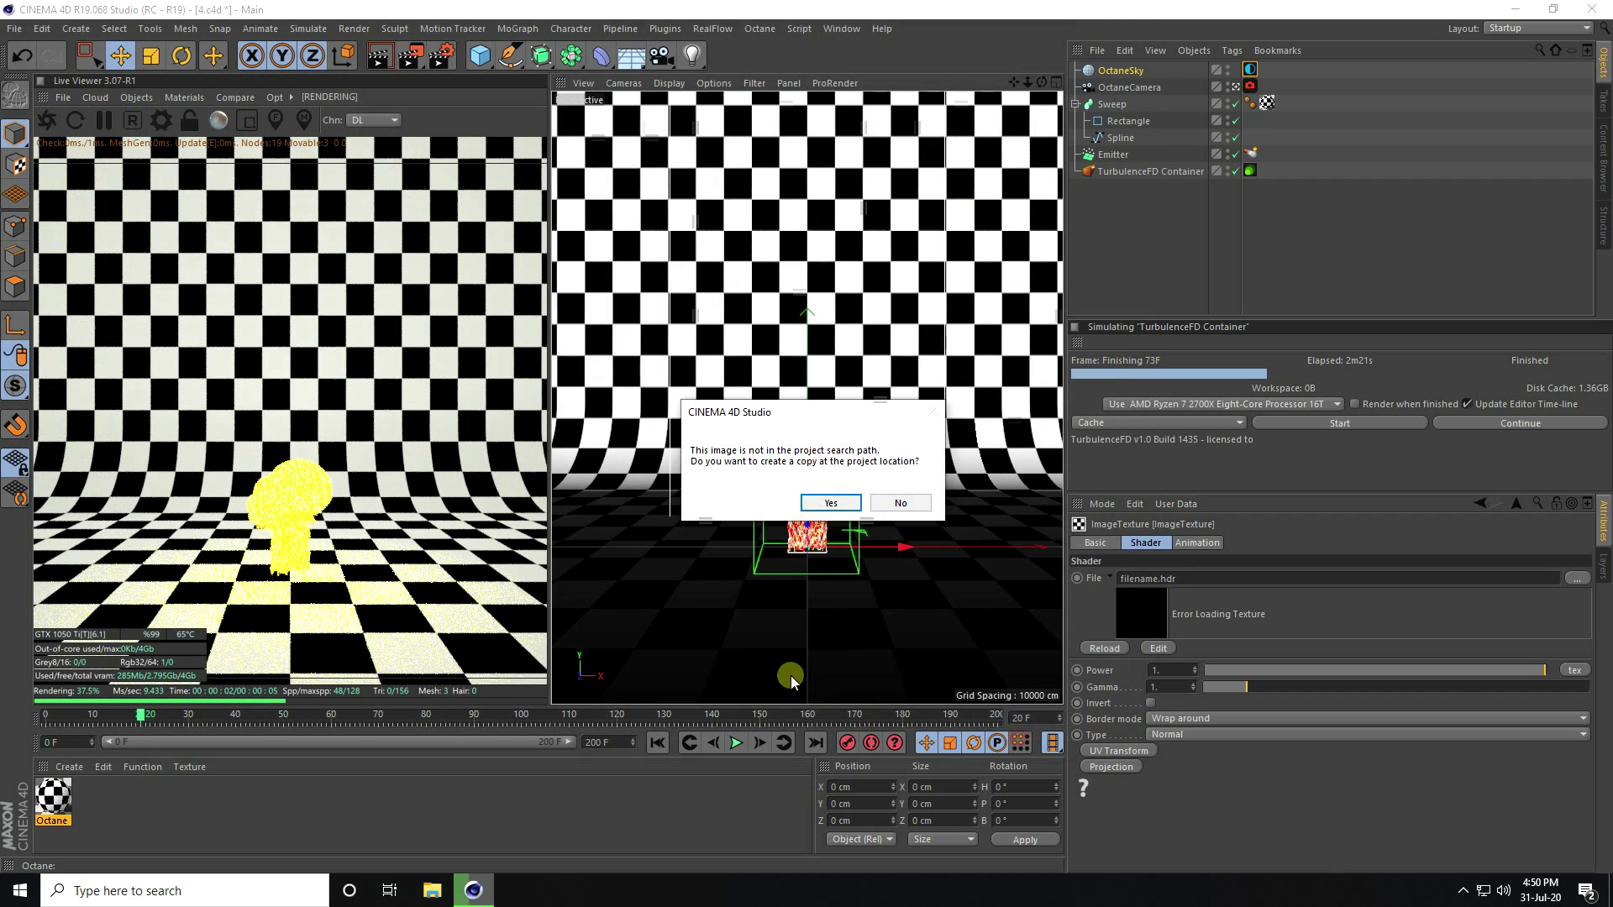
left_click(873, 503)
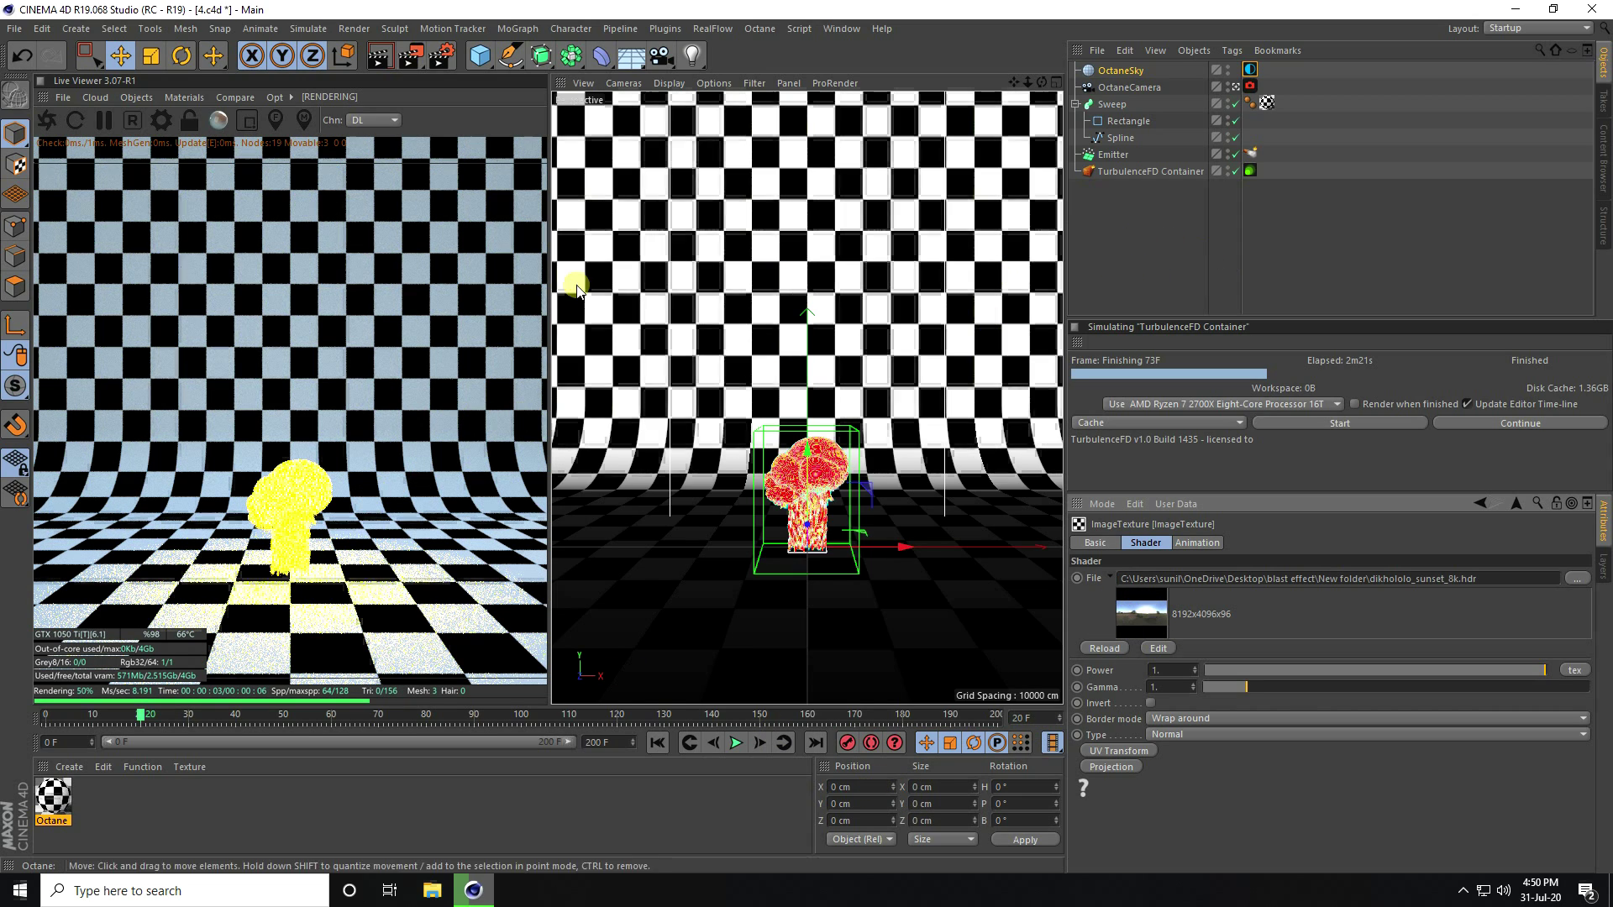
Step: Enable the Octane camera's post processing with bloom power 10
left_click(1250, 86)
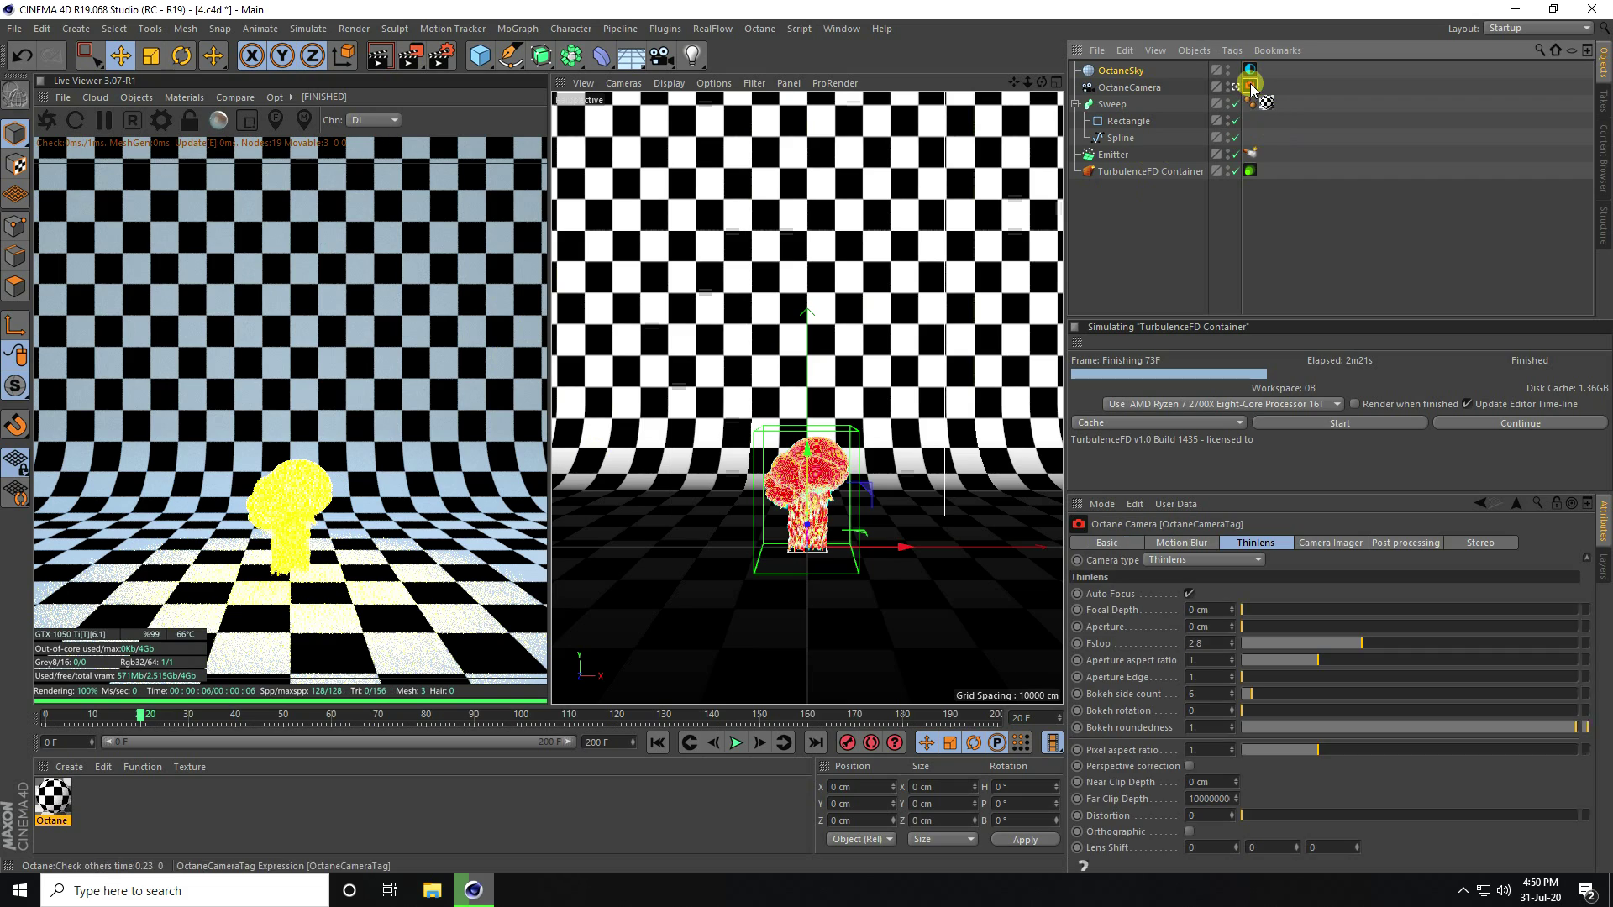
left_click(1381, 544)
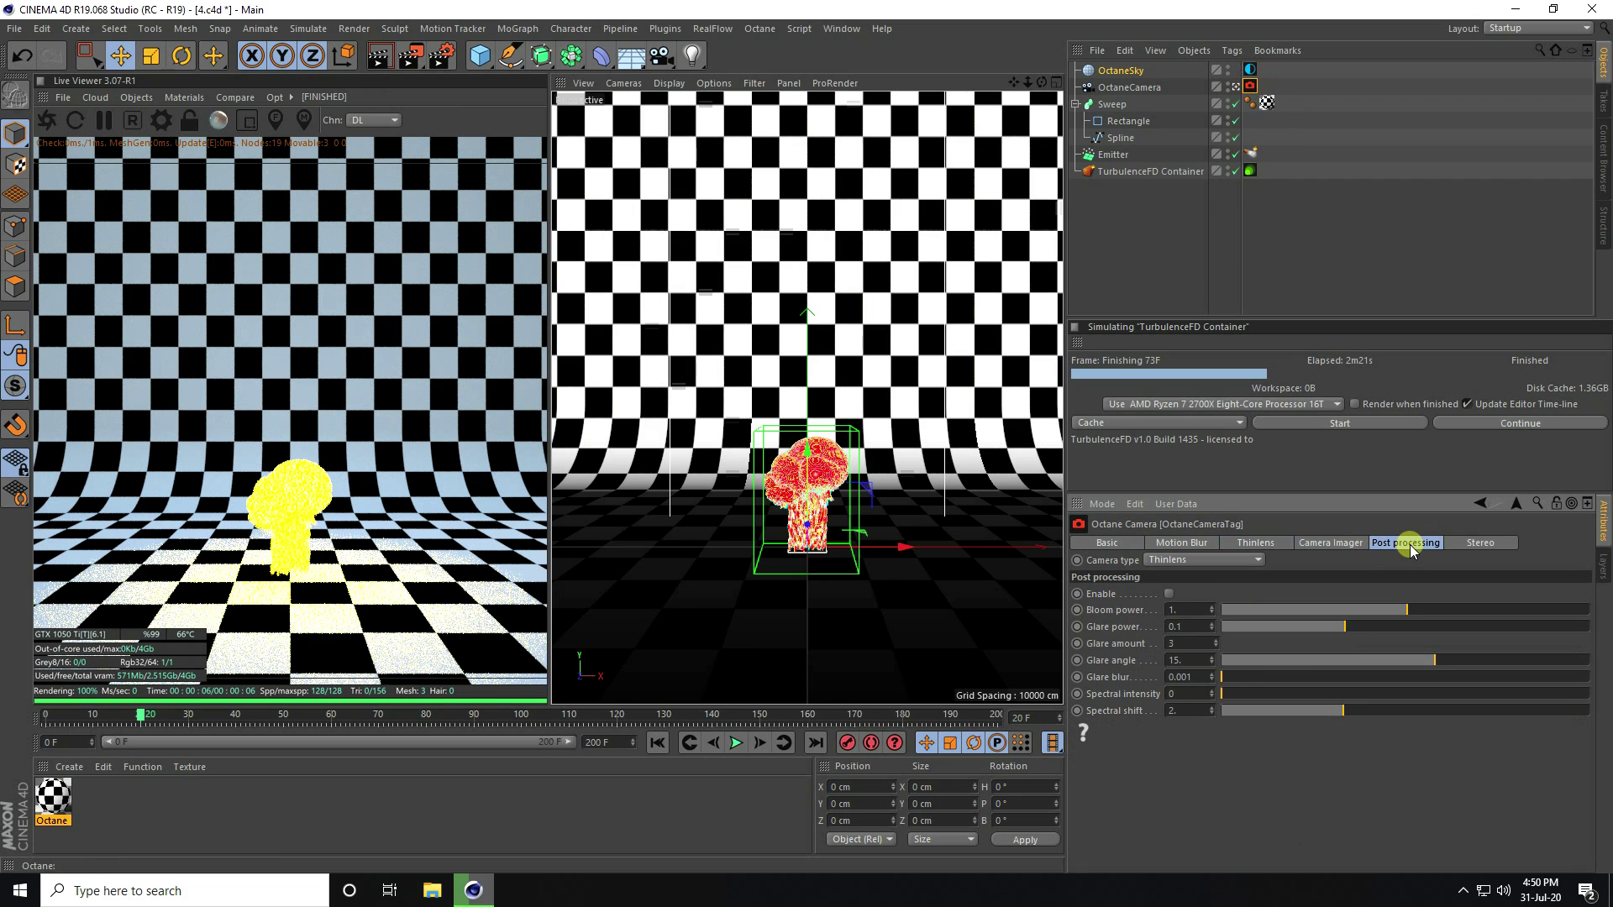
left_click(1168, 594)
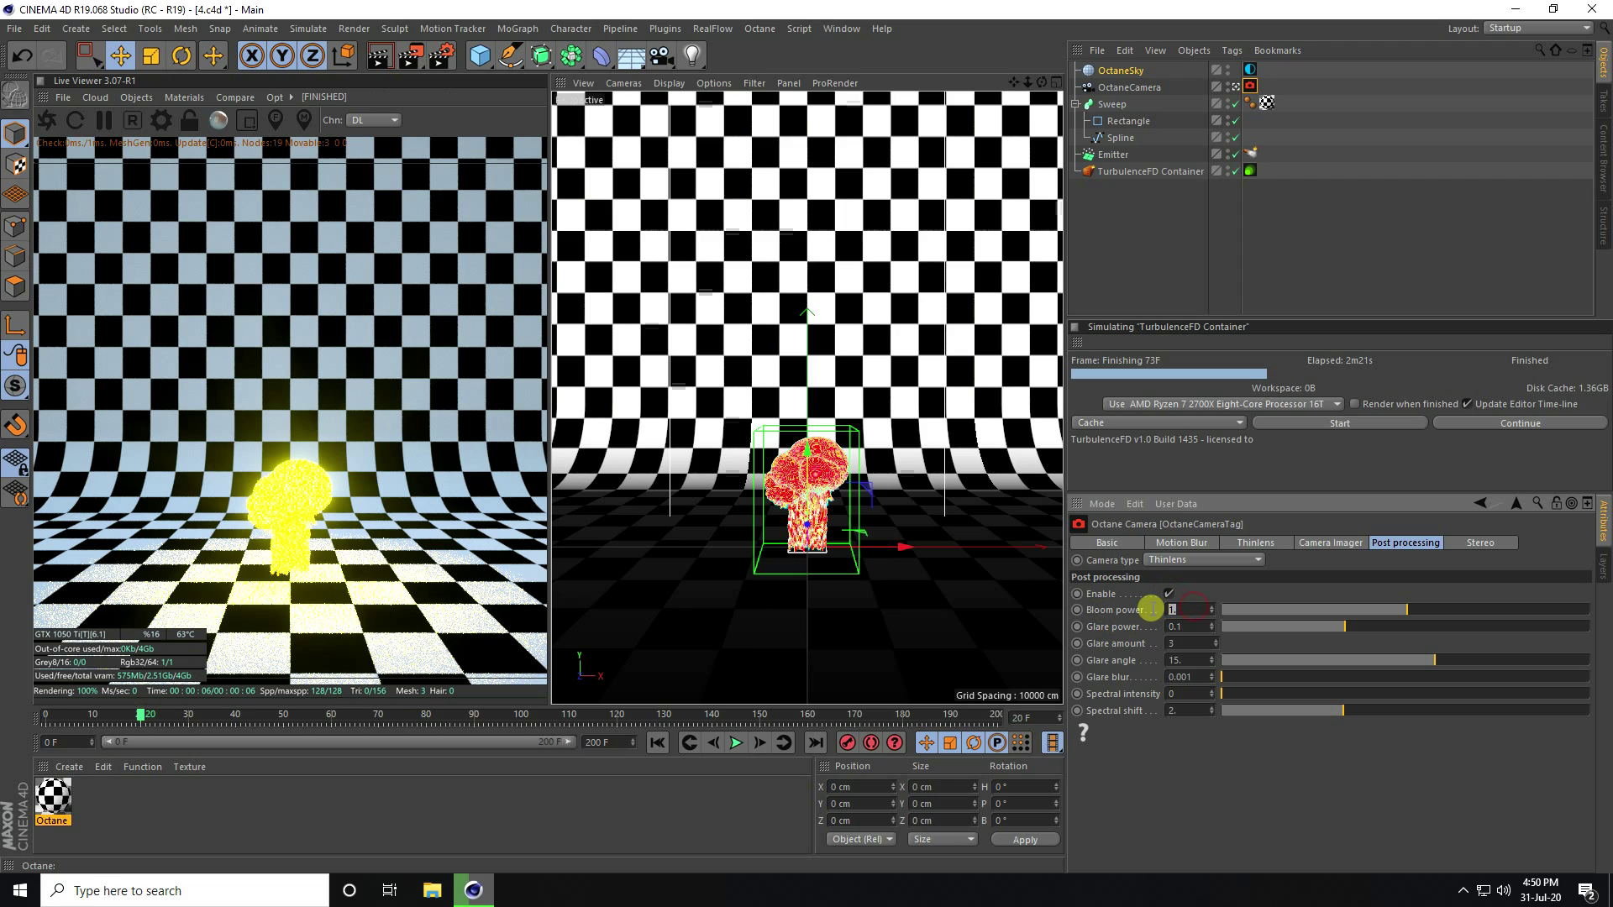
type("10")
key("Return")
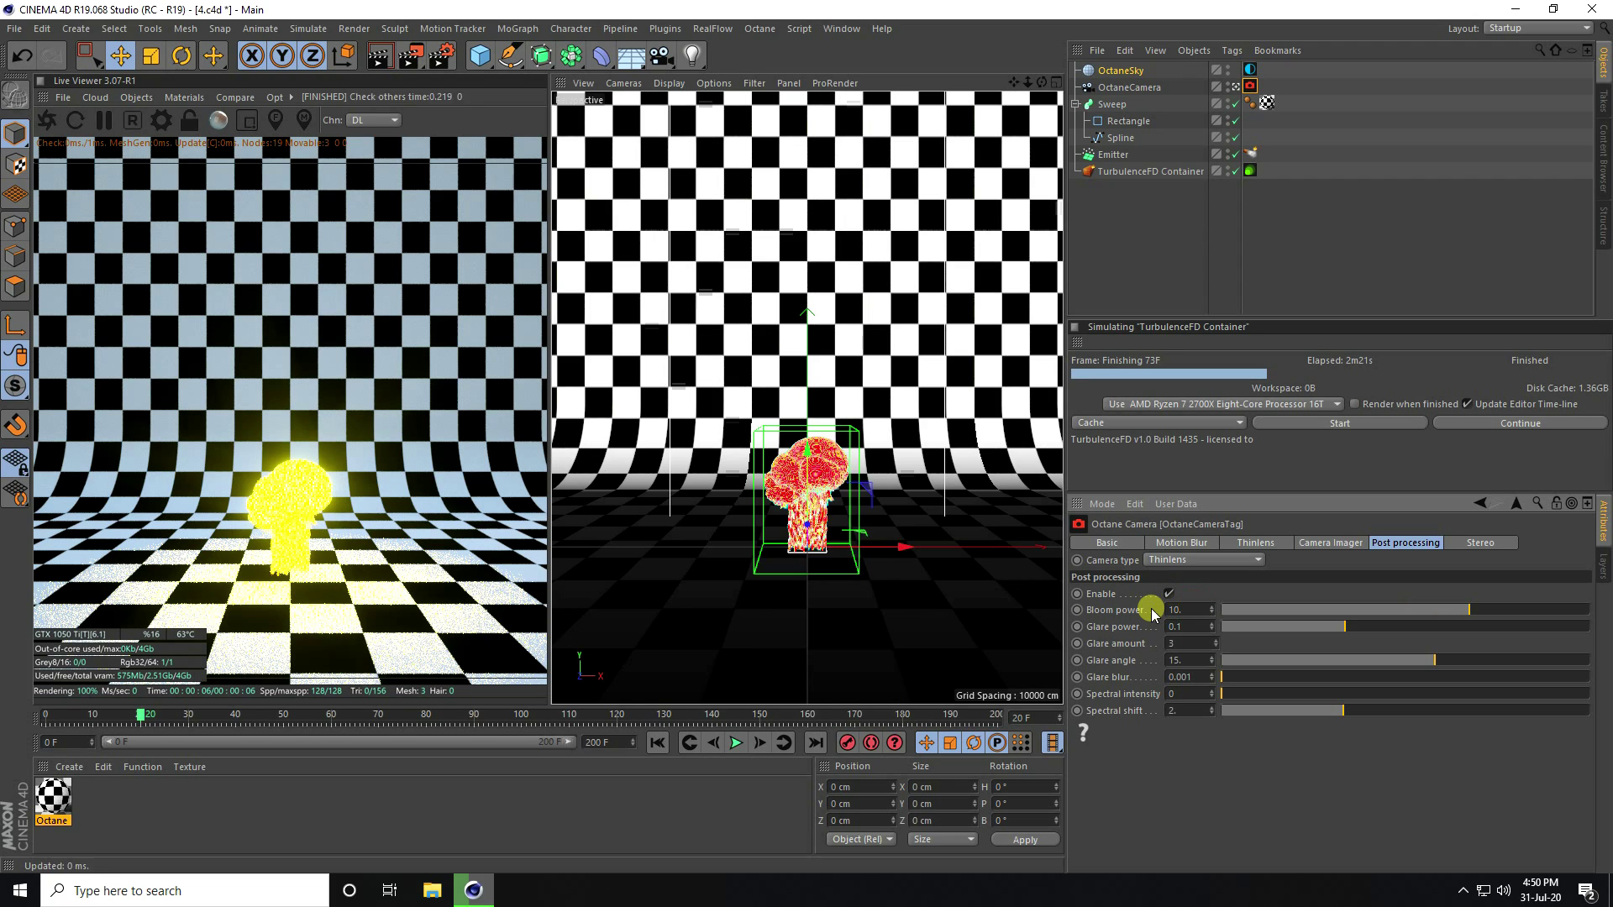
Step: In the Camera Imager, turn on neutral response and set exposure and gamma to 0.9
left_click(1330, 543)
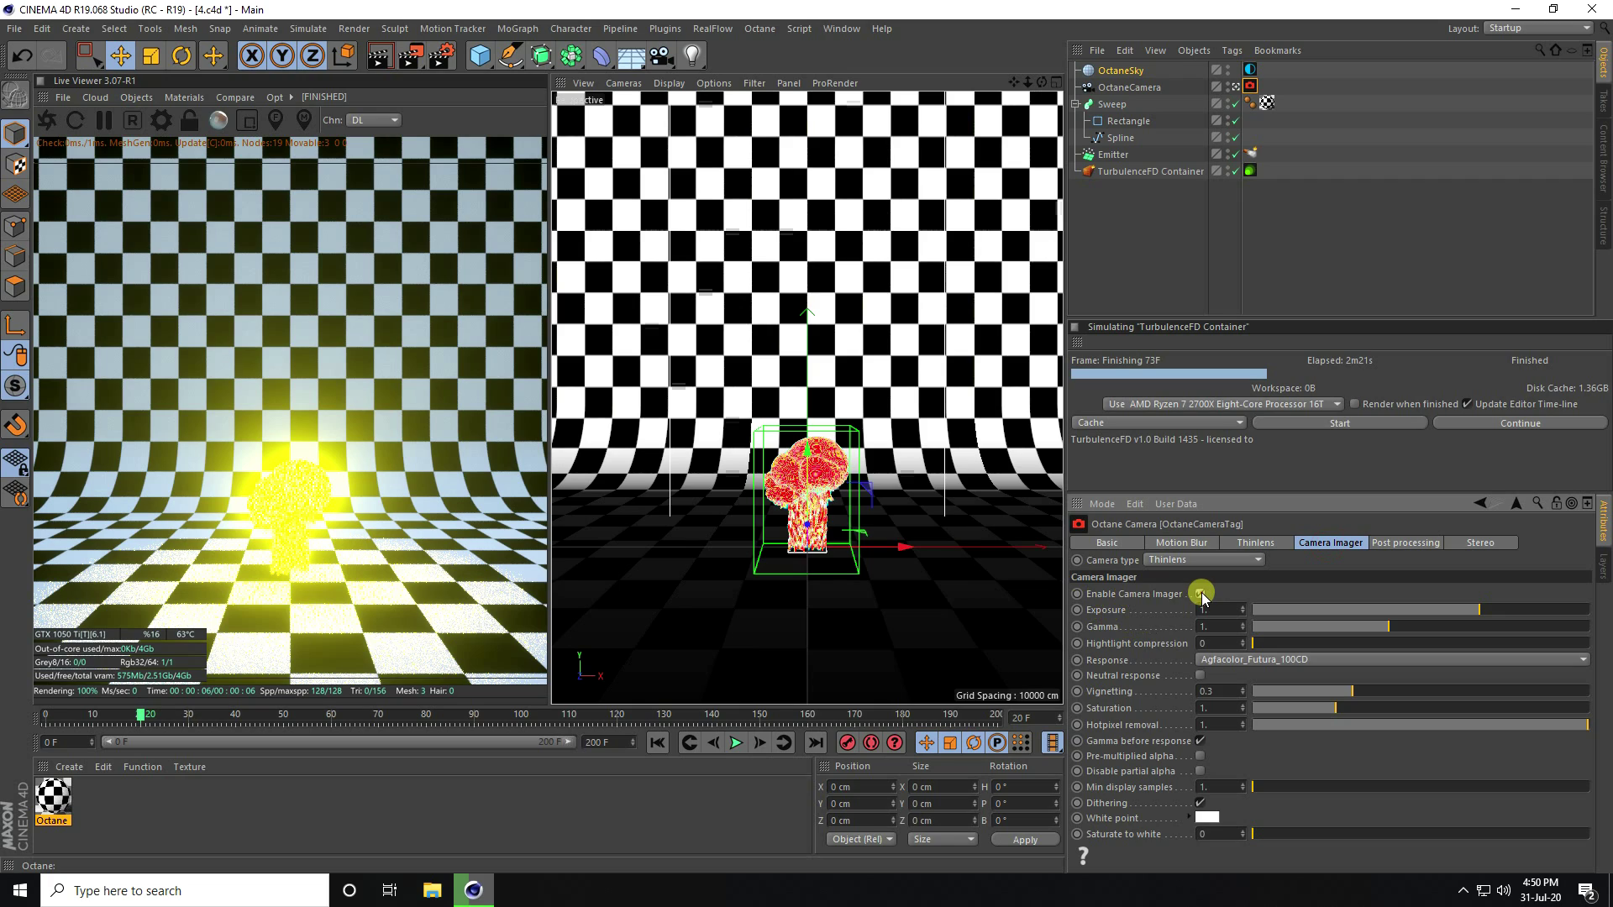
left_click(1199, 676)
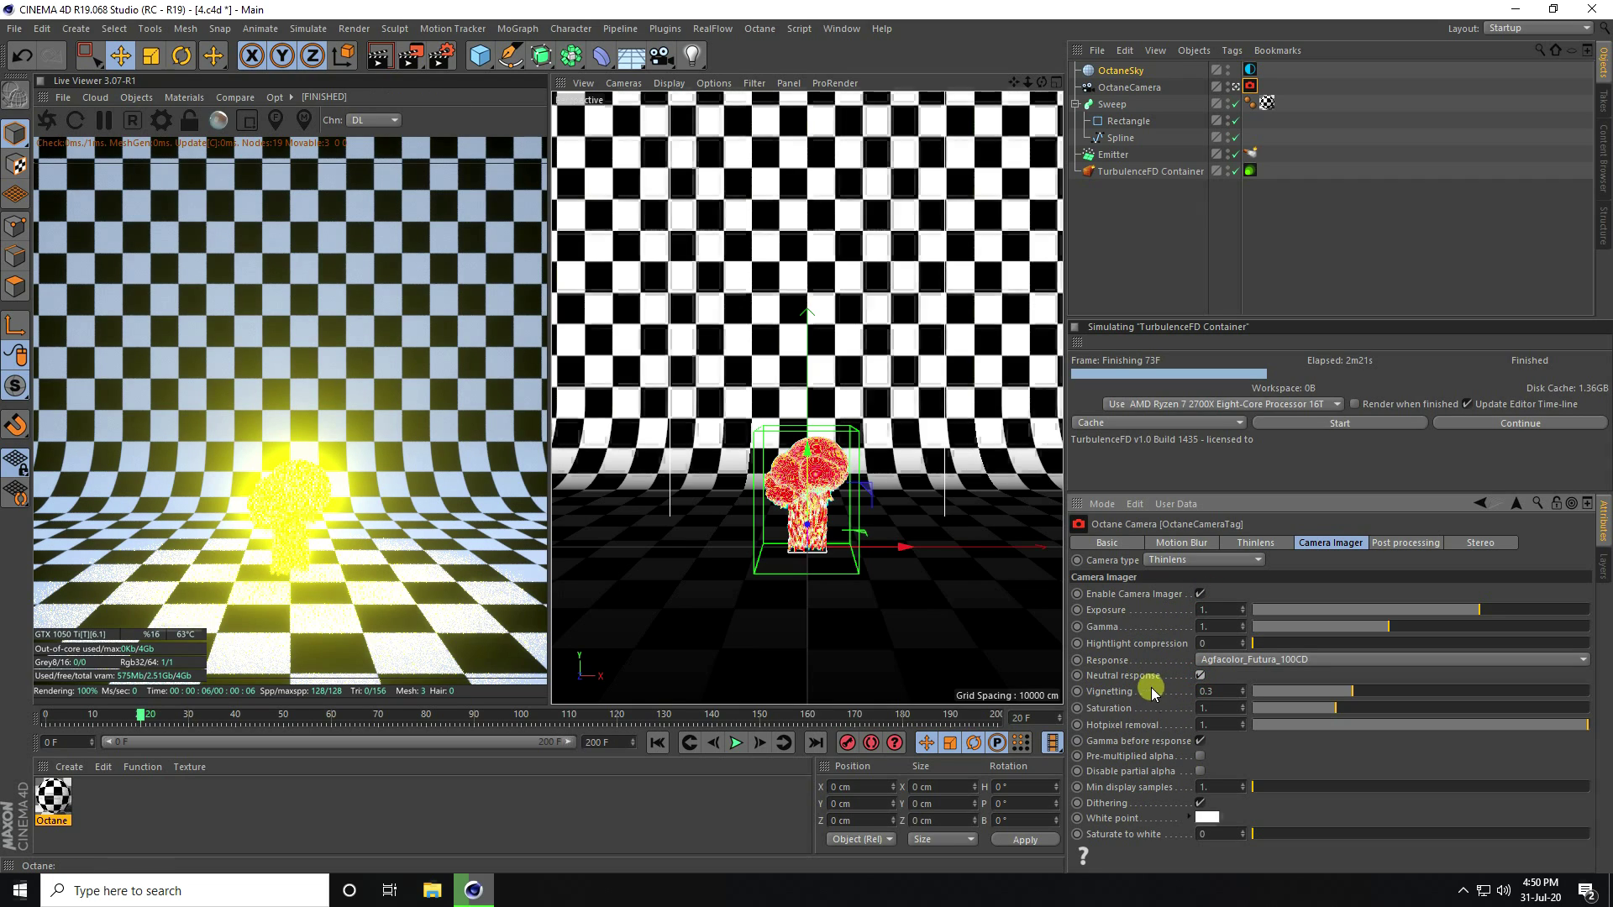
left_click(1223, 610)
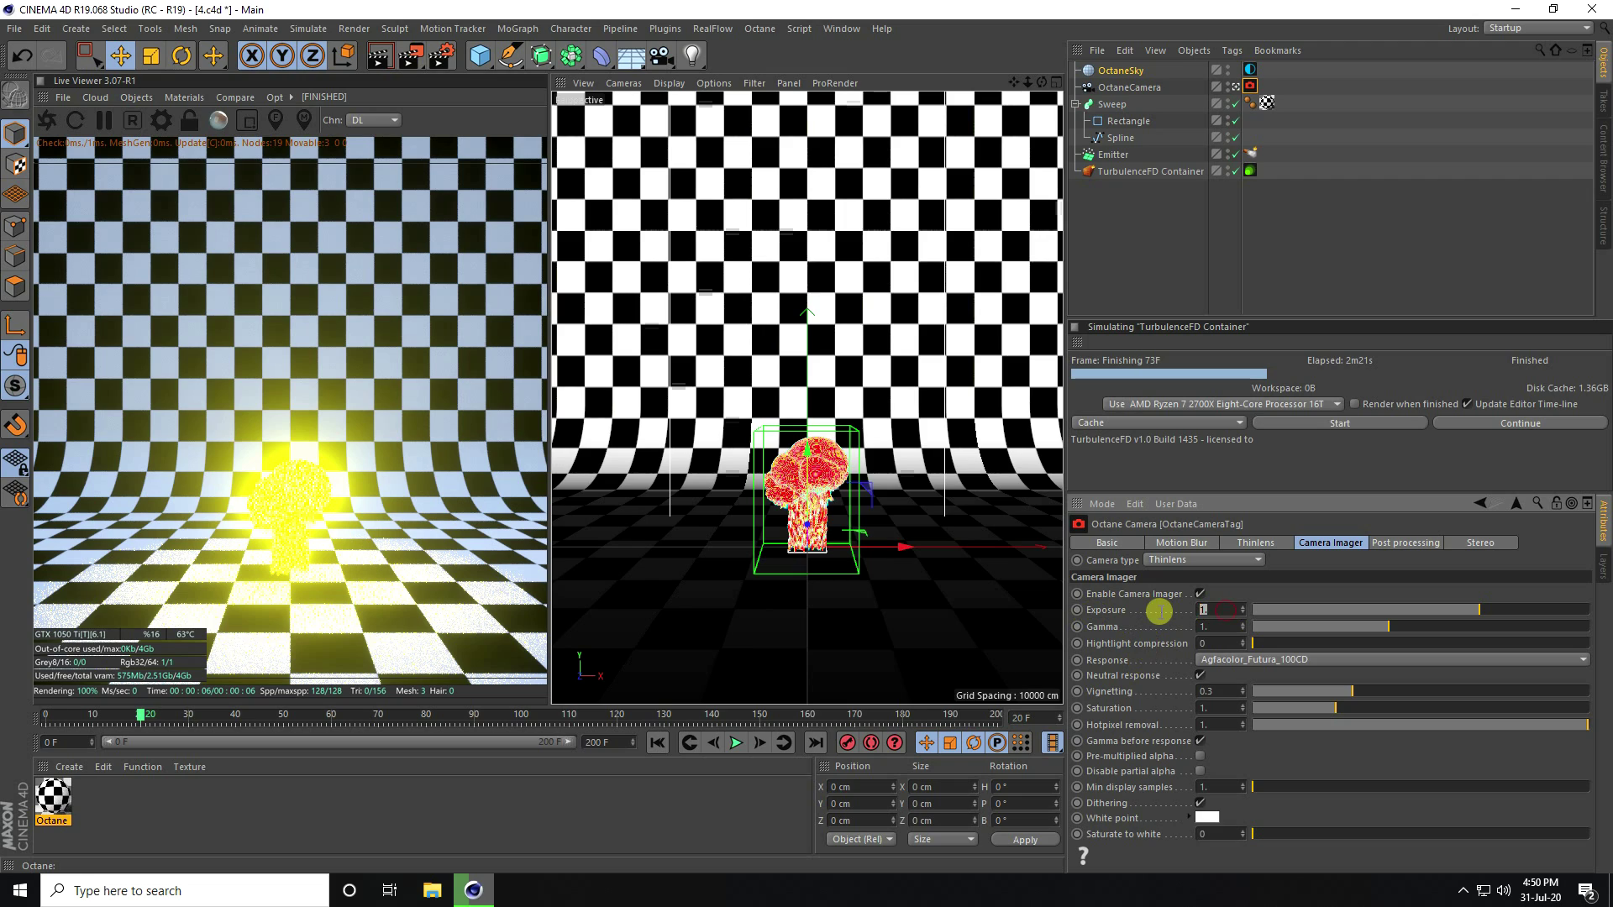
type("0.9")
key("Tab")
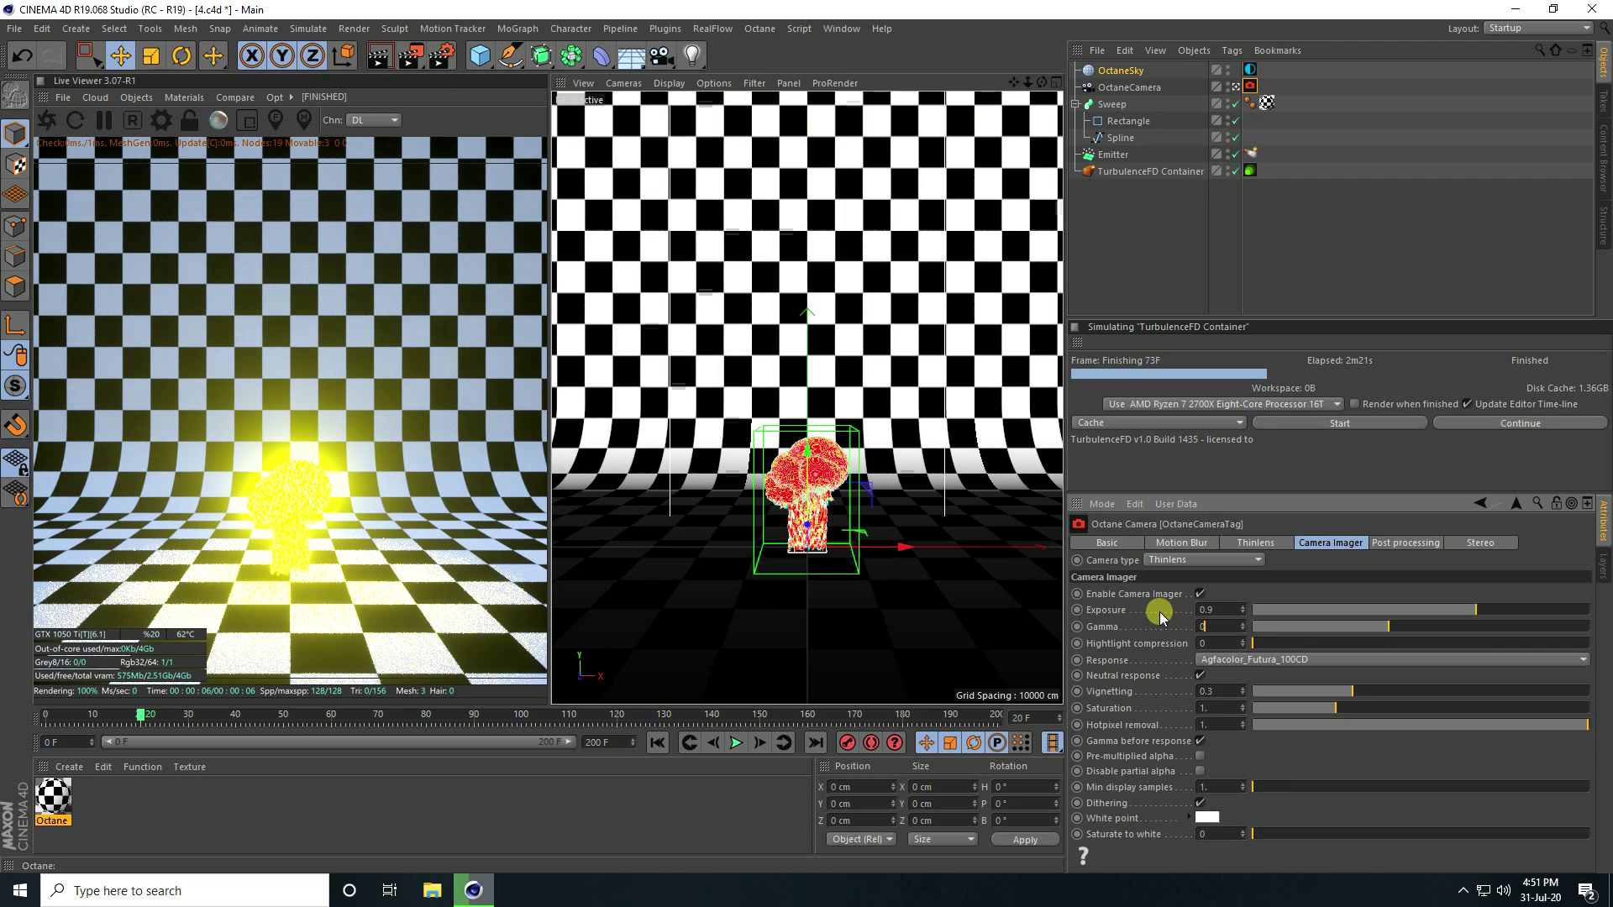
type("0.9")
key("Return")
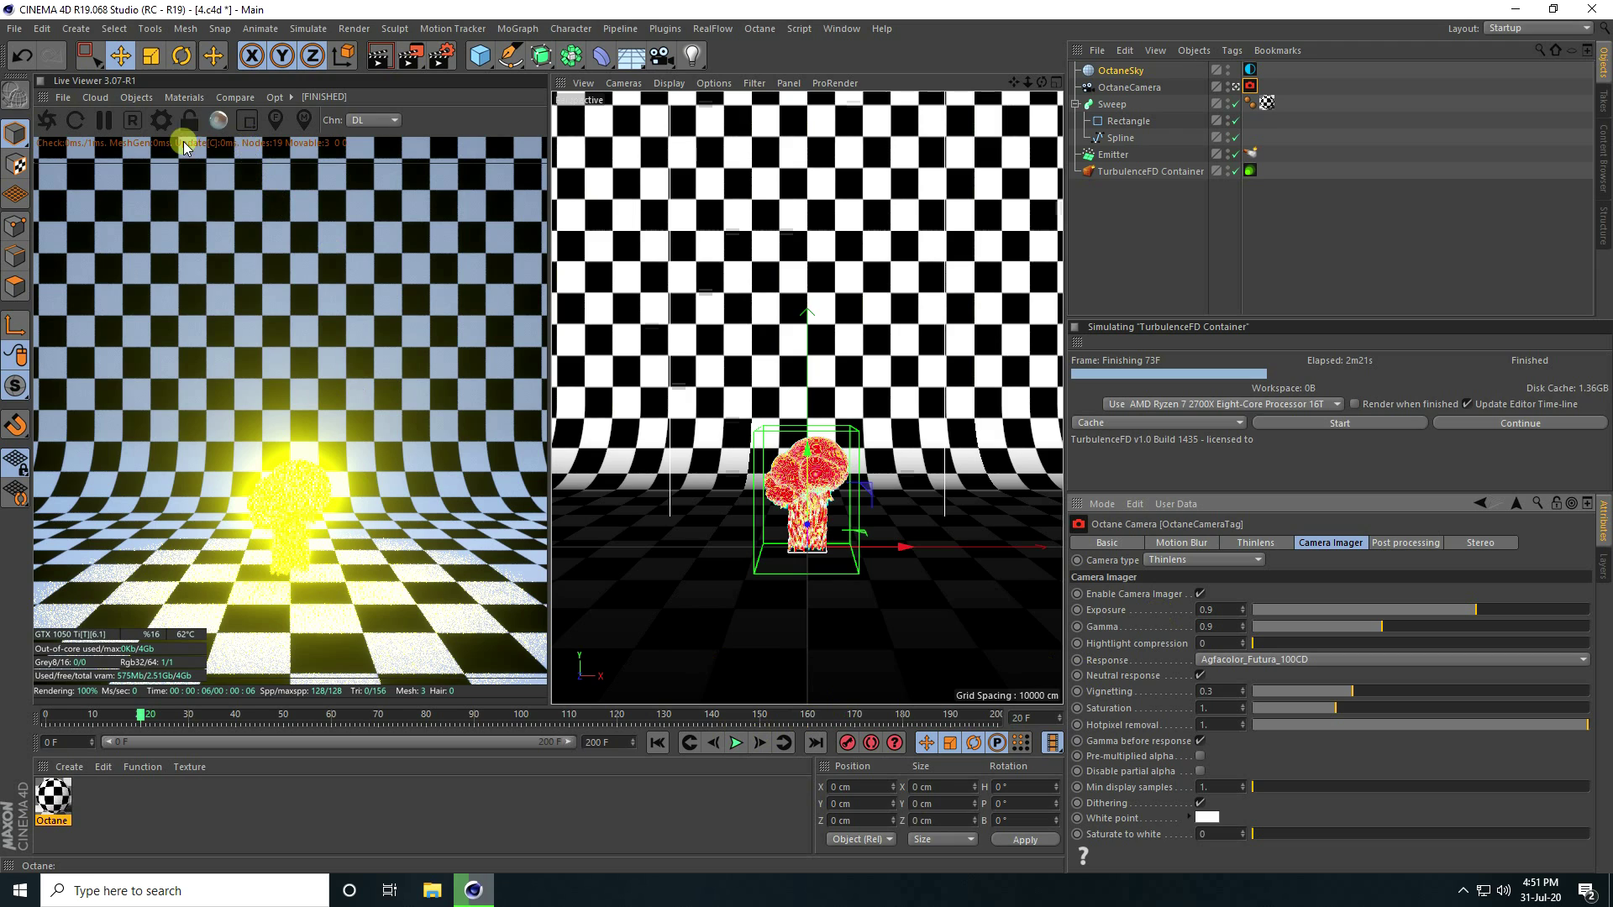
Step: Play and stop the animation, scrub back to frame 69, and open the Octane settings
left_click(736, 743)
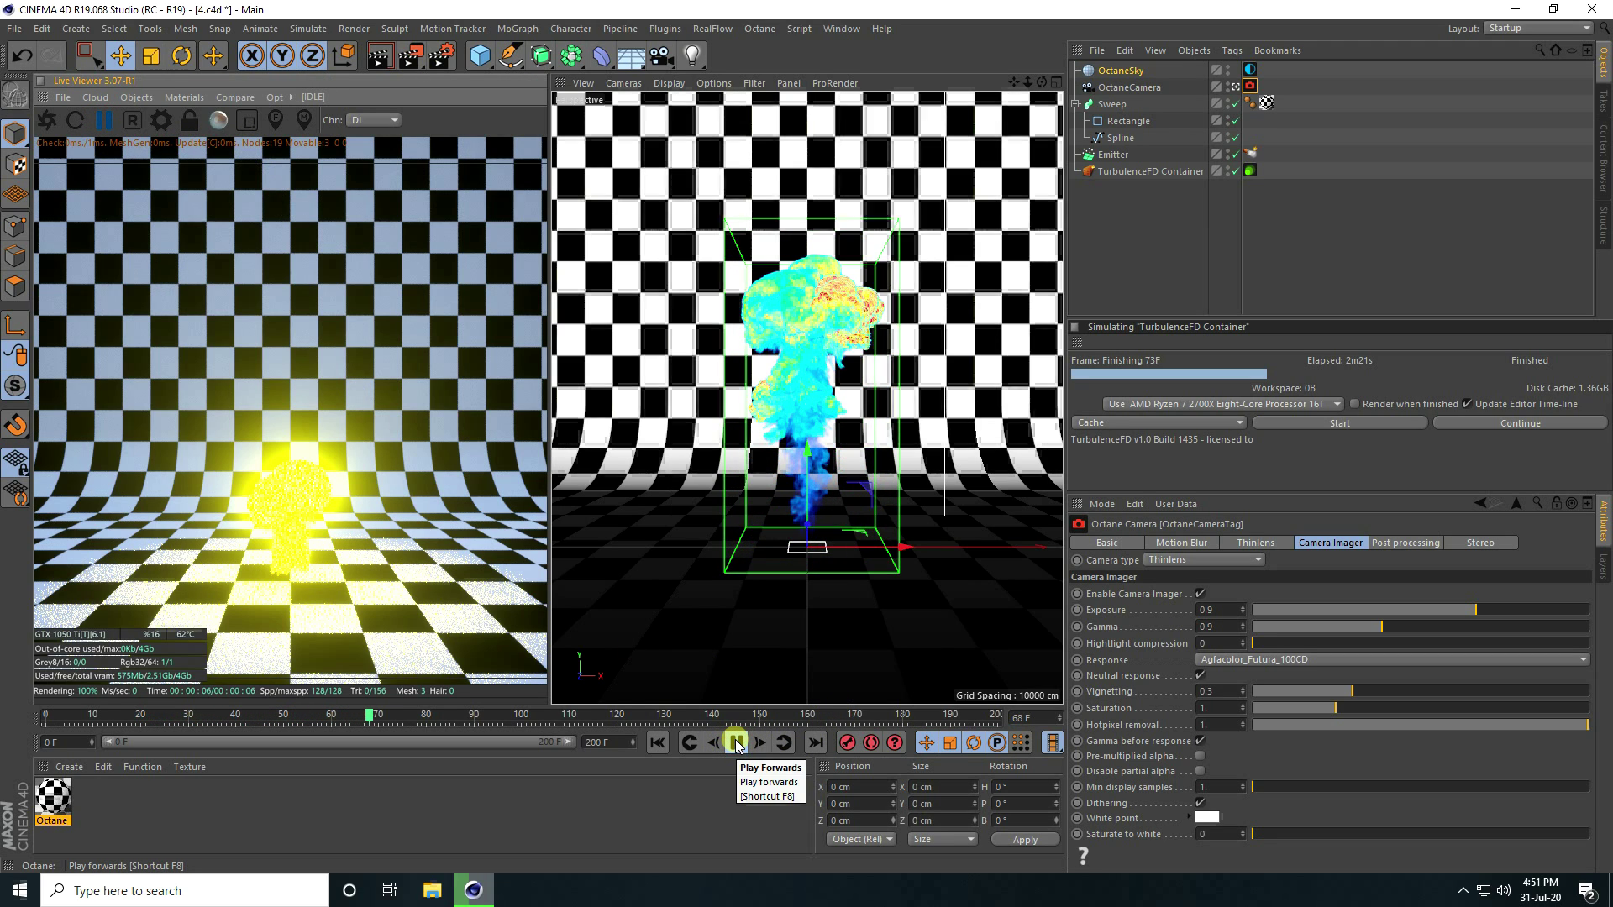
left_click(736, 742)
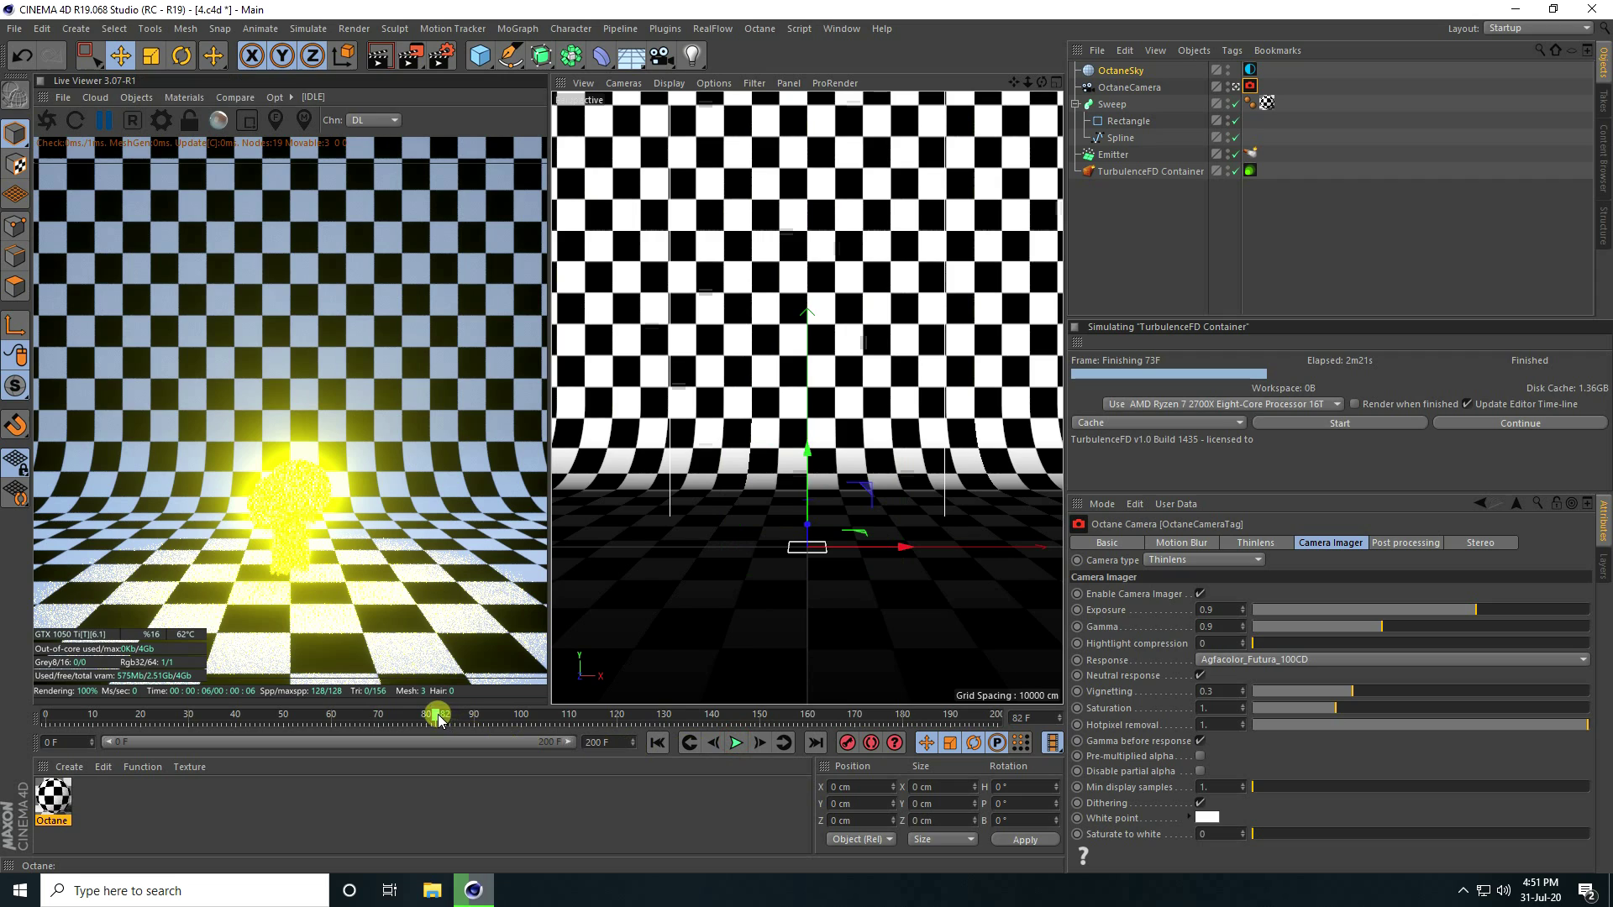
left_click_drag(436, 715, 376, 718)
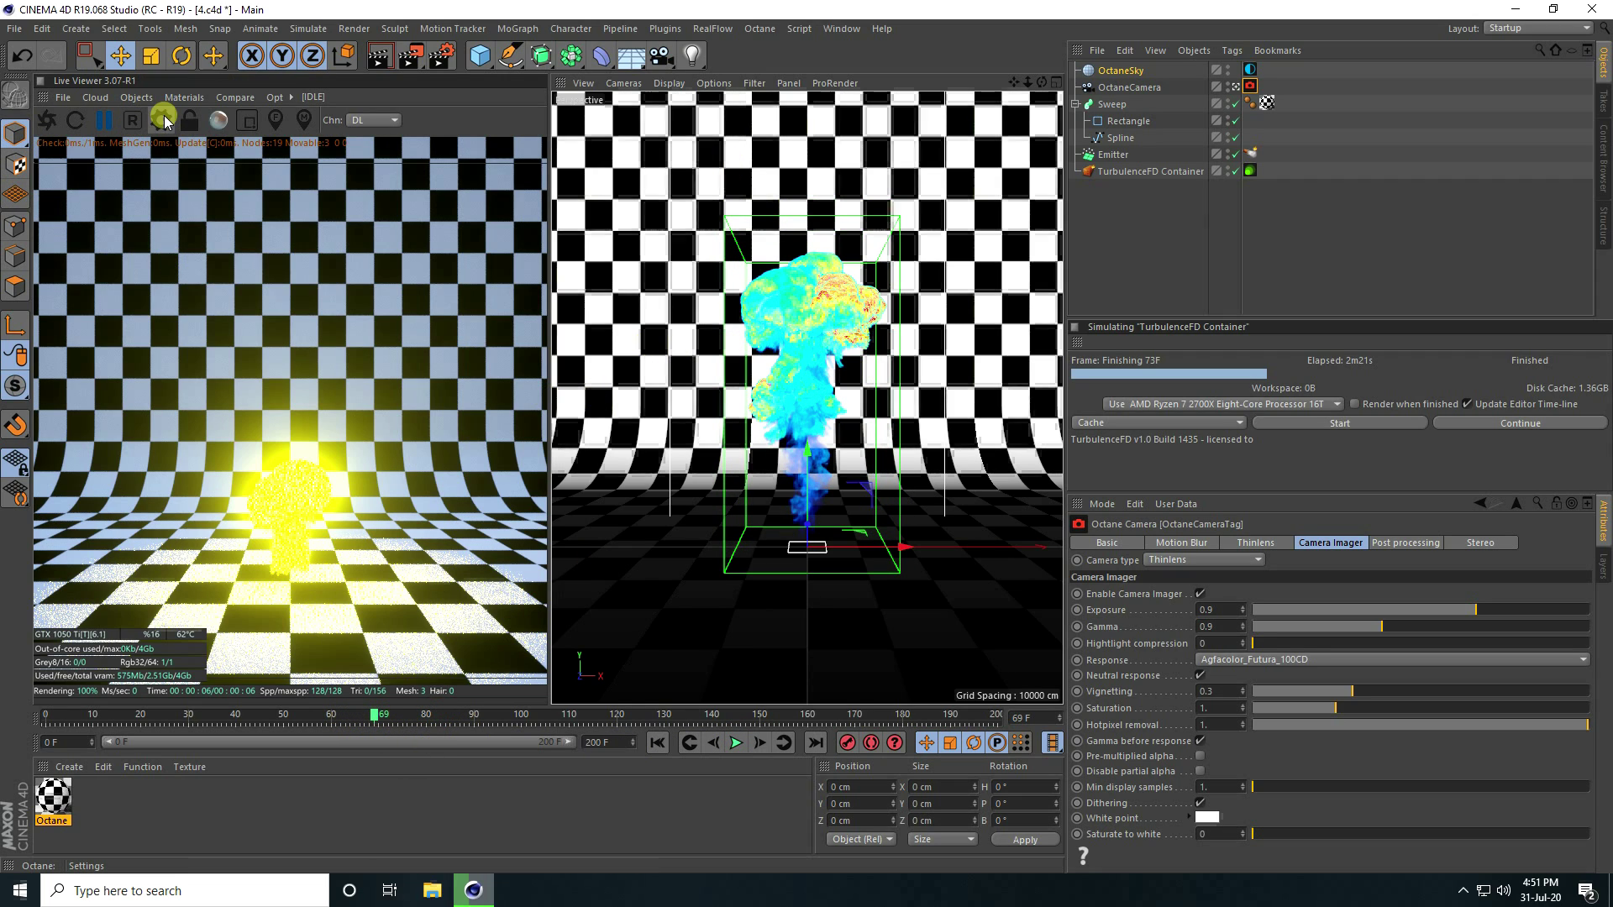
left_click(160, 122)
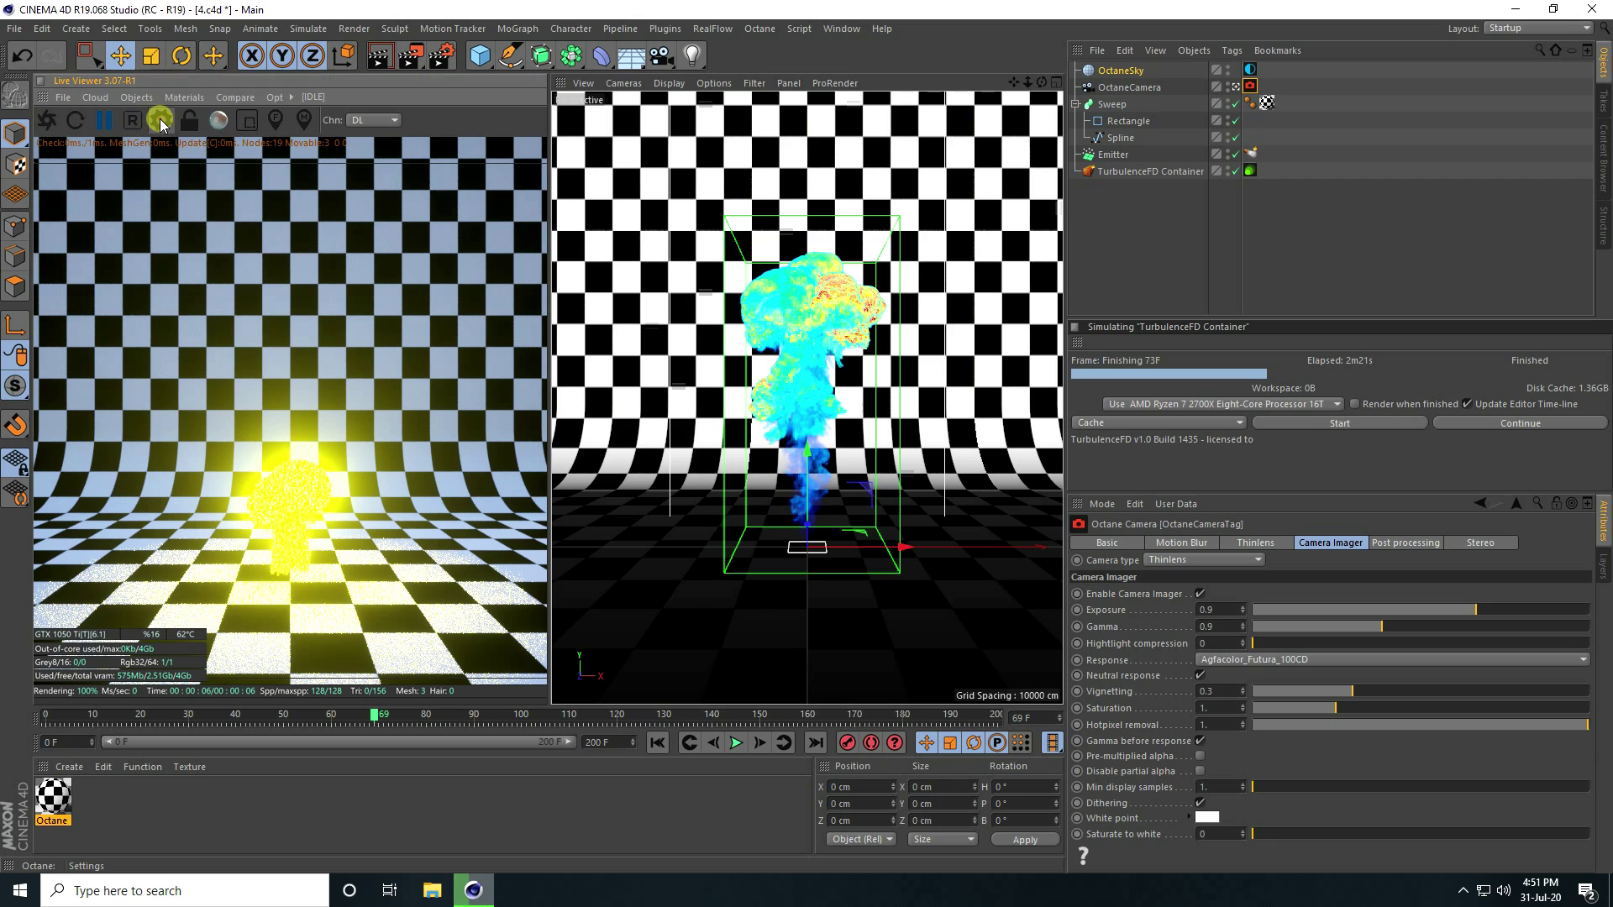
Step: Use the Pathtracing kernel with 1000 max samples, restart the live render and zoom in on the smoke
left_click(48, 74)
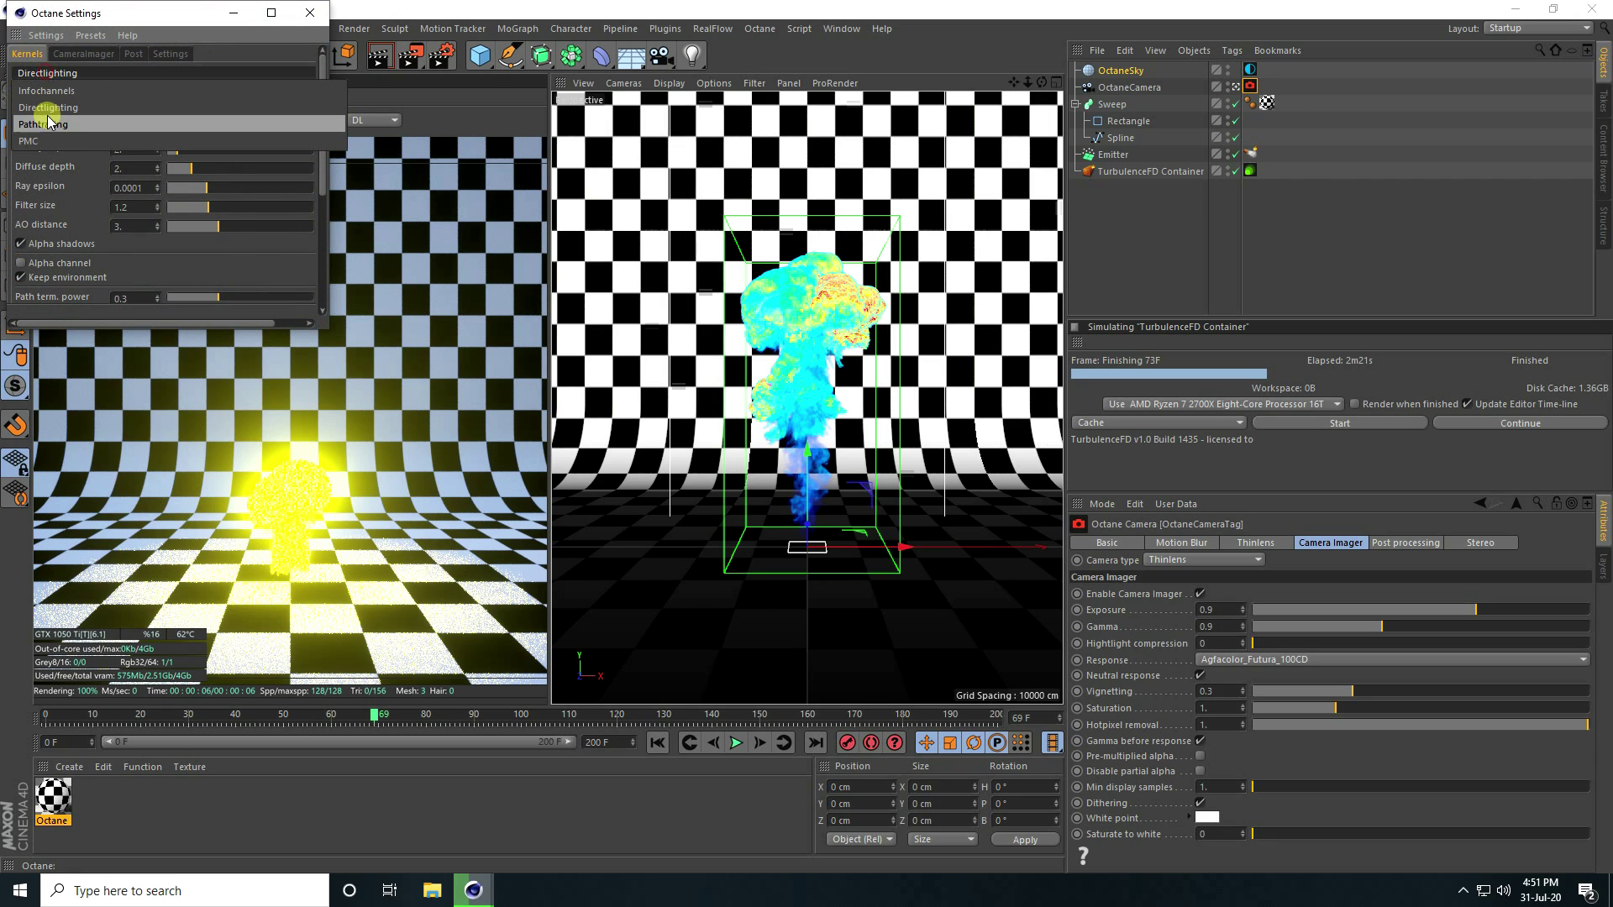
left_click(48, 125)
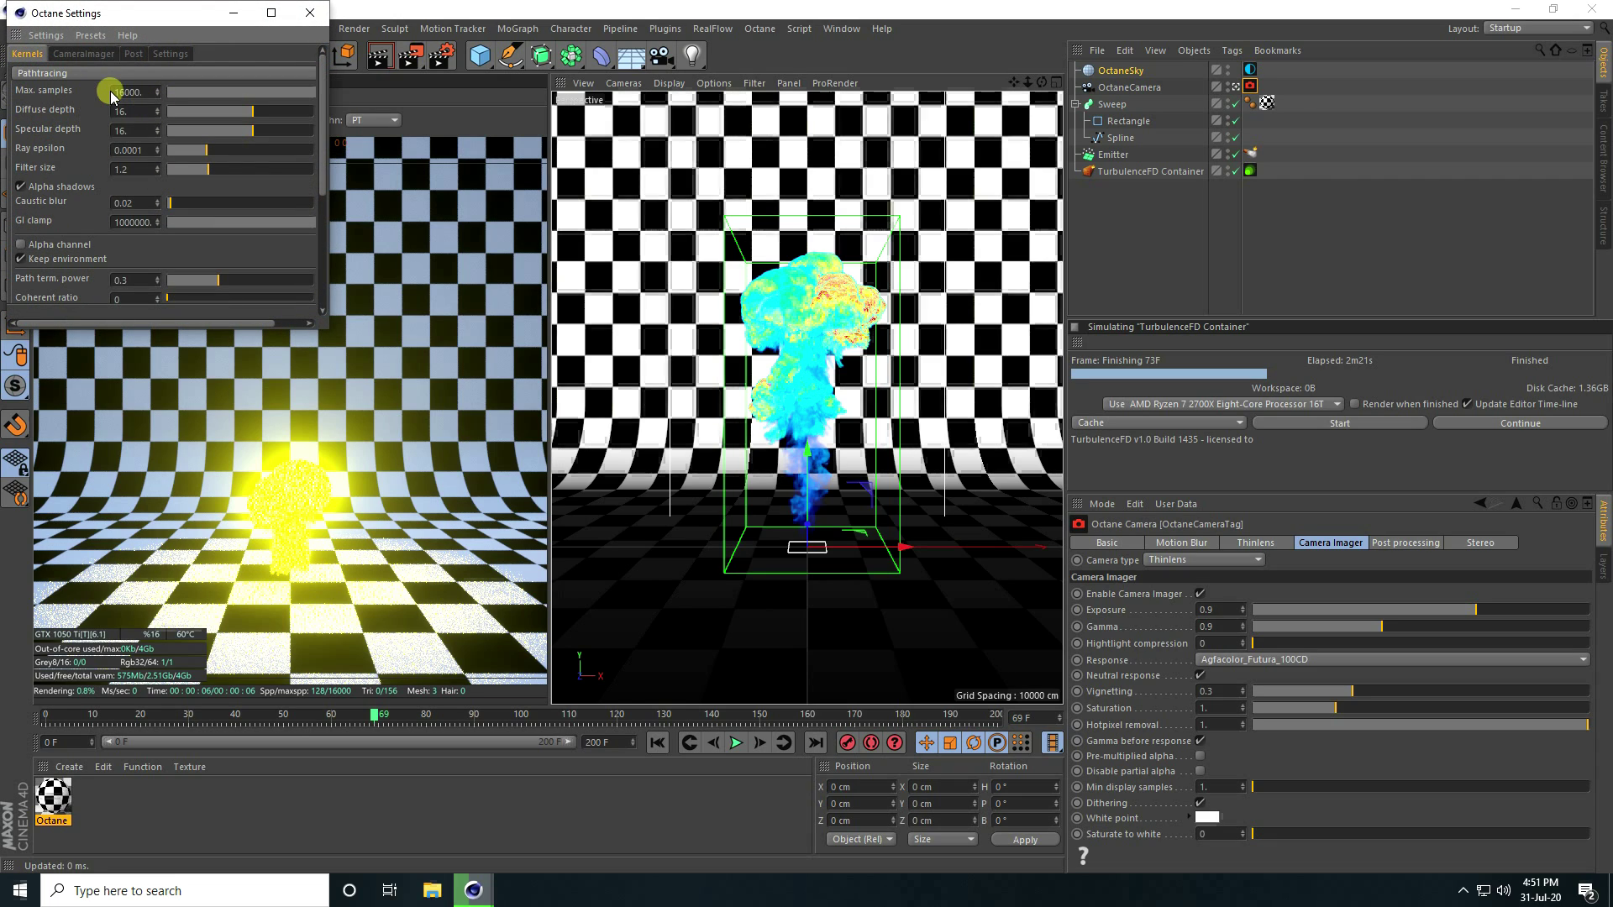
left_click(141, 93)
left_click_drag(143, 92, 100, 92)
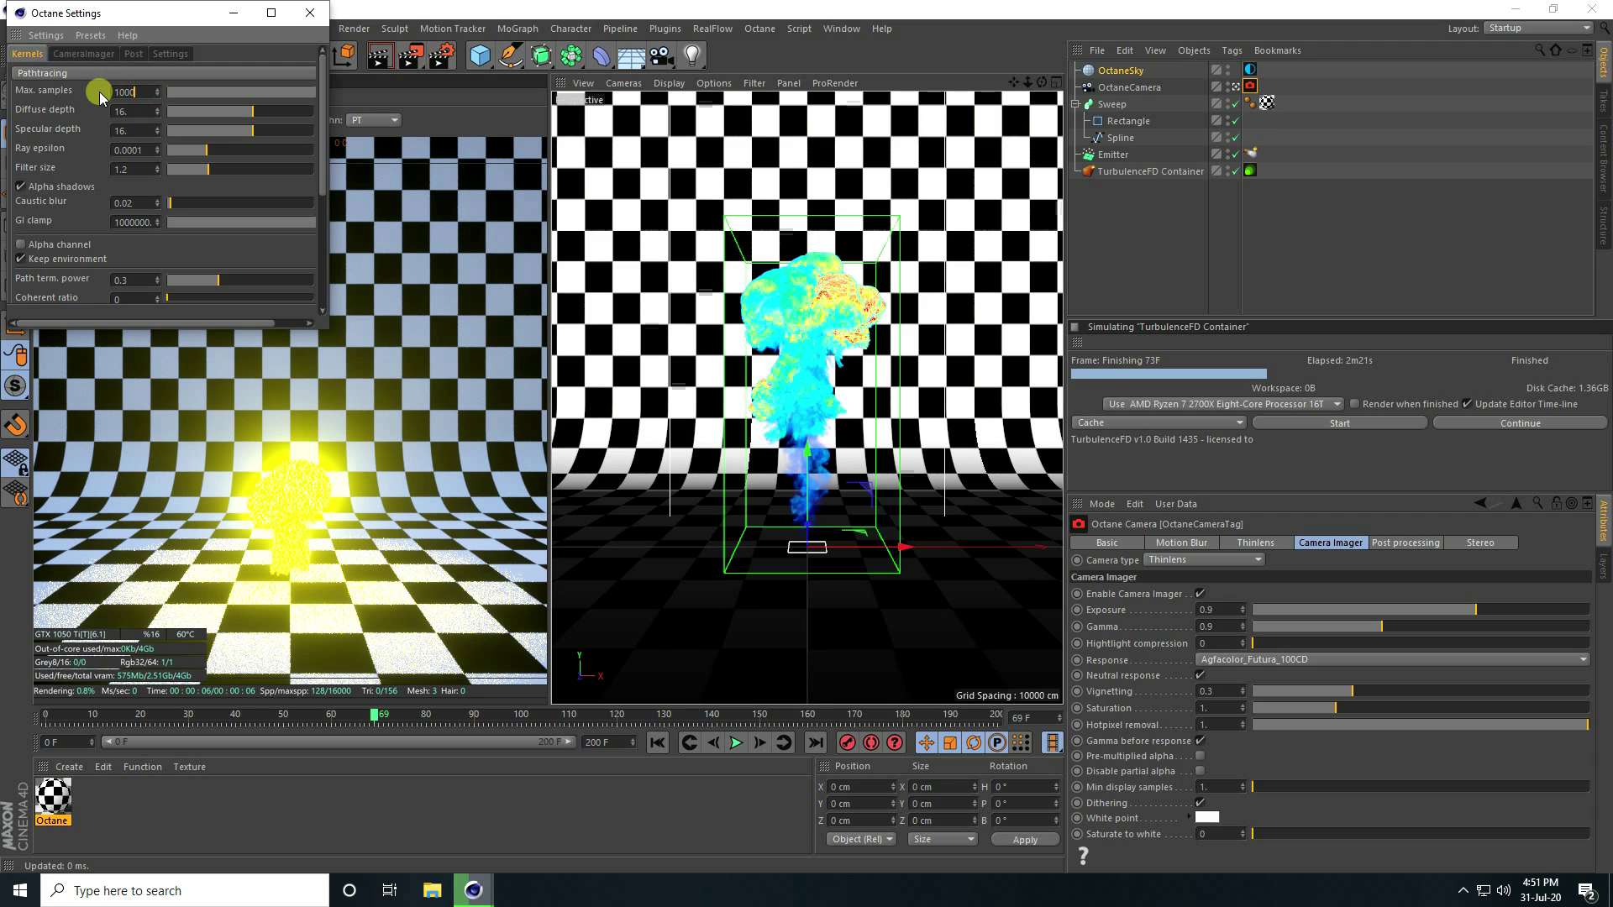
type("1000")
key("Return")
left_click(307, 12)
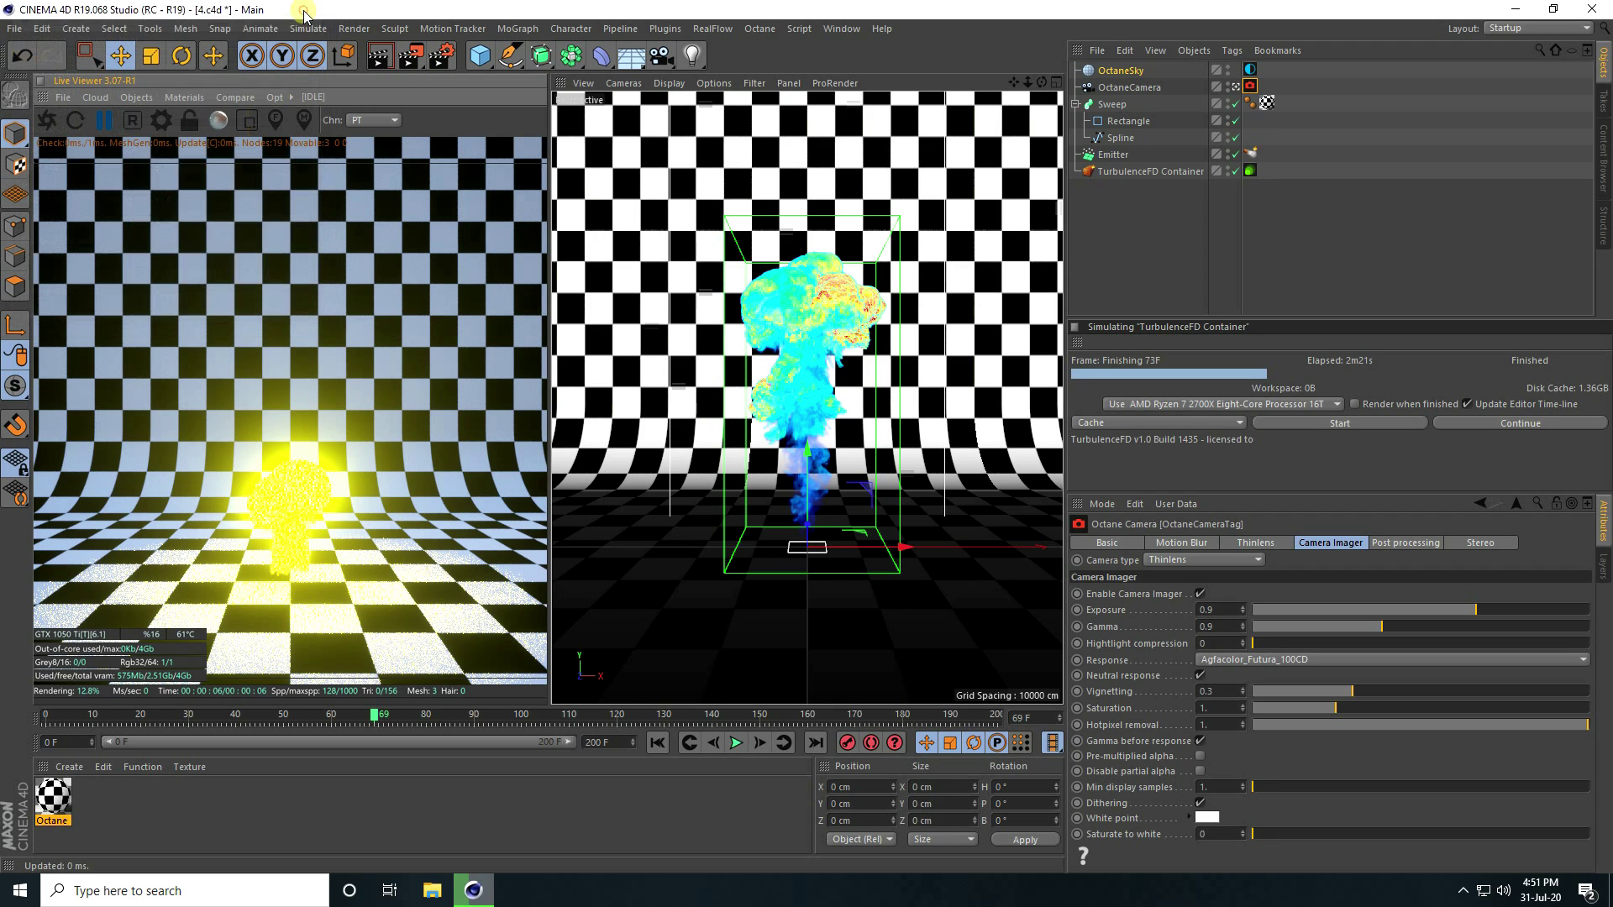
left_click(46, 120)
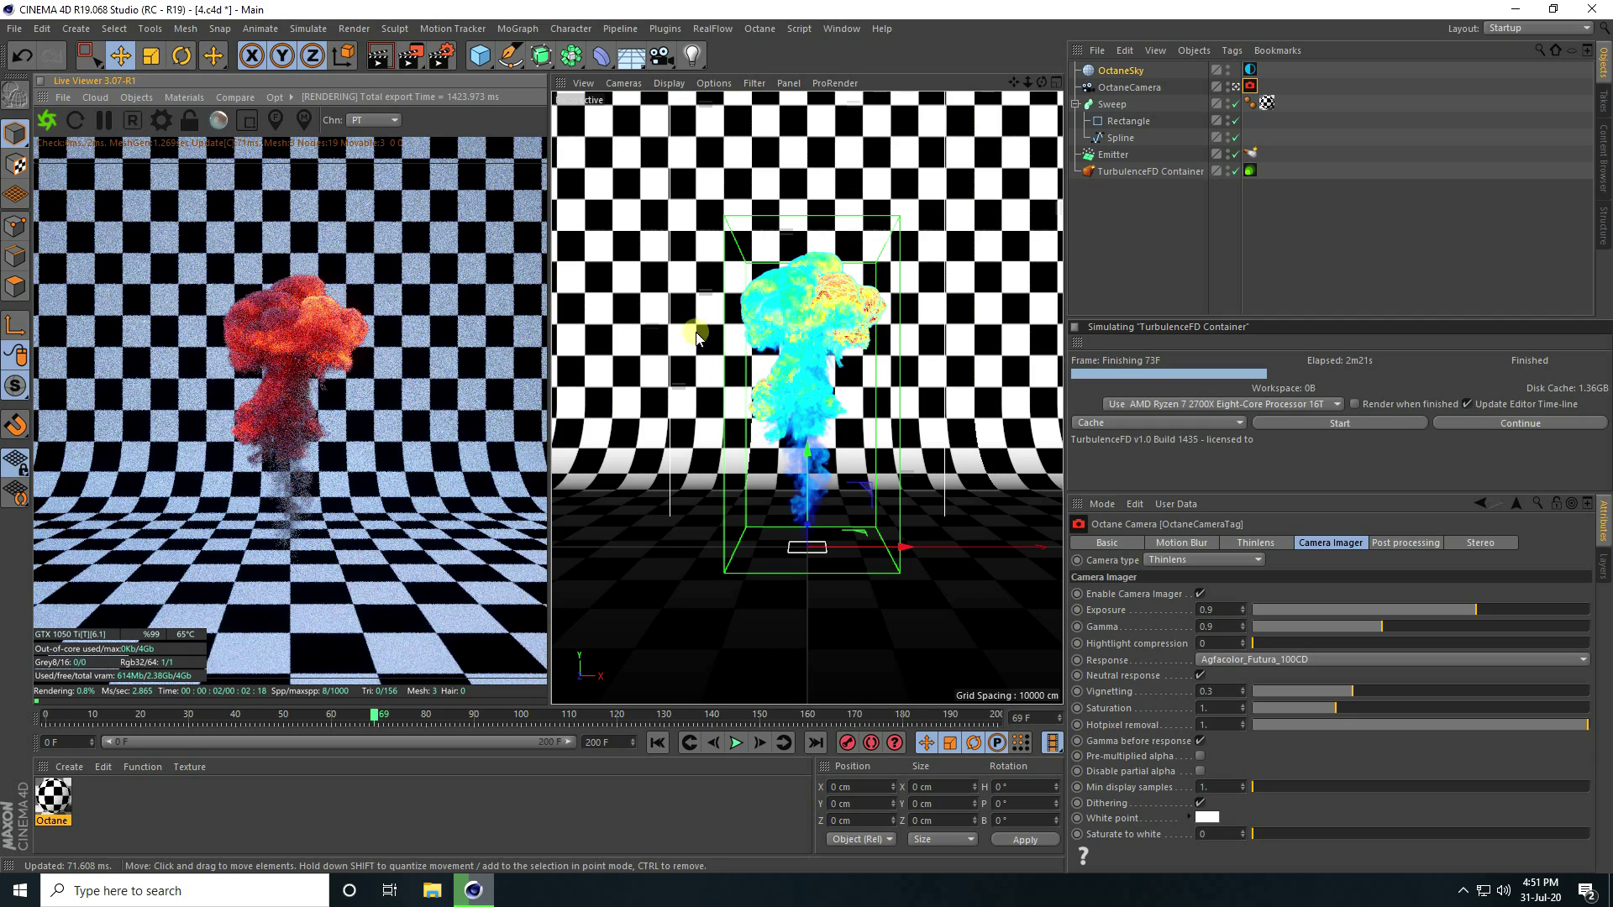
left_click_drag(1028, 82, 204, 267)
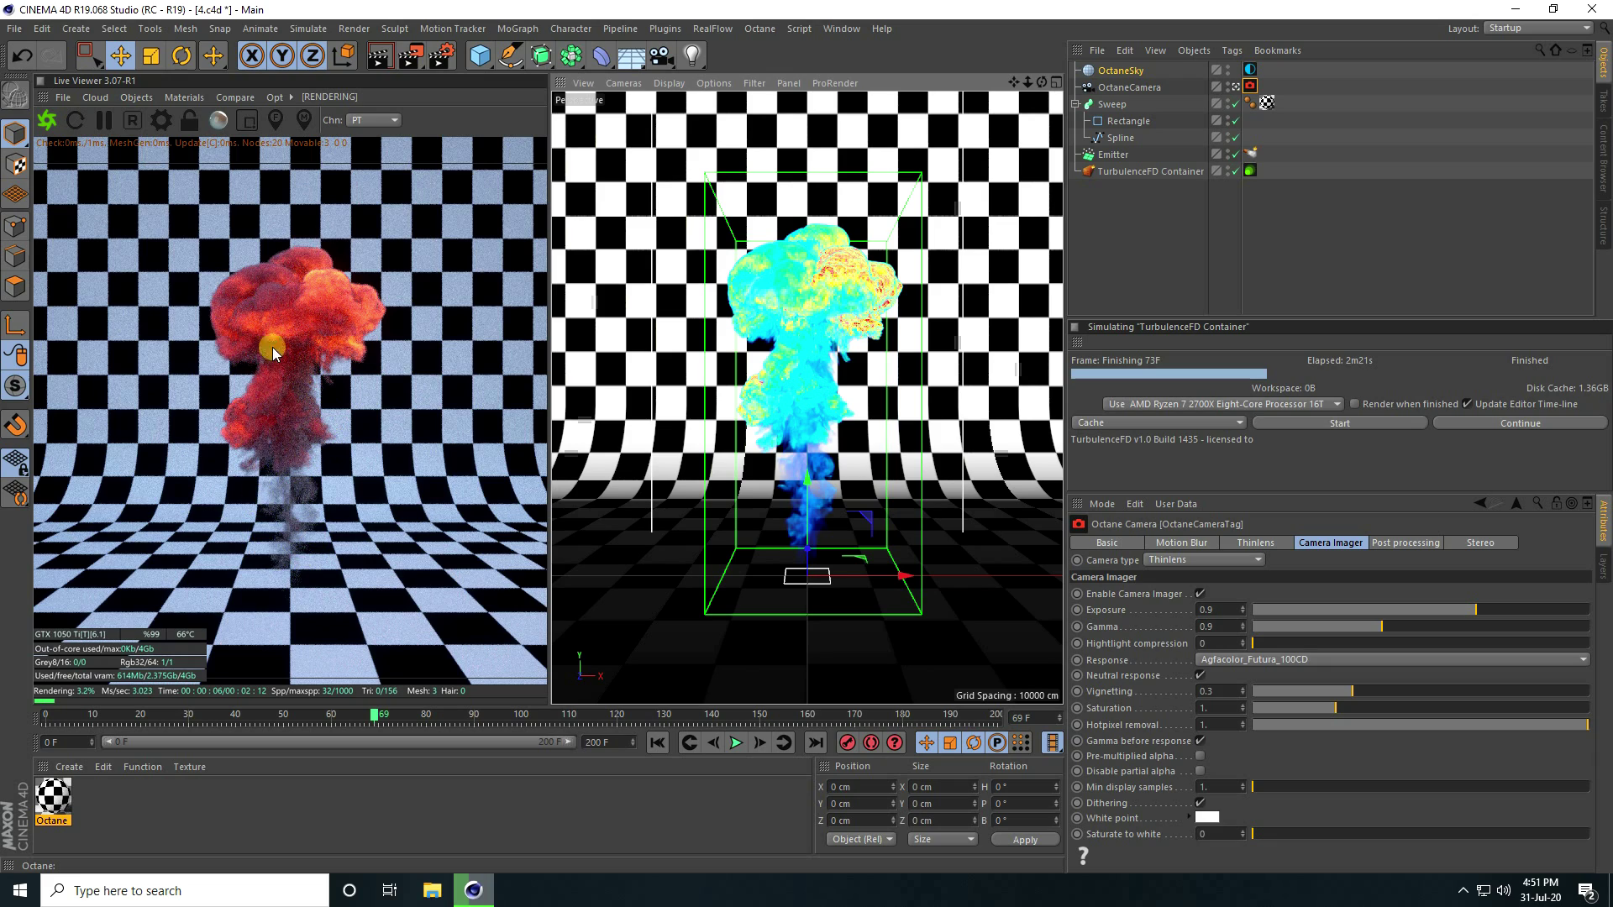
Step: Add a volume medium to the TurbulenceFD Container's Octane particle rendering
left_click(1251, 171)
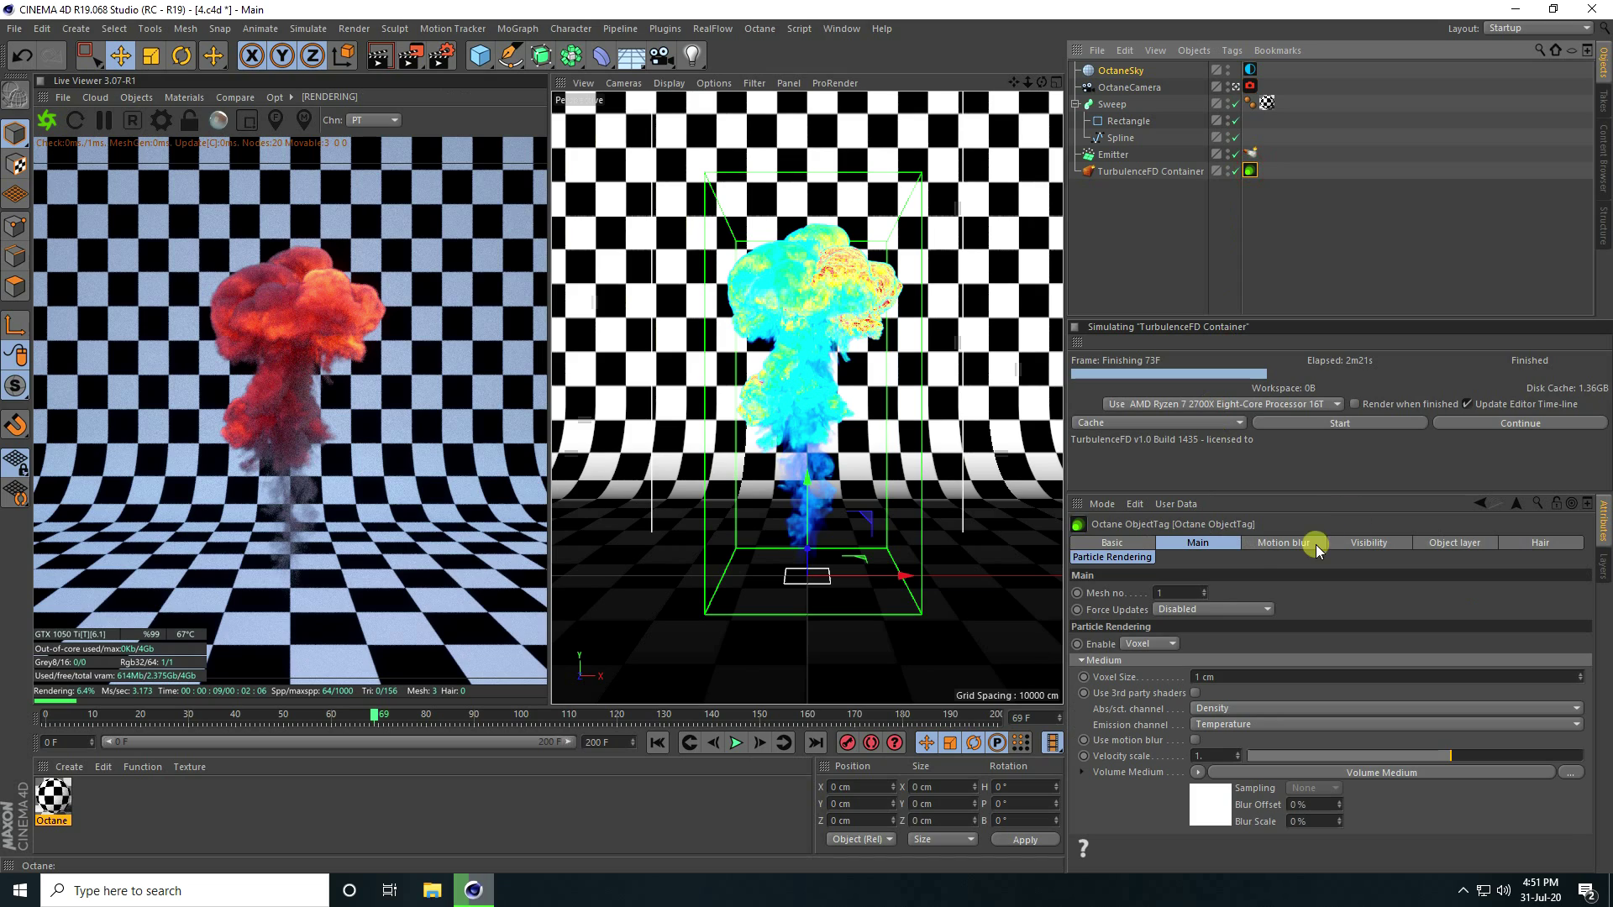
left_click(1135, 559)
left_click(1209, 725)
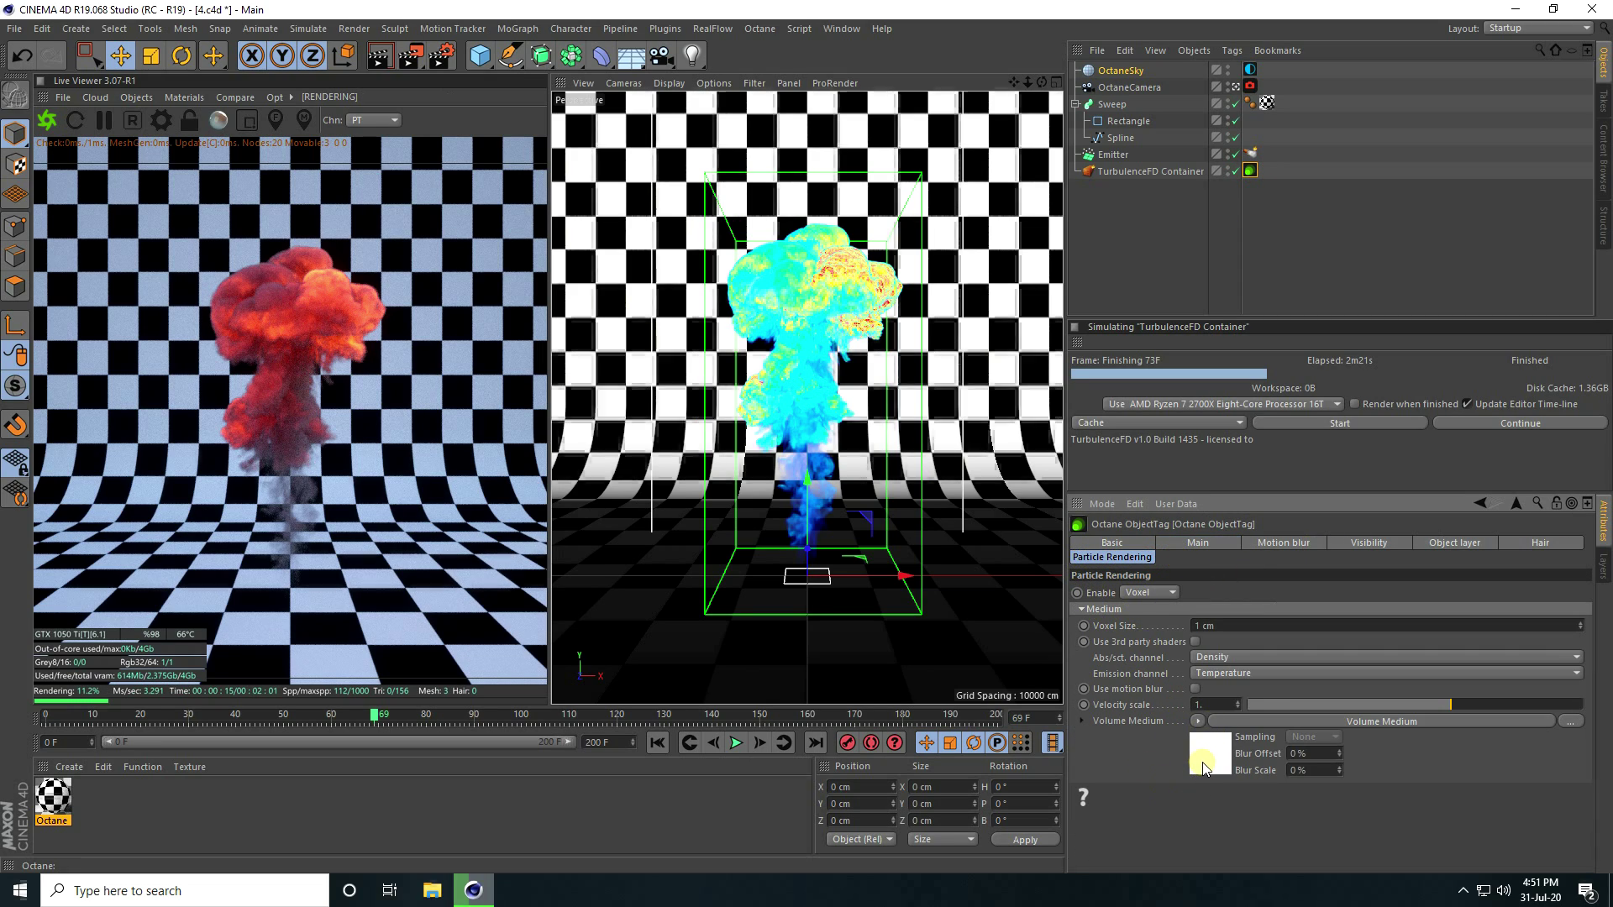
left_click(1205, 765)
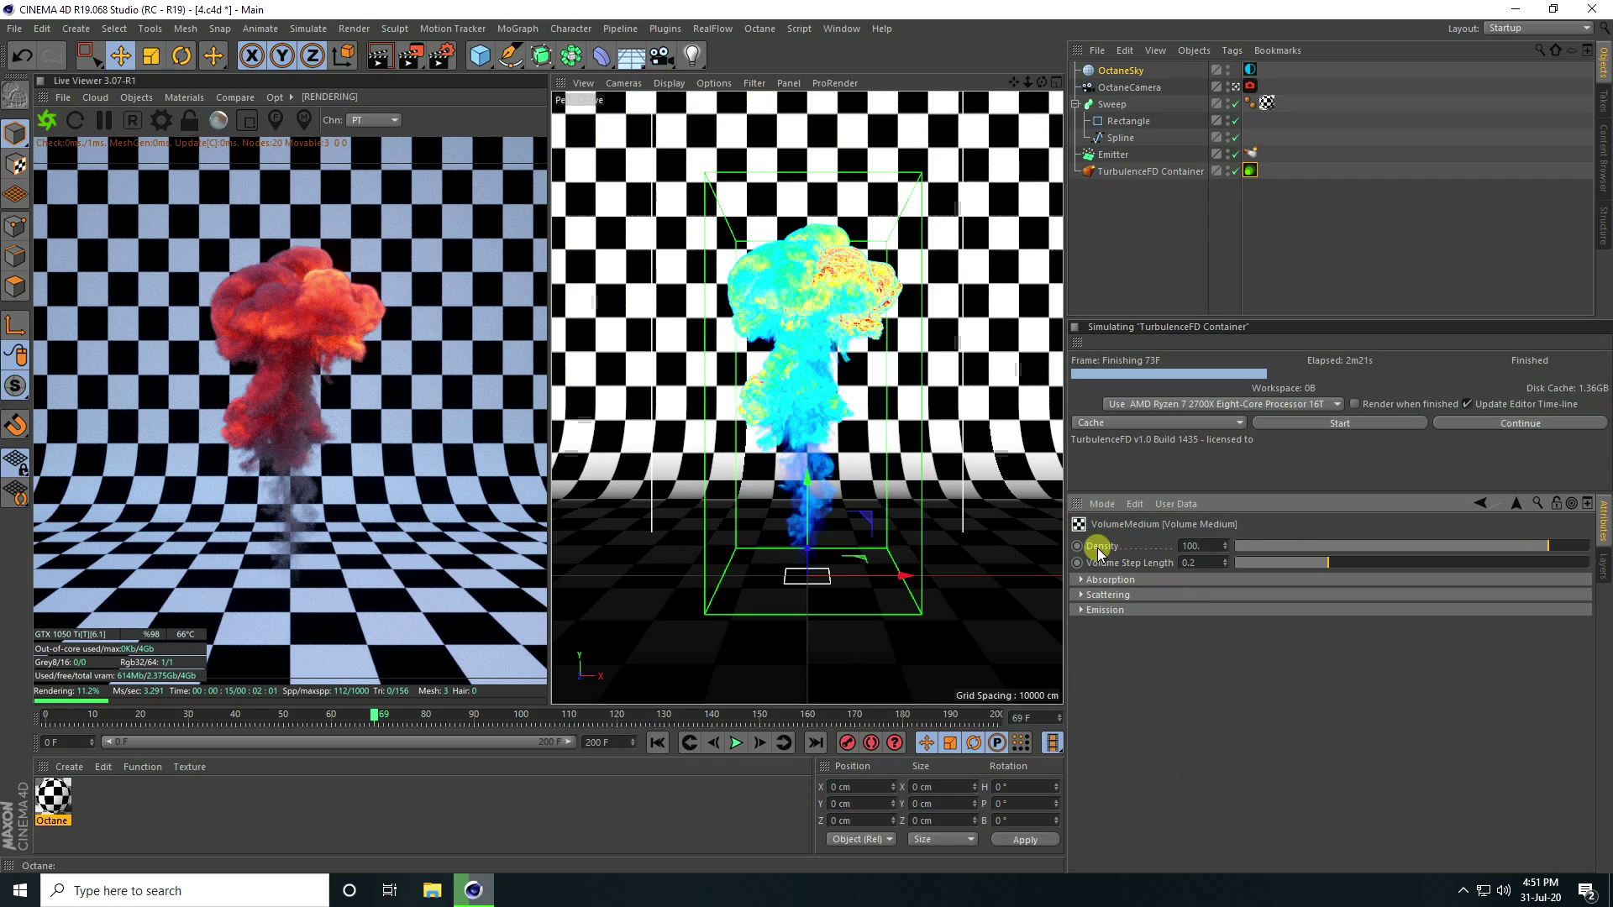
Step: Set the volume medium's density to 500 and Volume Step Length to 0.085
left_click(1206, 546)
type("500")
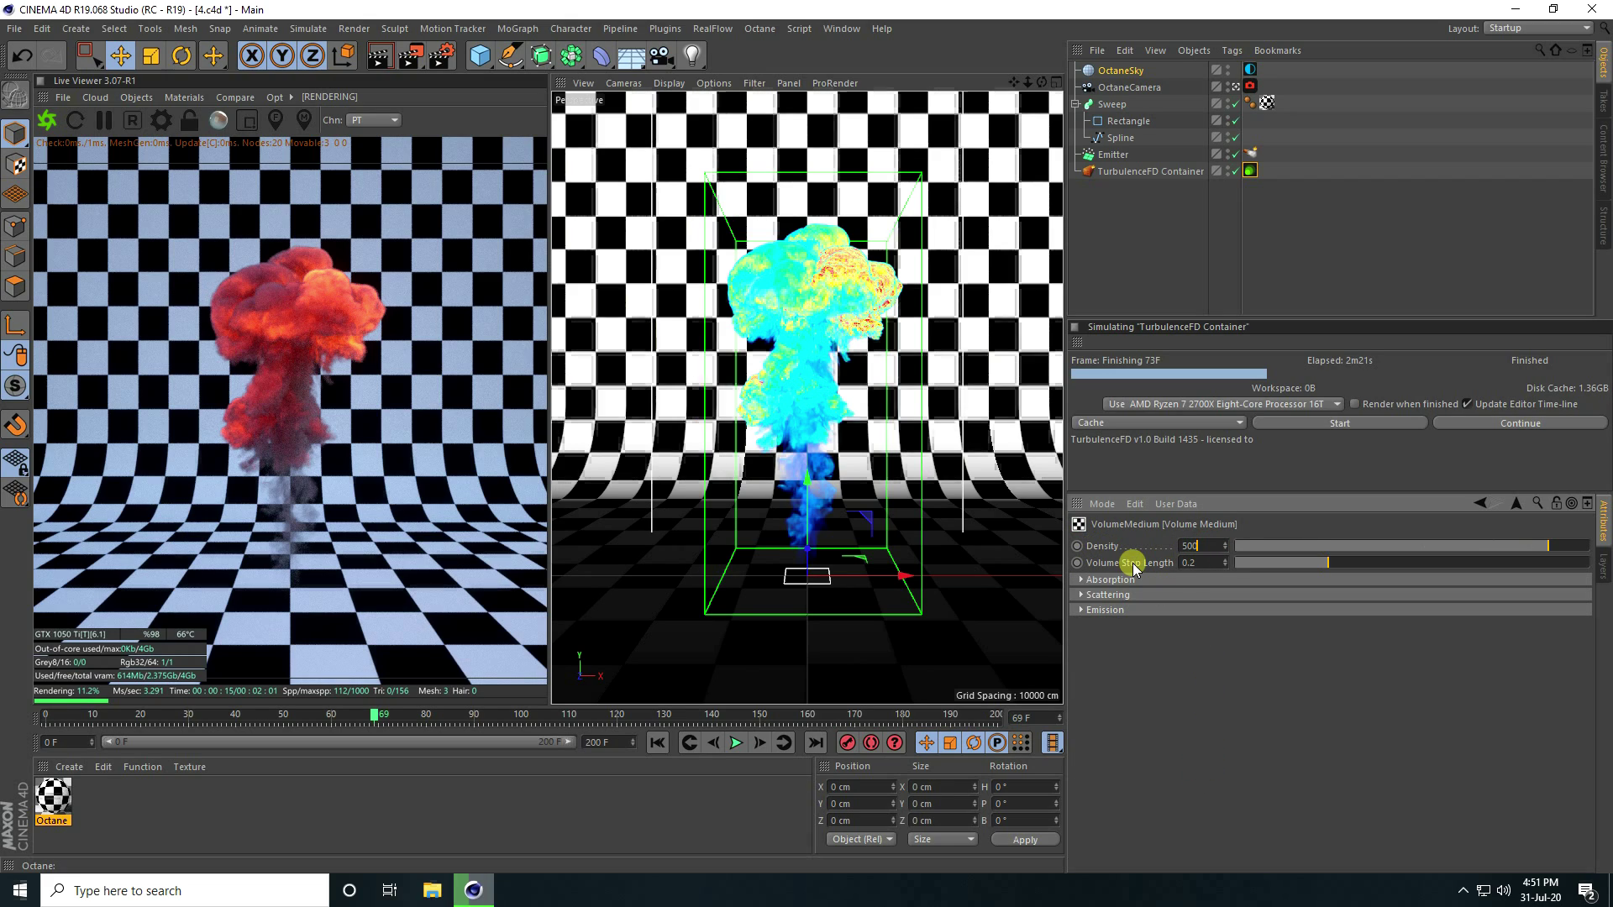
key("Return")
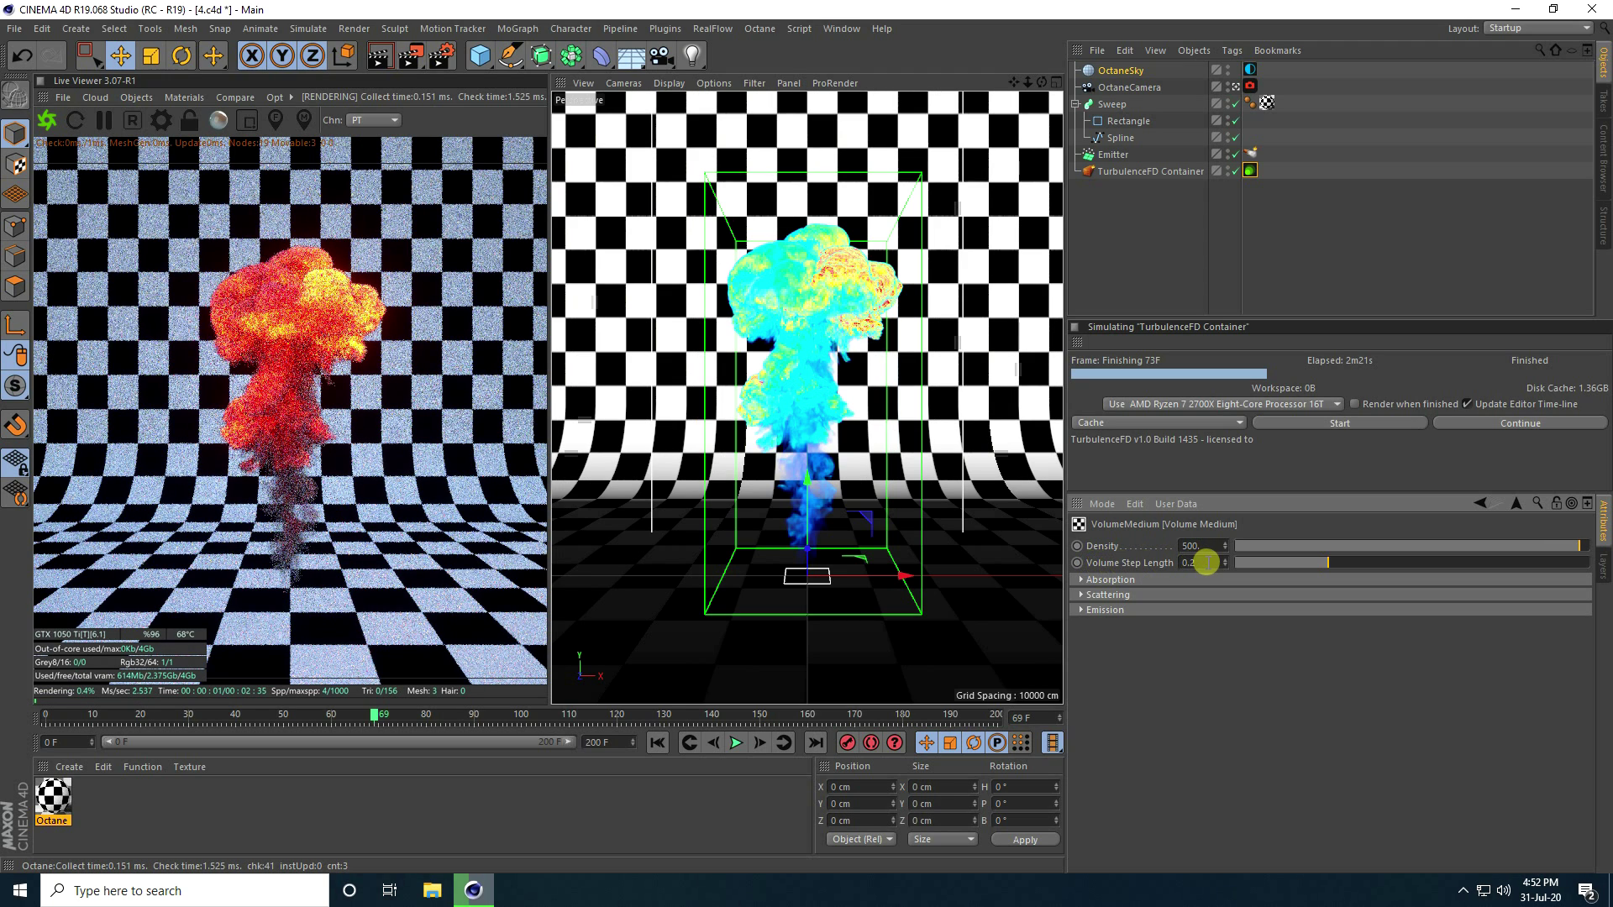
left_click(1204, 562)
type("085")
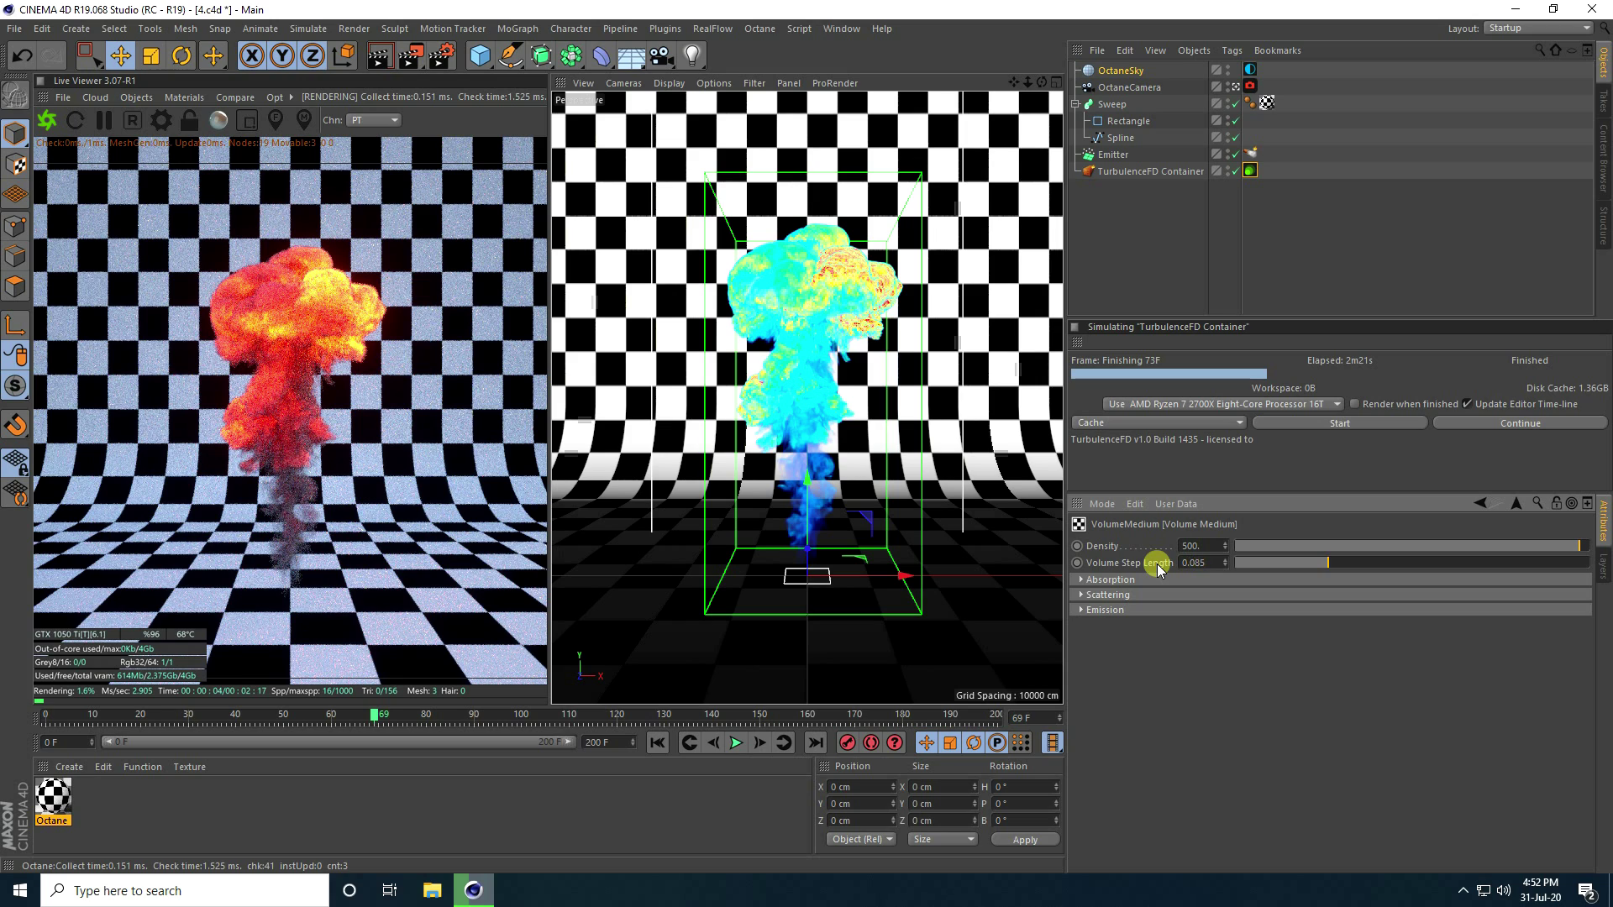
key("Return")
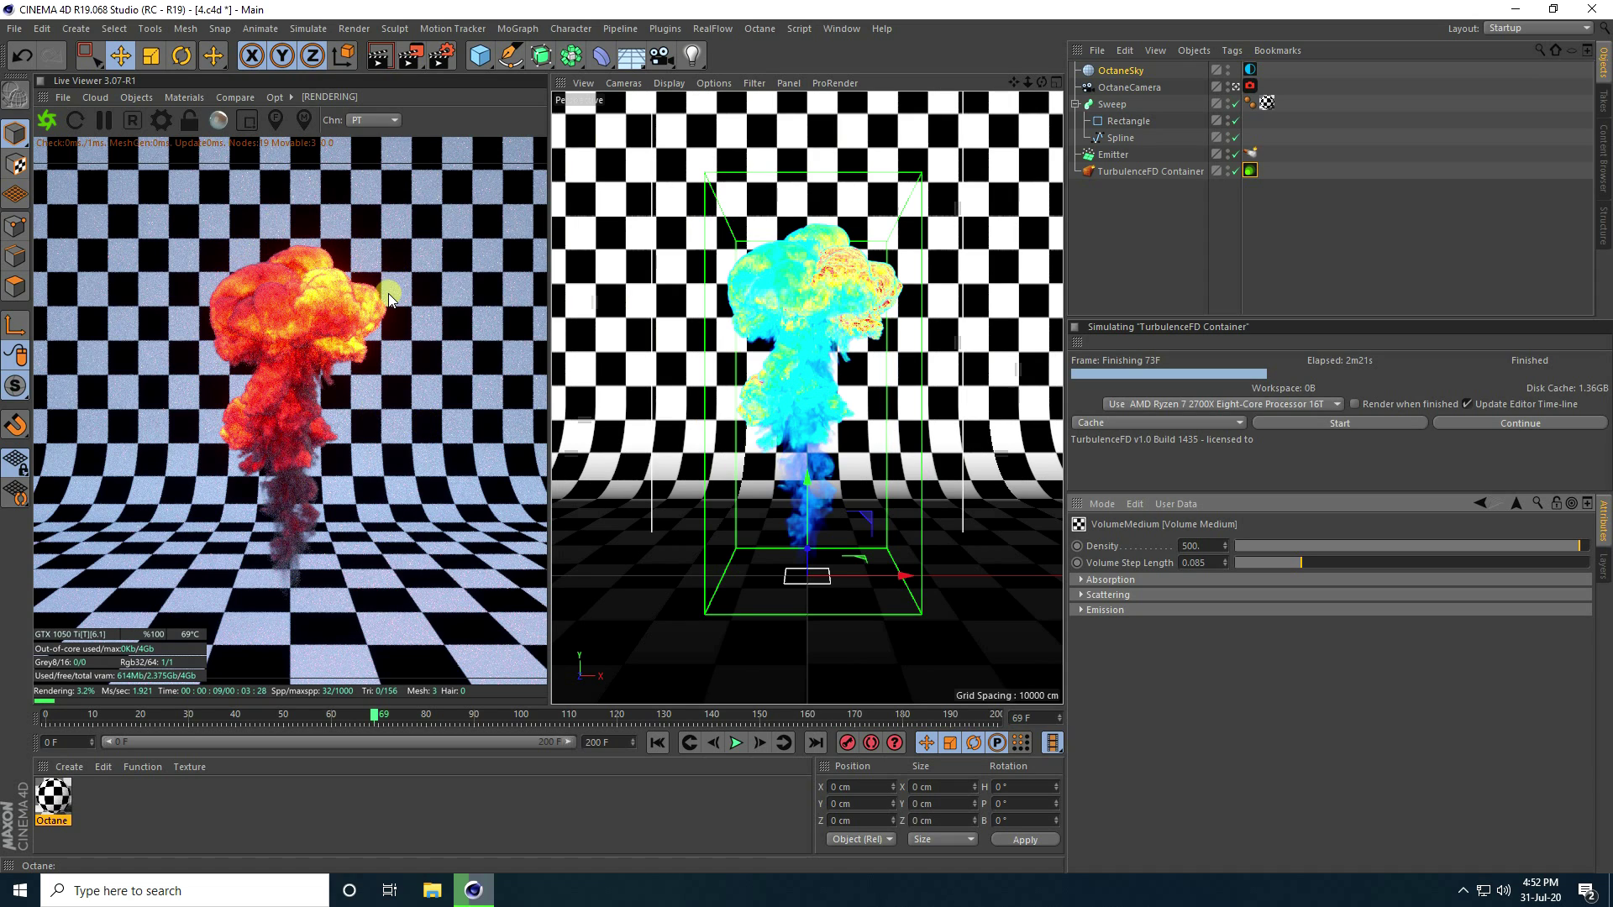
Step: Switch the renderer to Octane Renderer with Use All GPUs enabled
left_click(444, 59)
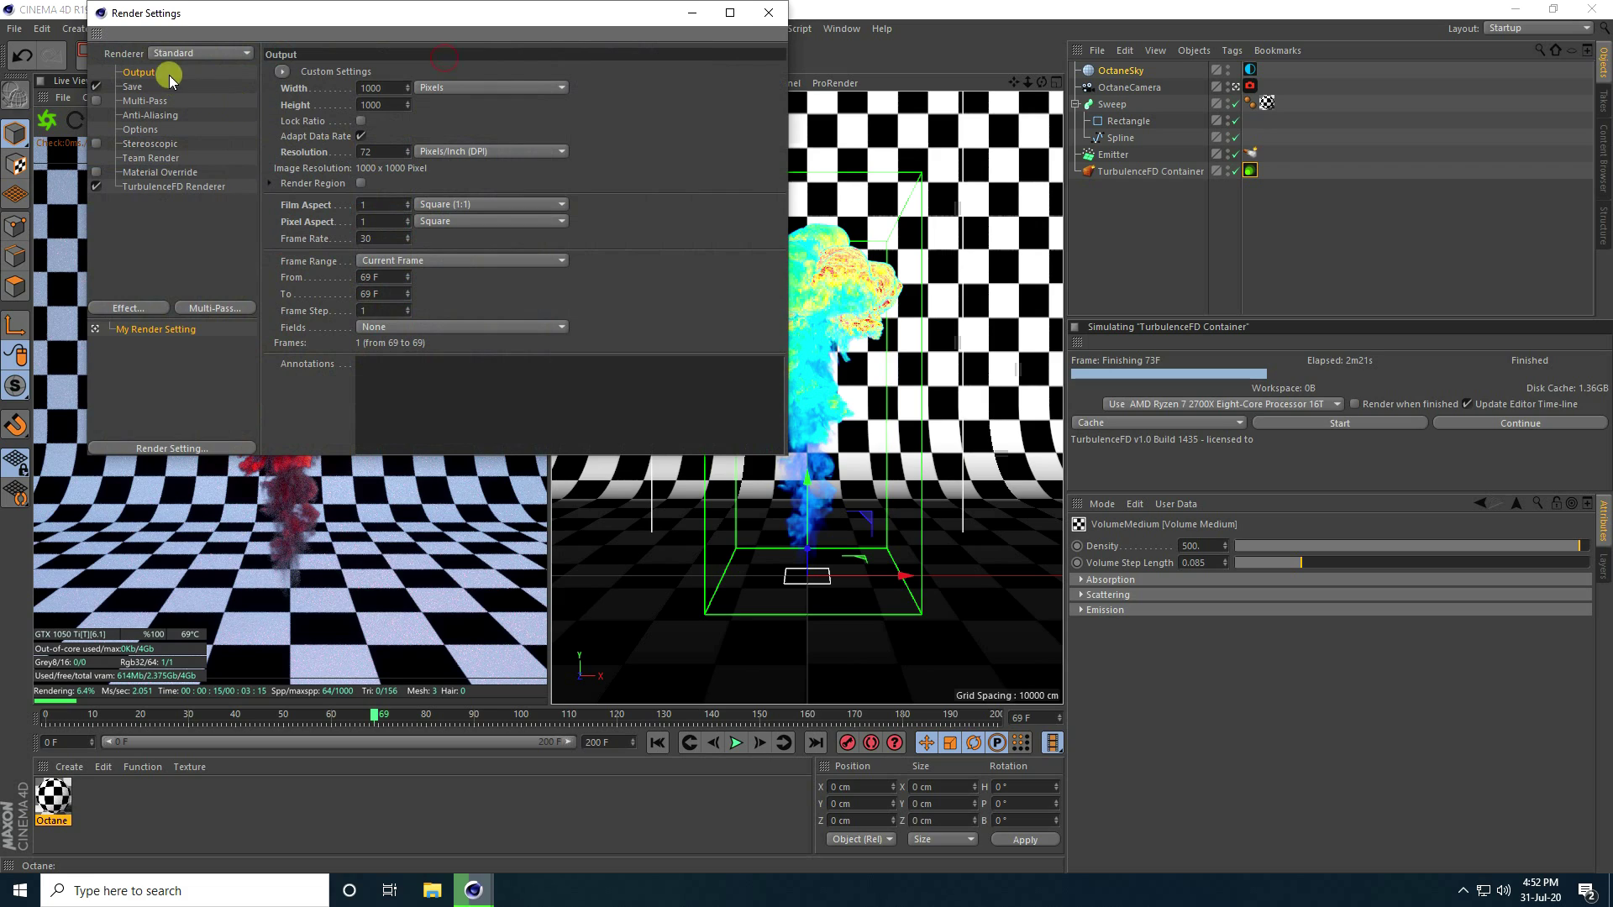
left_click(161, 52)
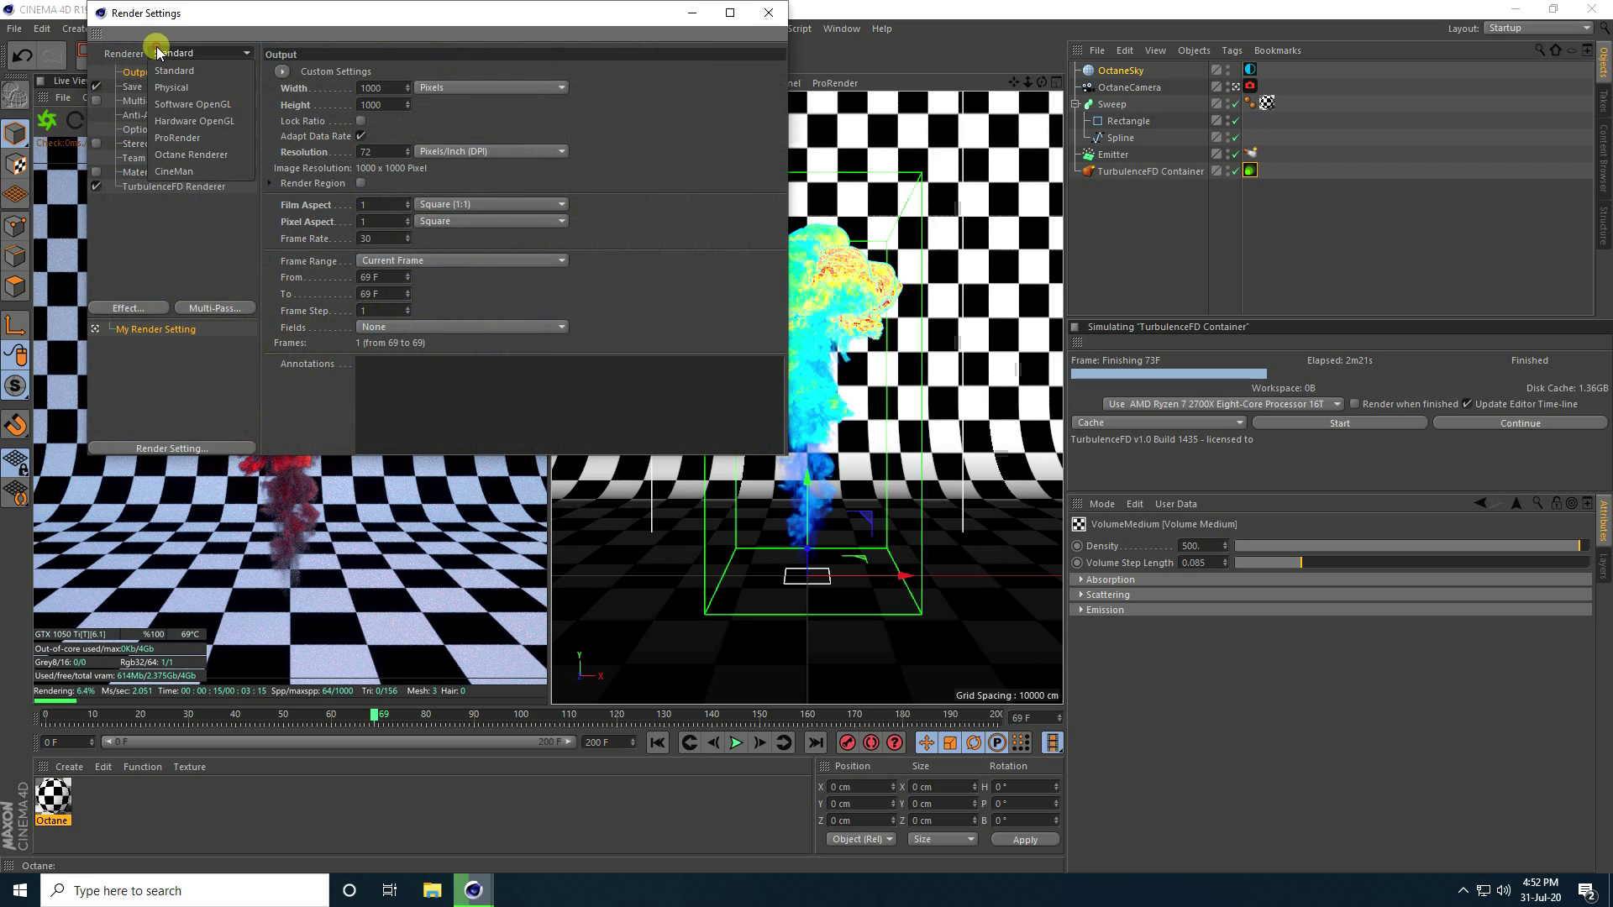
left_click(215, 154)
left_click(160, 187)
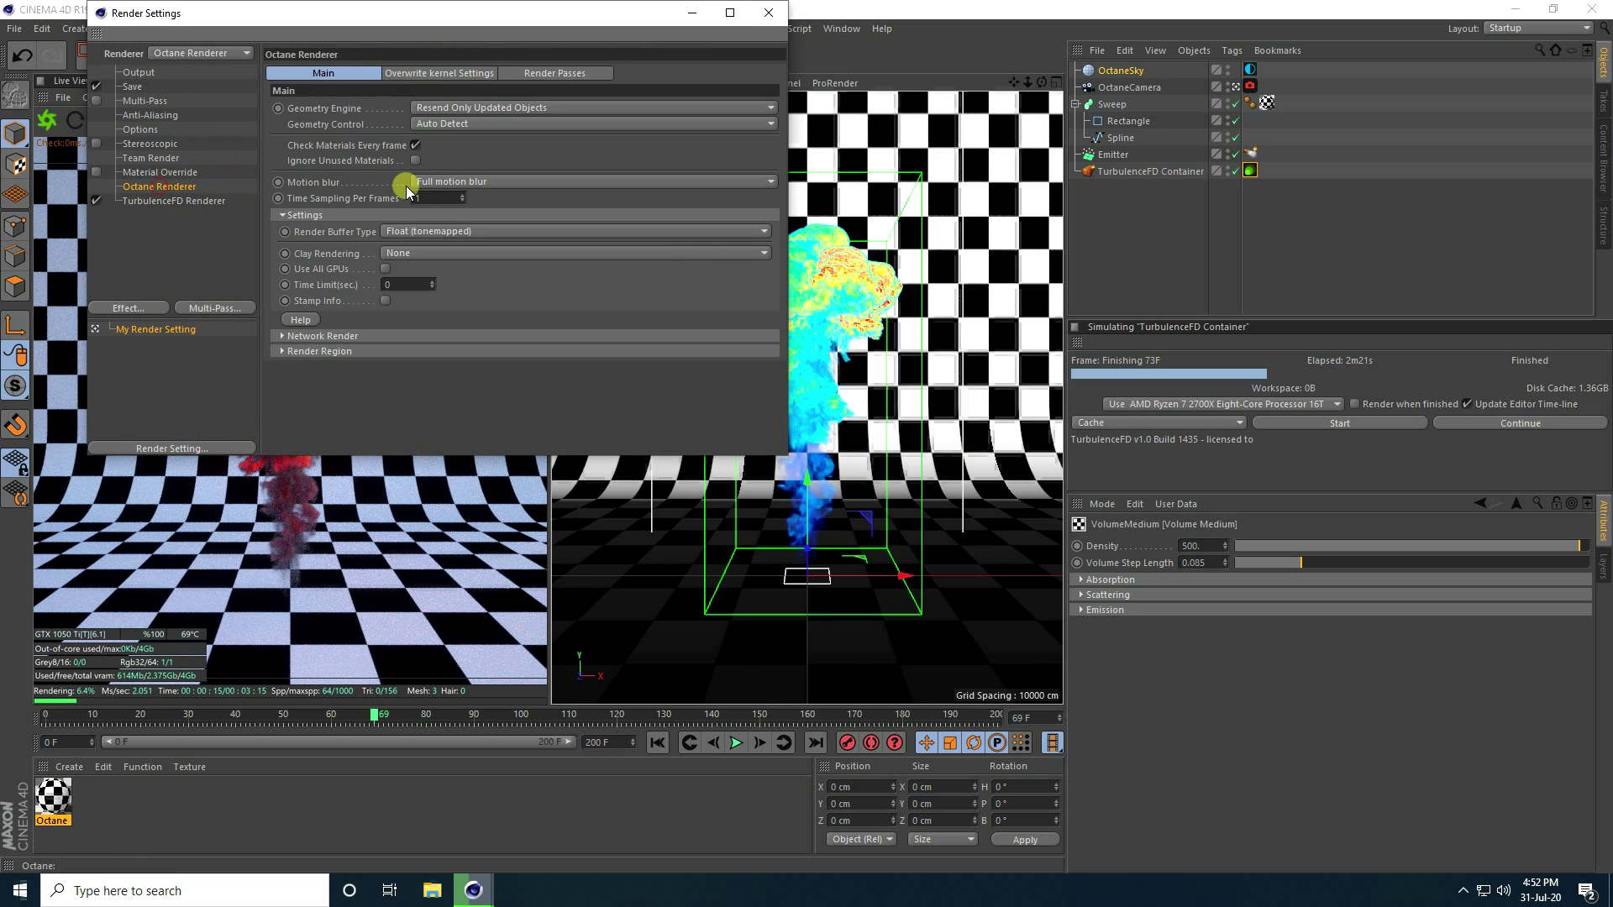
left_click(385, 268)
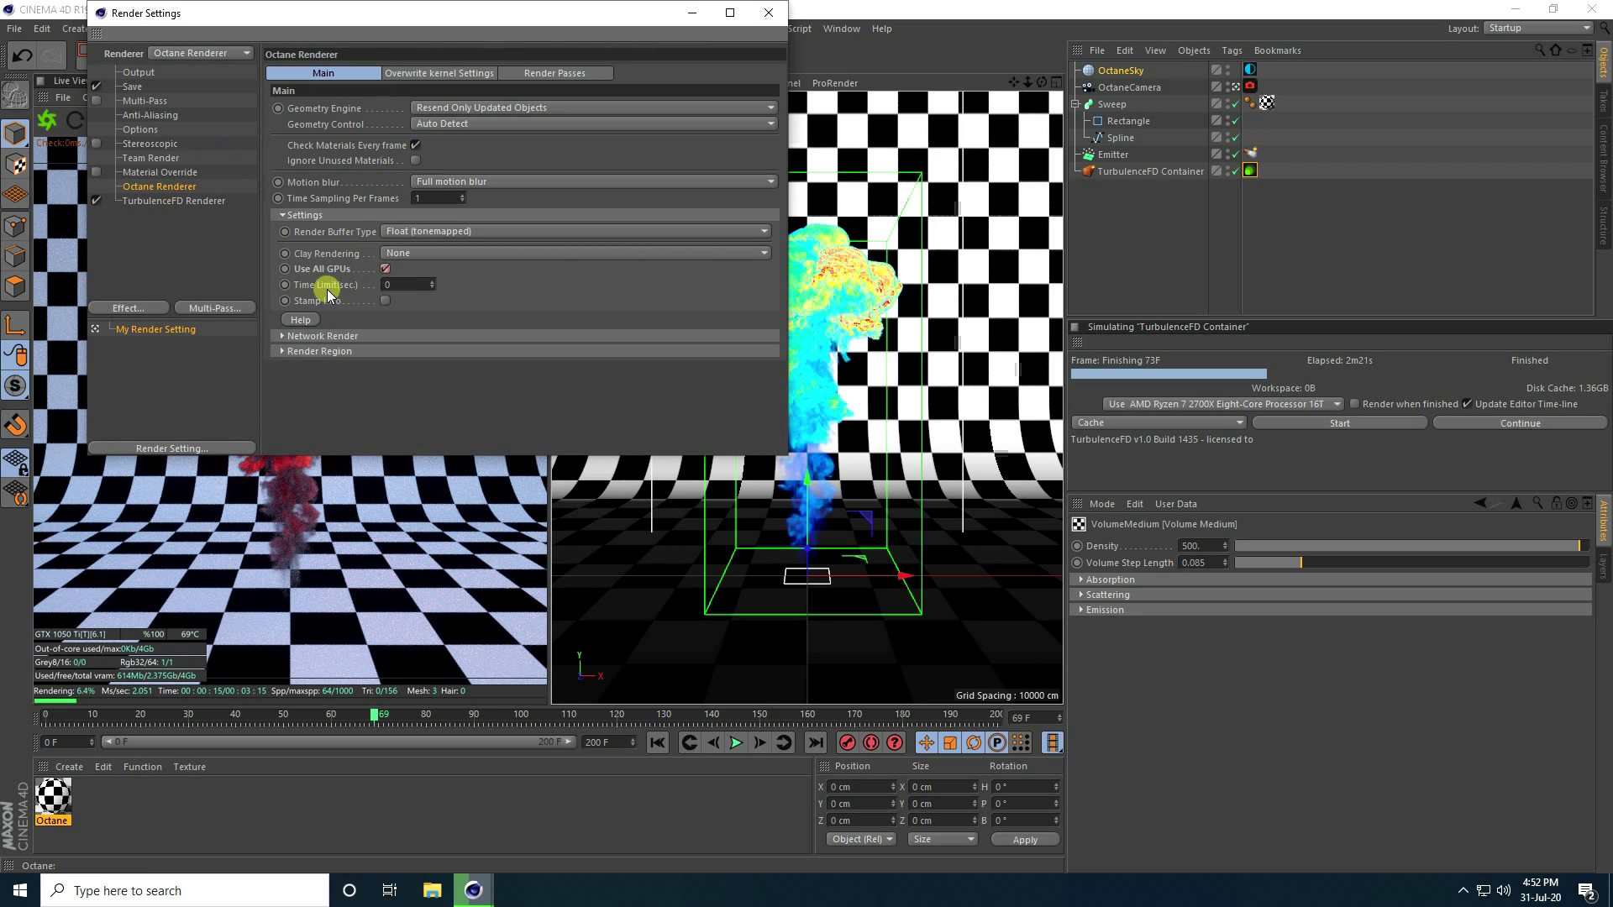
Step: Save rendered frames as JPG named F into a new folder on the Desktop
left_click(131, 88)
left_click(395, 118)
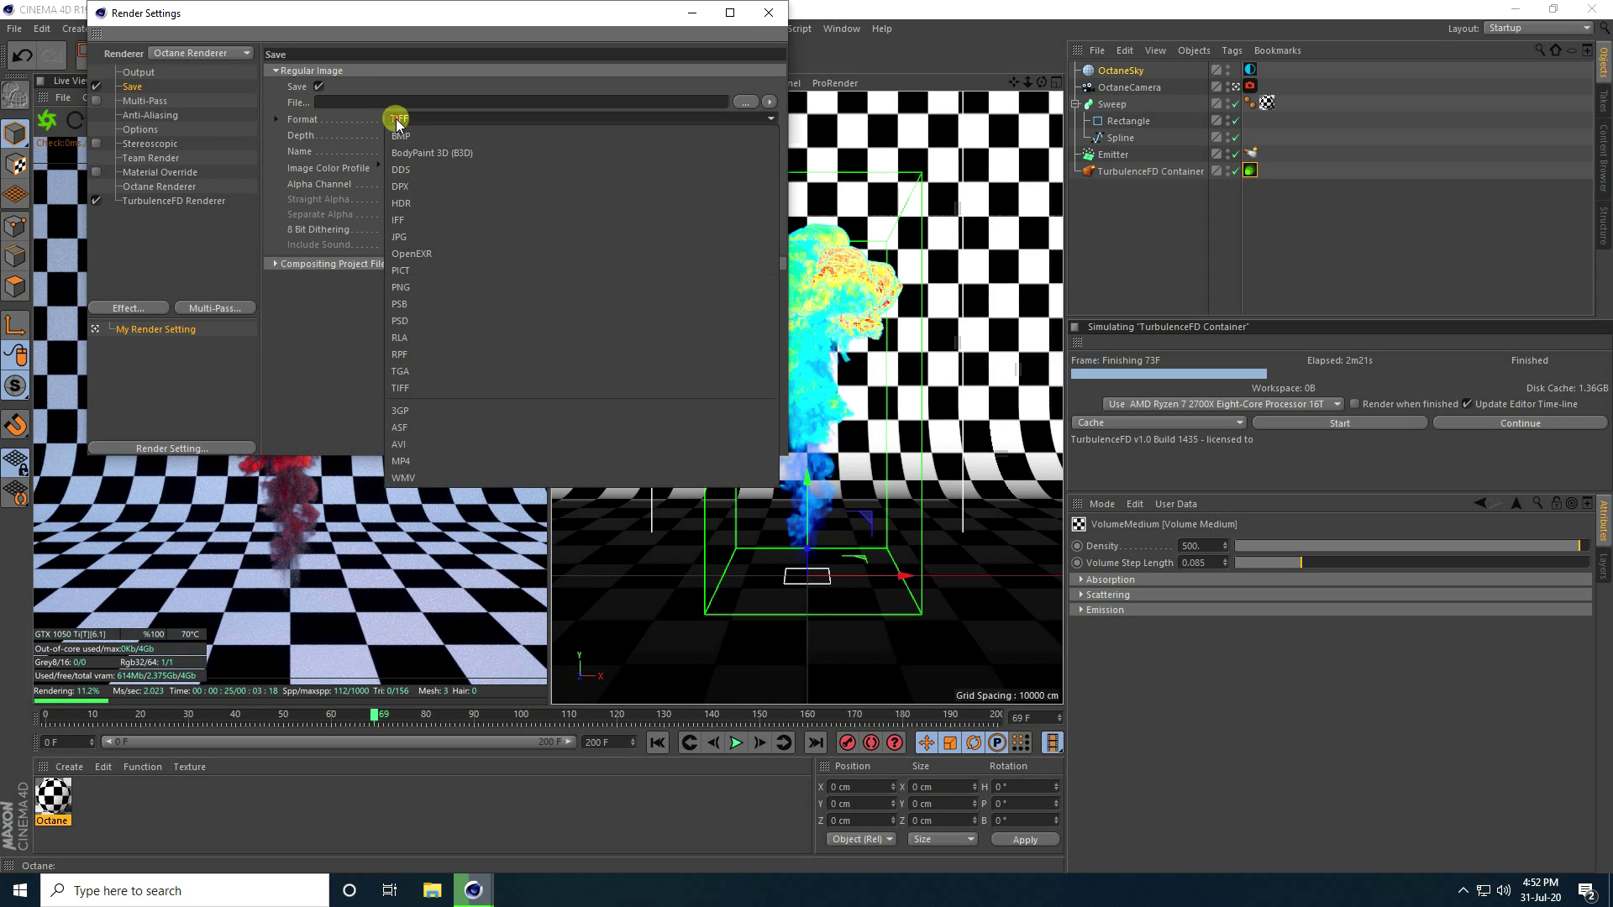
left_click(405, 235)
left_click(745, 102)
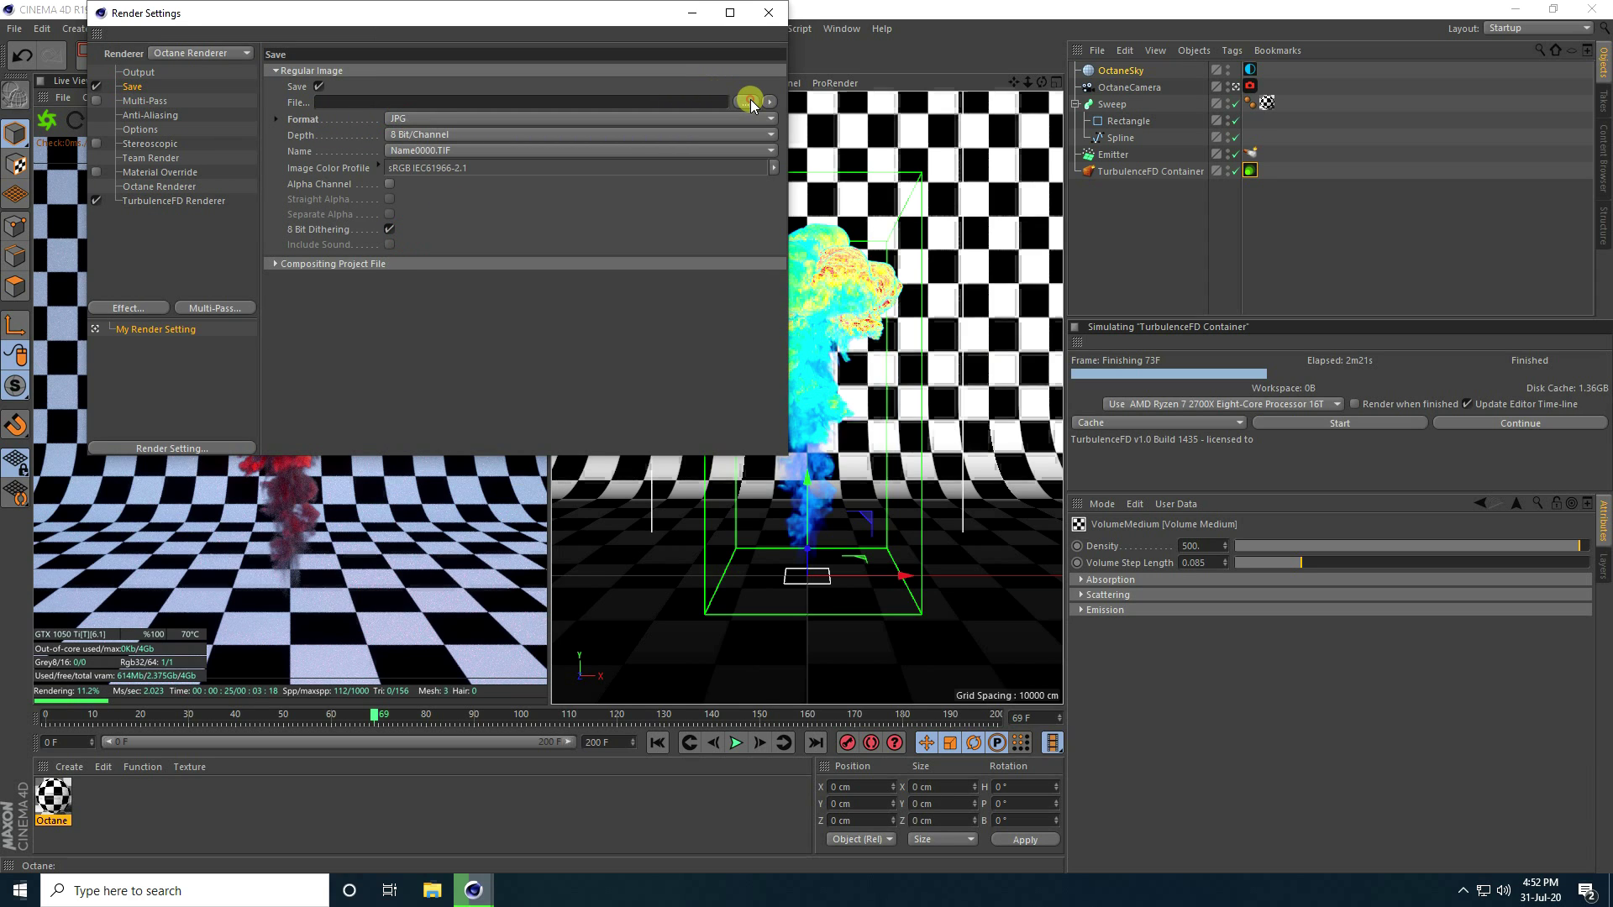
left_click(151, 157)
right_click(525, 436)
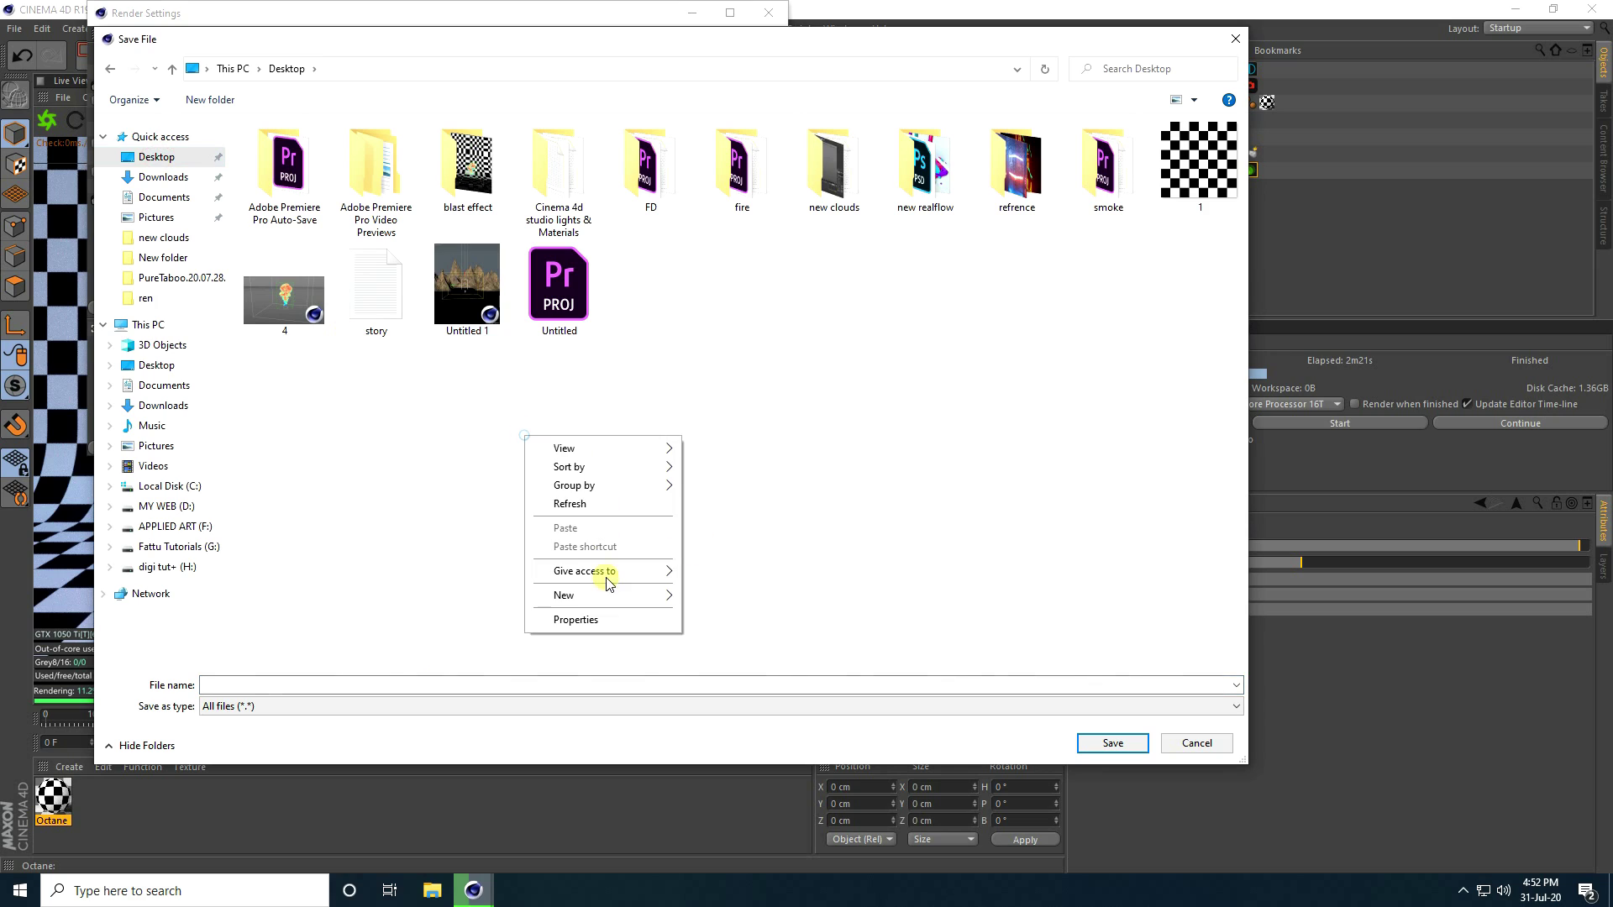
mouse_move(599, 602)
left_click(716, 598)
key("Return")
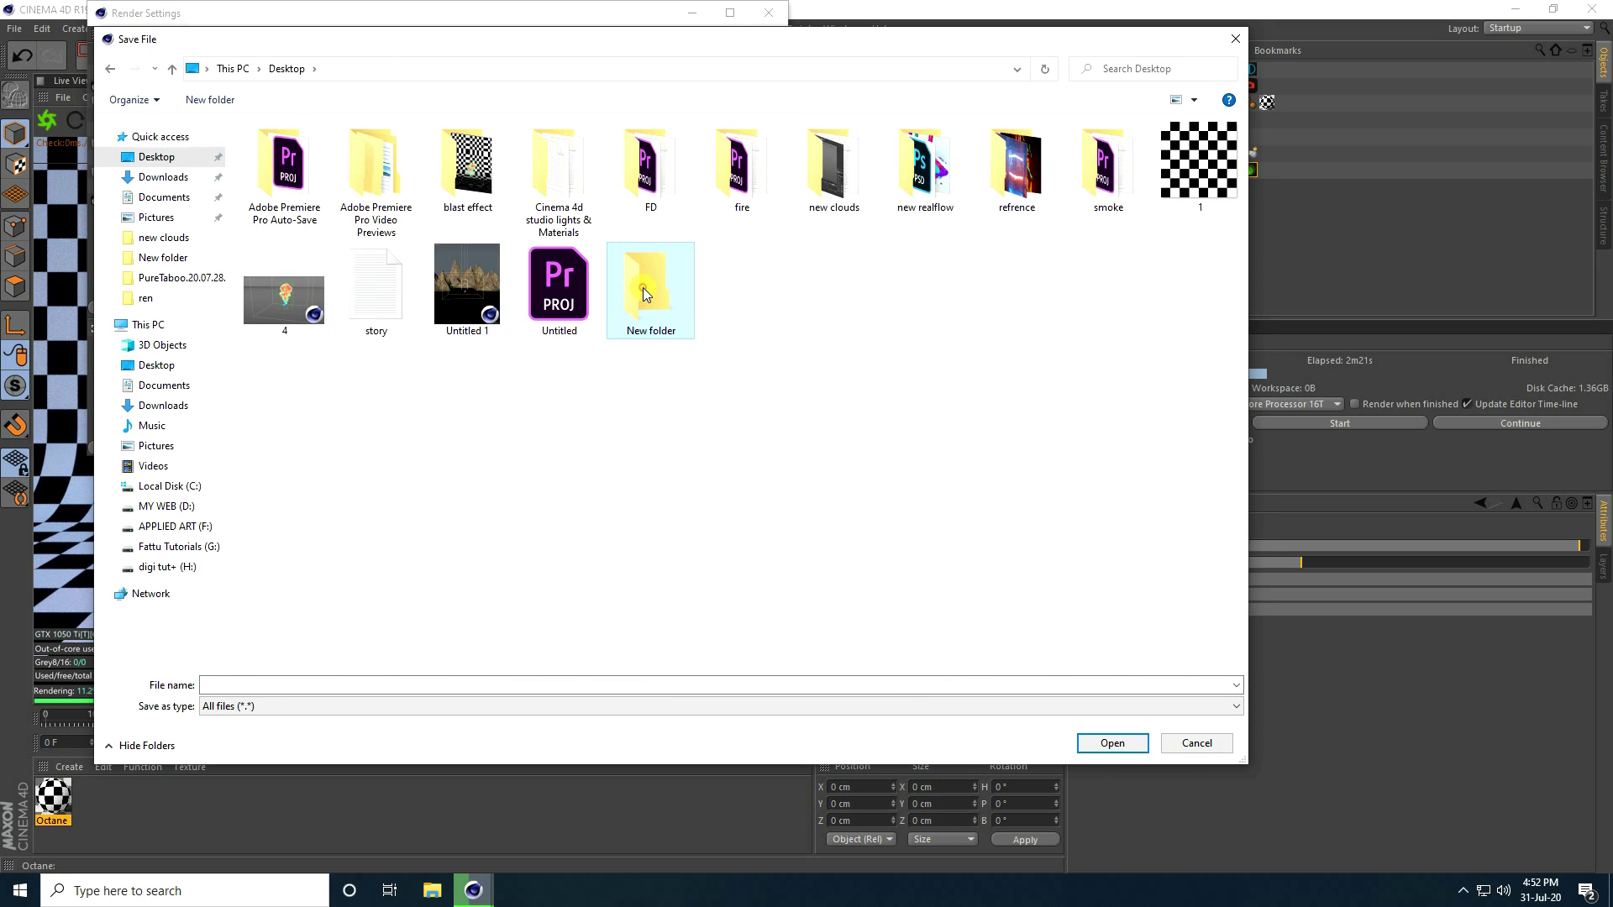
double_click(642, 287)
left_click(436, 685)
type("F")
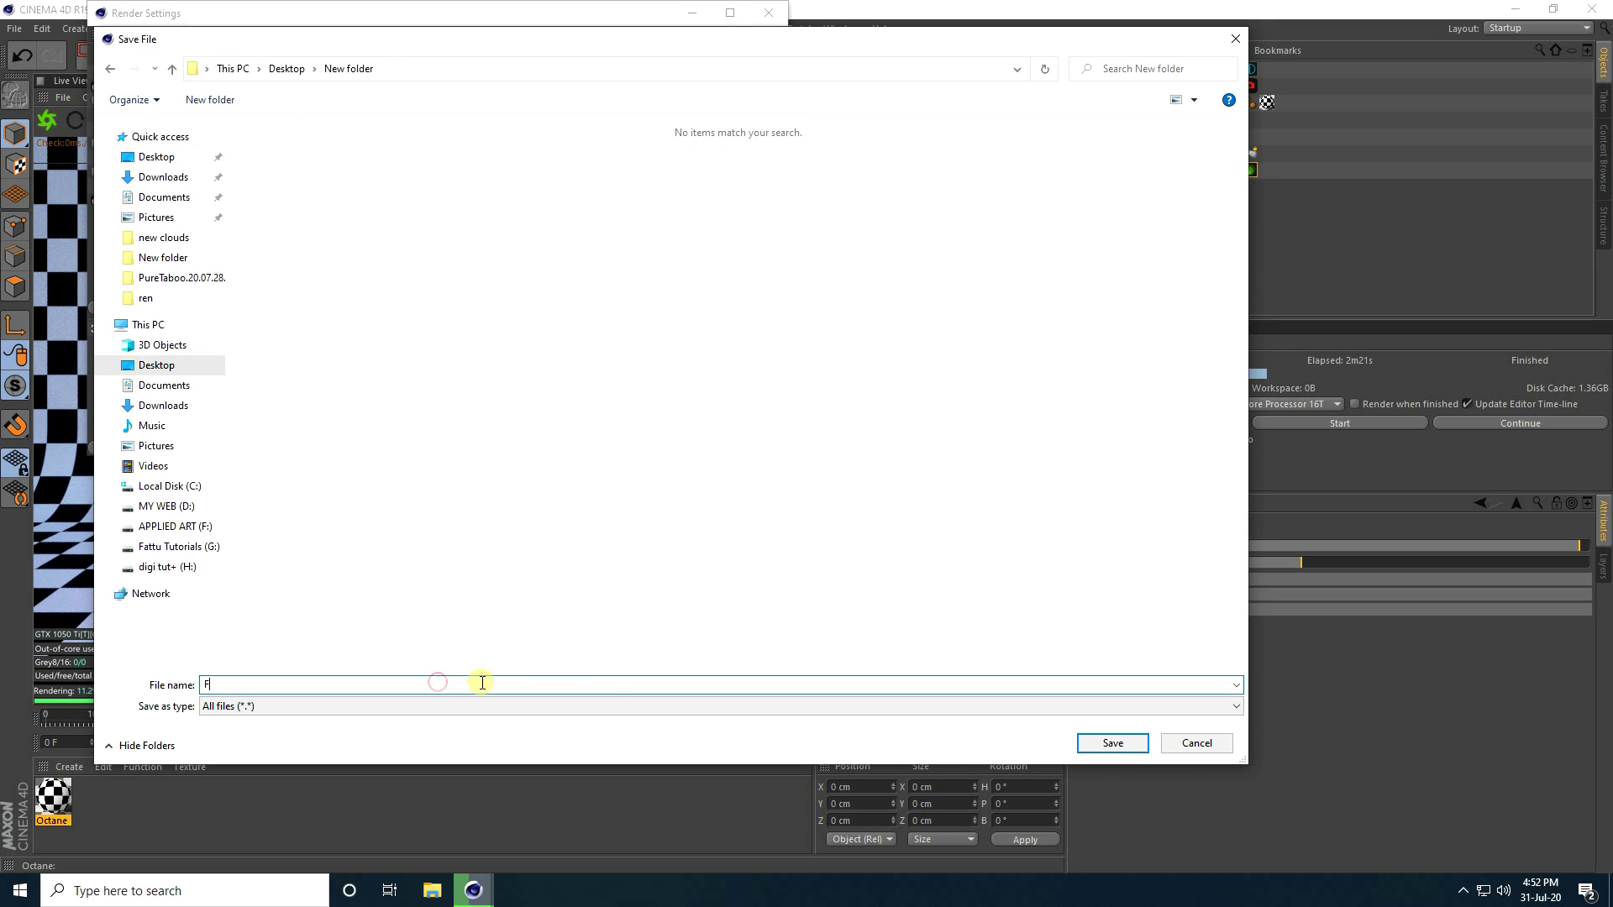
left_click(1096, 744)
Step: Set the frame range to All Frames, 0 to 200
left_click(138, 72)
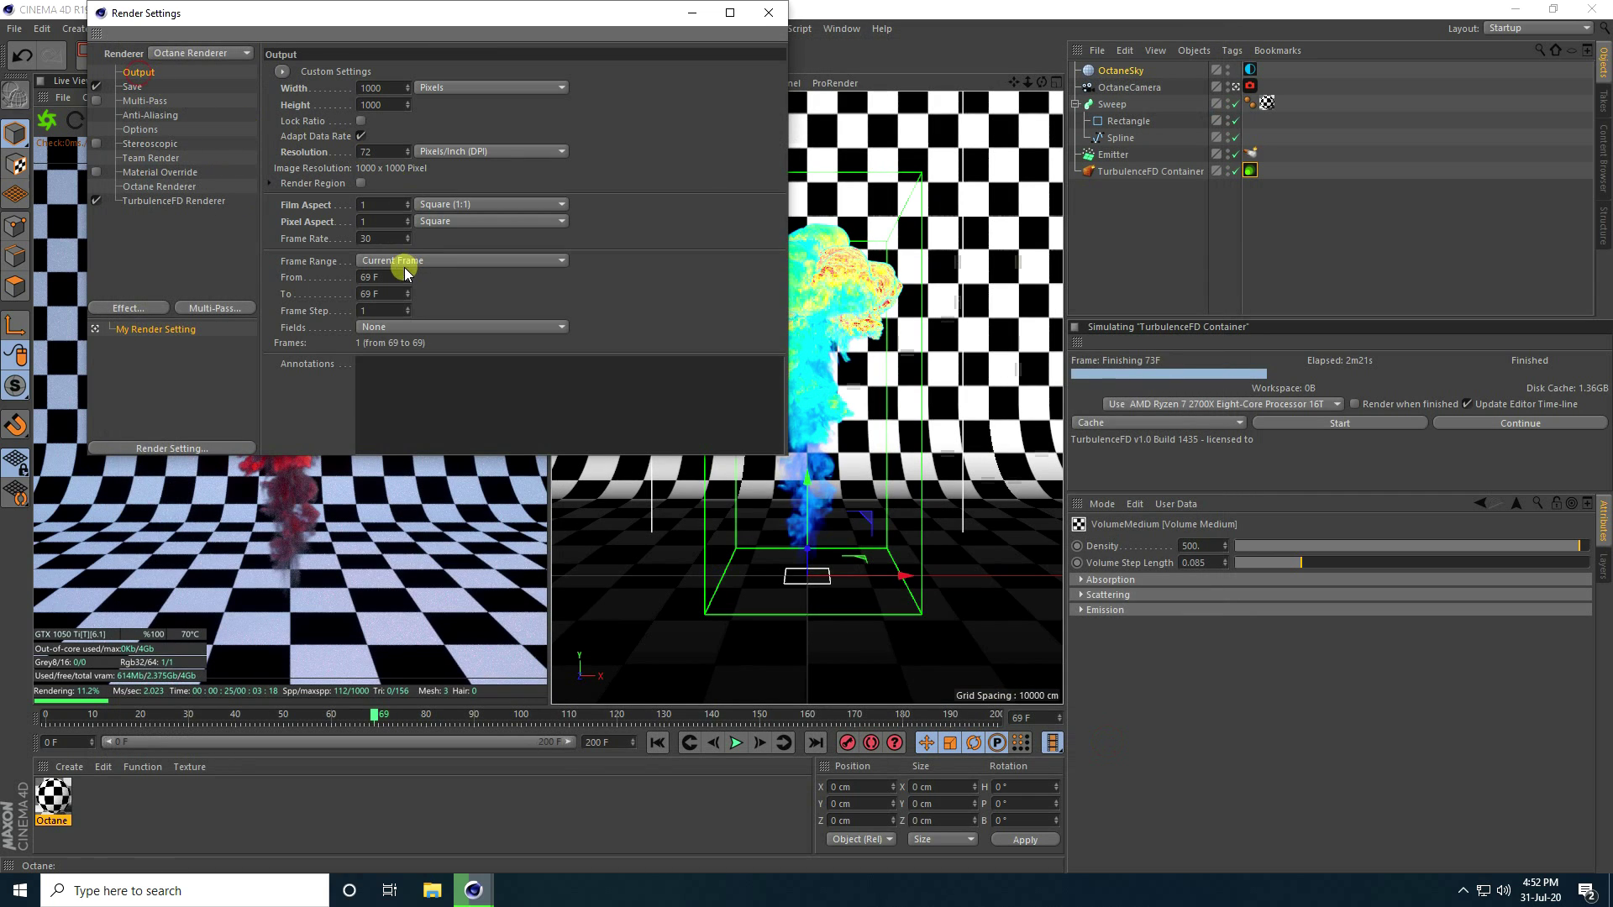
left_click(377, 261)
left_click(392, 313)
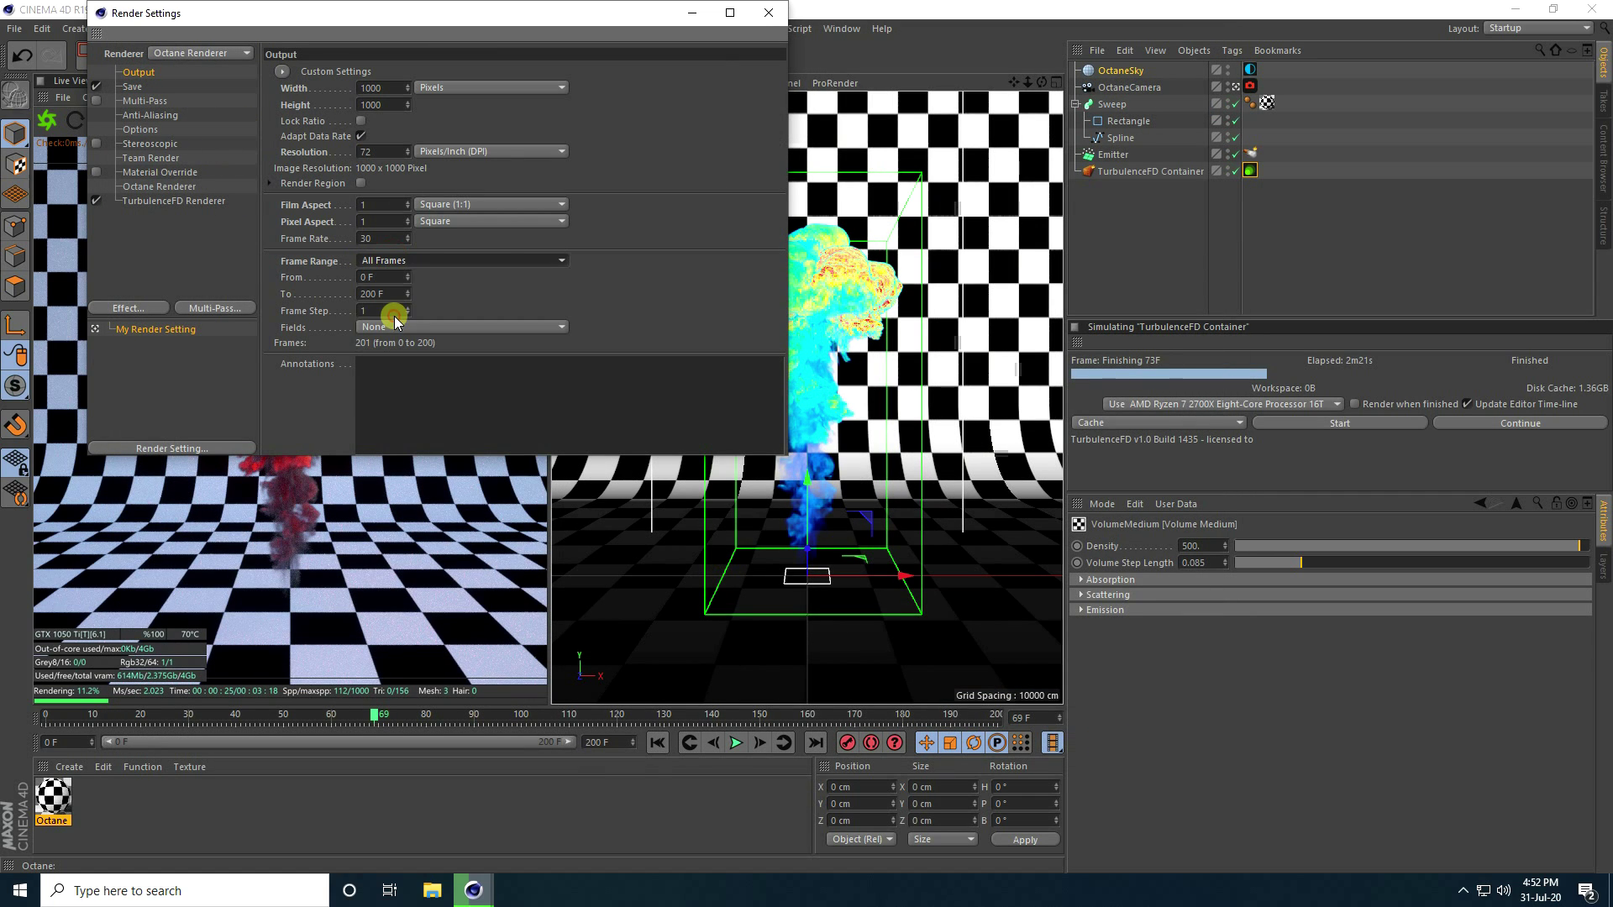
left_click(768, 13)
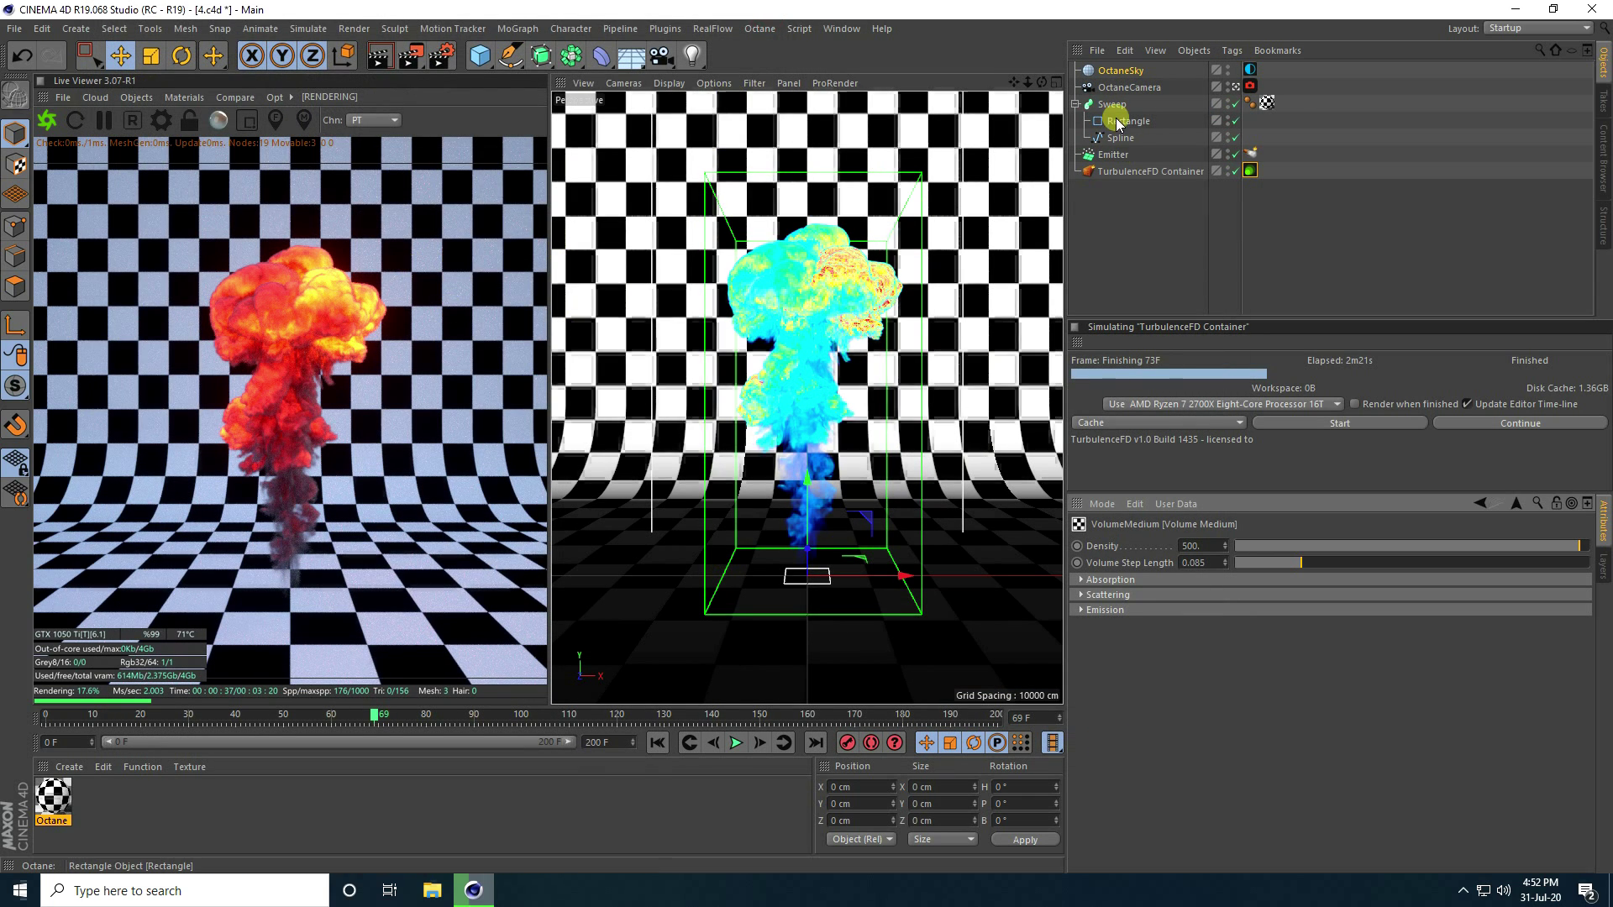
Step: Move the OctaneCamera's Z position to -800 cm
left_click(1129, 87)
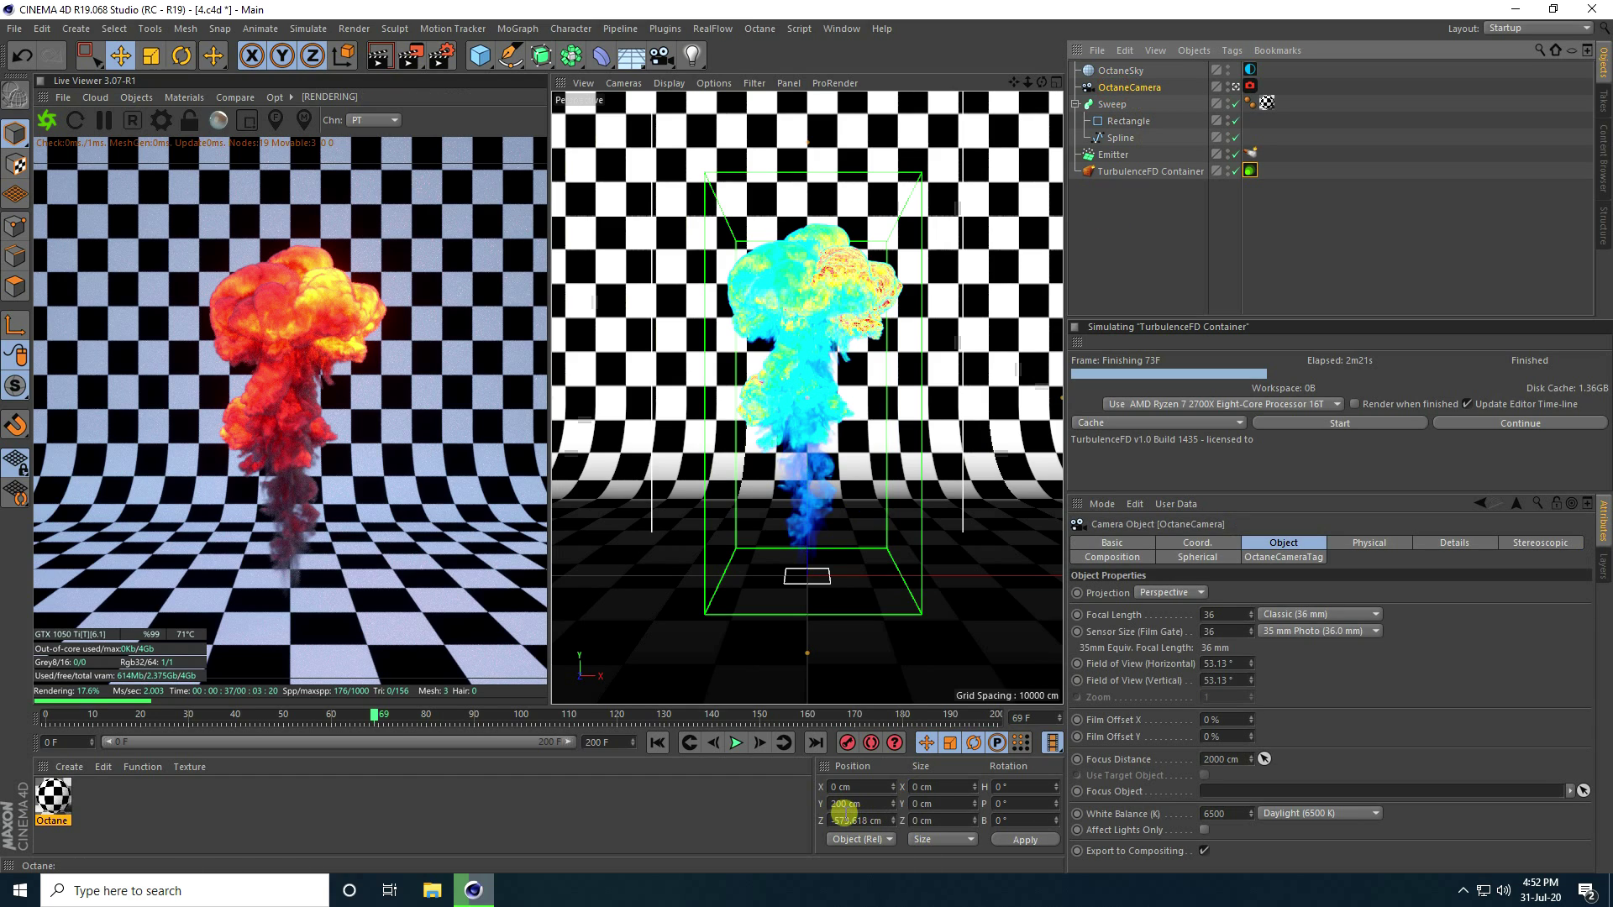
double_click(845, 821)
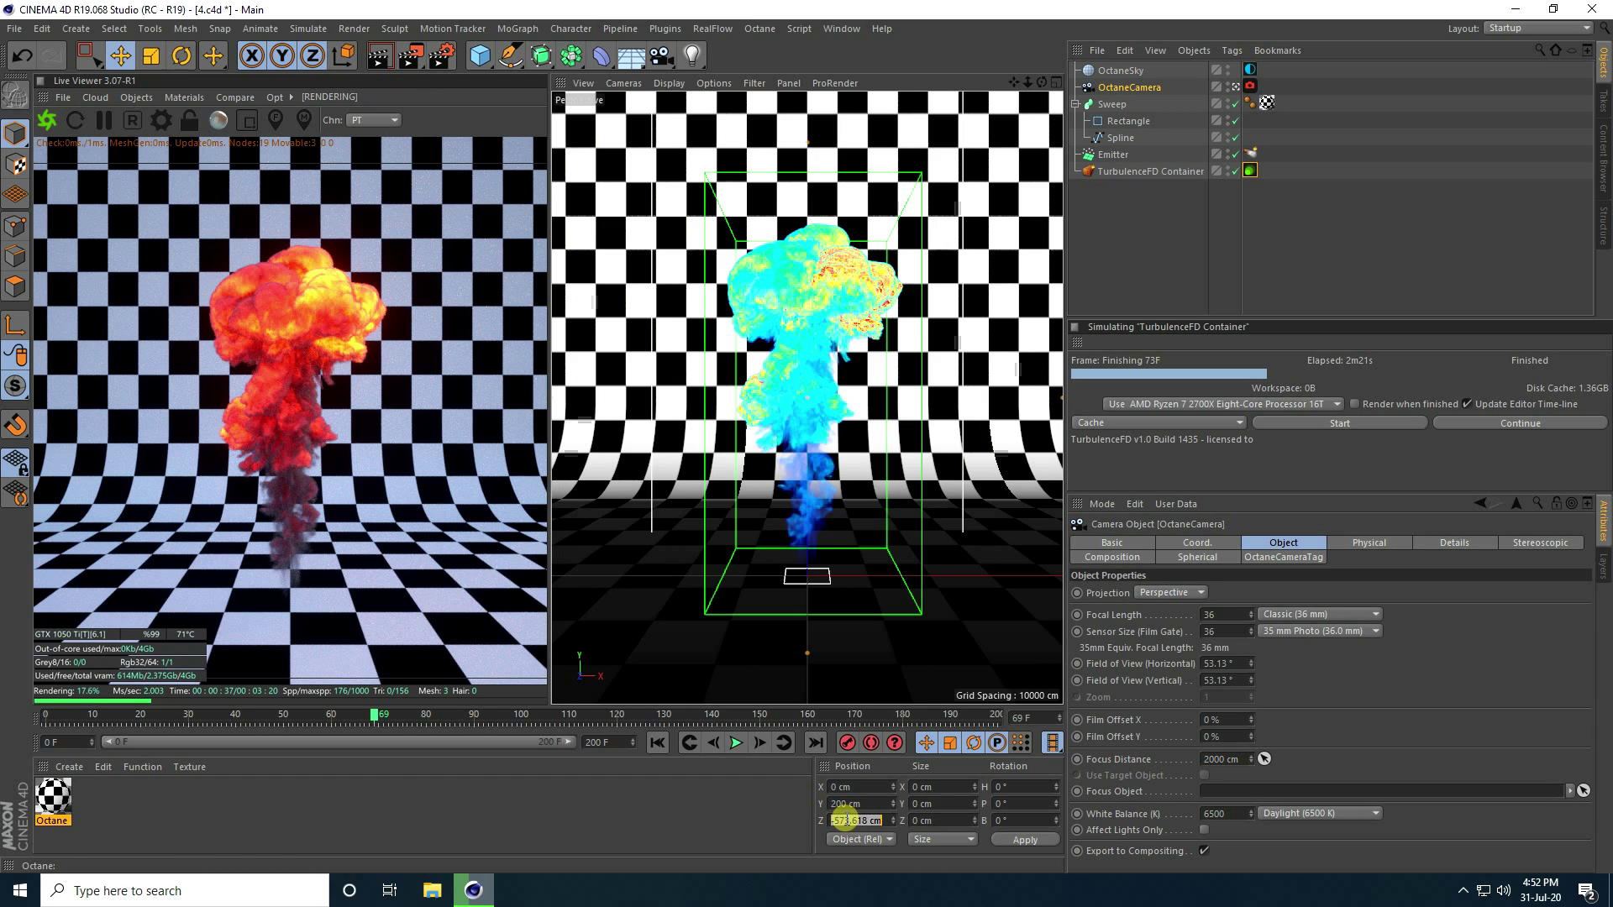
type("-800")
key("Return")
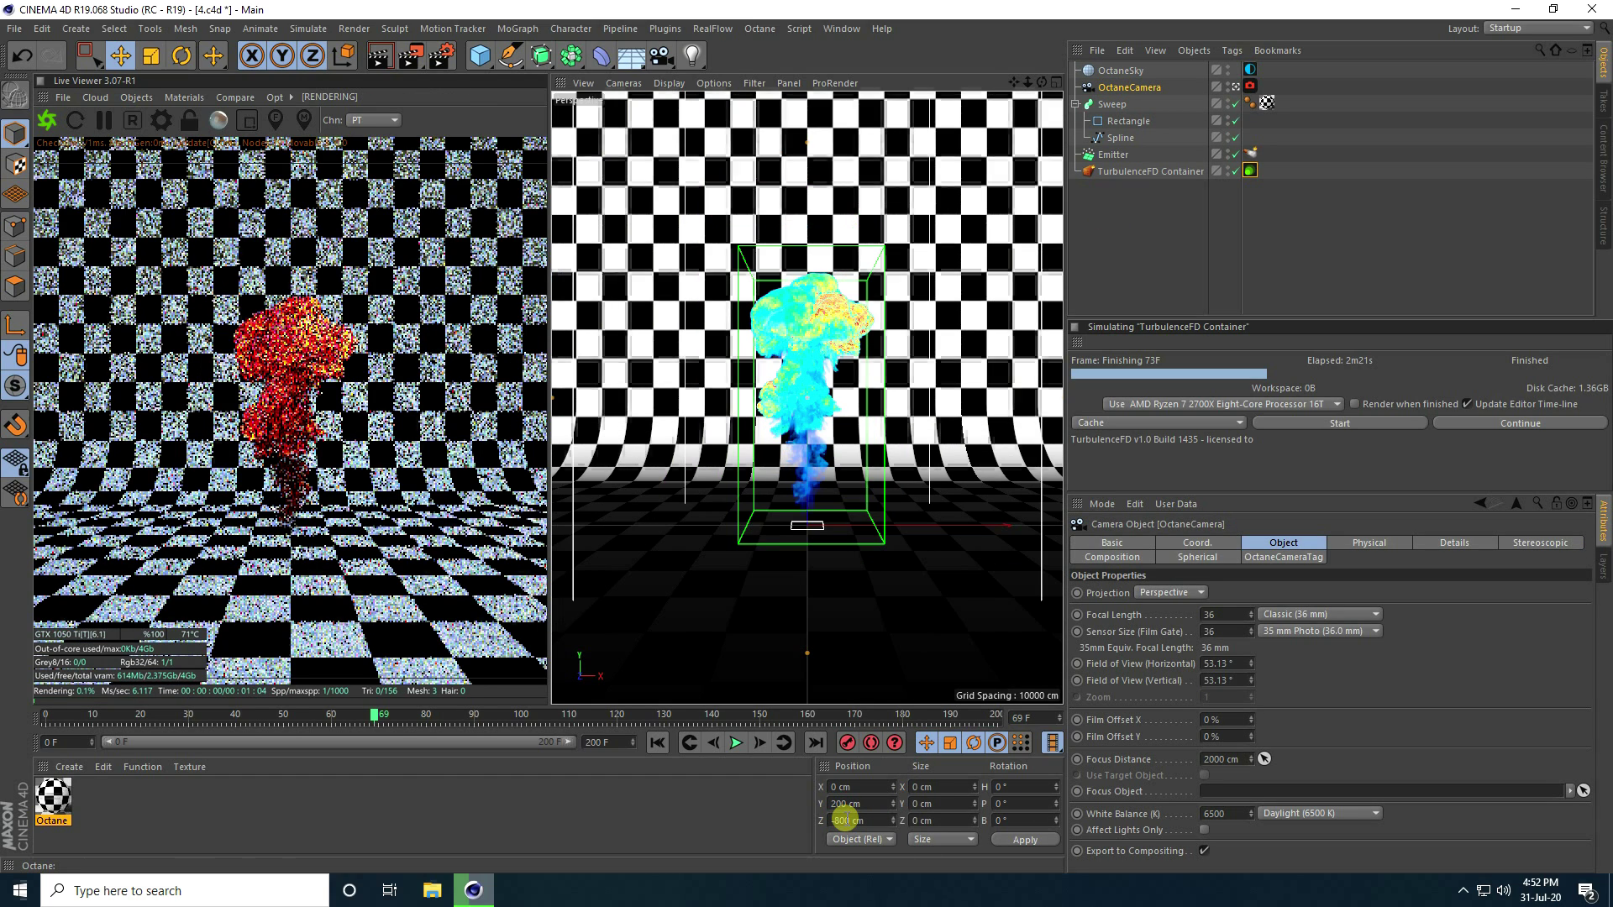
Step: Preview the explosion from frame 0, stopping around frames 26 and 66 alongside the live render
left_click(657, 743)
left_click(734, 744)
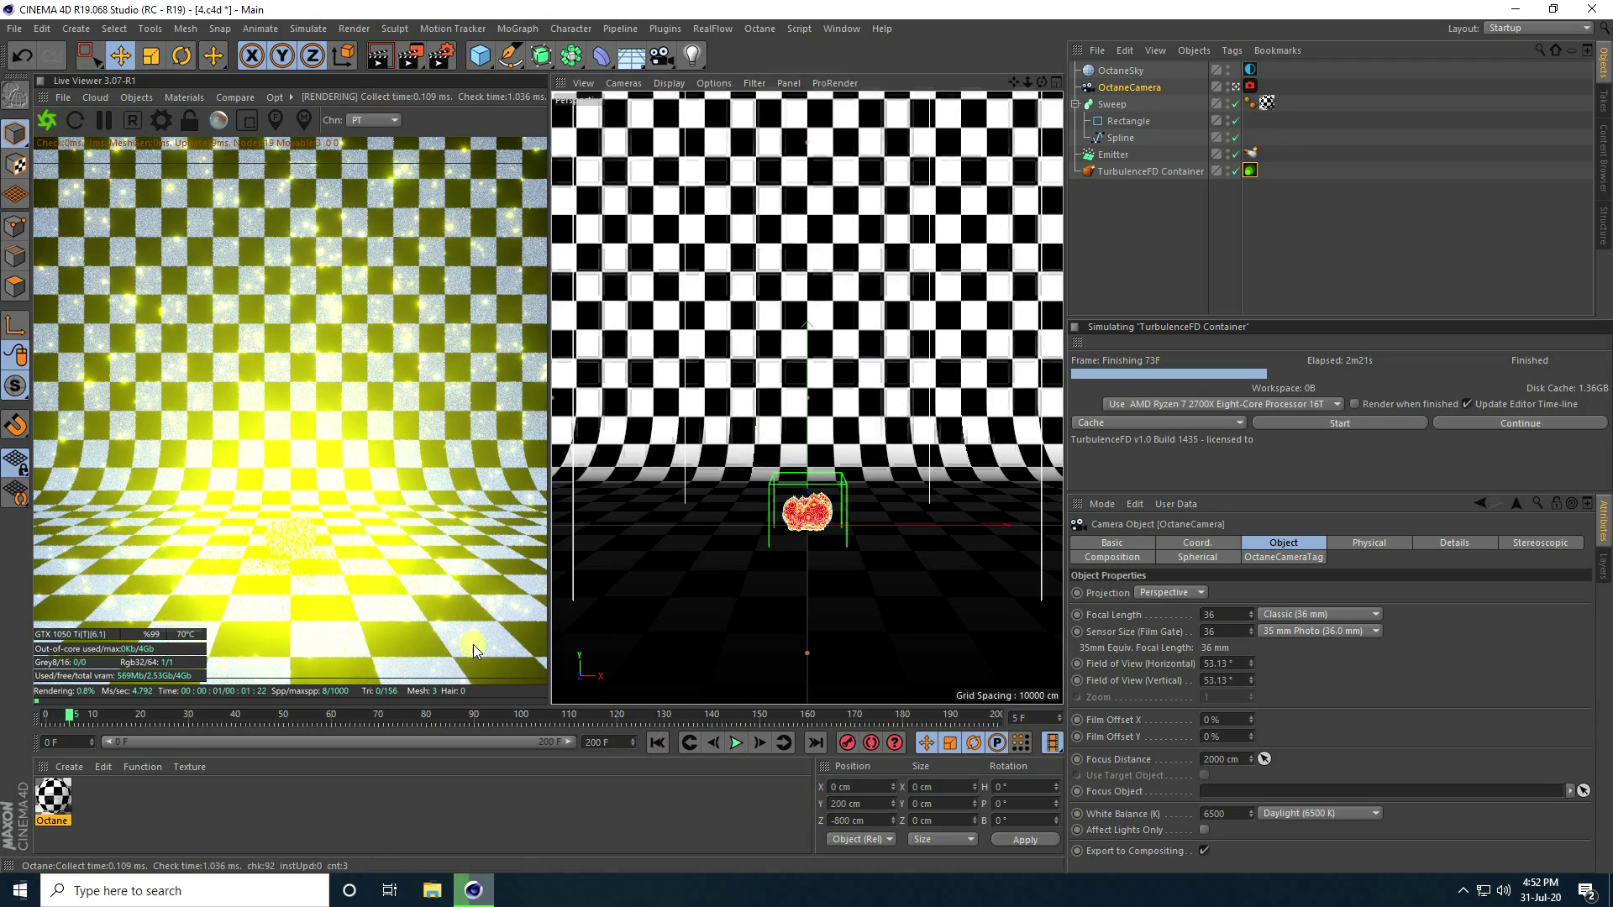
left_click(732, 743)
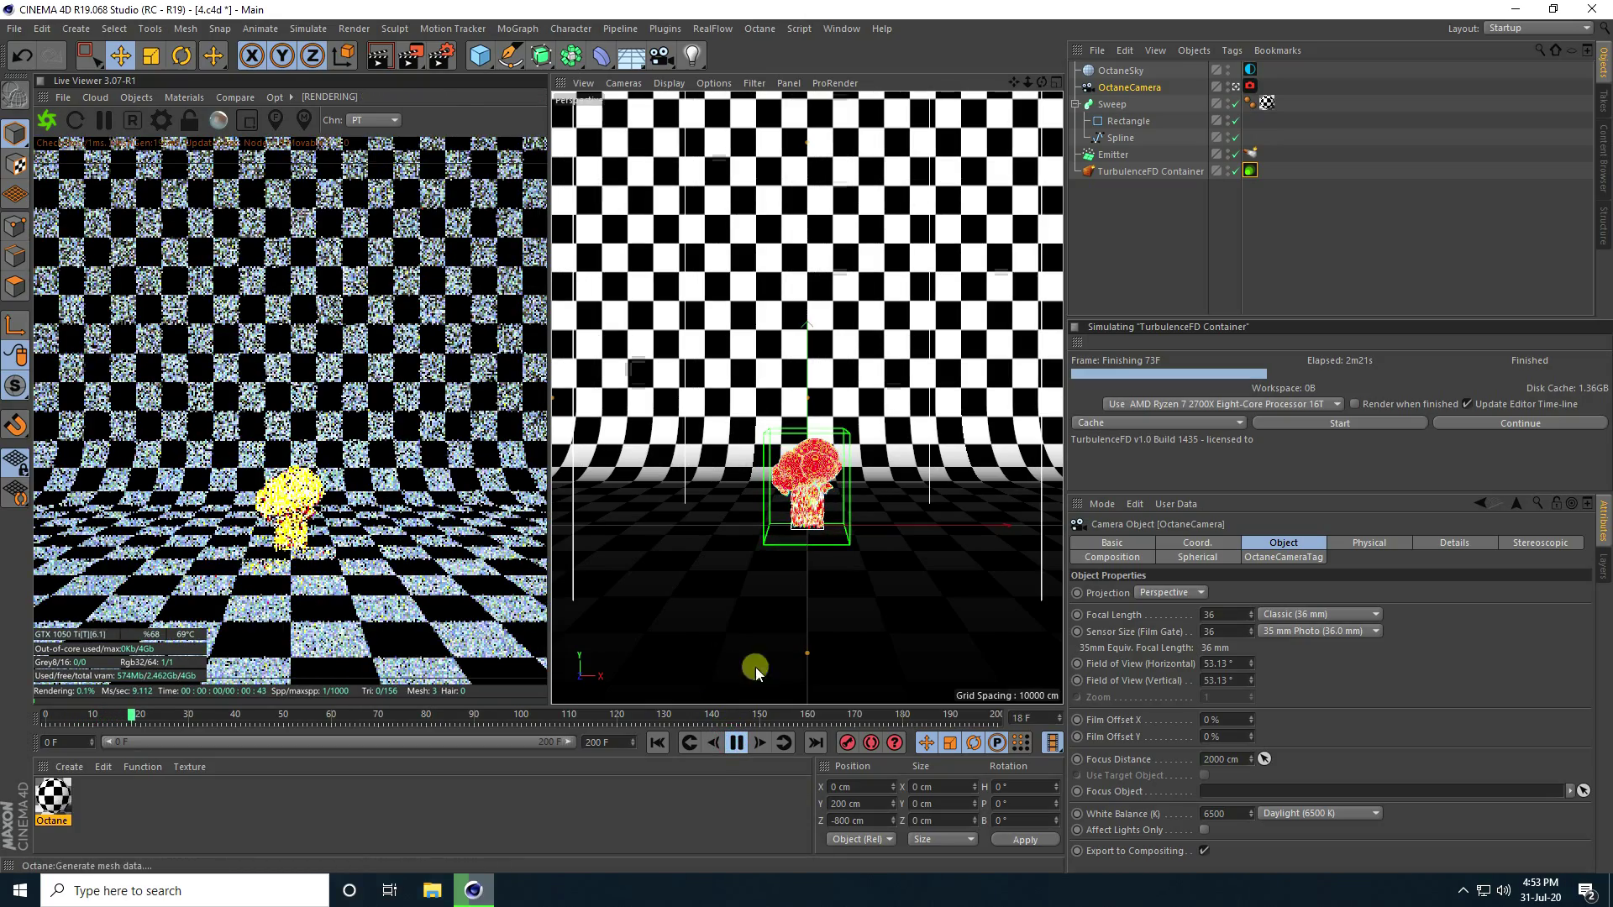
left_click(732, 743)
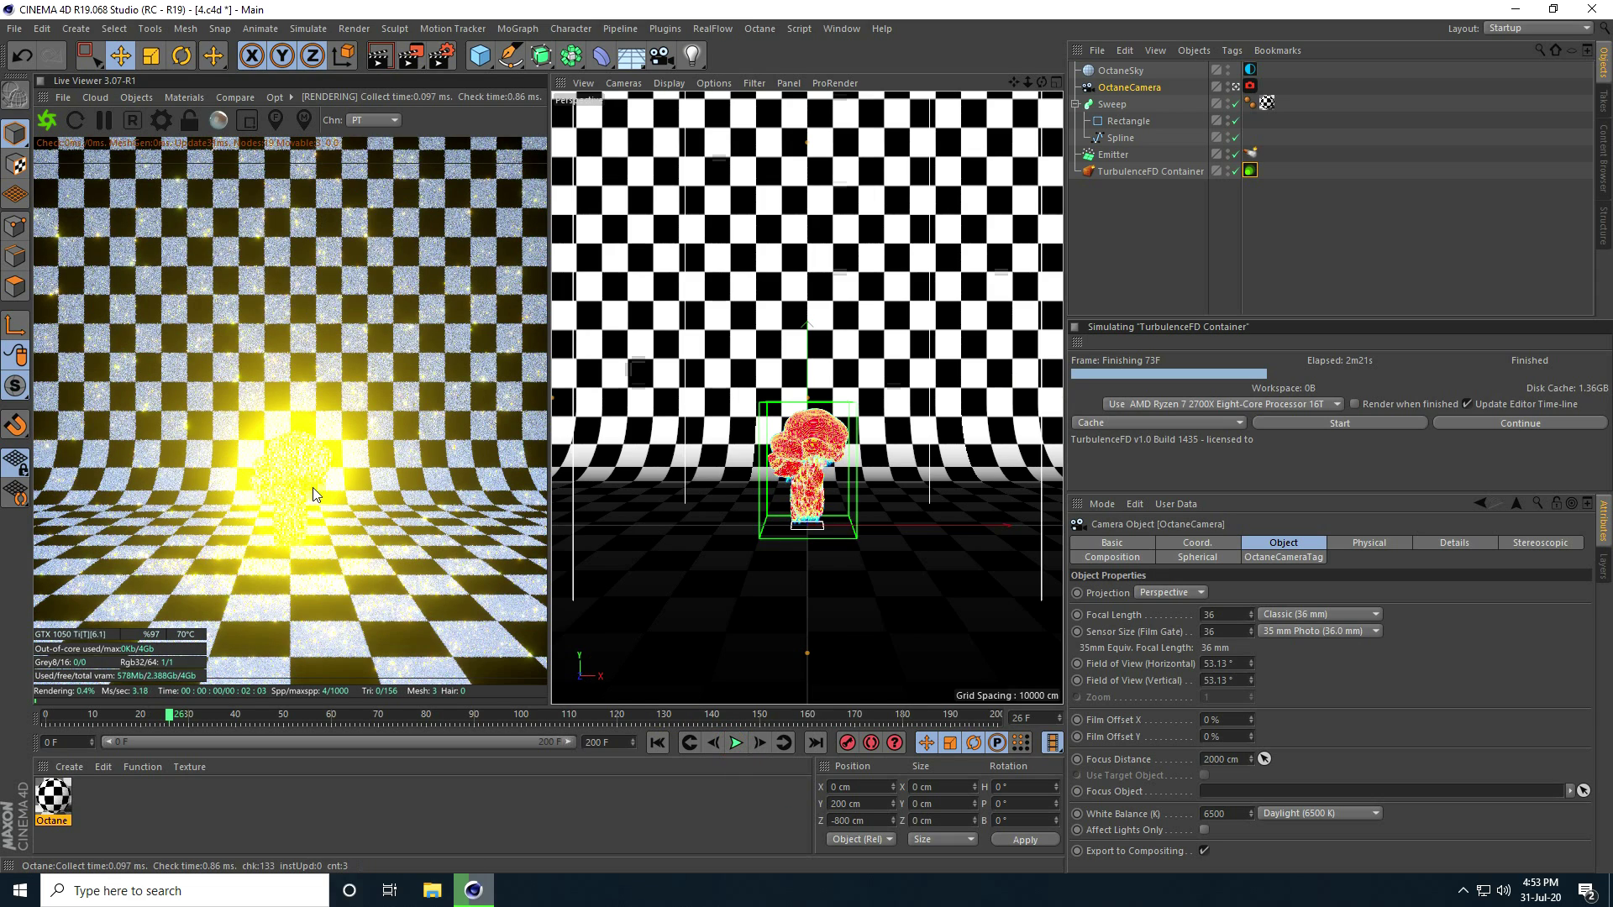
left_click(104, 120)
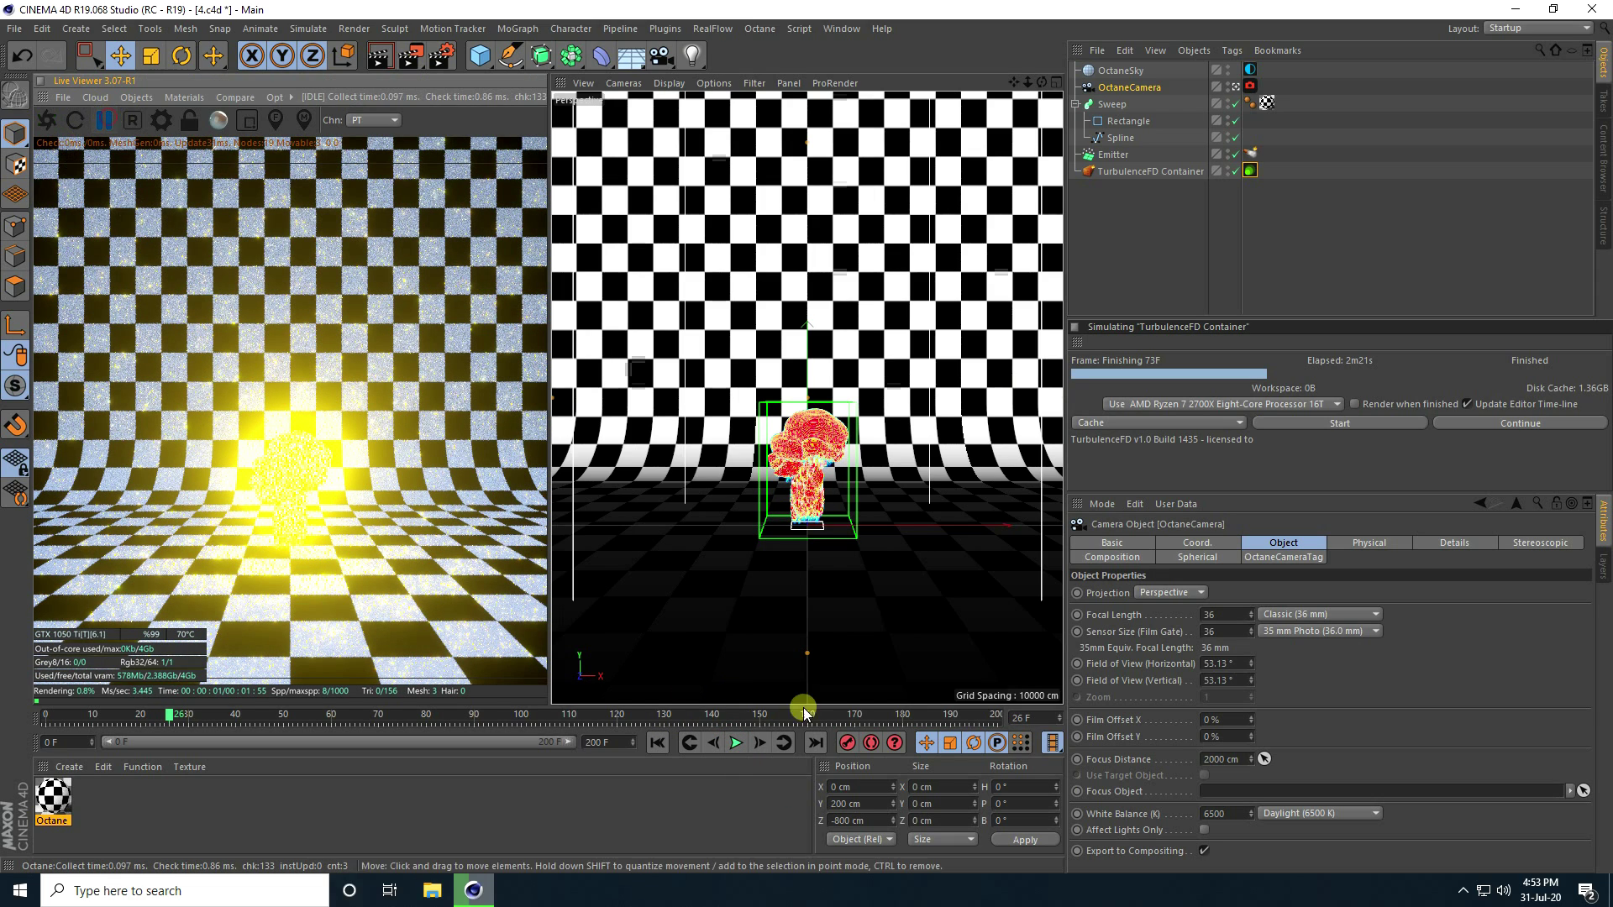
left_click(732, 744)
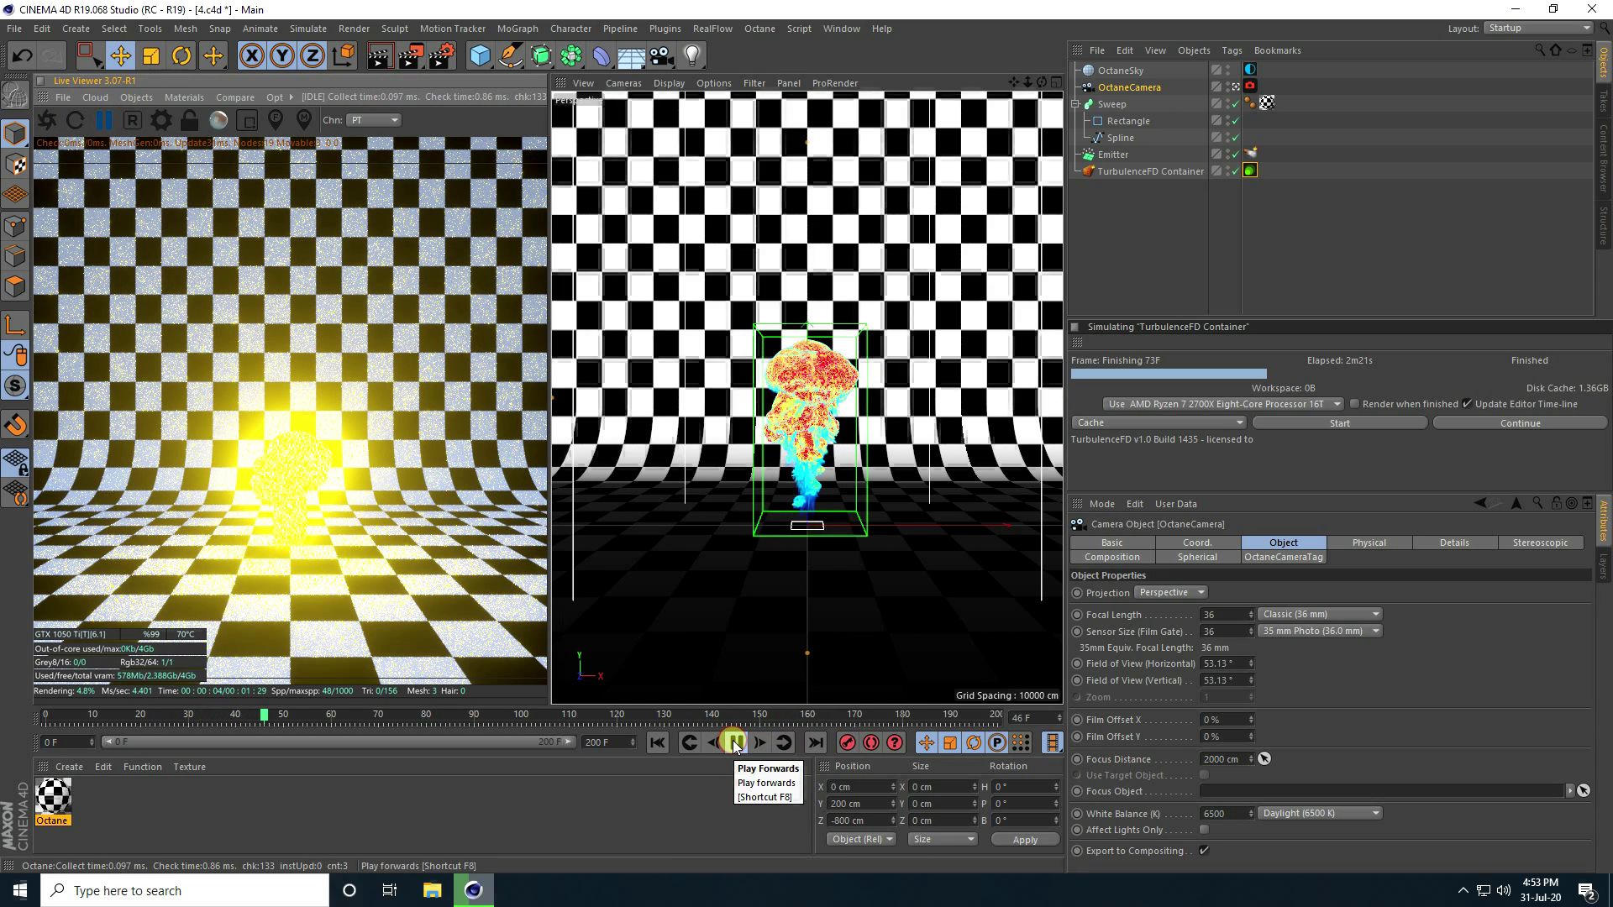
left_click(734, 744)
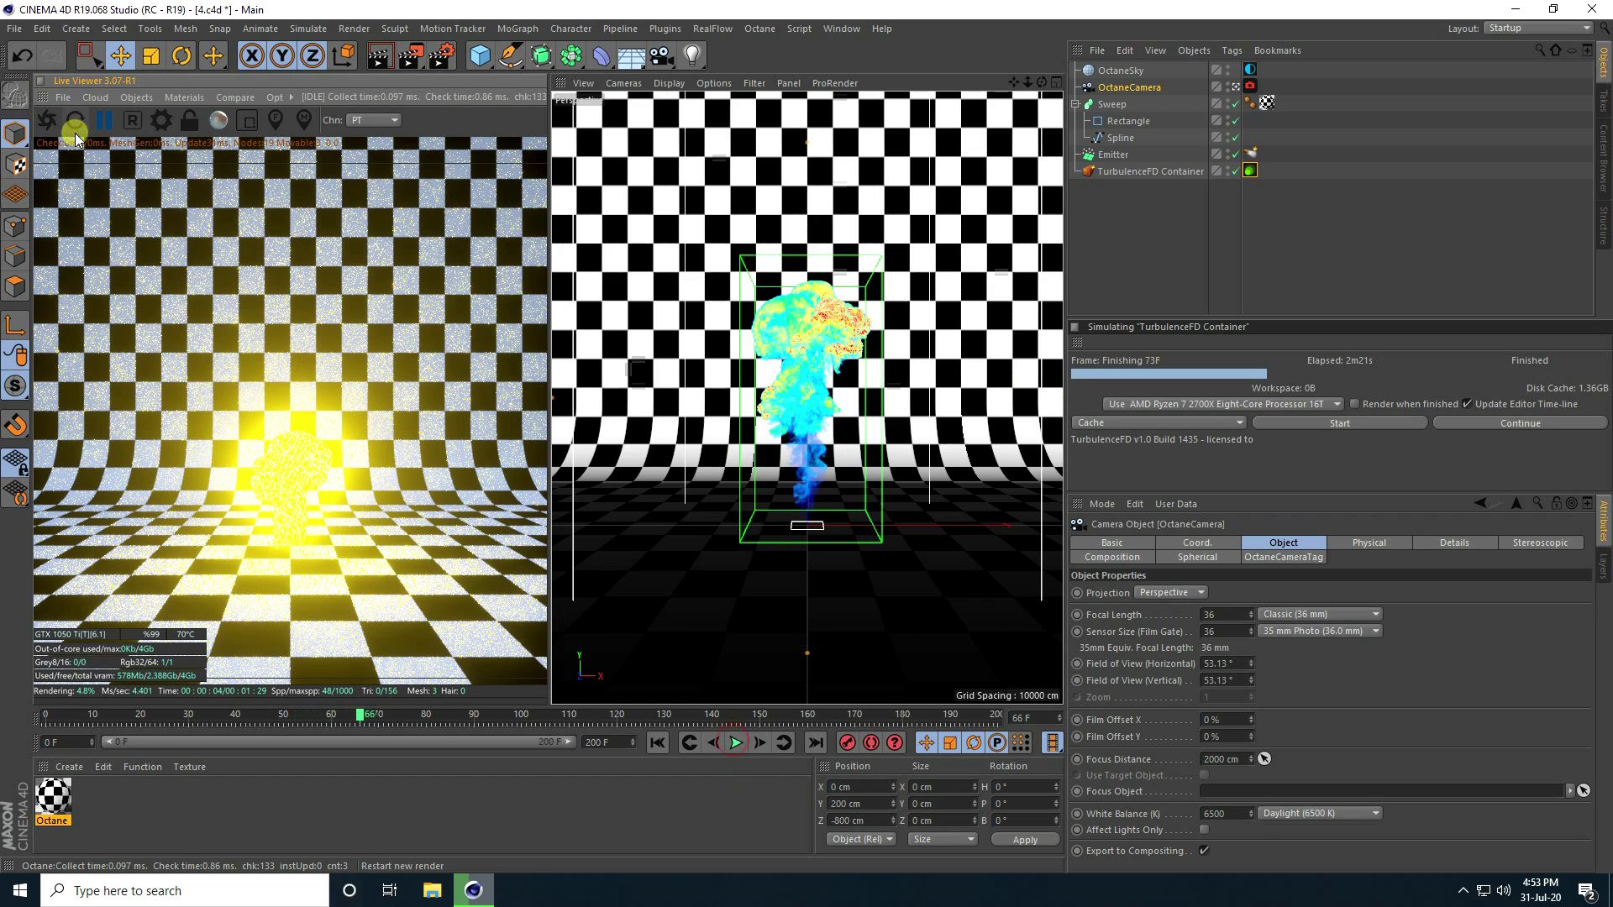
left_click(54, 124)
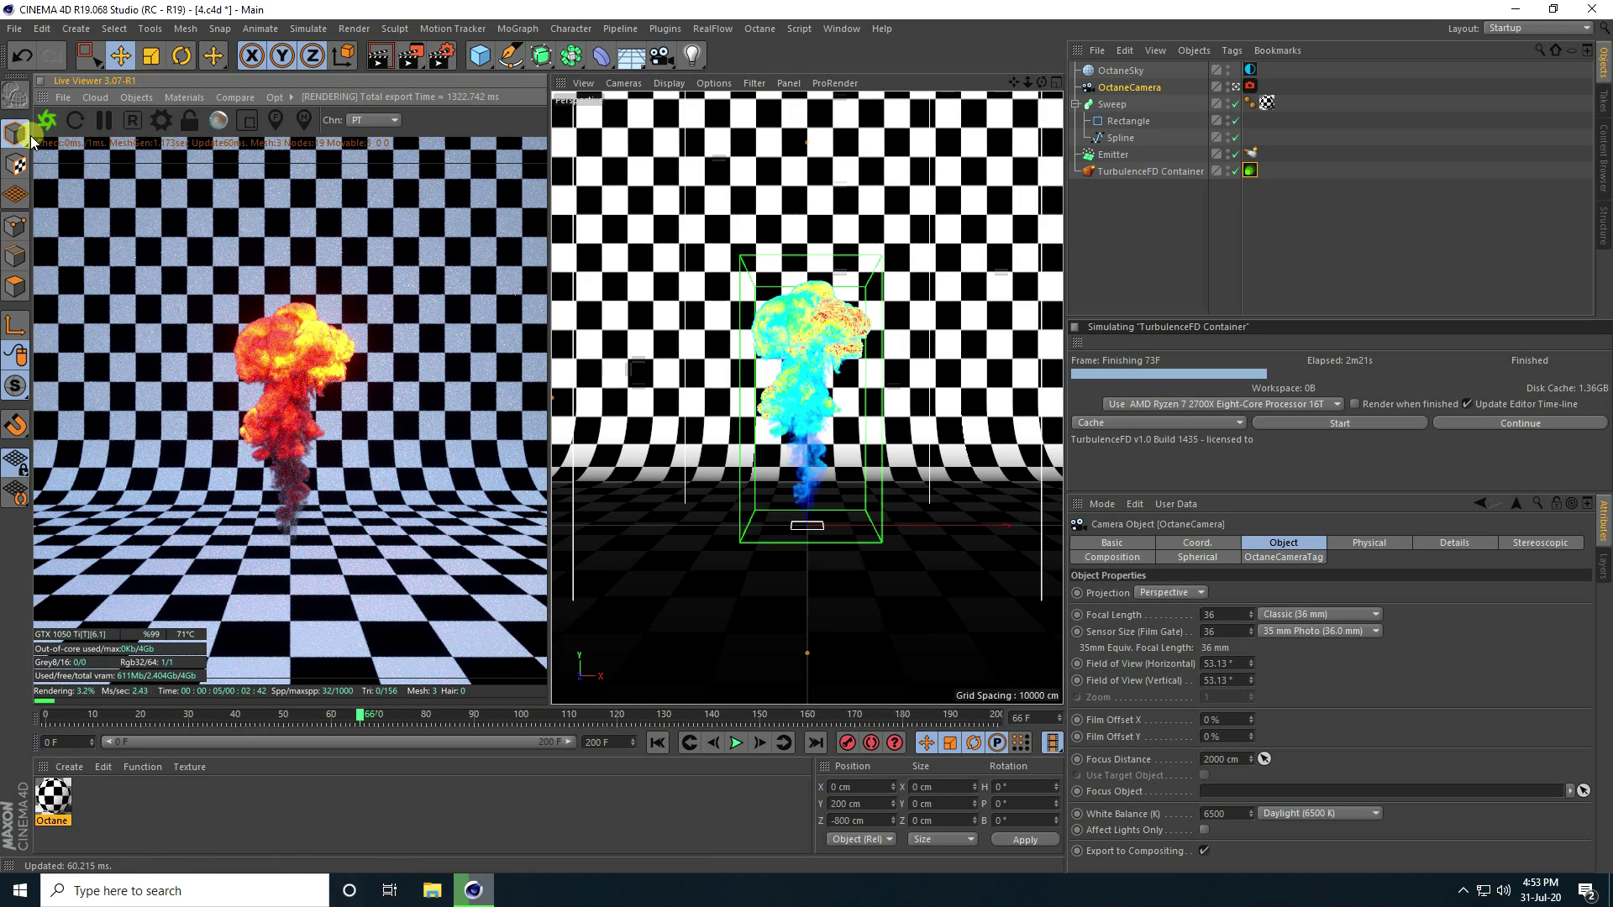
Step: Pause the live render and render the animation into a maximized Picture Viewer
left_click(103, 120)
left_click(442, 55)
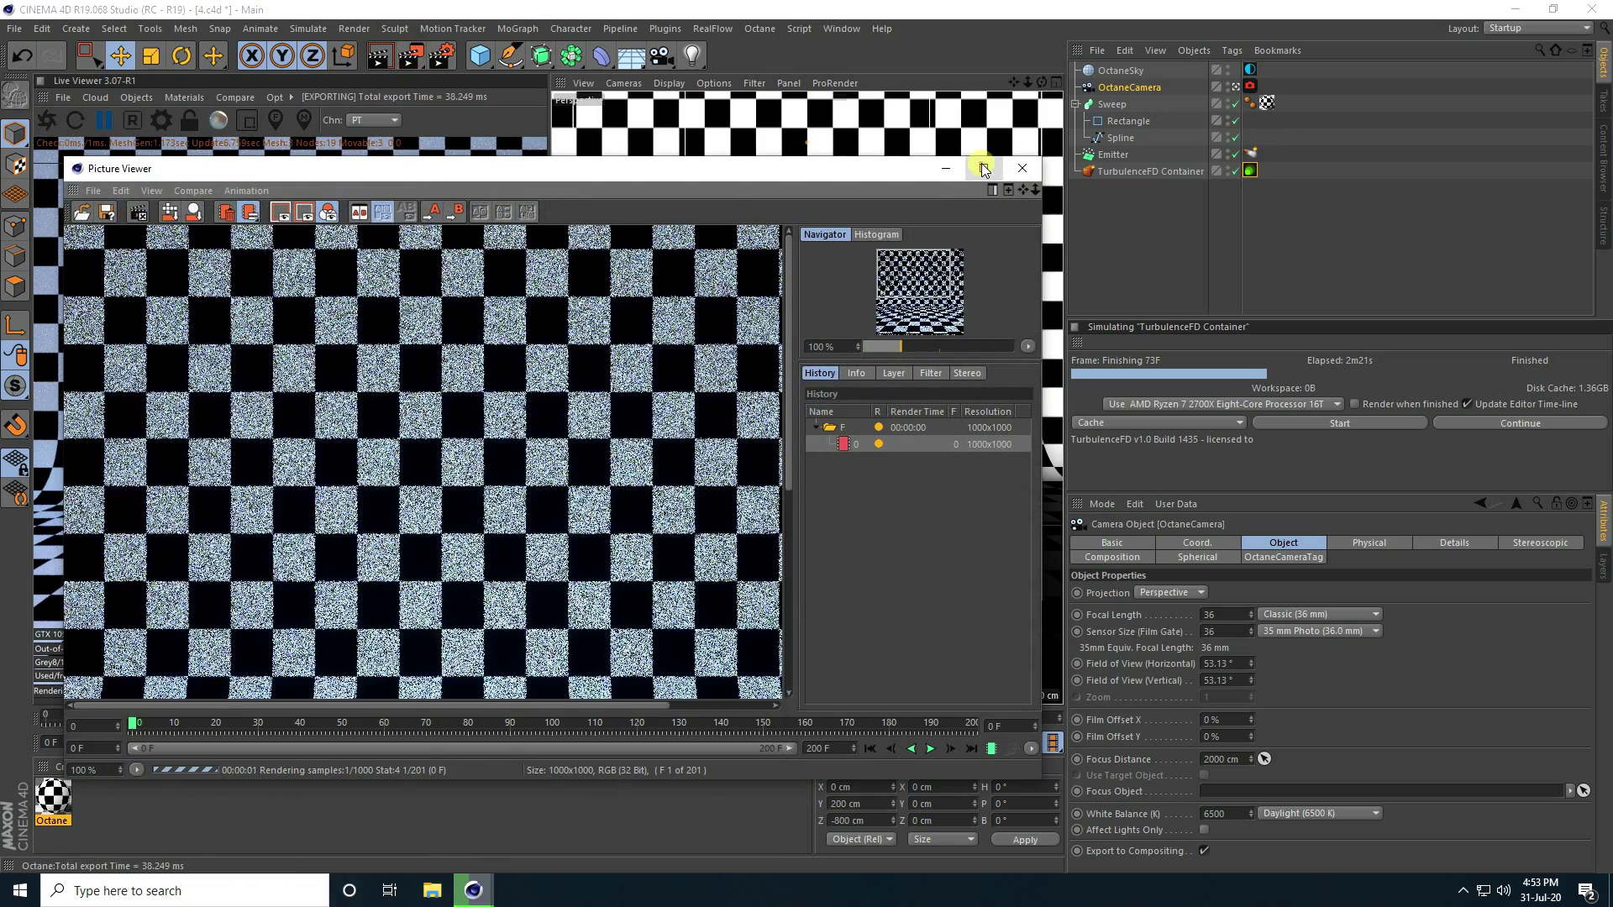
left_click(983, 168)
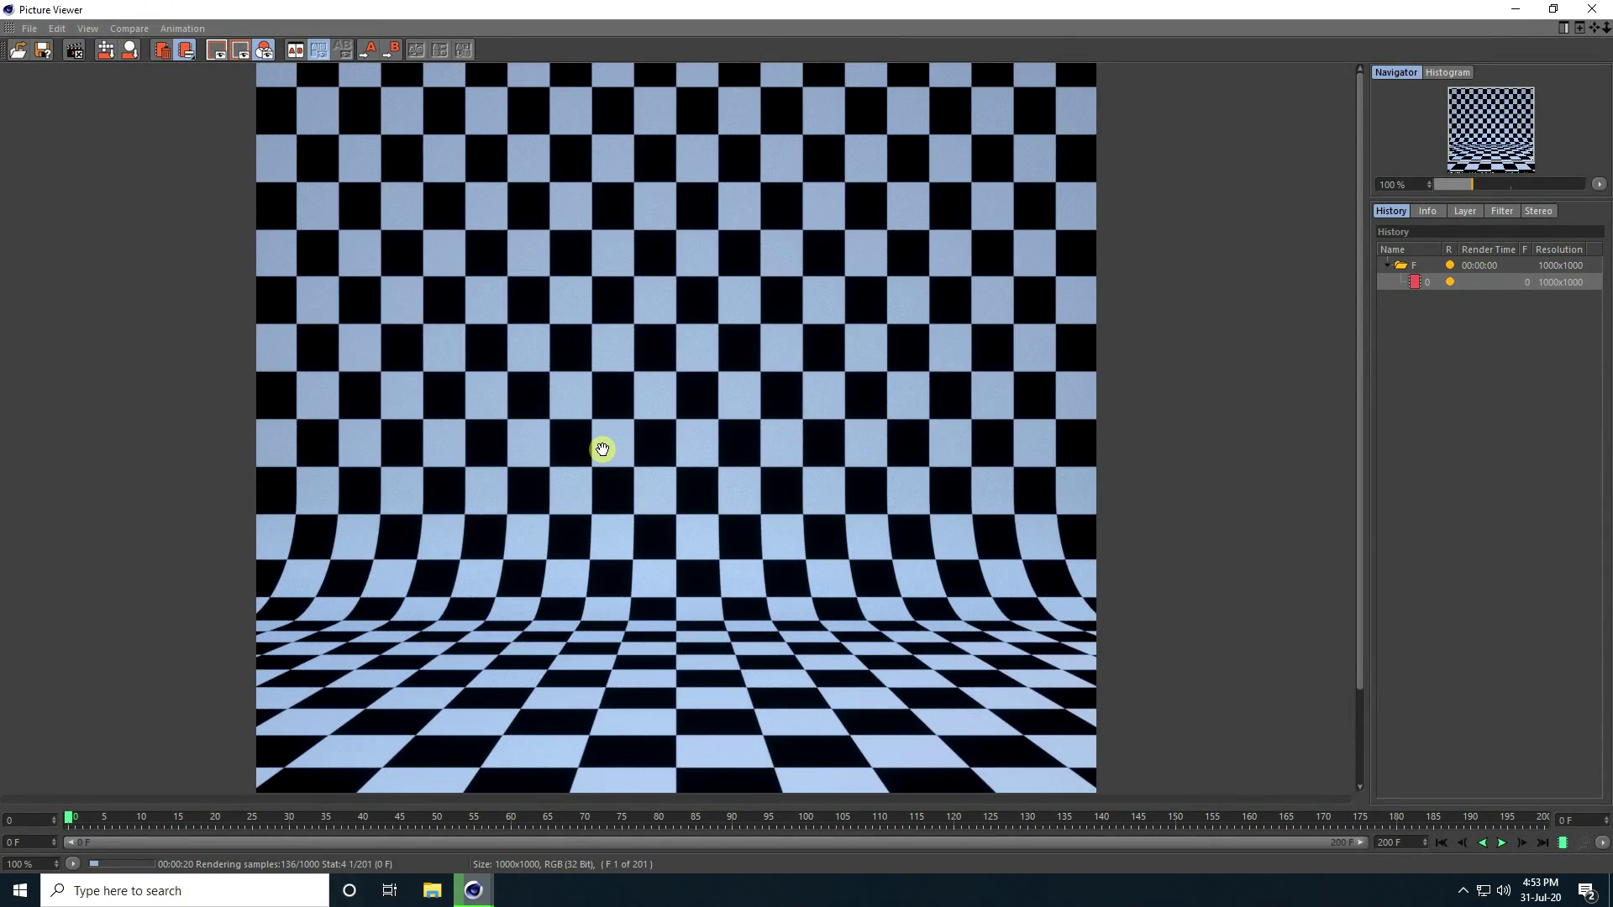